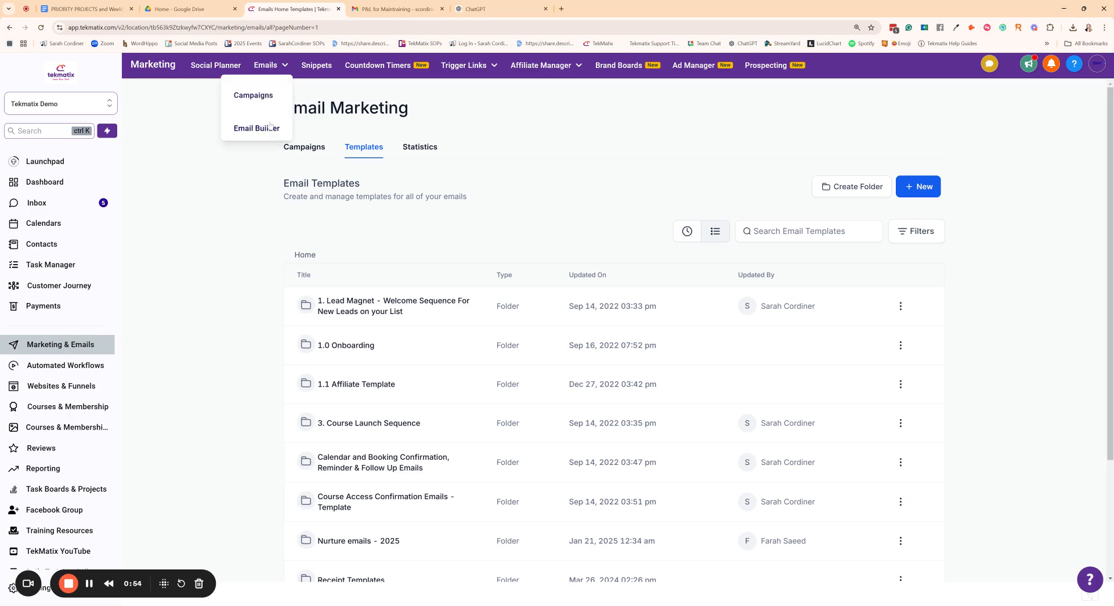
Enlarge the browser view of the email templates list
mouse_move(272, 63)
key("ctrl+plus")
key("ctrl+plus")
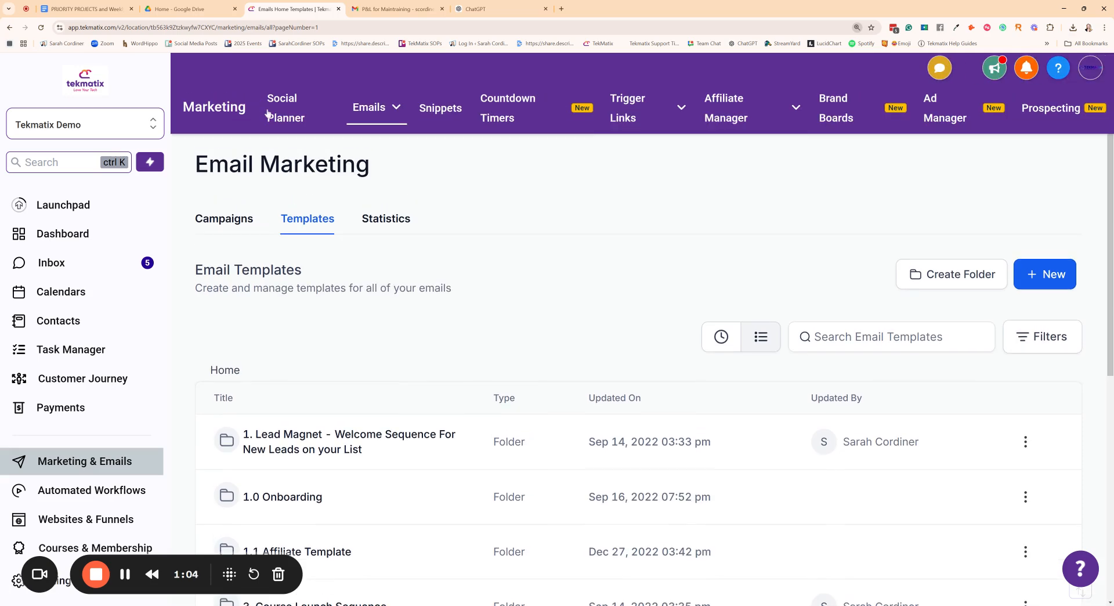
key("ctrl+minus")
left_click(320, 82)
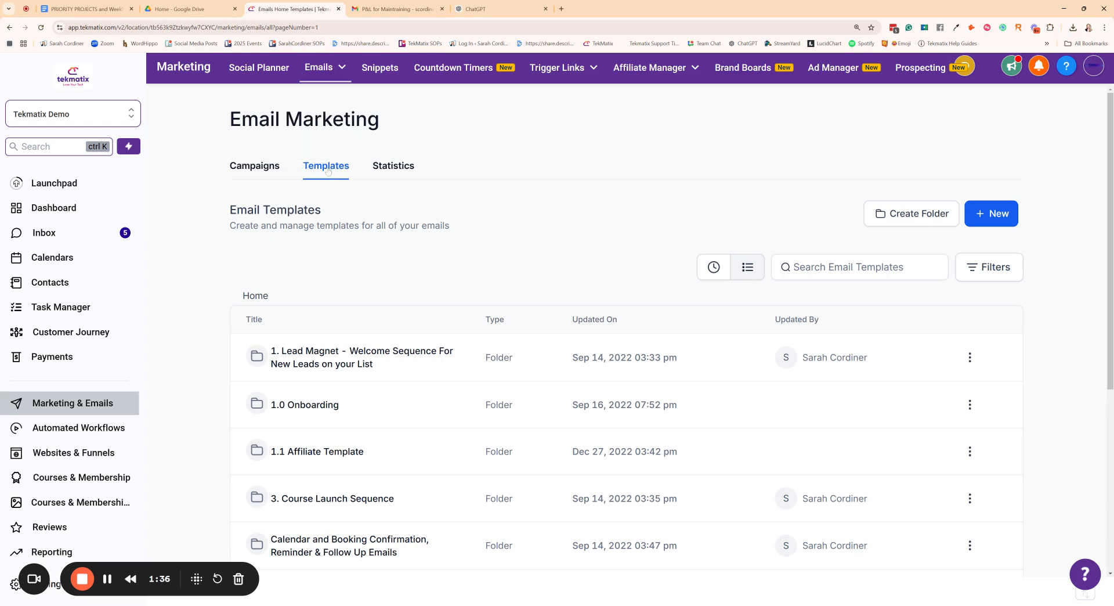
Search the email templates for "master" and open the "Master Email Template - Your Standard Emails For Progress Check Ins)" design
left_click(1002, 217)
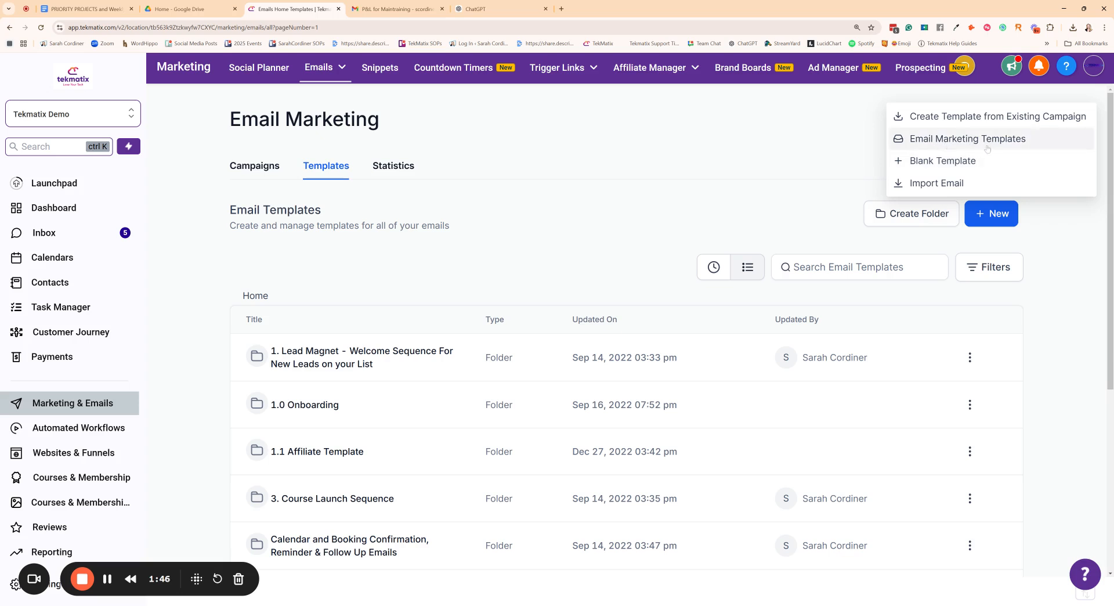
left_click(825, 254)
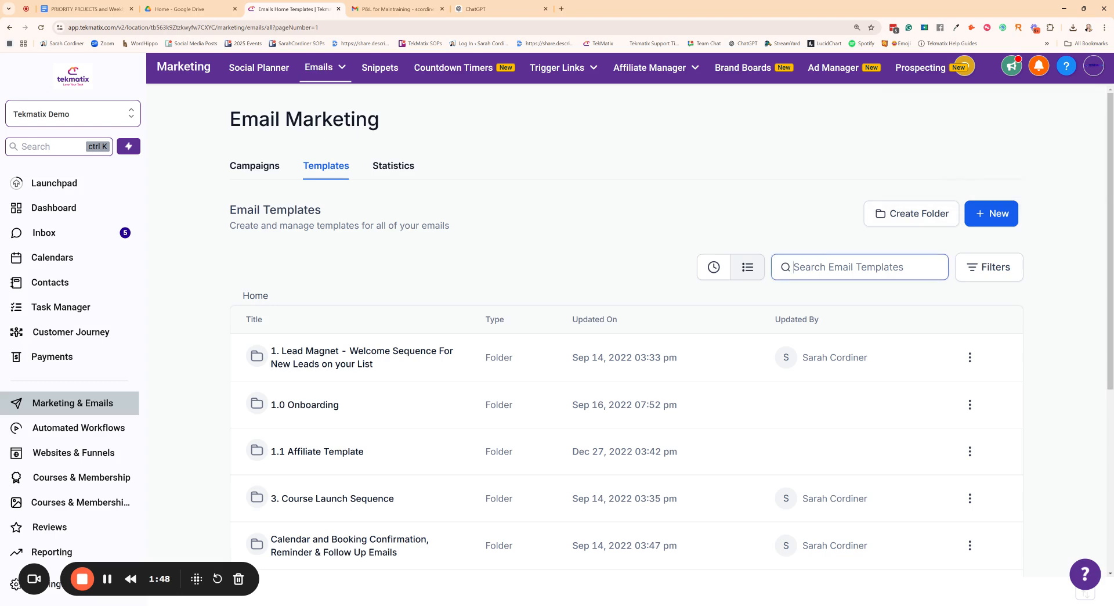
type("master")
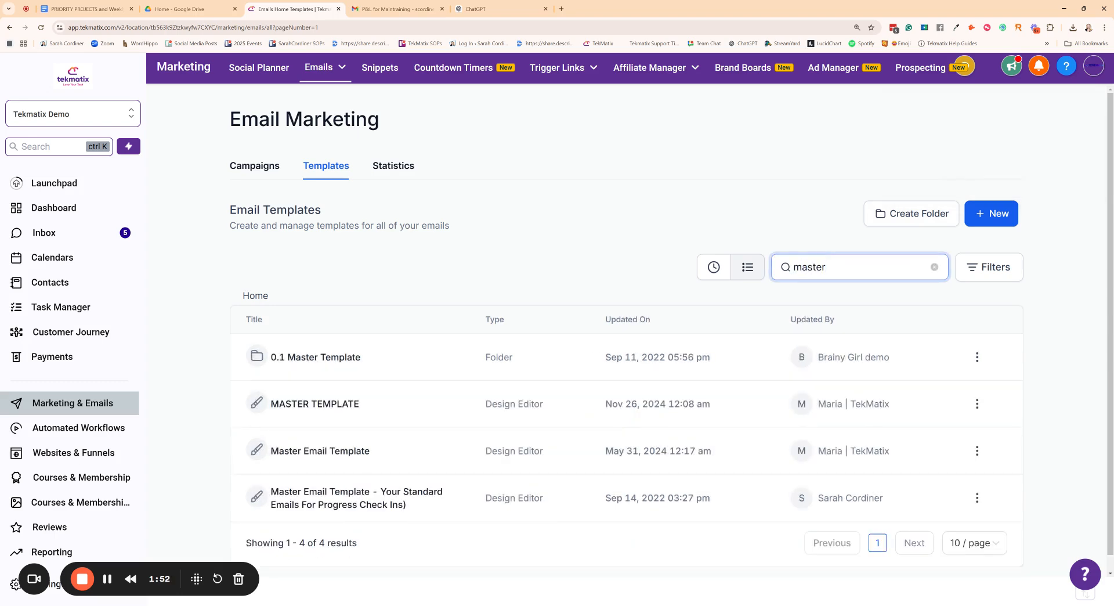
scroll(813, 325, "down", 1)
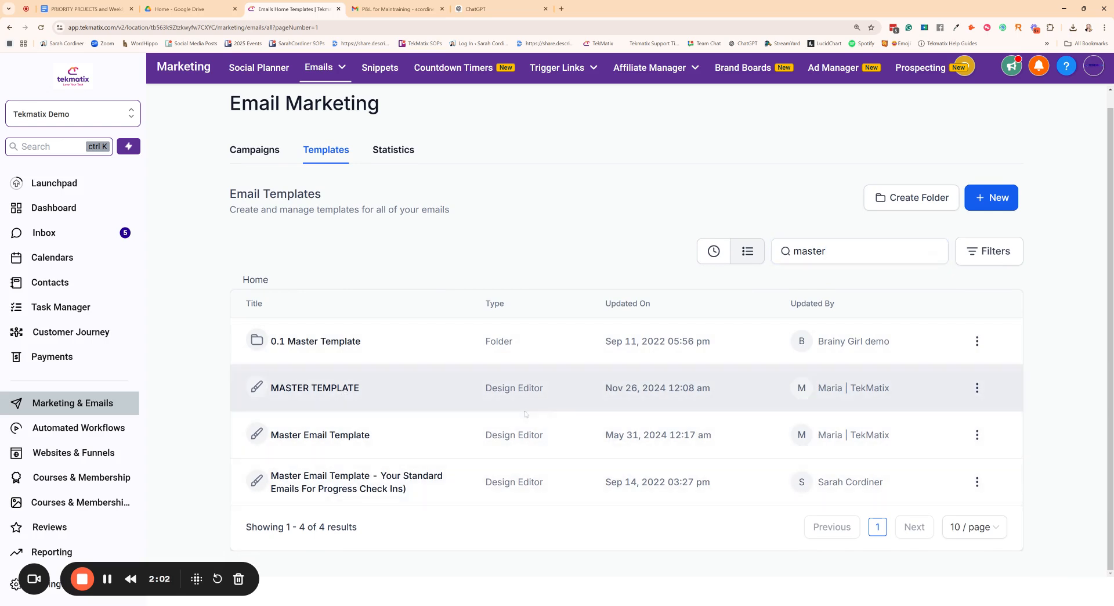
left_click(332, 479)
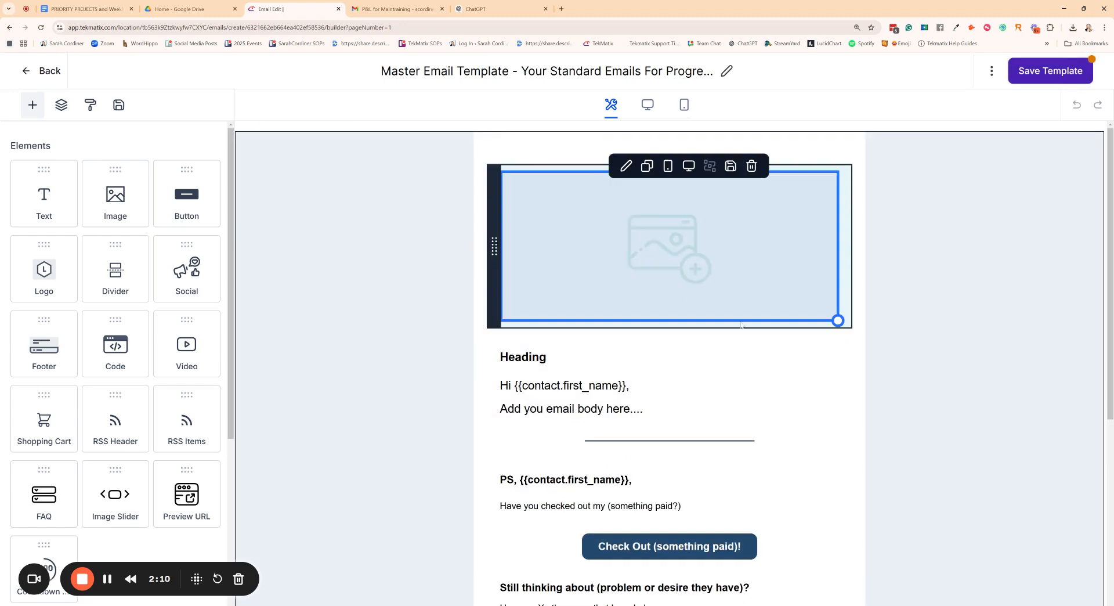
Delete the placeholder image block above the heading in the master email template
scroll(859, 307, "down", 5)
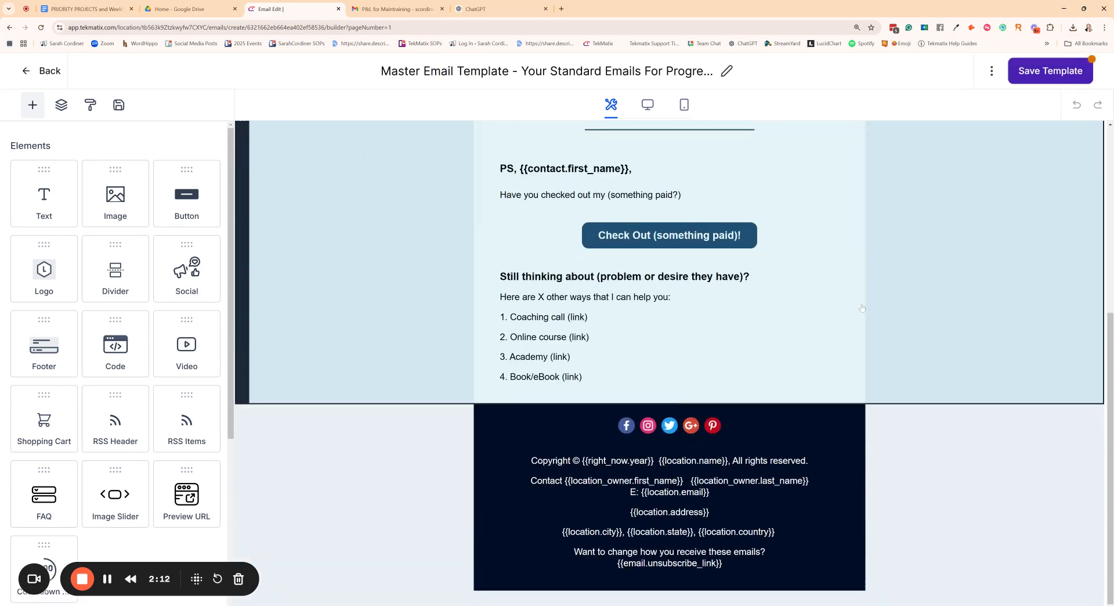
scroll(857, 306, "up", 5)
scroll(856, 305, "down", 5)
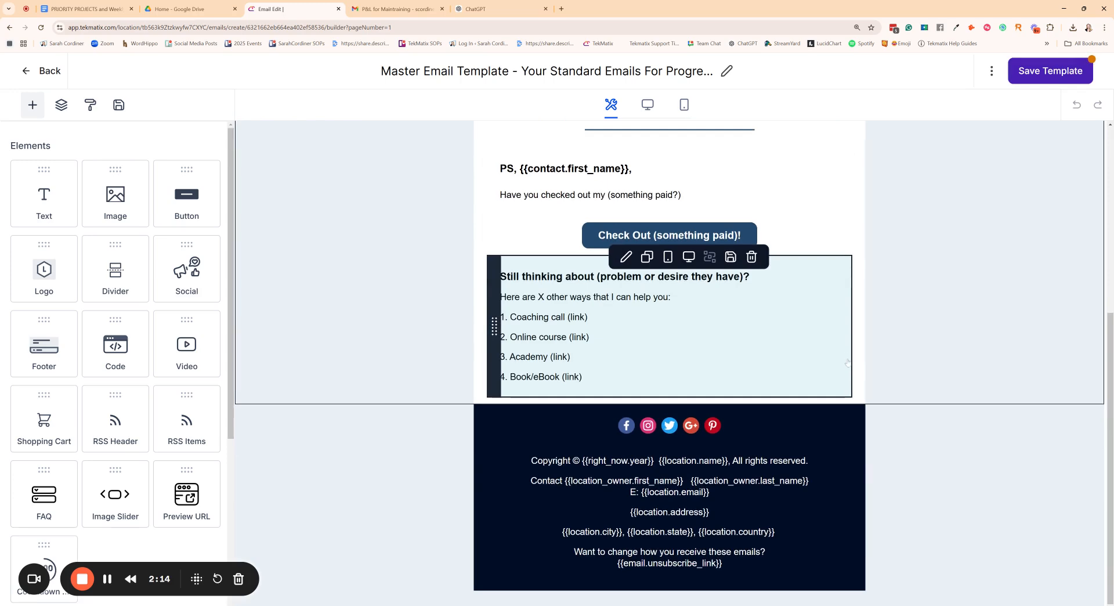
scroll(856, 305, "up", 5)
scroll(856, 306, "up", 1)
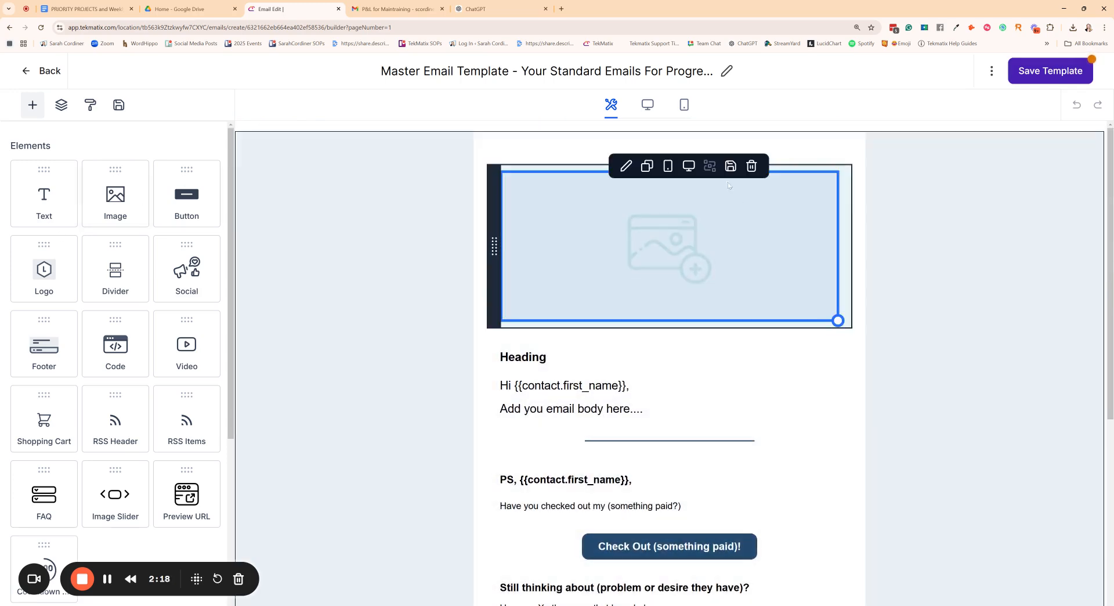
left_click(752, 166)
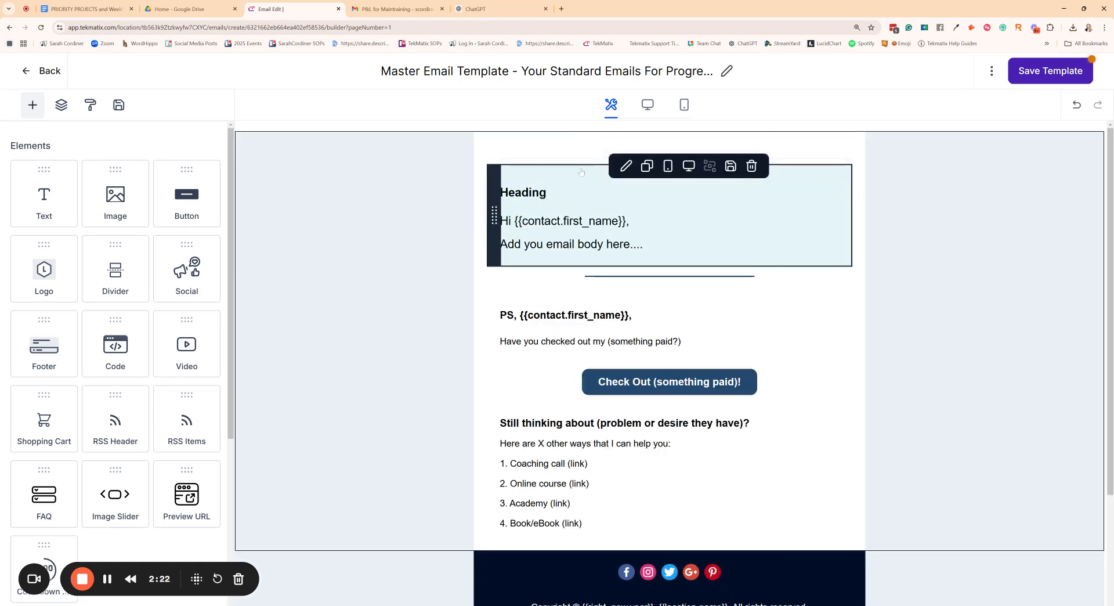
Add an image block above the heading as a trial and remove it again
left_click_drag(135, 192, 646, 191)
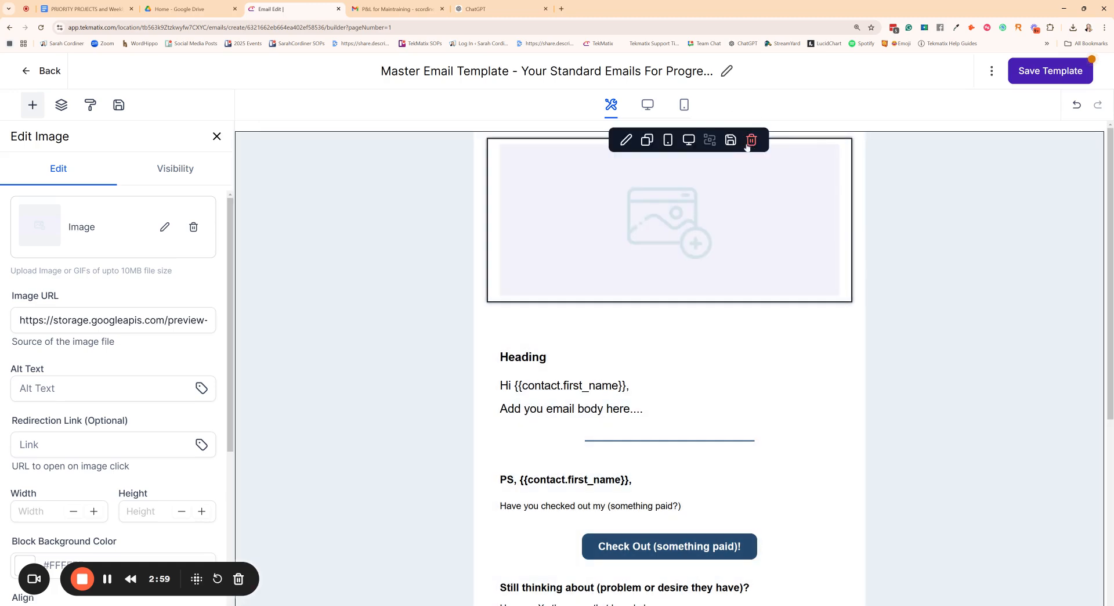
left_click(748, 144)
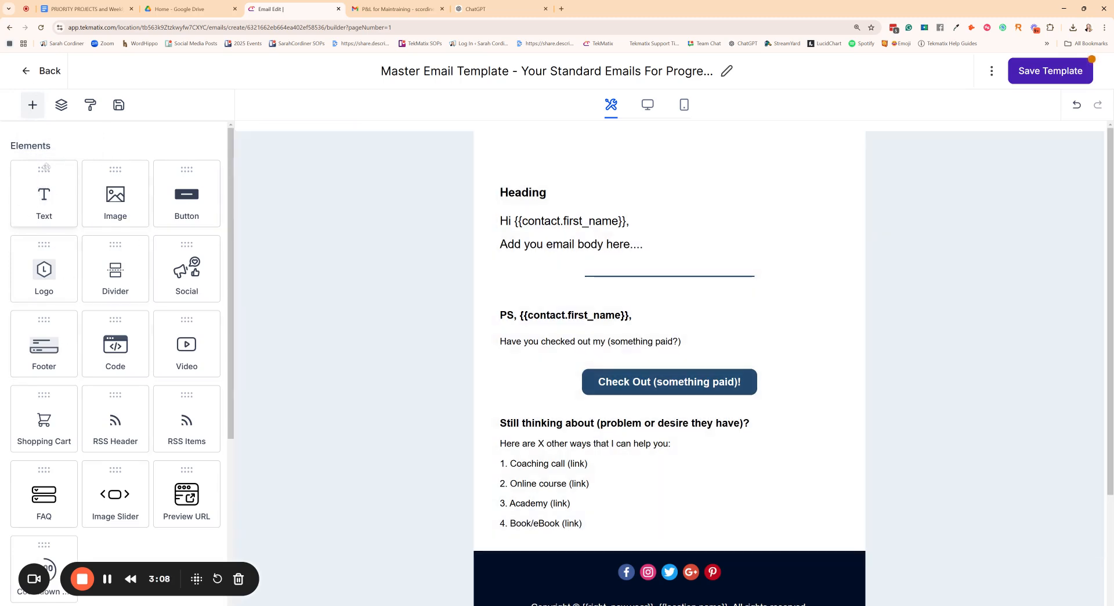
left_click_drag(43, 193, 115, 195)
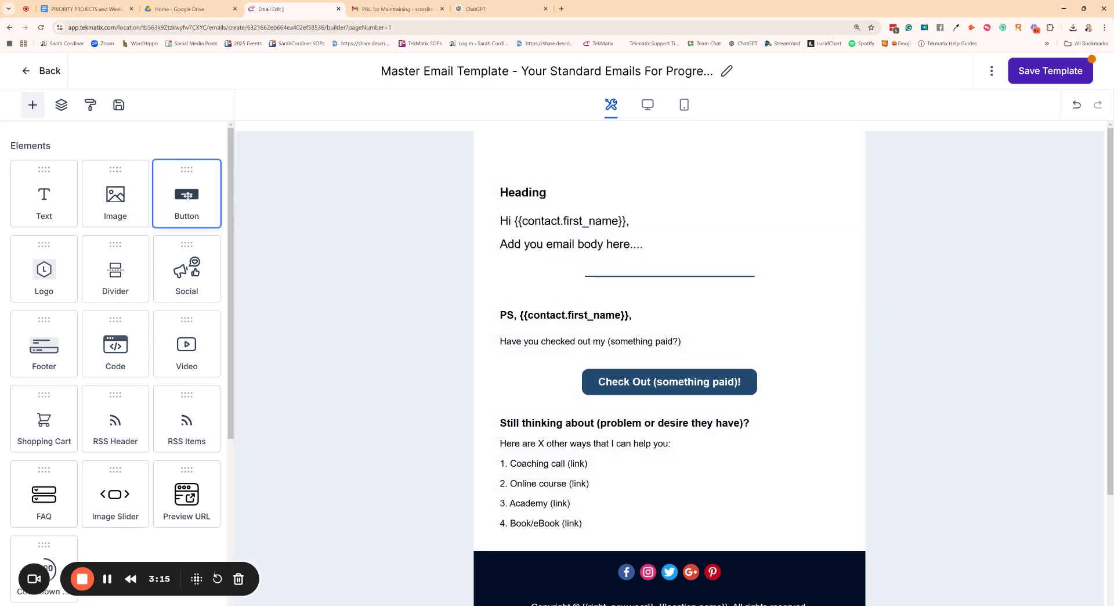
Add a button above the heading, and try out a divider above that button before removing the divider
left_click_drag(186, 195, 661, 200)
left_click(752, 167)
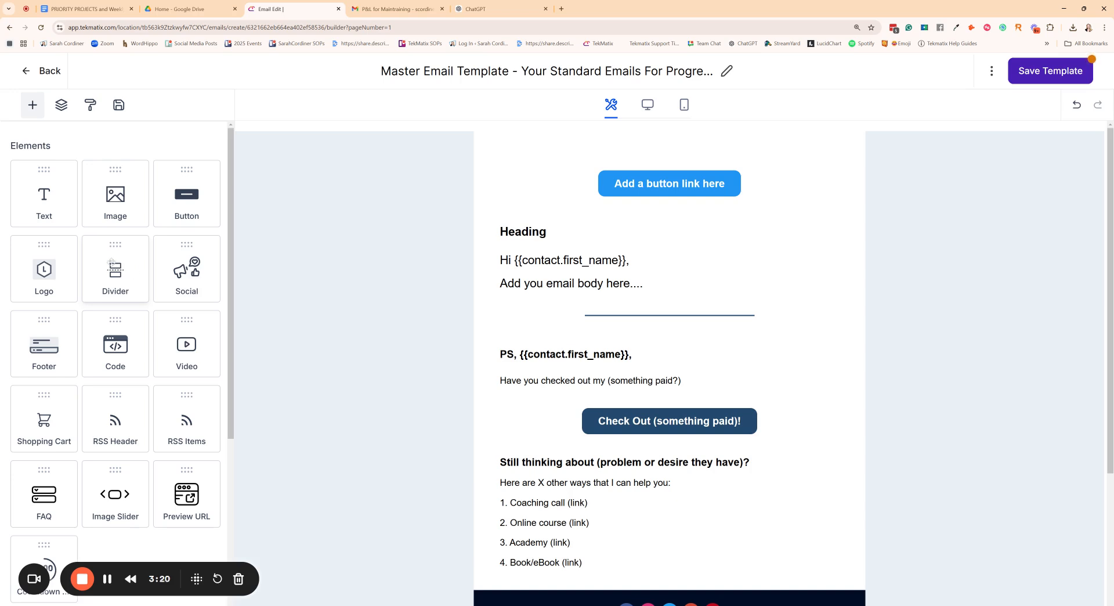
left_click_drag(112, 261, 538, 177)
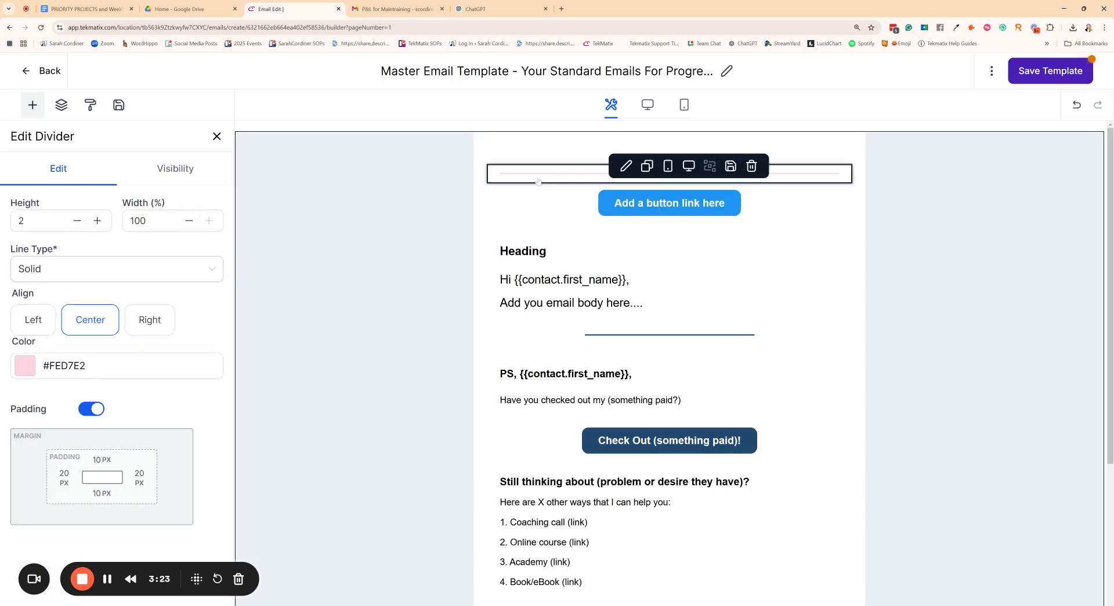
left_click(751, 166)
Insert a social icons block below the button, look through its network options, and delete the block
left_click_drag(185, 270, 583, 228)
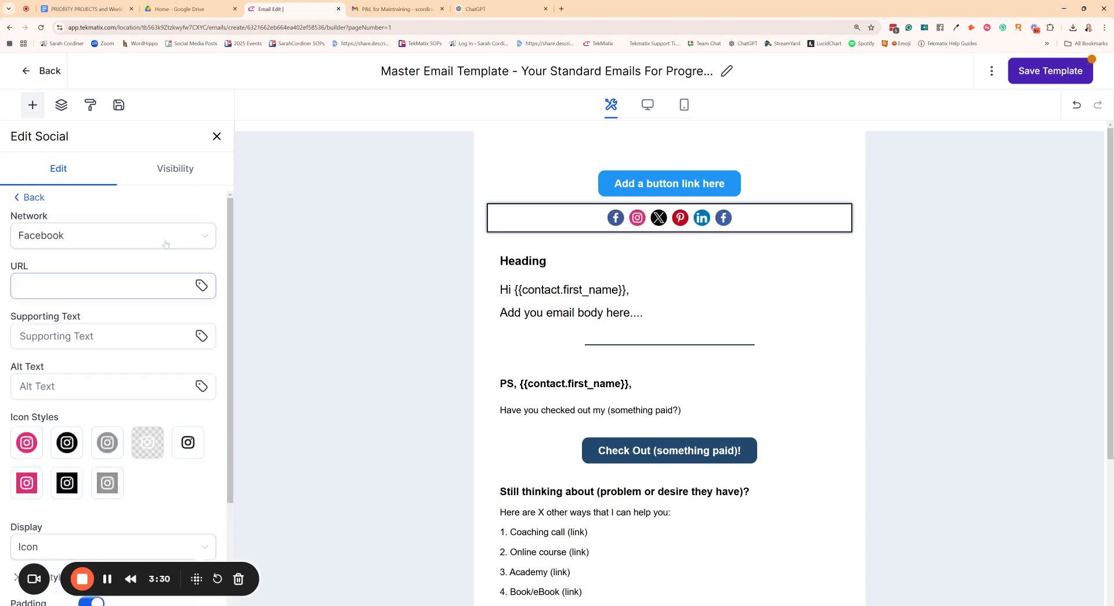
left_click(166, 241)
scroll(116, 281, "down", 3)
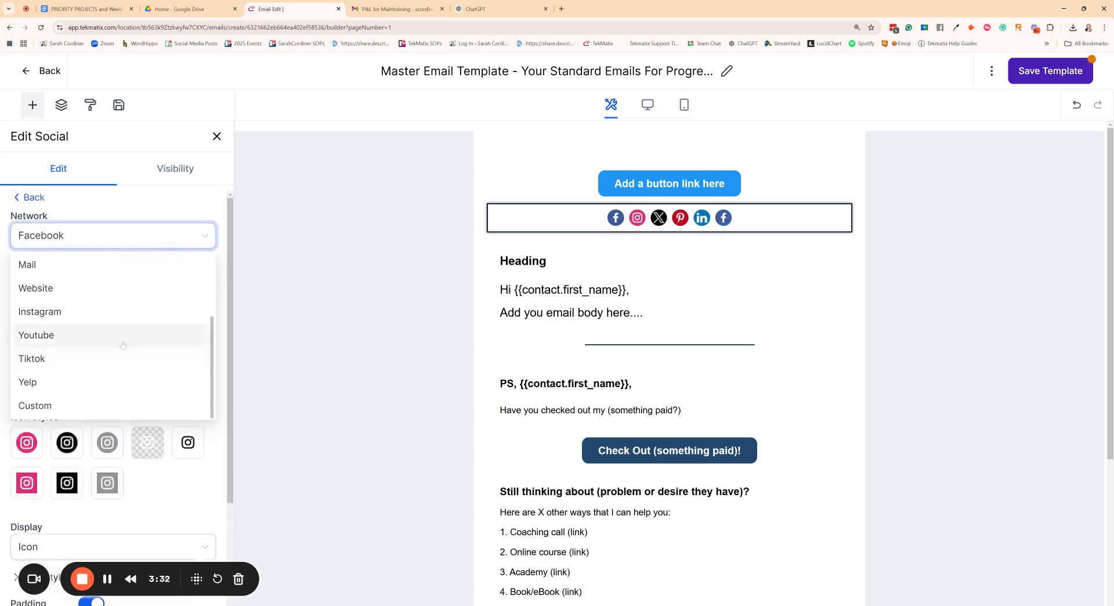
scroll(110, 342, "up", 3)
left_click(217, 136)
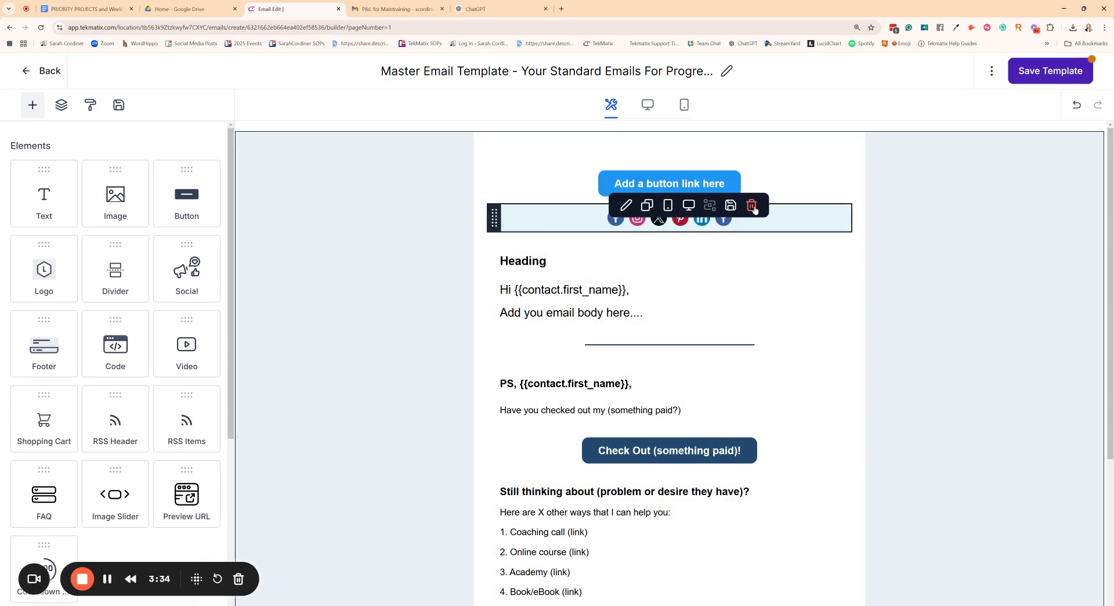
left_click(752, 205)
Insert a video block below the button, look through the available video types, and delete the block
scroll(79, 254, "down", 3)
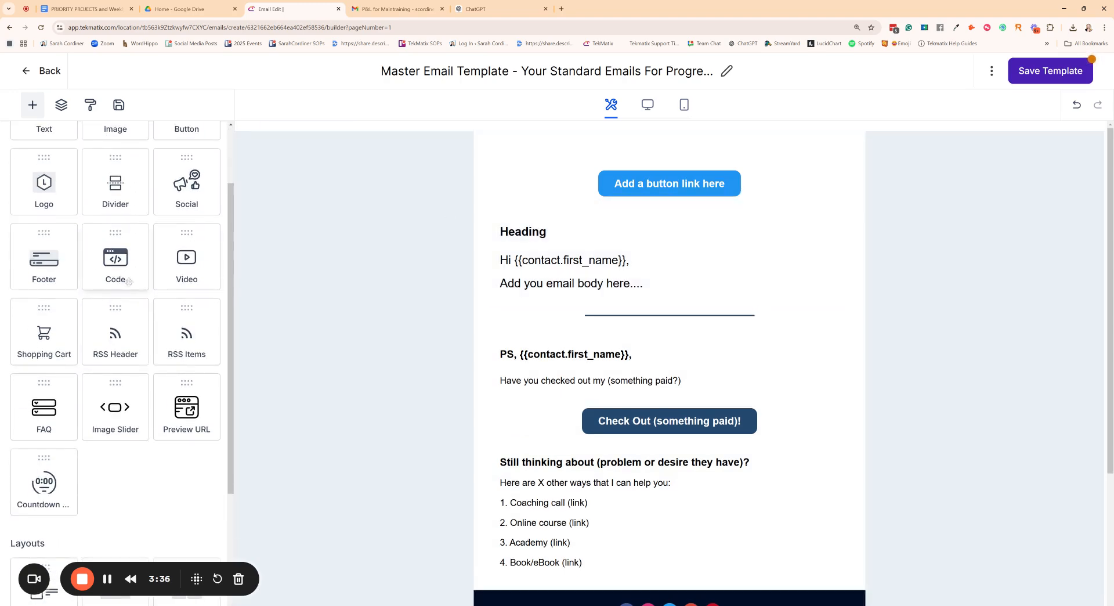
scroll(81, 261, "up", 3)
left_click_drag(185, 344, 680, 268)
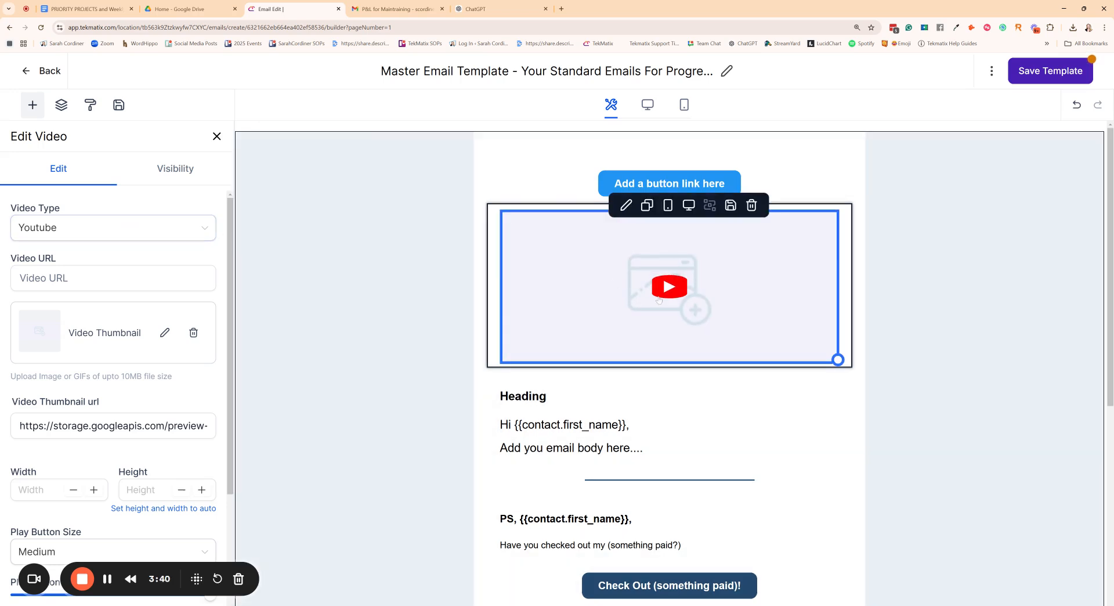
left_click(54, 235)
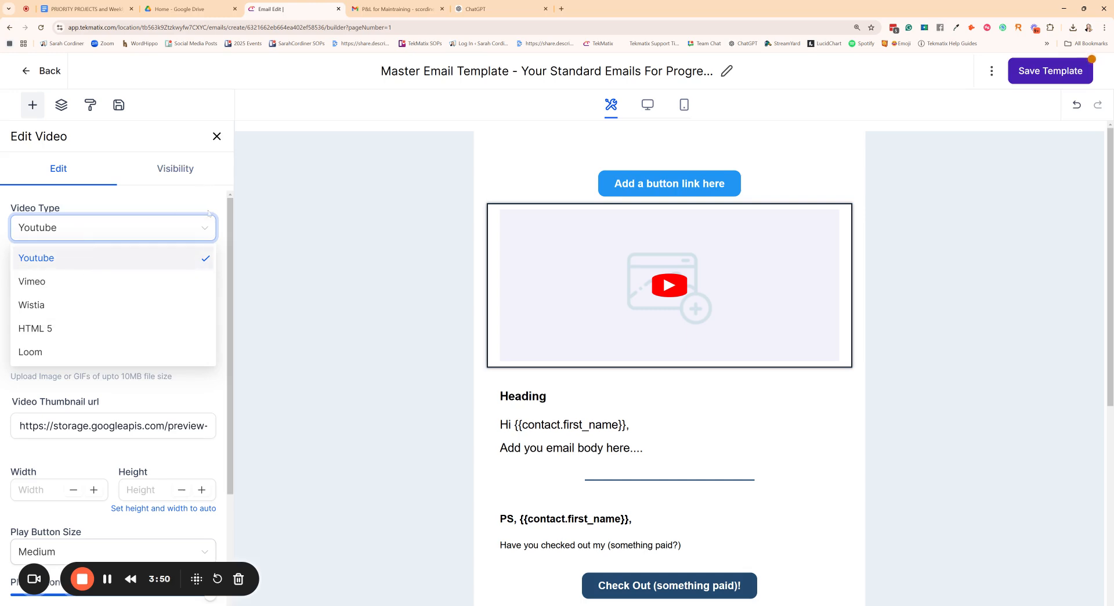
left_click(206, 228)
left_click(217, 136)
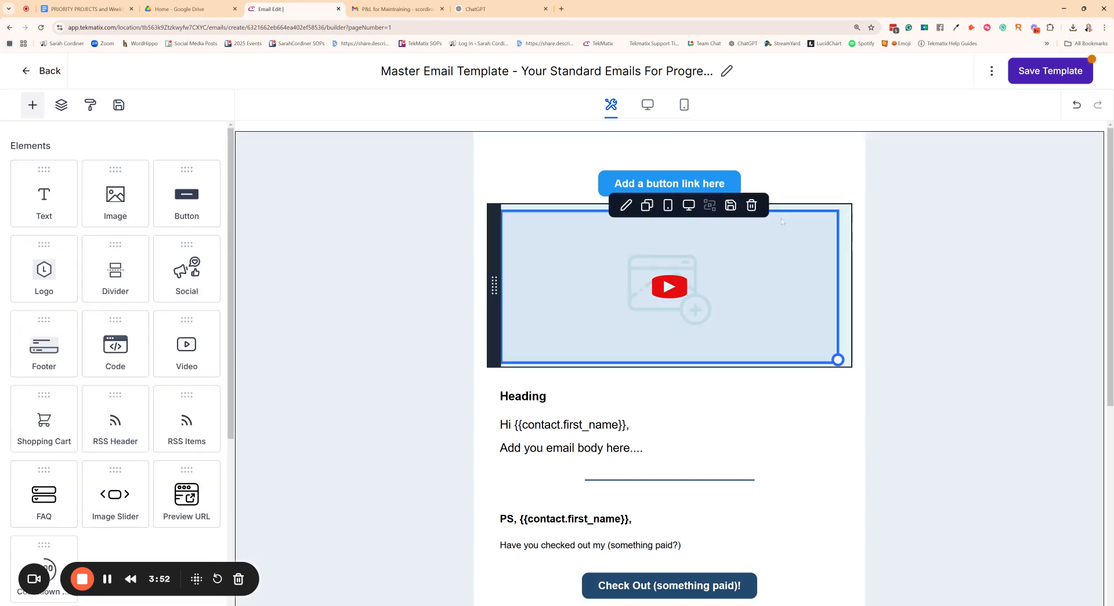
left_click(752, 204)
Insert a two-column layout at the start of the email, with an image in the first column and text in the second
scroll(113, 291, "down", 3)
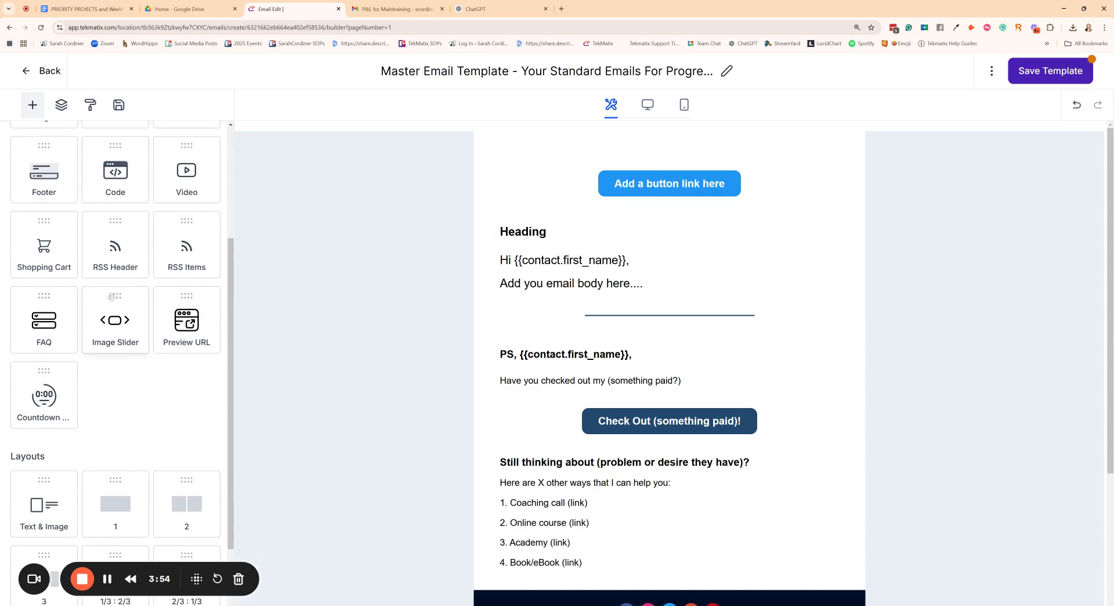
scroll(112, 297, "down", 1)
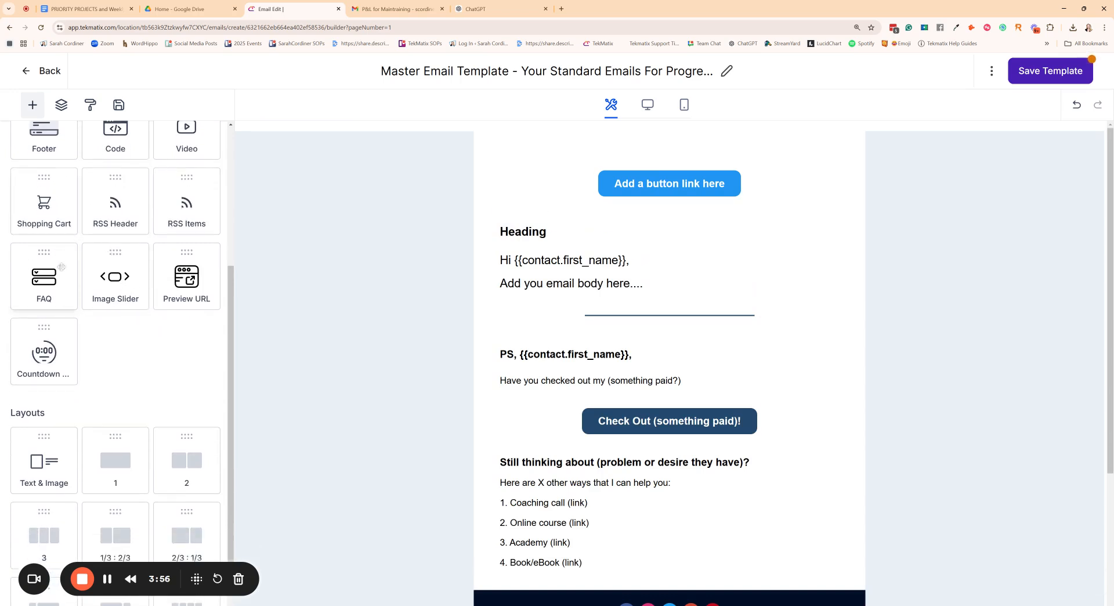
scroll(62, 267, "down", 1)
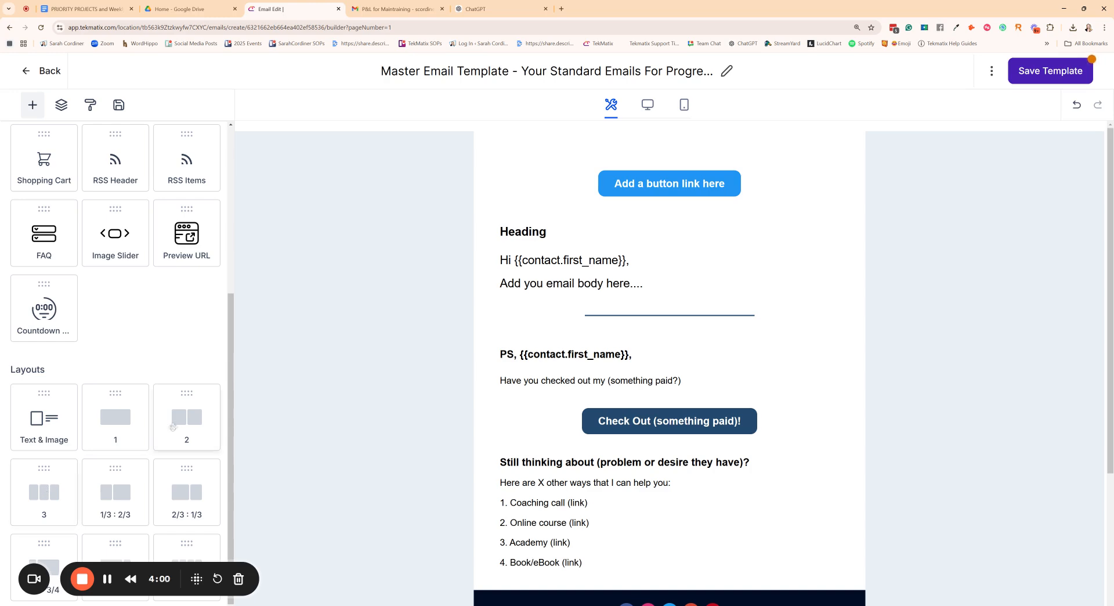
left_click_drag(181, 423, 181, 423)
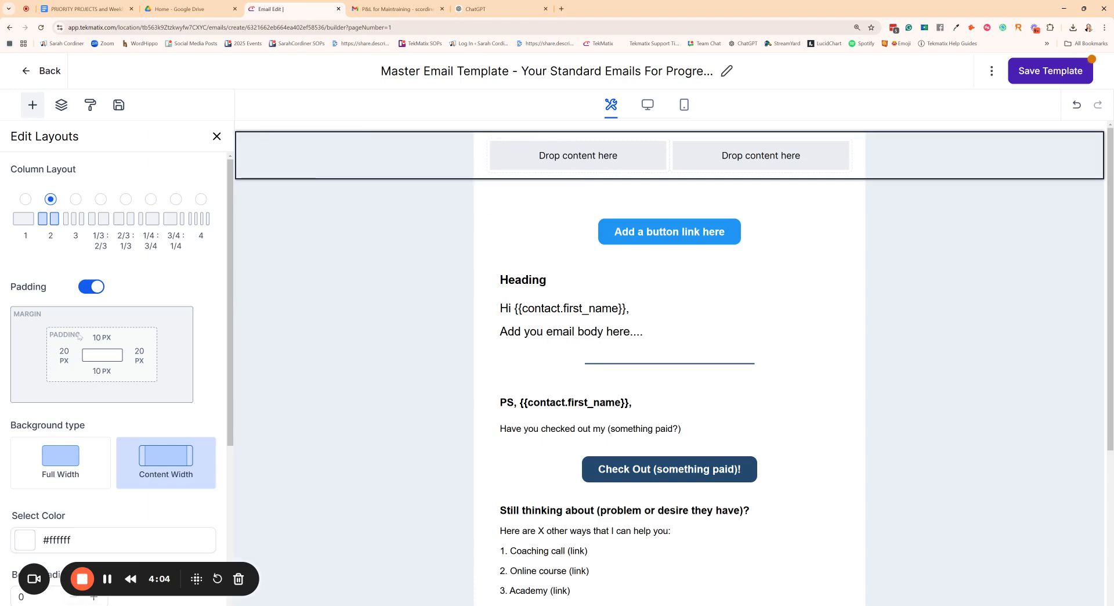
left_click(33, 105)
scroll(103, 198, "up", 5)
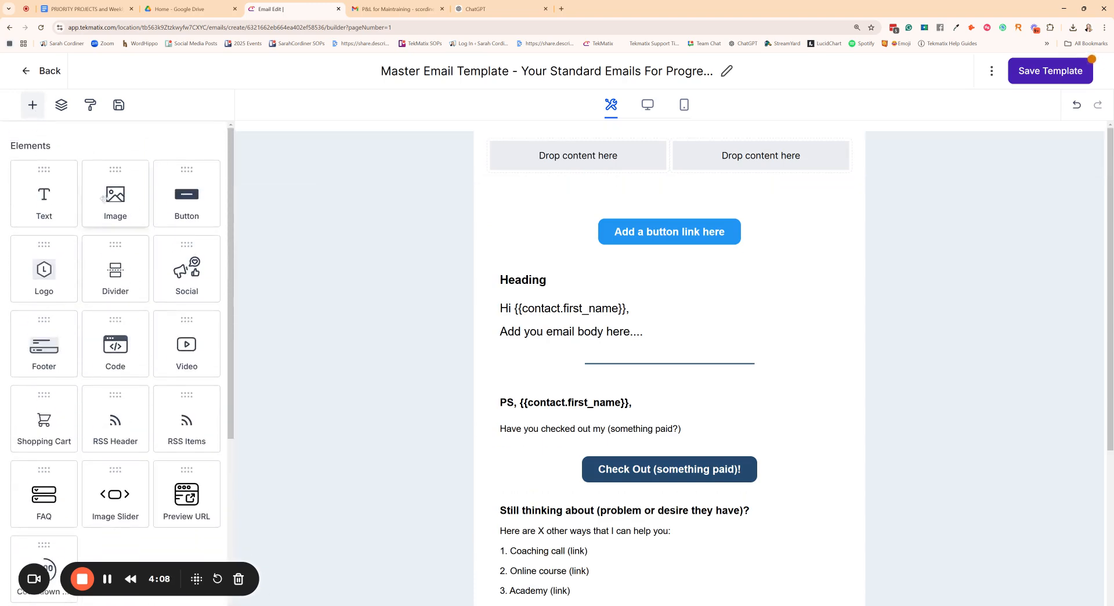
left_click_drag(103, 198, 573, 161)
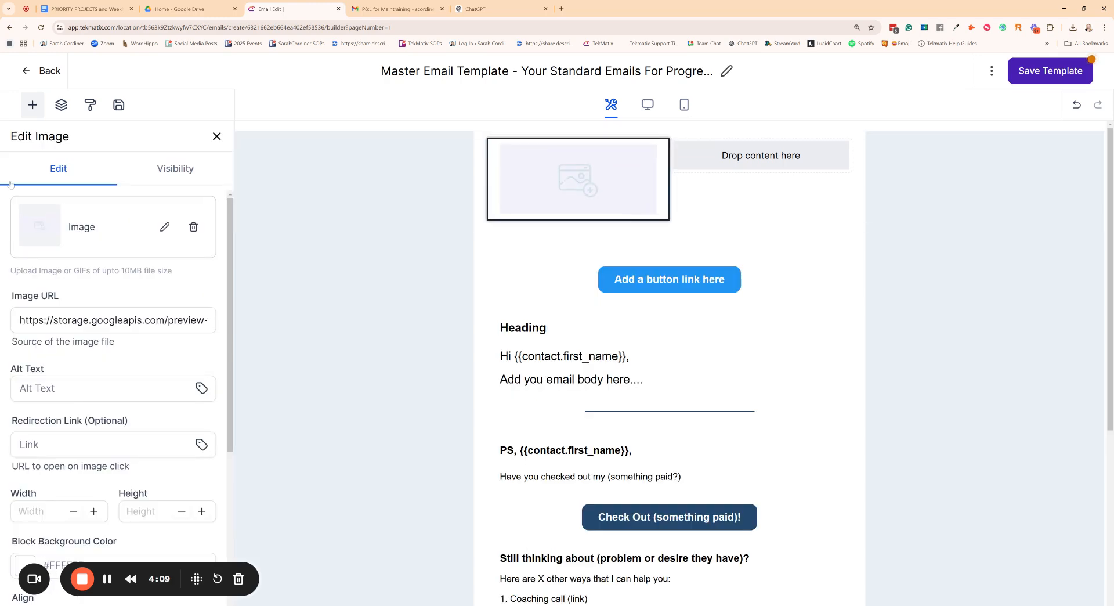
left_click(33, 105)
left_click_drag(41, 192, 754, 168)
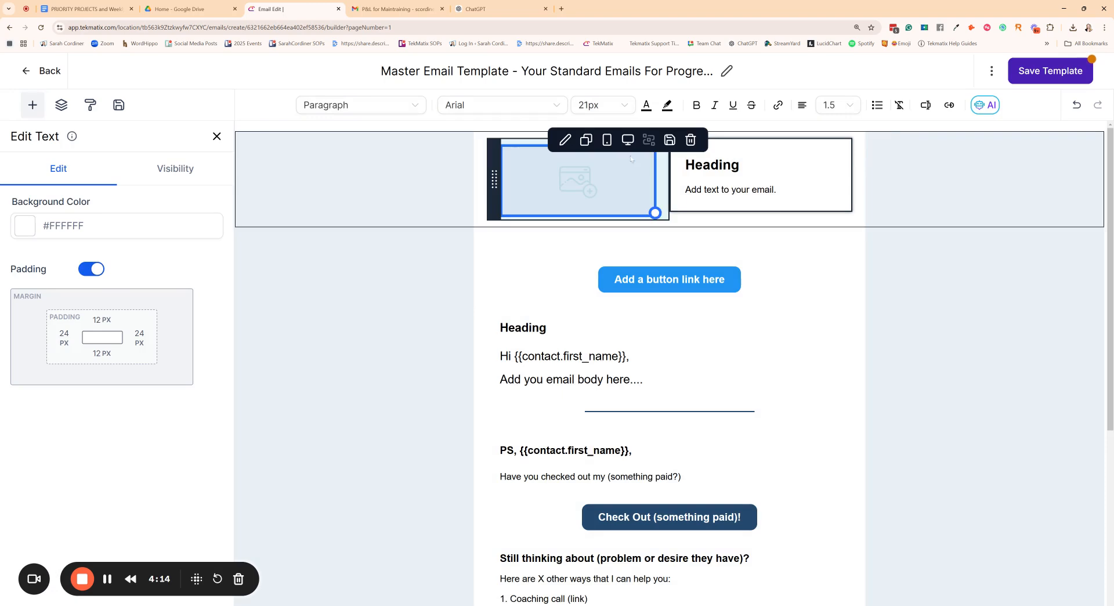
Delete the two-column layout with its contents and the "Add a button link here" button
left_click(690, 139)
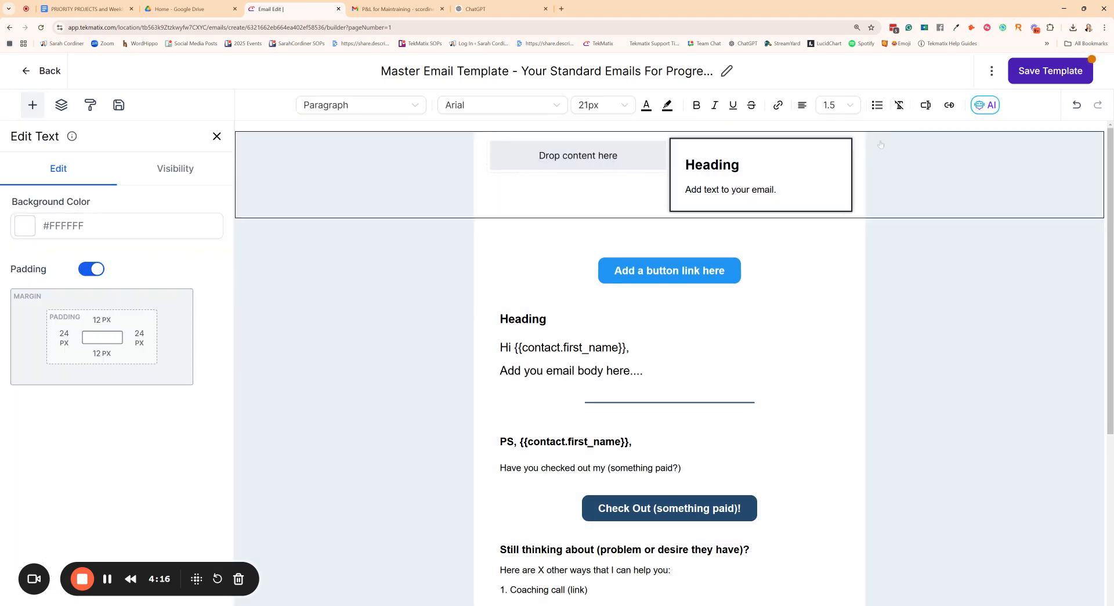
left_click(343, 138)
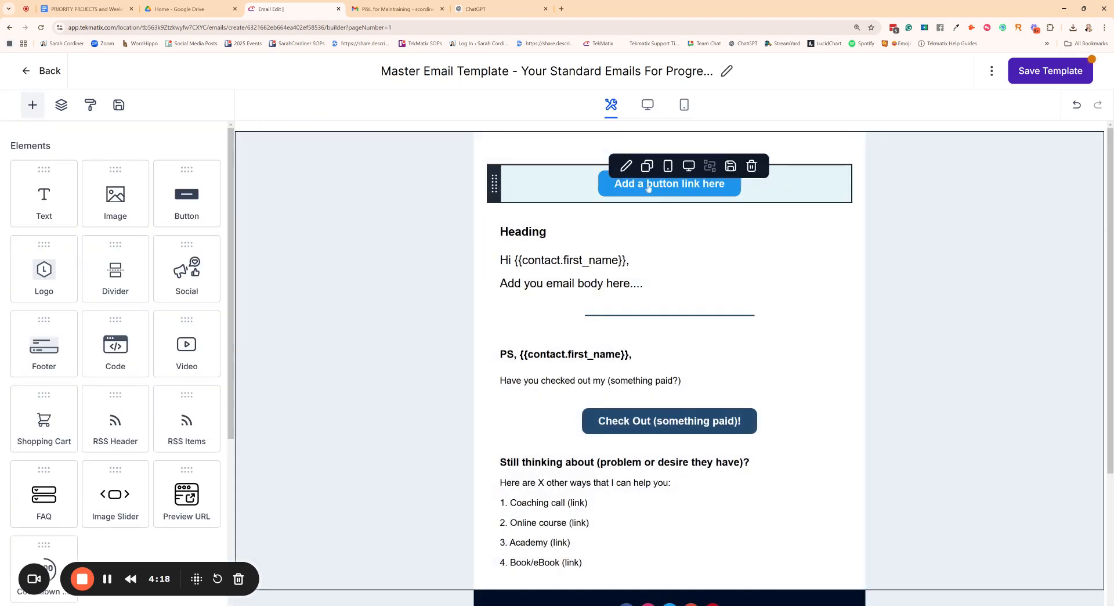
left_click(751, 165)
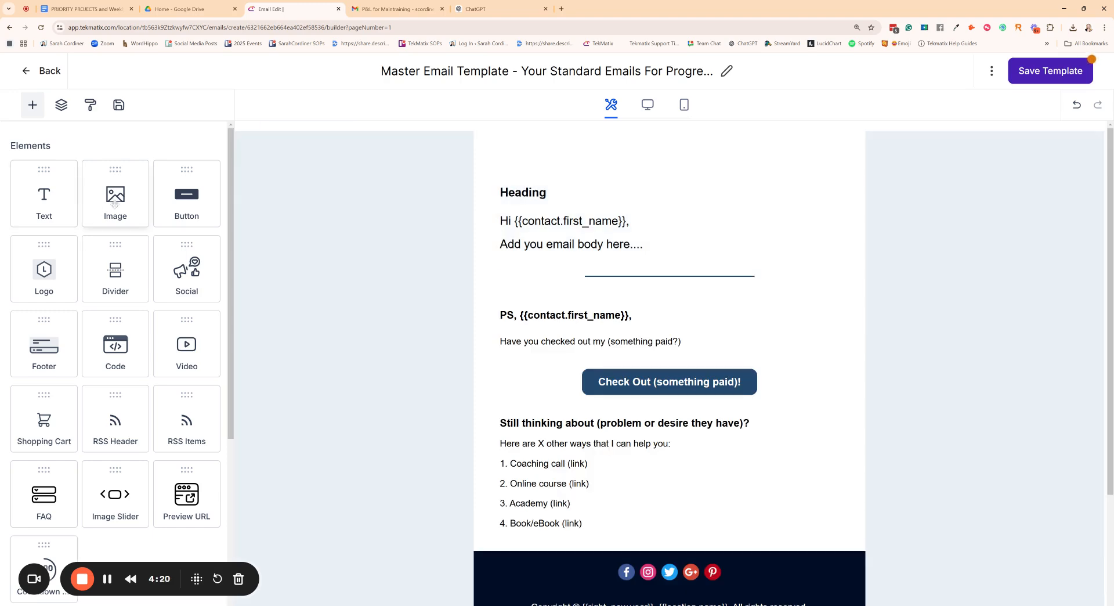
Insert an image block above the heading and fill it with the "TEKMATIX LOGO FOR PROFILE P..." file by searching the media library for "logo"
left_click_drag(114, 204, 549, 175)
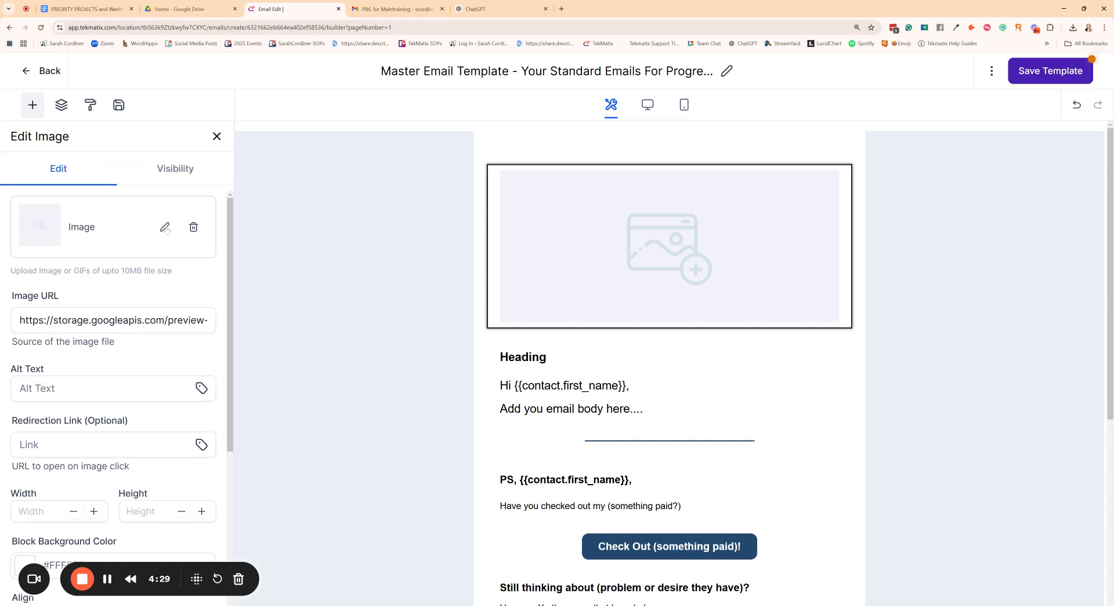
left_click(166, 228)
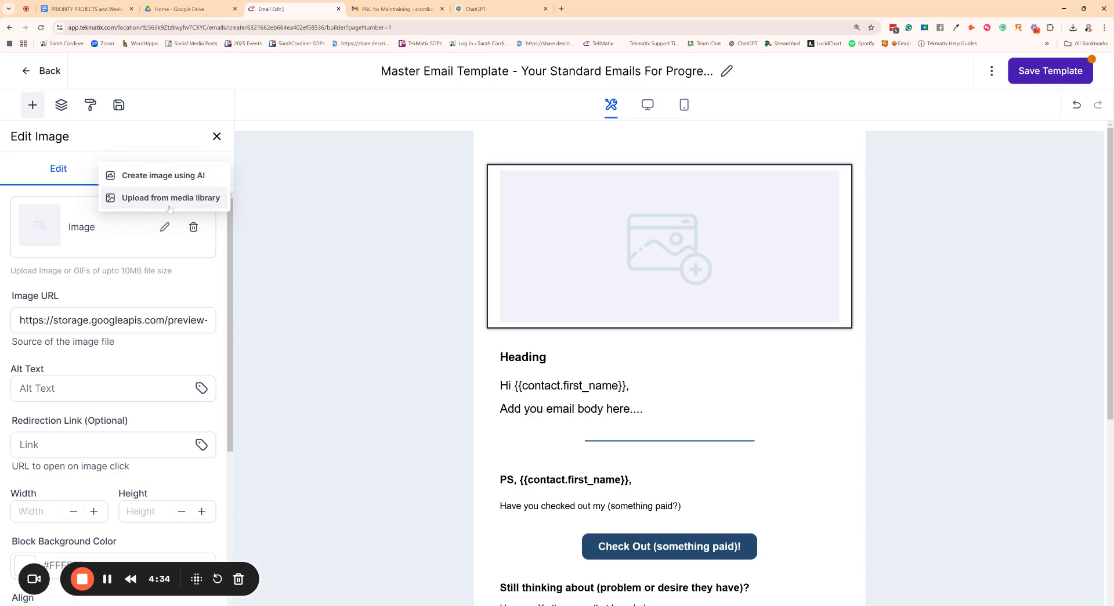
left_click(167, 205)
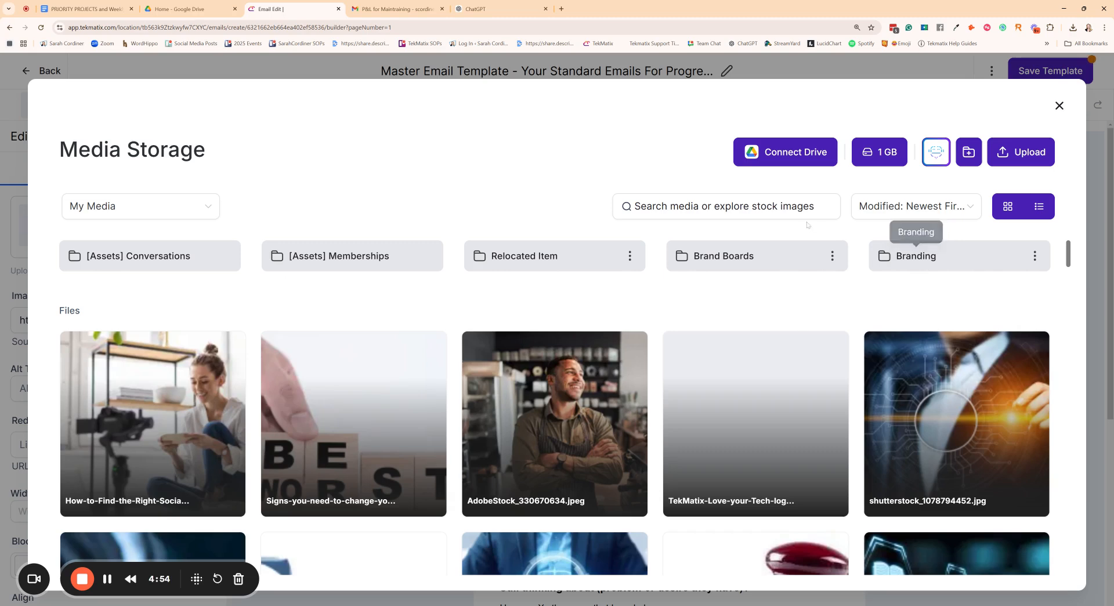
type("logo")
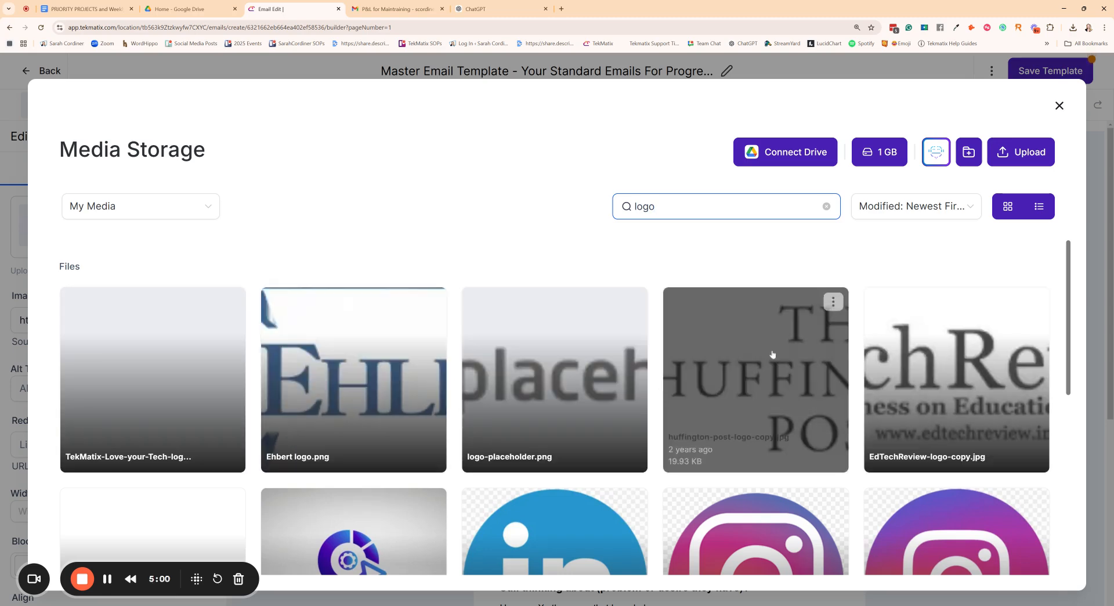
scroll(782, 471, "down", 2)
scroll(206, 348, "down", 4)
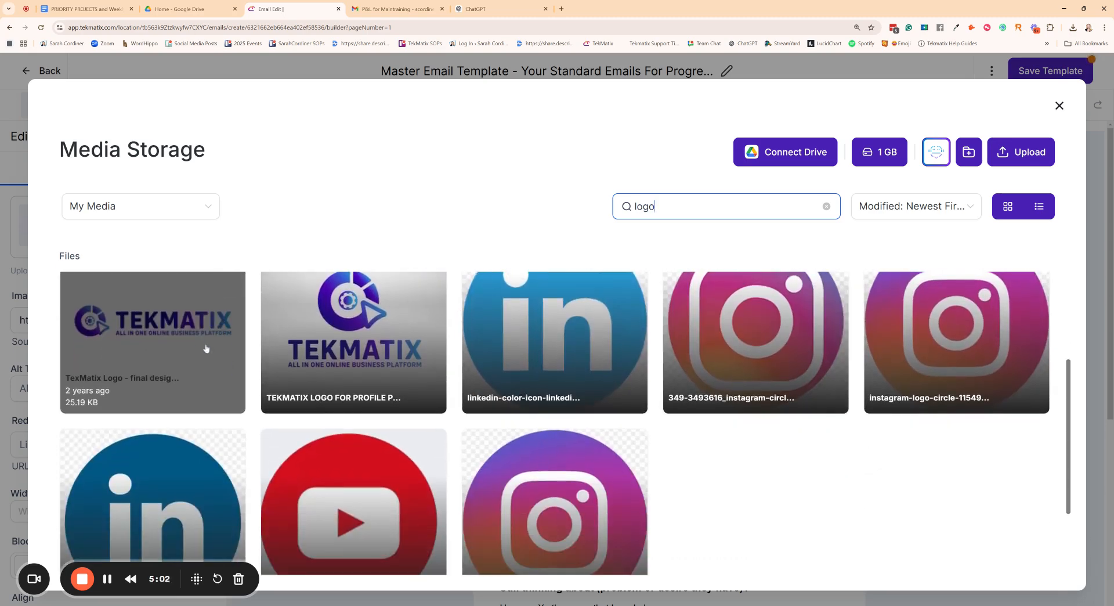
scroll(250, 370, "up", 6)
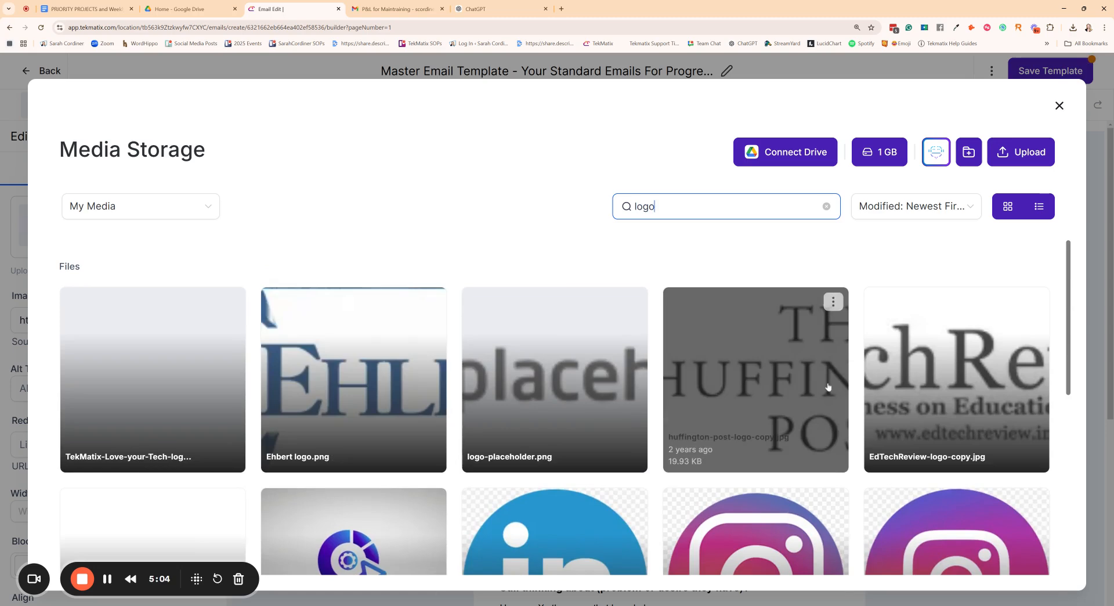
scroll(343, 406, "down", 4)
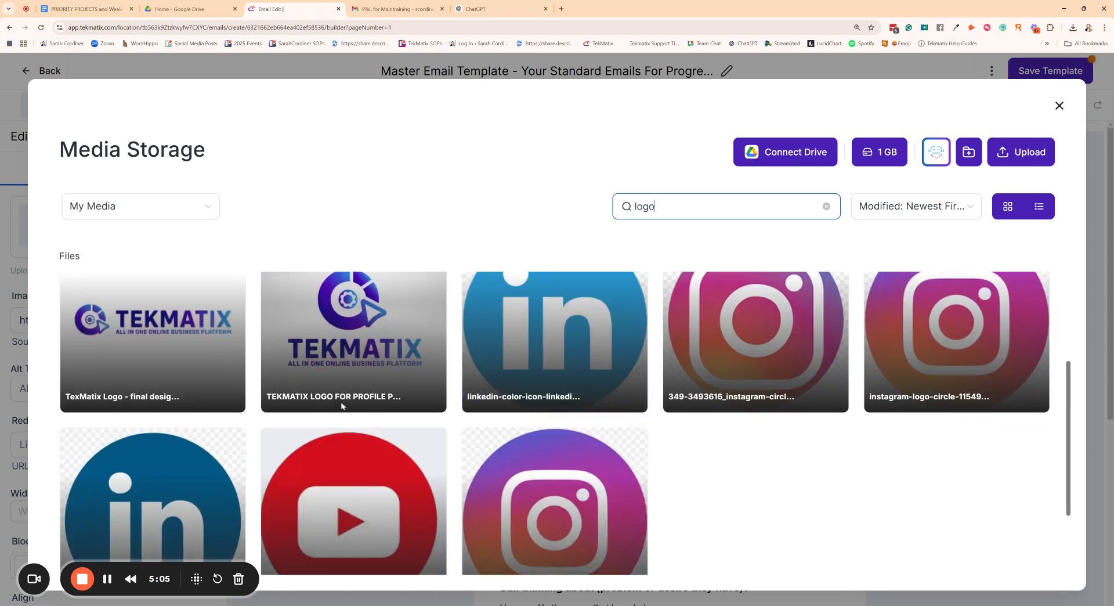
left_click(354, 343)
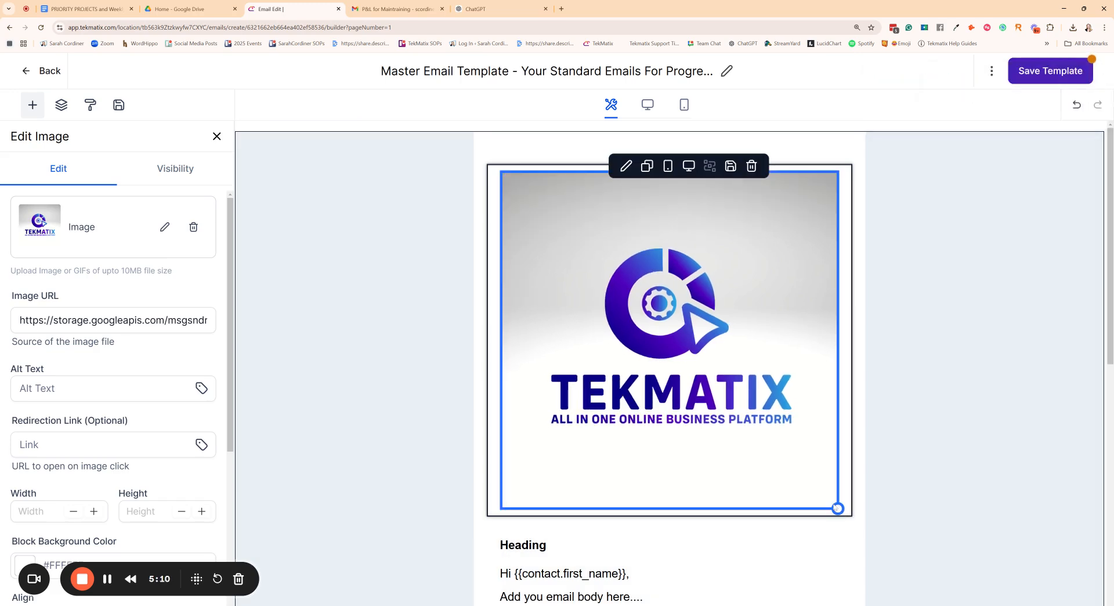
Shrink the logo image above the heading to a small header size, and delete the image block
left_click_drag(839, 509, 571, 175)
left_click(597, 331)
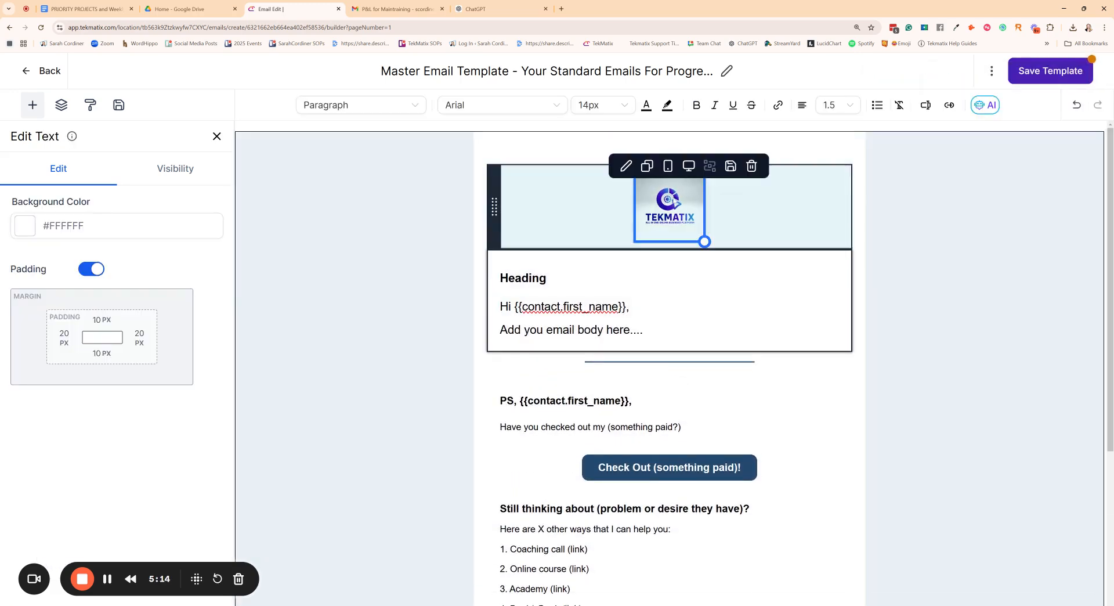
mouse_move(654, 219)
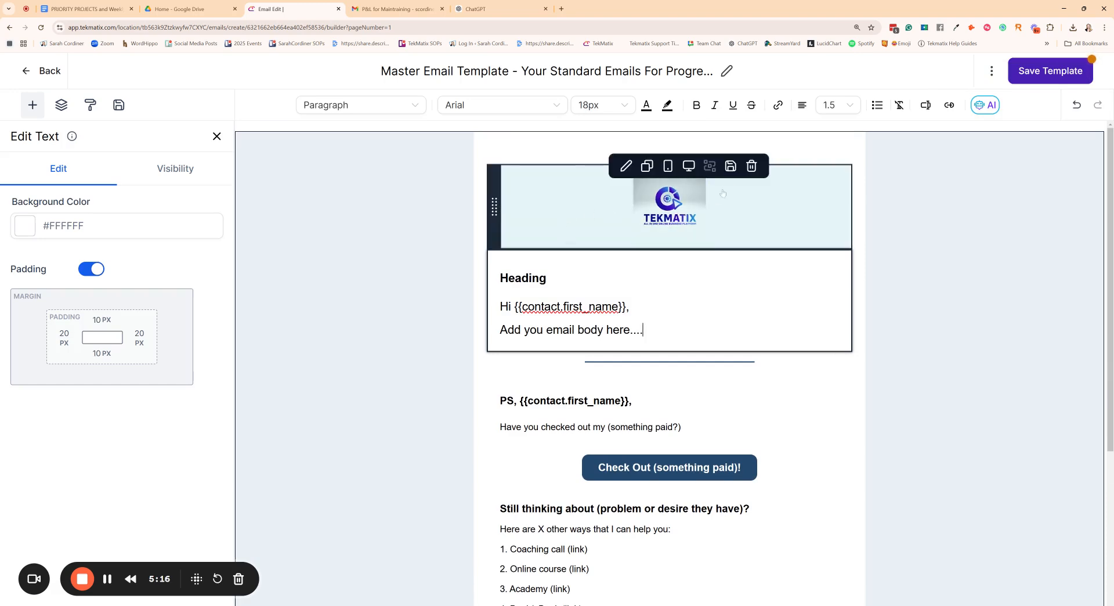
left_click(752, 166)
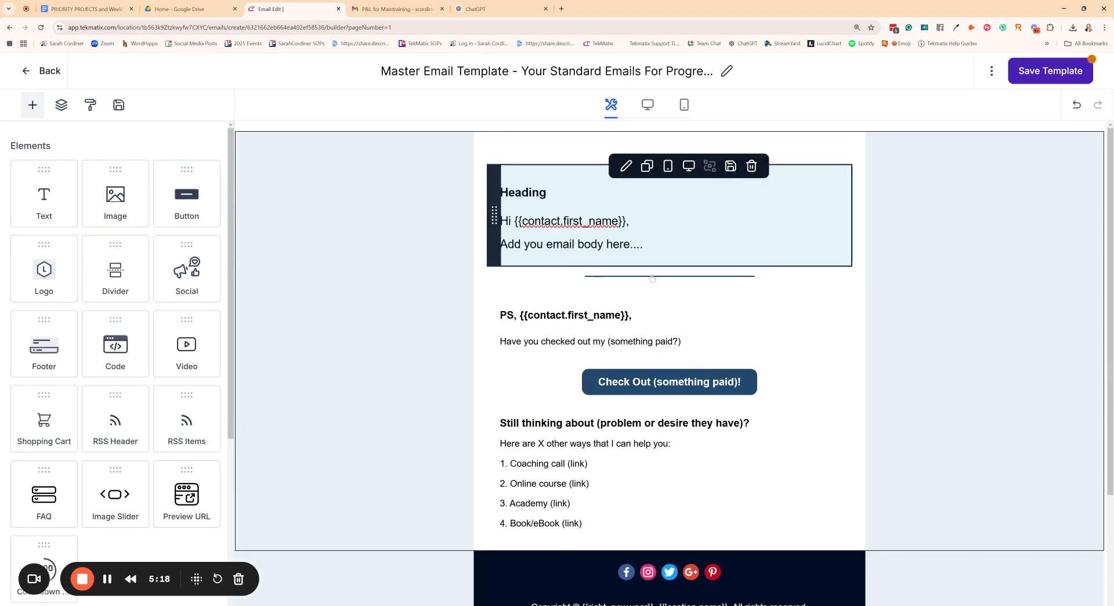
Clear the body placeholder line, the greeting and the heading text from the first text block
left_click_drag(644, 244, 491, 244)
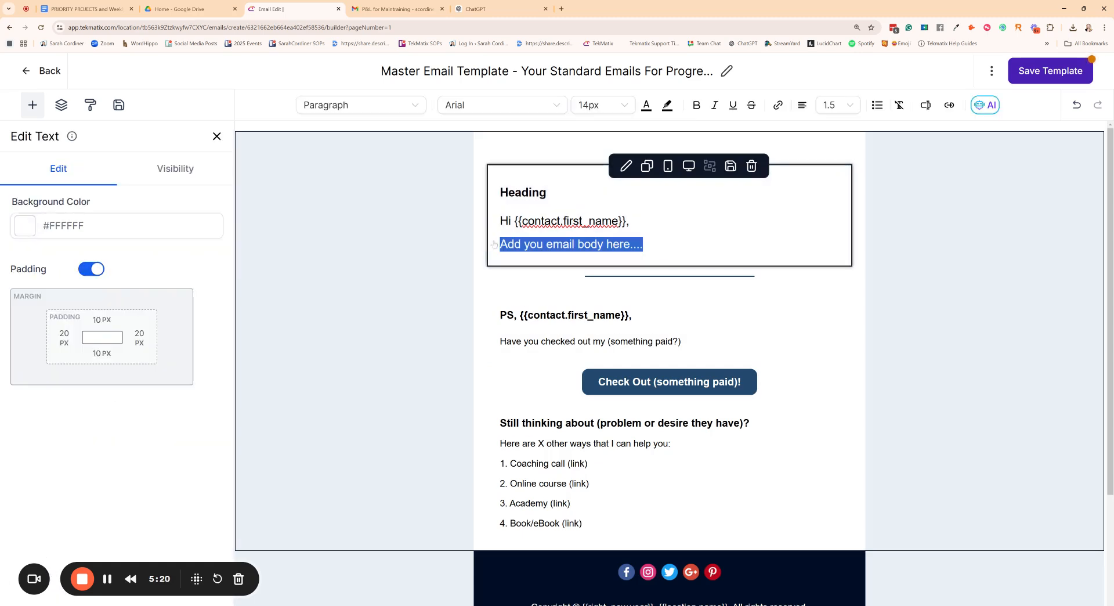
key("BackSpace")
left_click_drag(630, 221, 492, 222)
key("BackSpace")
key("BackSpace")
key("BackSpace")
key("BackSpace")
key("BackSpace")
key("BackSpace")
key("BackSpace")
key("BackSpace")
key("BackSpace")
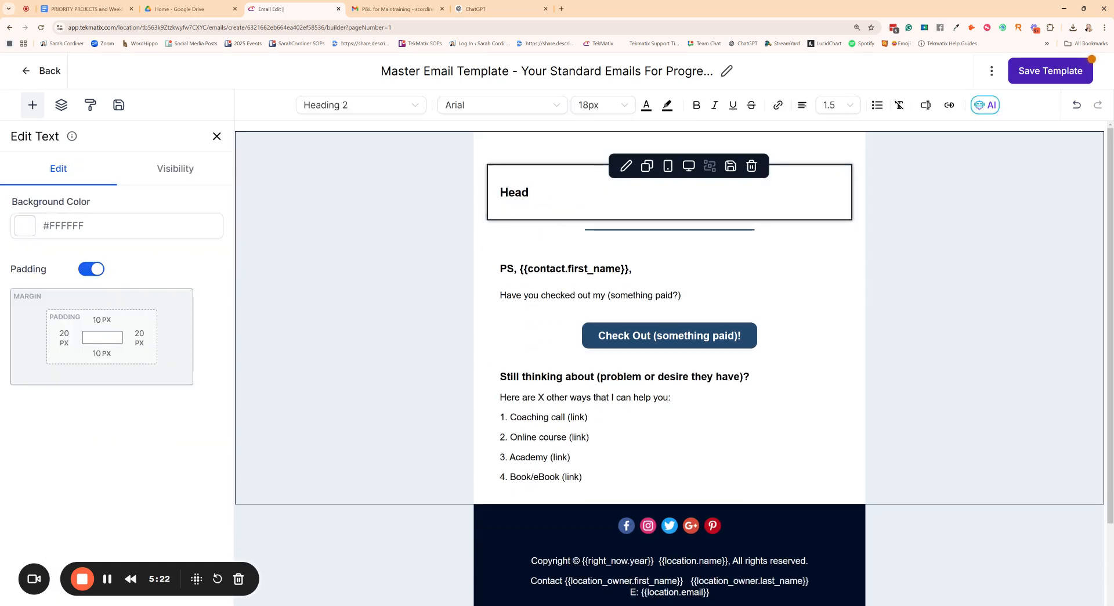
Write the greeting "Hi" with the contact's First Name custom value and a comma in the first text block, and start a new line
type("Hi")
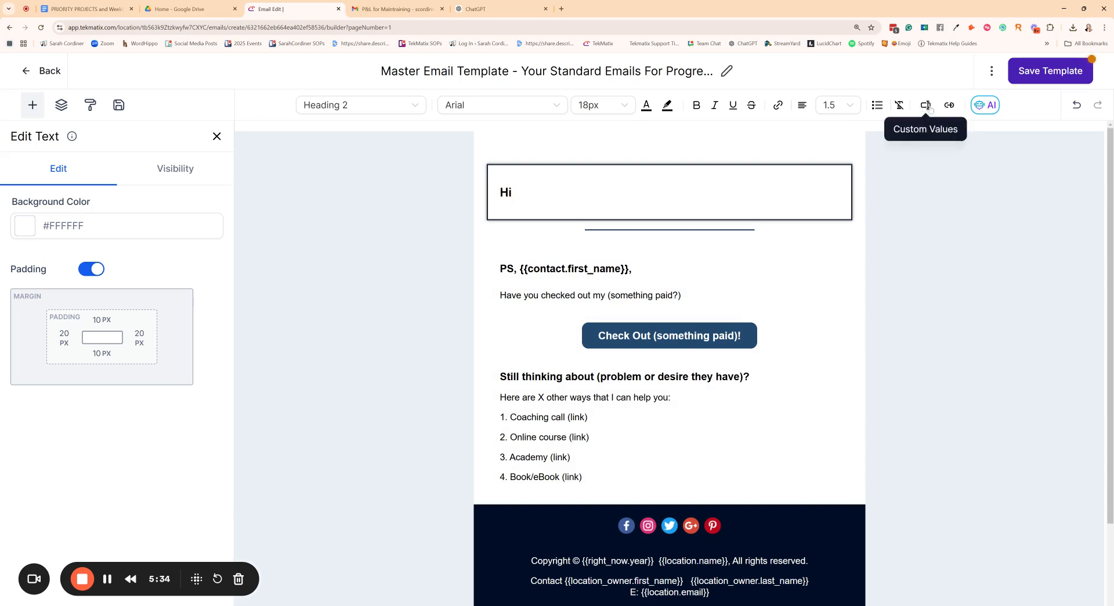
key("ctrl+plus")
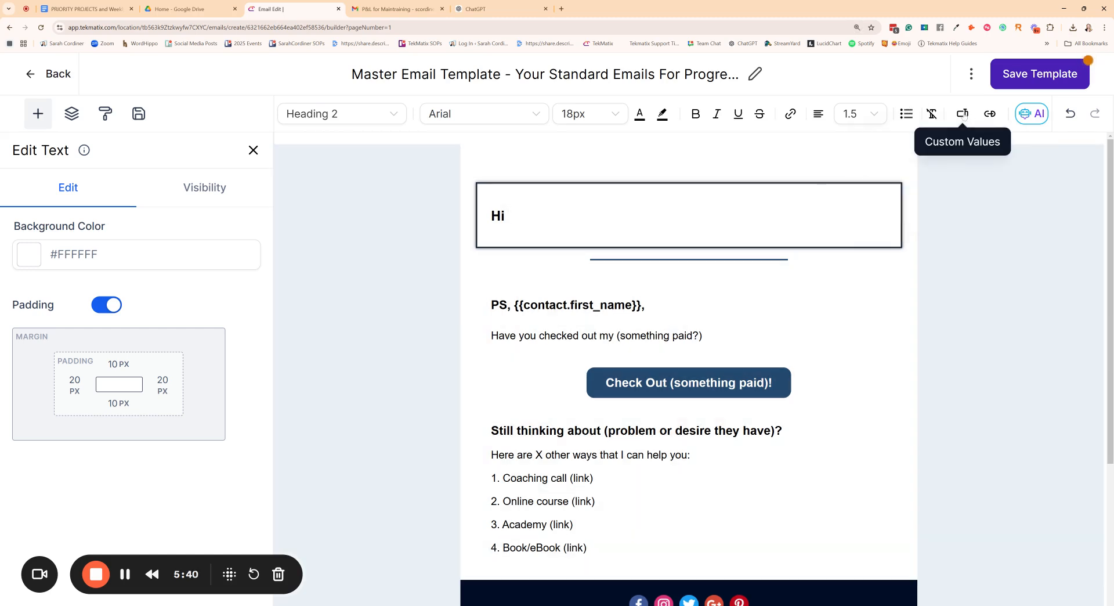
left_click(963, 117)
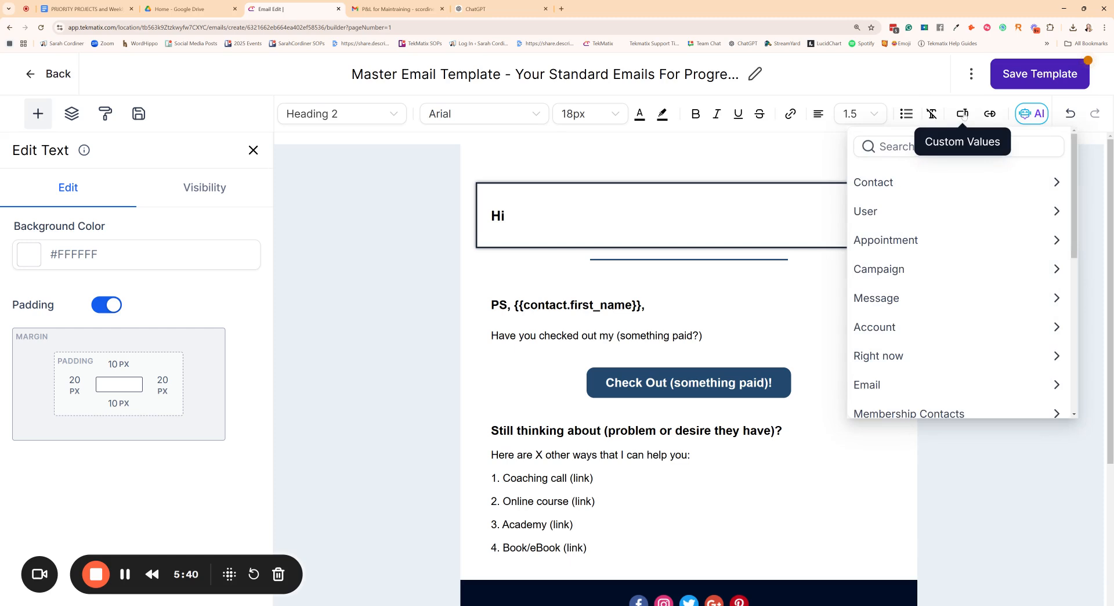
left_click(879, 184)
left_click(898, 236)
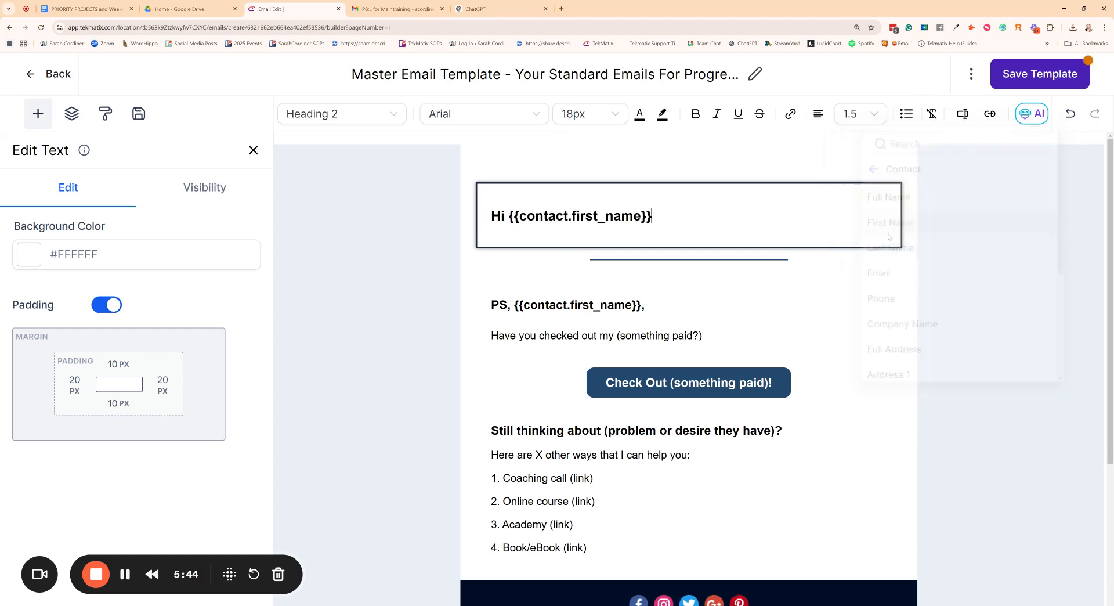
type(",")
key("Return")
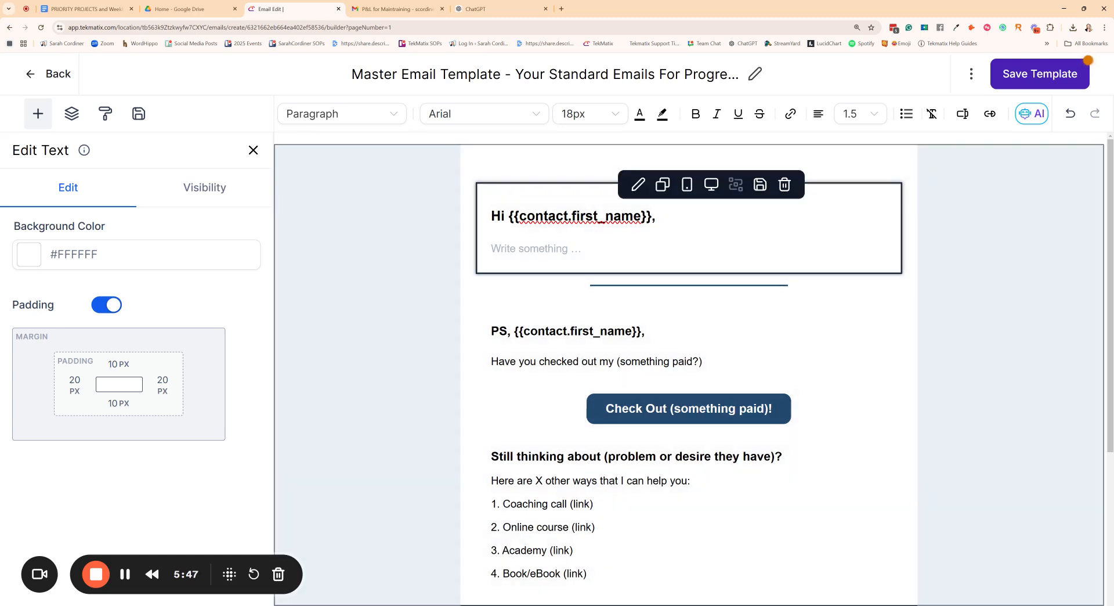
Clear the formatting of the greeting line and add two blank lines below it
left_click_drag(657, 217, 479, 226)
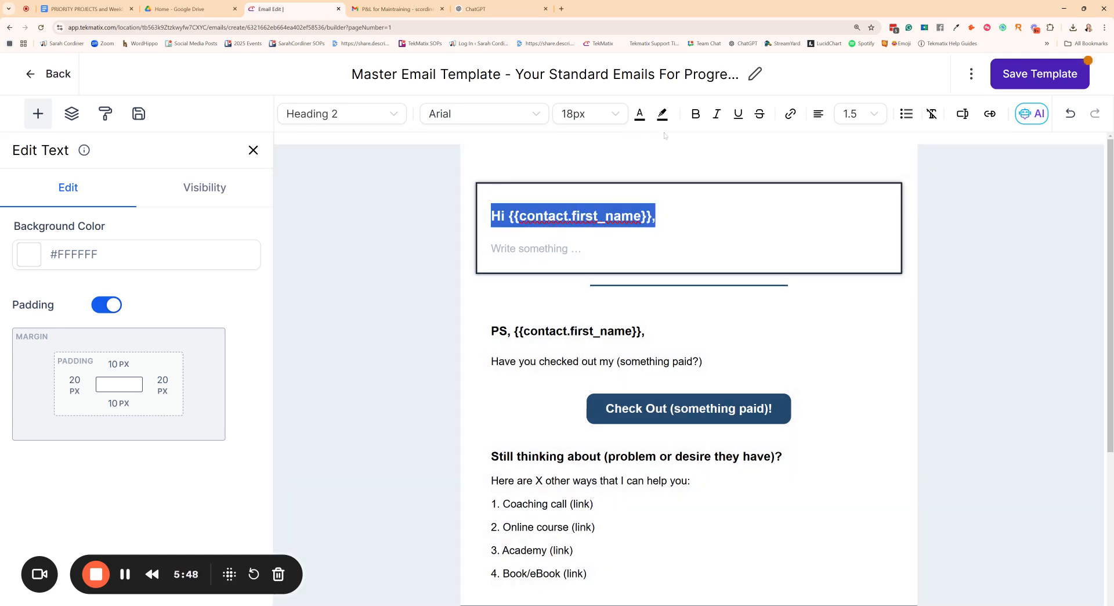
left_click(694, 115)
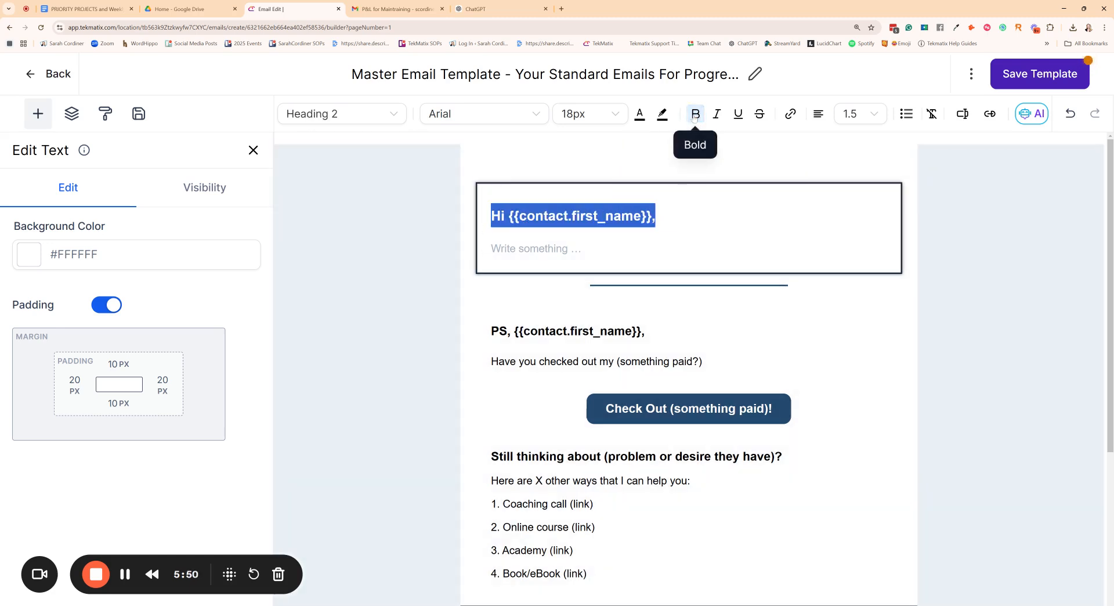
left_click(932, 114)
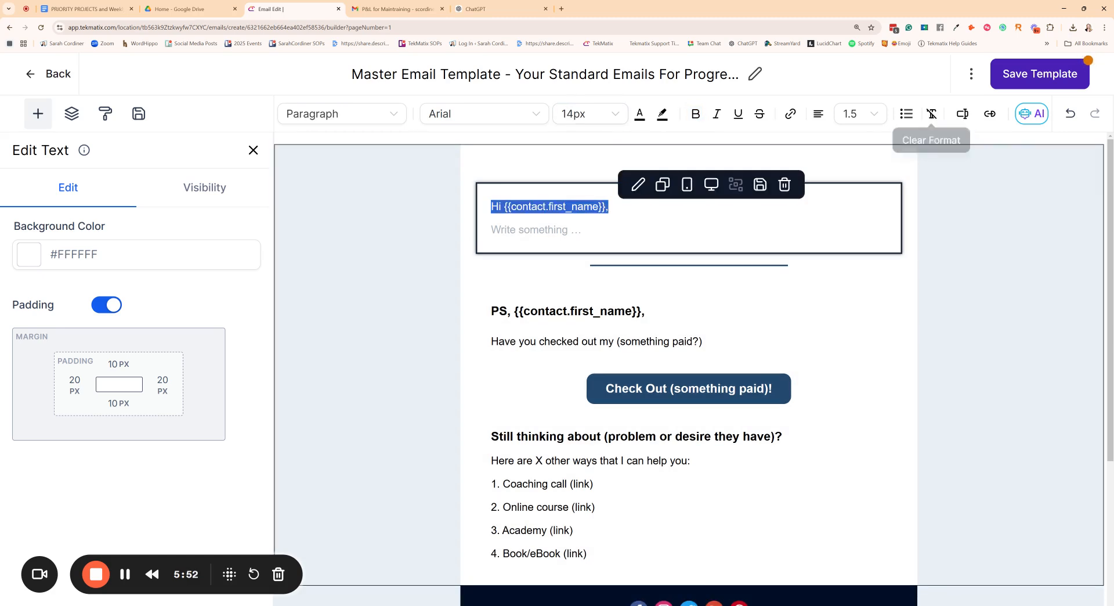
left_click(610, 207)
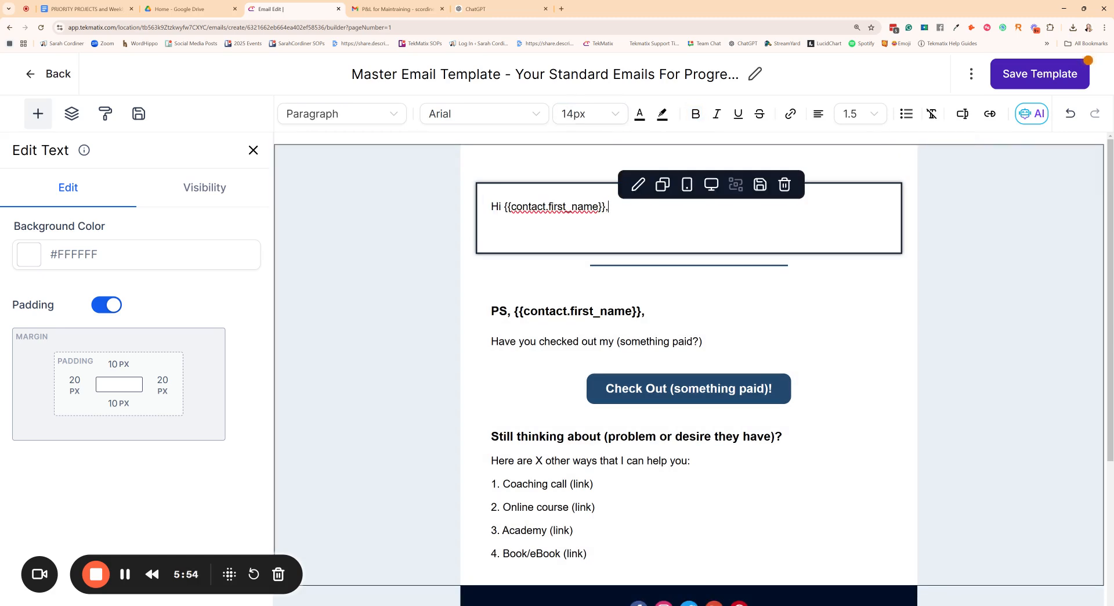
key("Return")
key("Return")
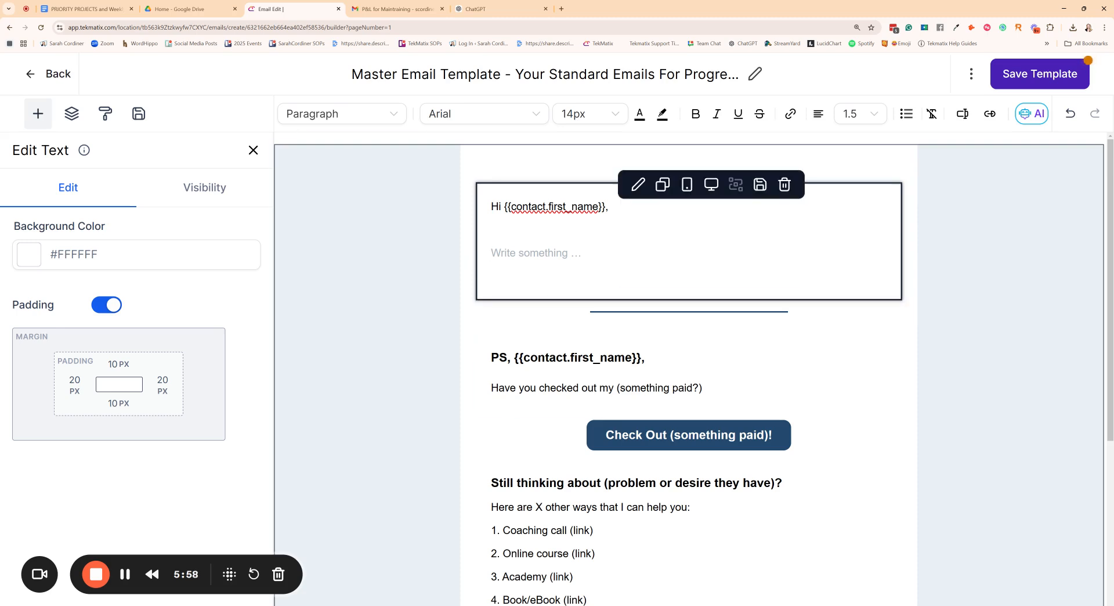
Replace the sentence under the PS line with "Are you still thinking about..... {result}" and start a new line
left_click(656, 388)
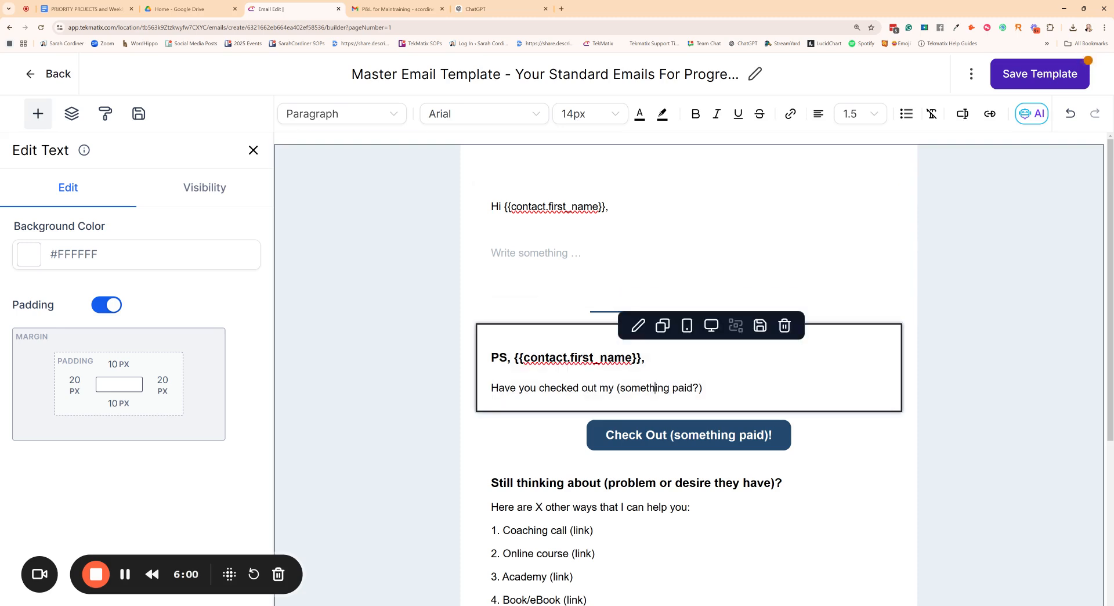
left_click_drag(645, 358, 484, 367)
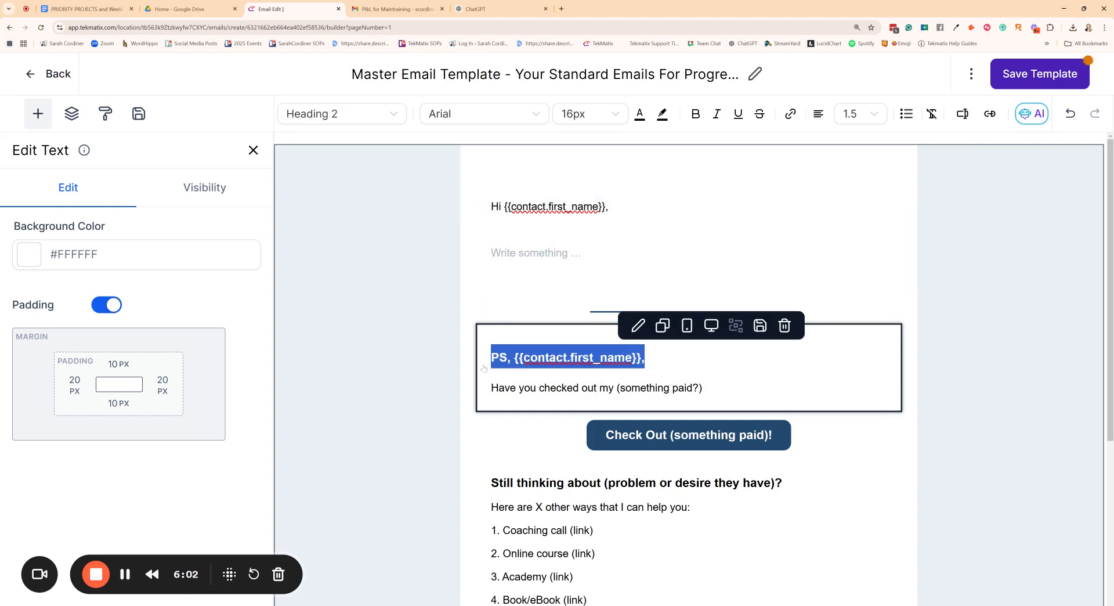
left_click(556, 388)
left_click_drag(703, 387, 485, 395)
key("BackSpace")
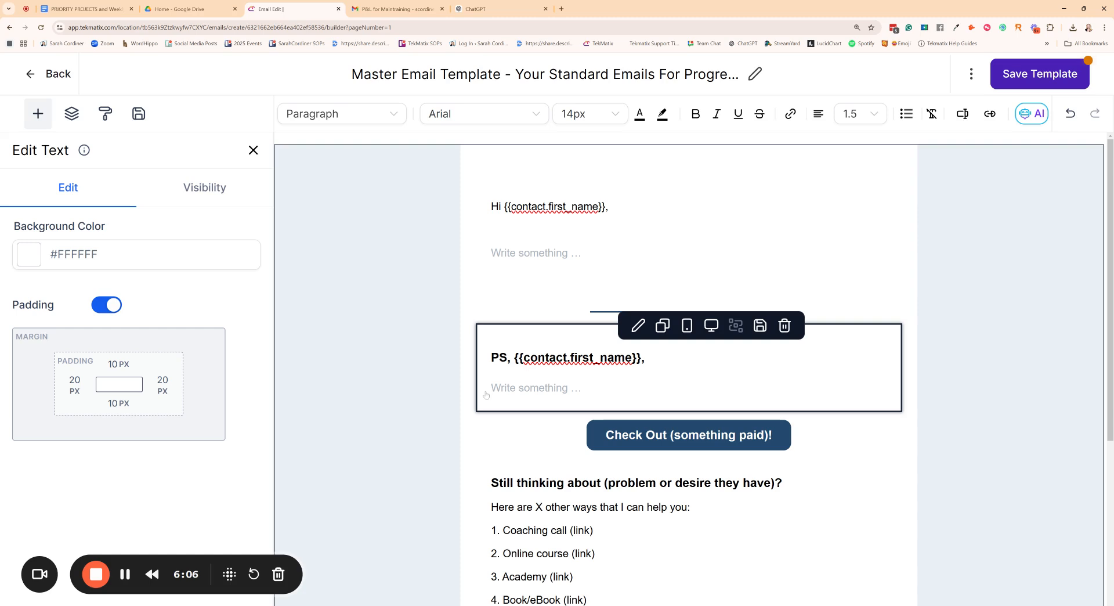
type("Are you still ")
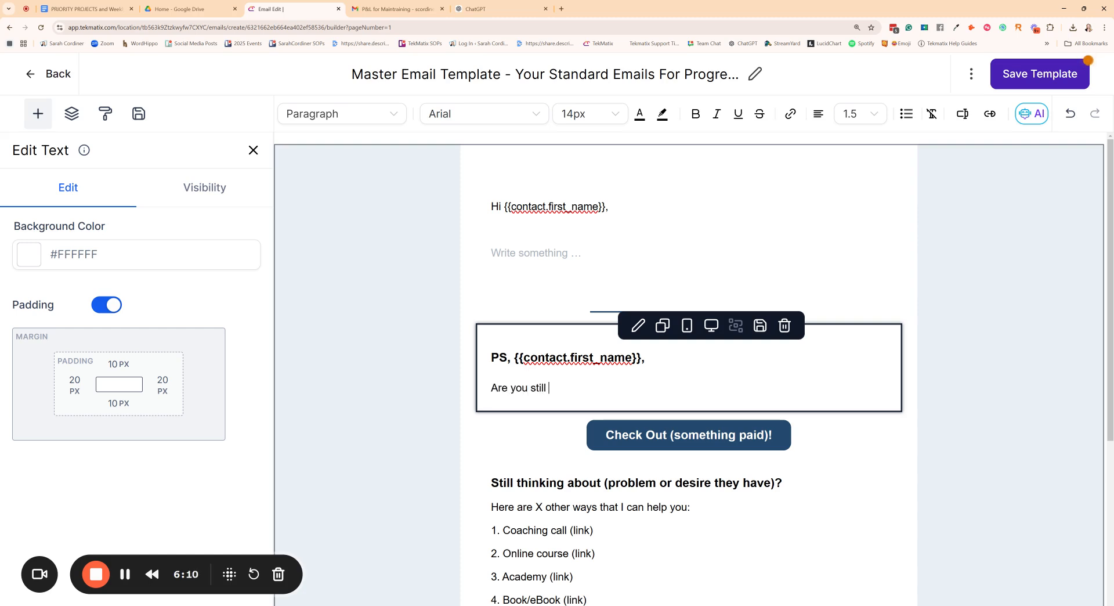
type("thinking about..... {")
type("result")
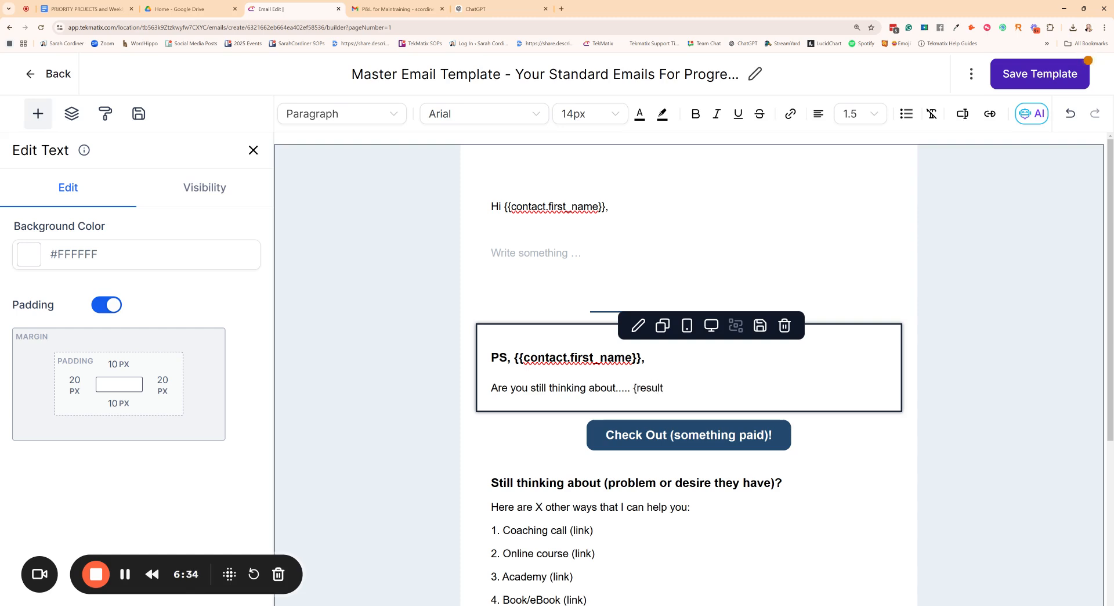
type("}")
key("Return")
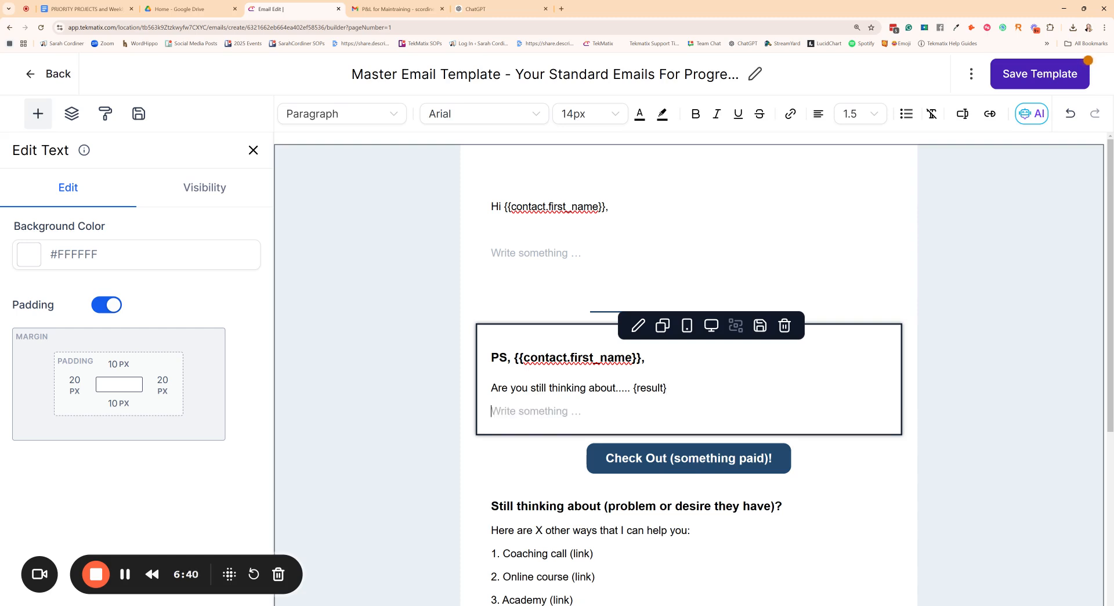
Add the line "Here are x ways that I can heko you do that.." to the PS block, followed by a new line
type("Here are x ways that I can heko ")
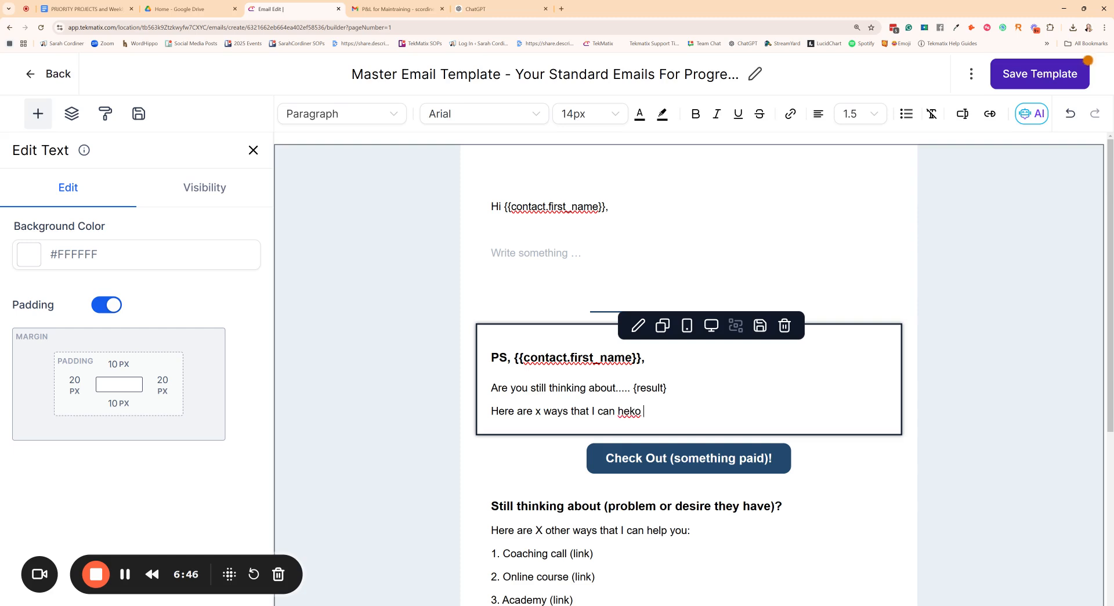
type("you do that..")
key("Return")
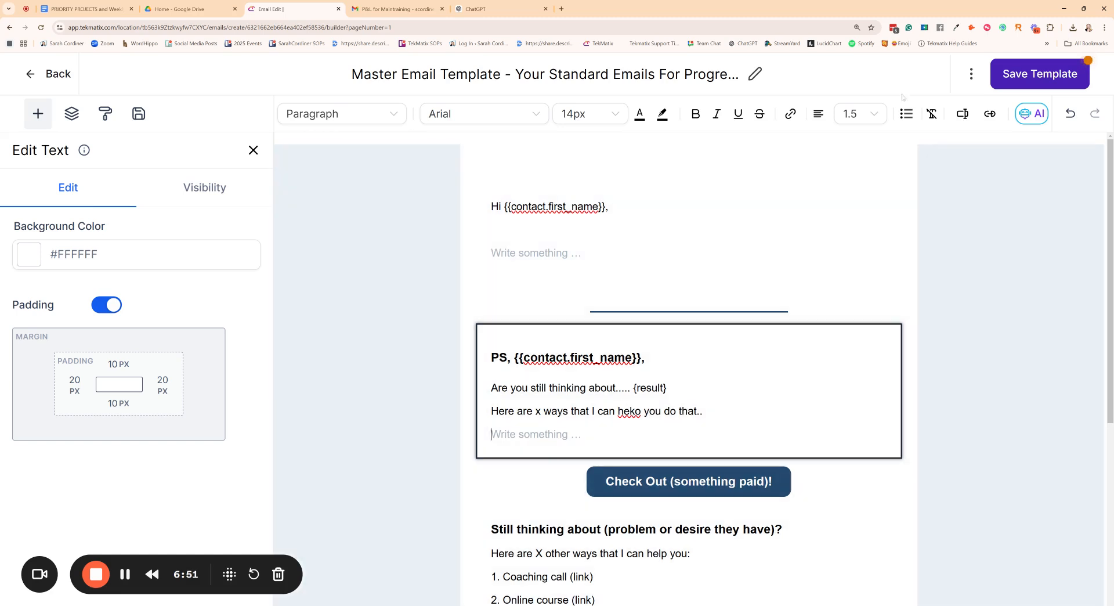
Start a bulleted list at the end of the PS block with the item "Book a call (link)" and an empty second bullet
left_click(906, 114)
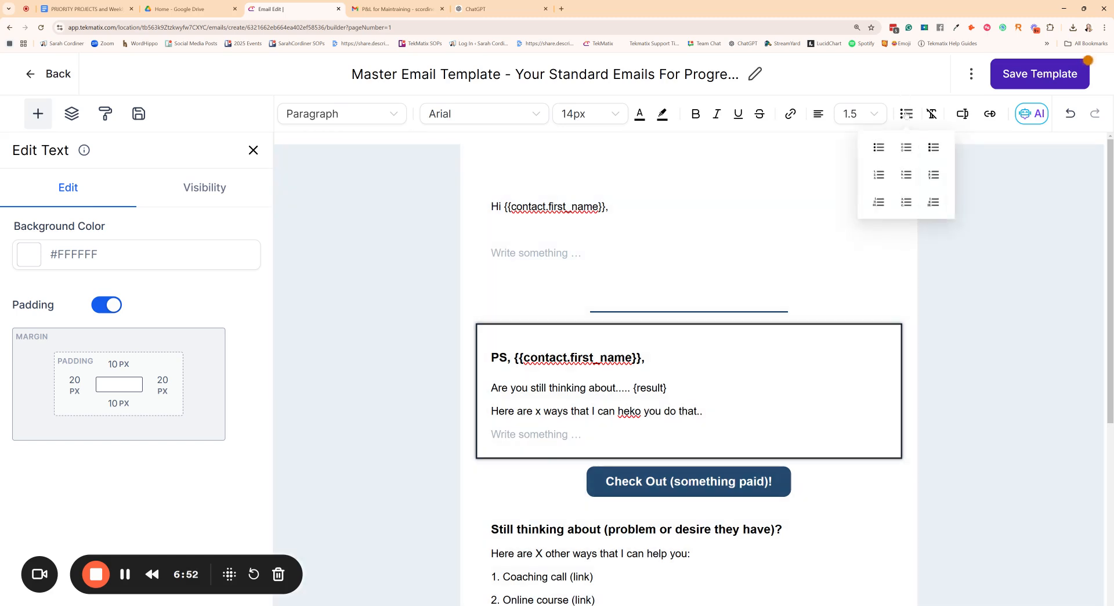
left_click(880, 147)
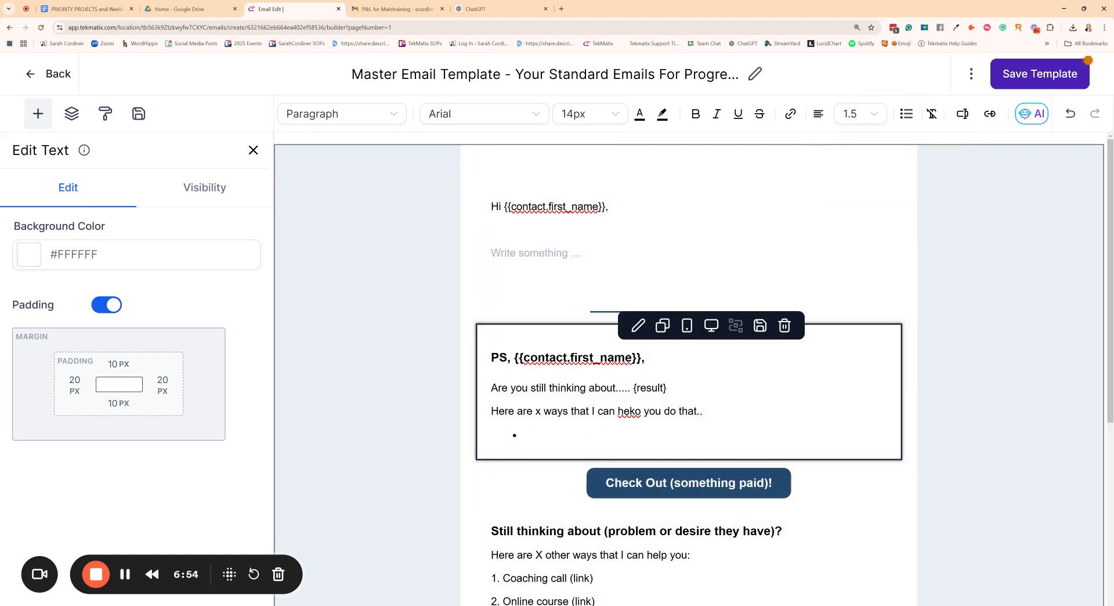
type("Book a call (limnl)")
key("BackSpace")
key("BackSpace")
key("BackSpace")
key("BackSpace")
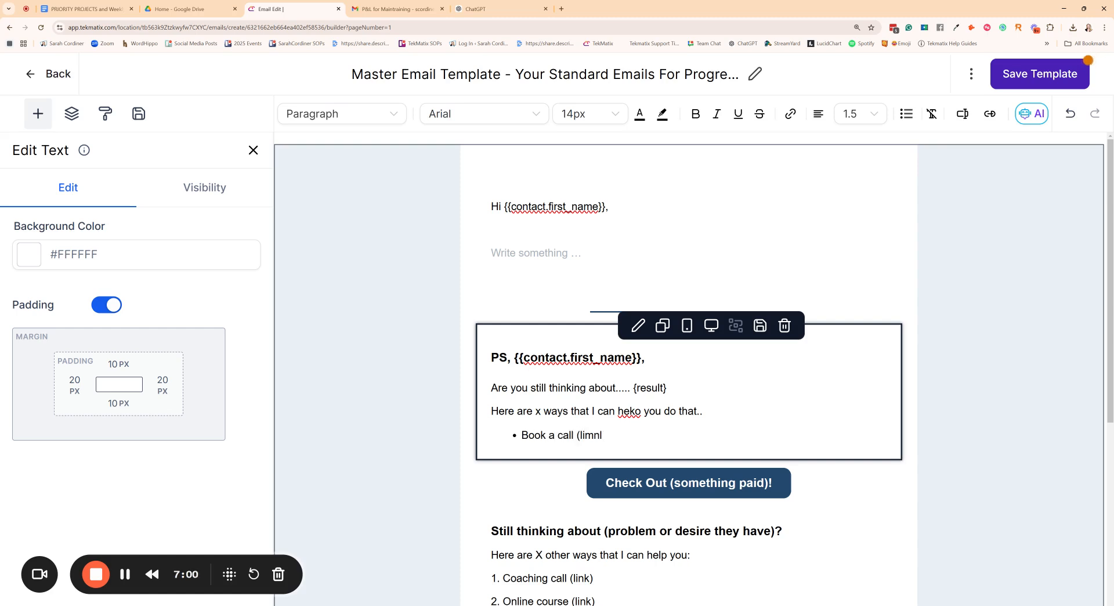
type("nk)")
key("Return")
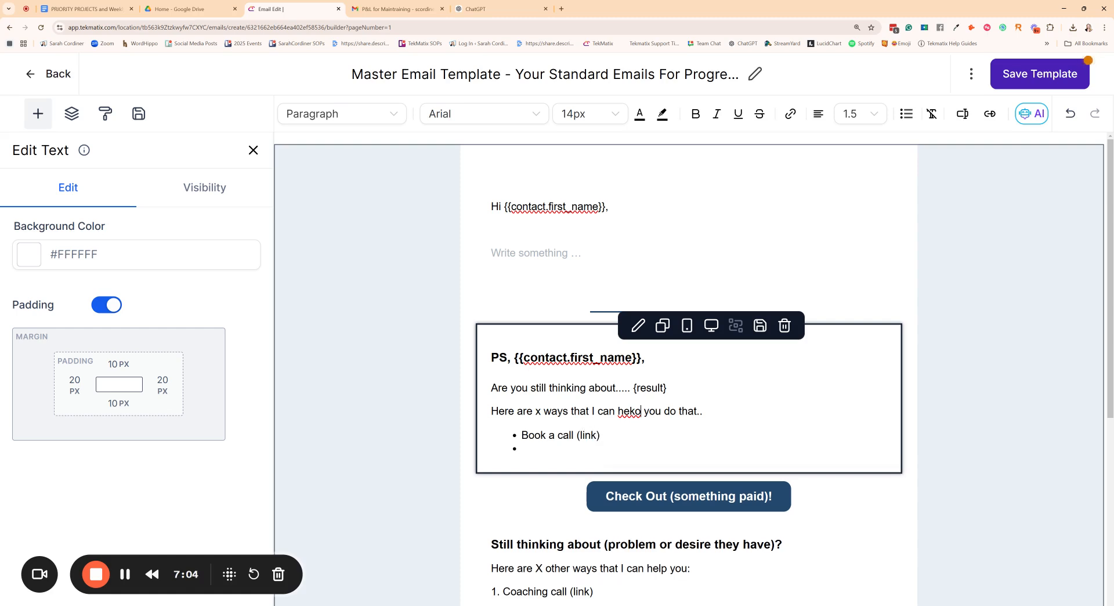
Correct the misspelled word in the line above the PS bullets to "help"
key("BackSpace")
key("BackSpace")
type("lp")
Add the items "Membership academy (link)", "Coaching program" and "Service" to the PS bulleted list
type("Member")
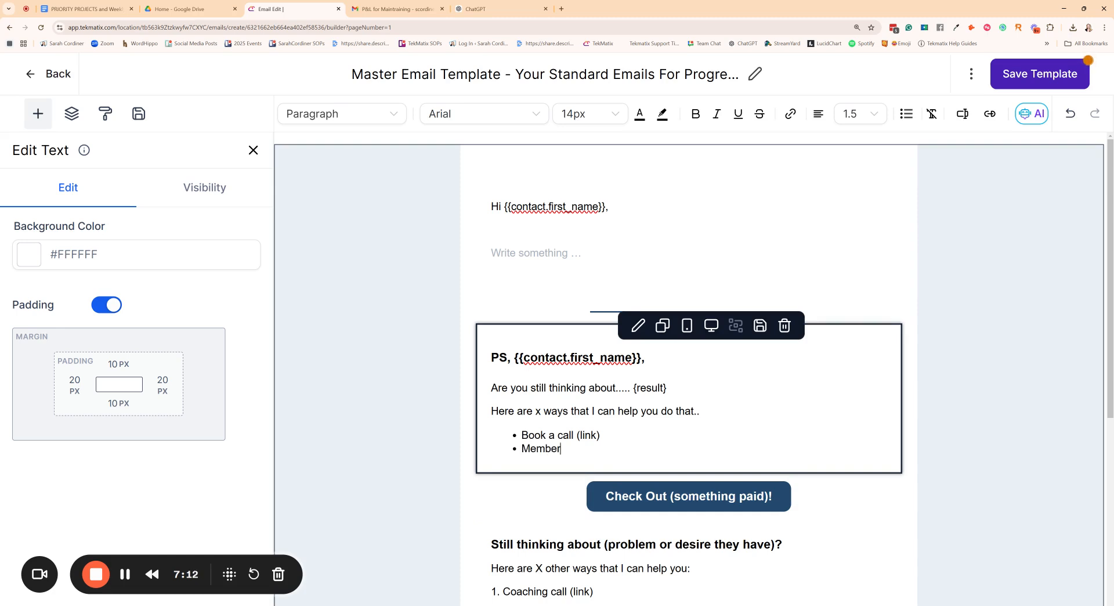
type("ship academy (link)")
key("Return")
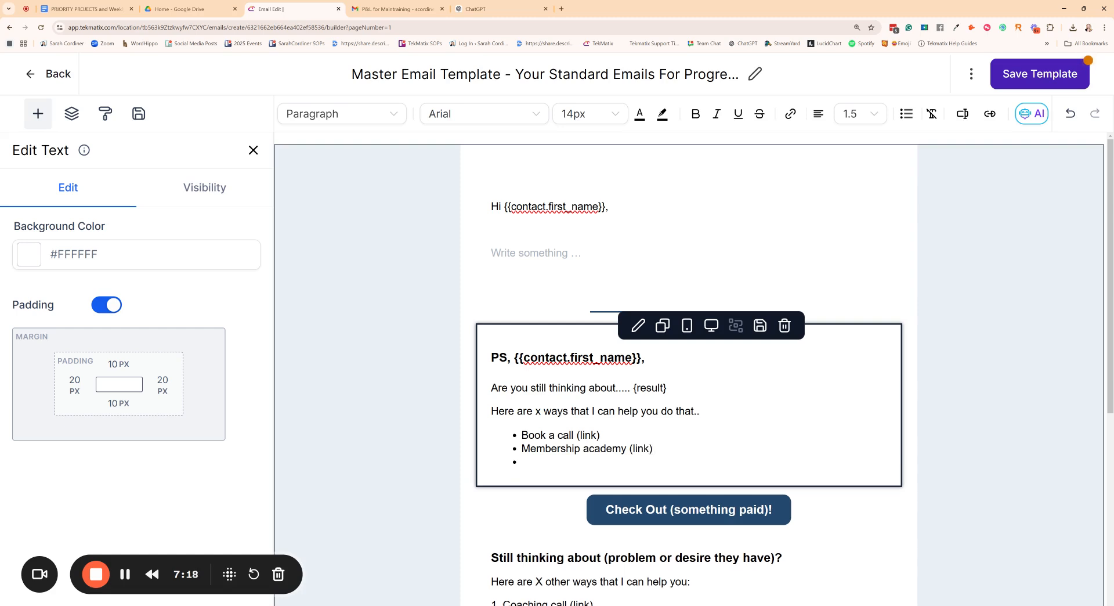
type("Coaching program")
key("Return")
type("Service")
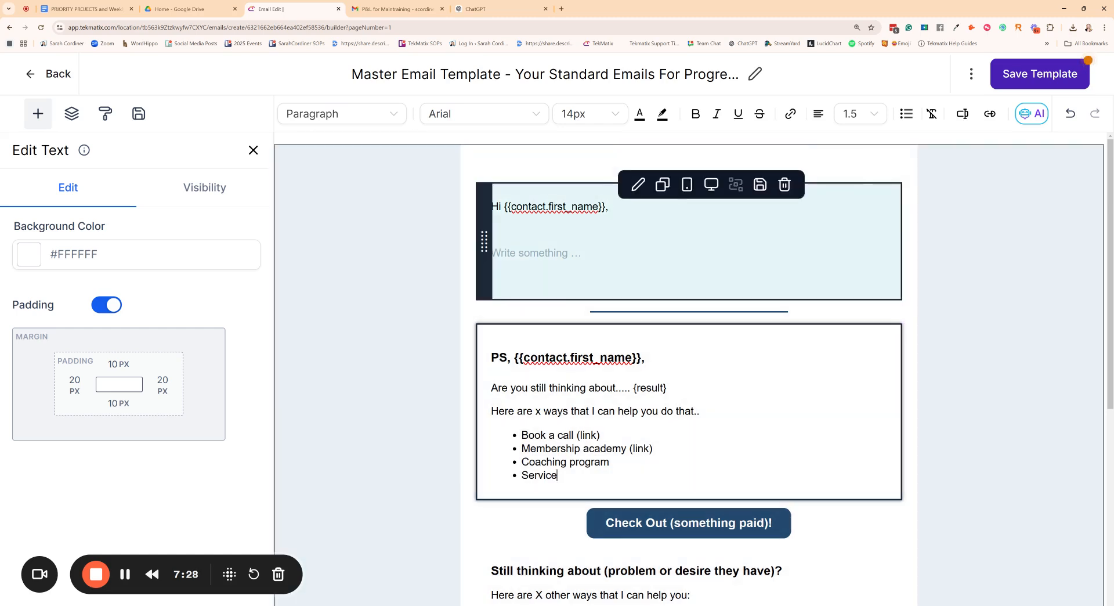
Add another blank line to the body area under the greeting and leave the text block
left_click(536, 253)
key("Return")
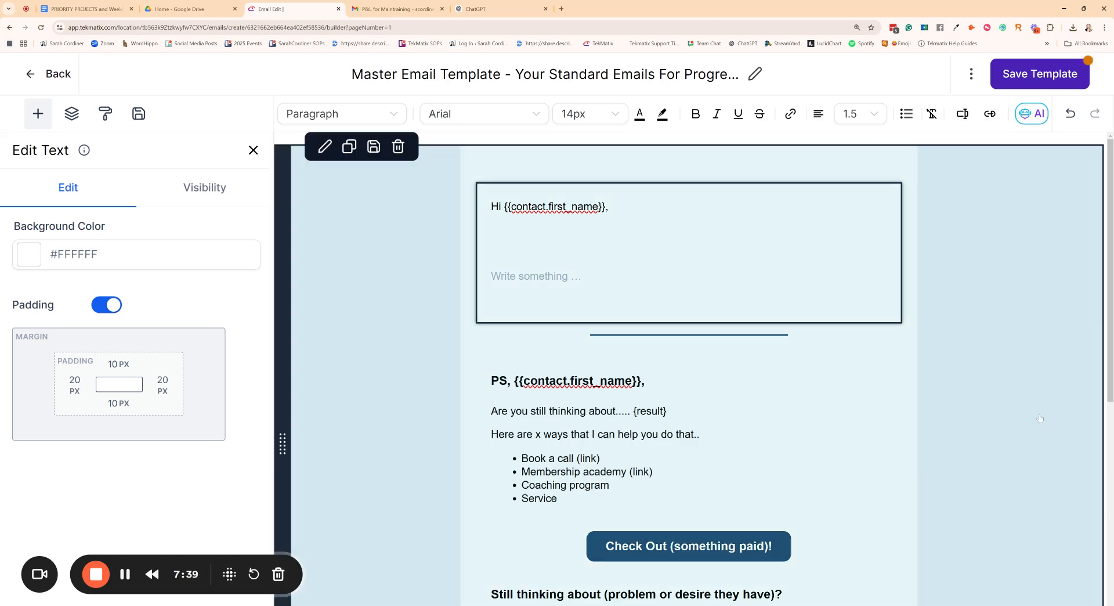
left_click(1033, 415)
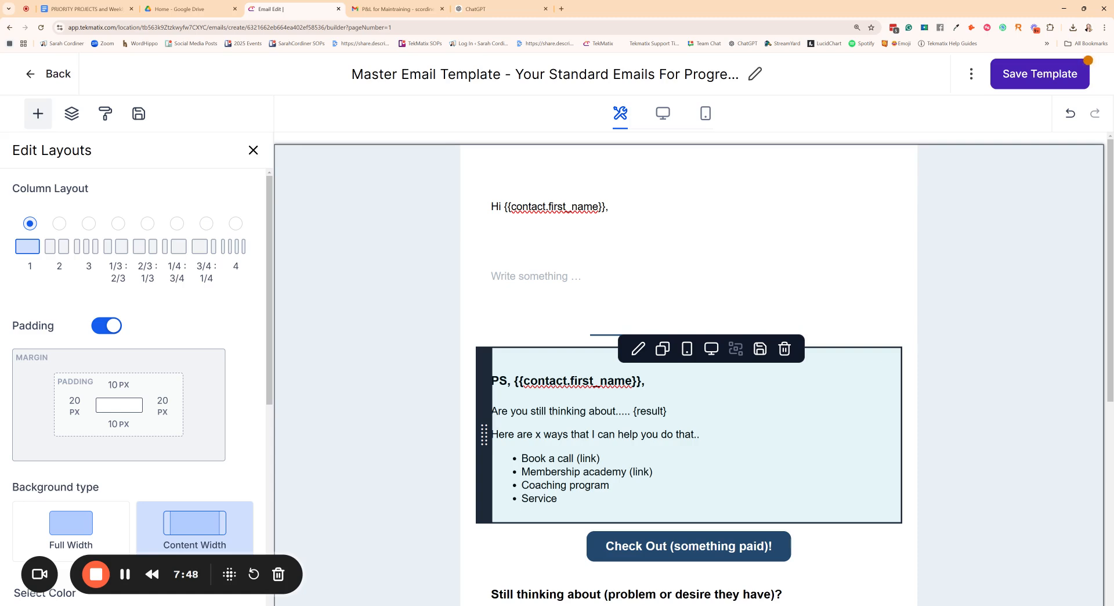
Examine the settings of the Check Out button below the PS block, including its button text and link URL
scroll(688, 348, "down", 2)
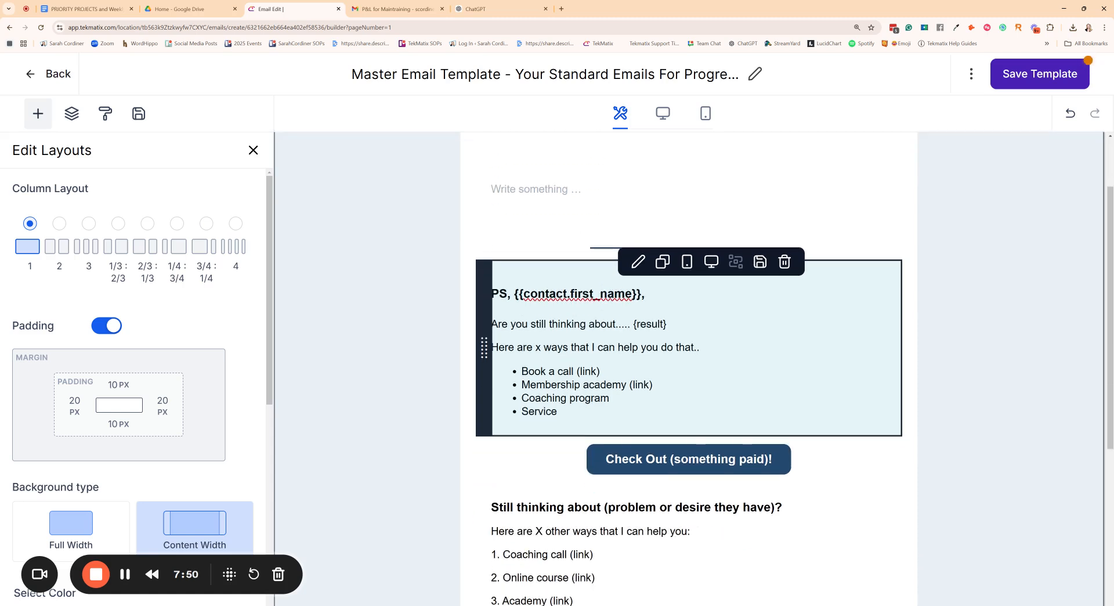
scroll(689, 348, "up", 2)
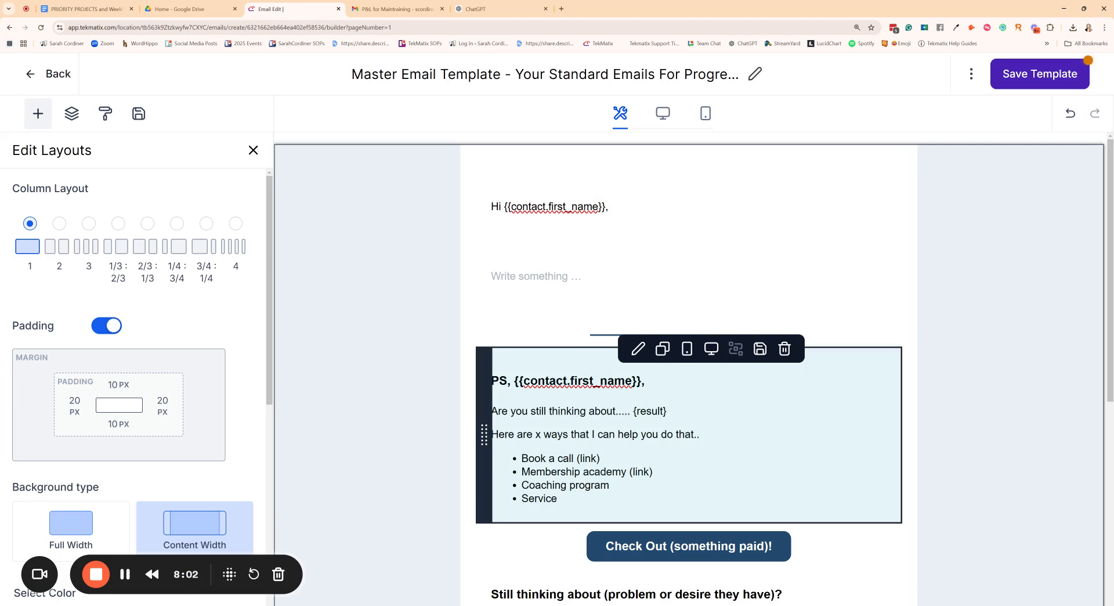
scroll(640, 469, "down", 2)
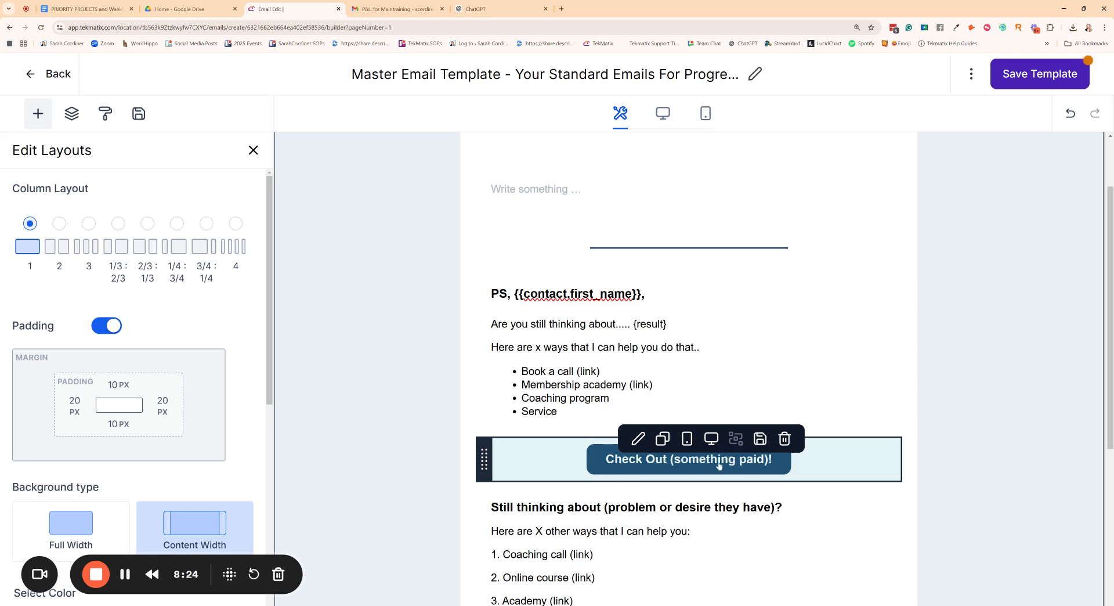
scroll(682, 371, "down", 2)
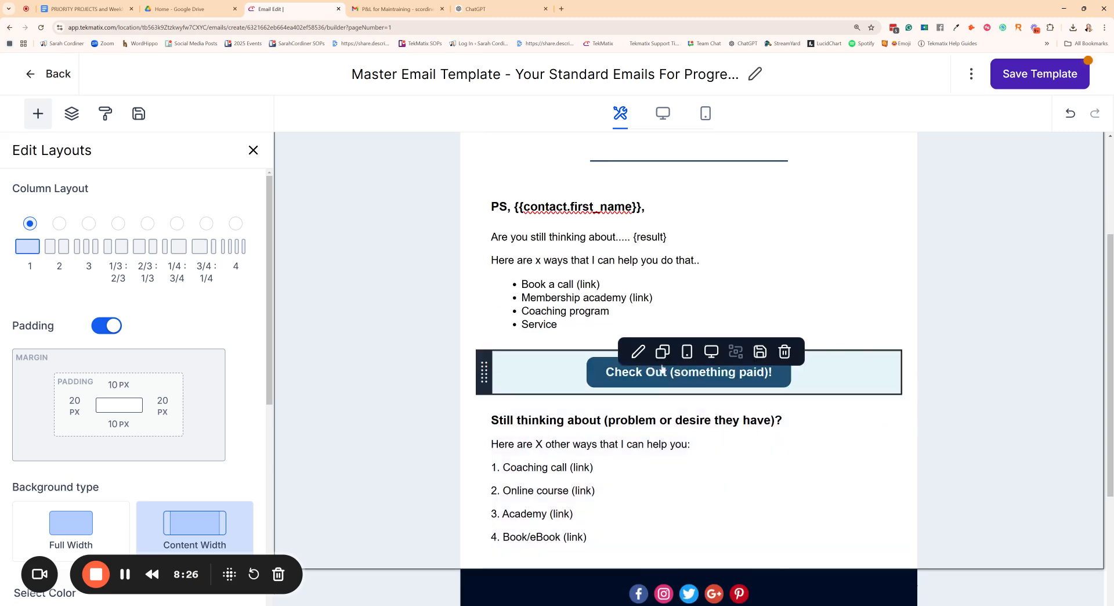
left_click(691, 377)
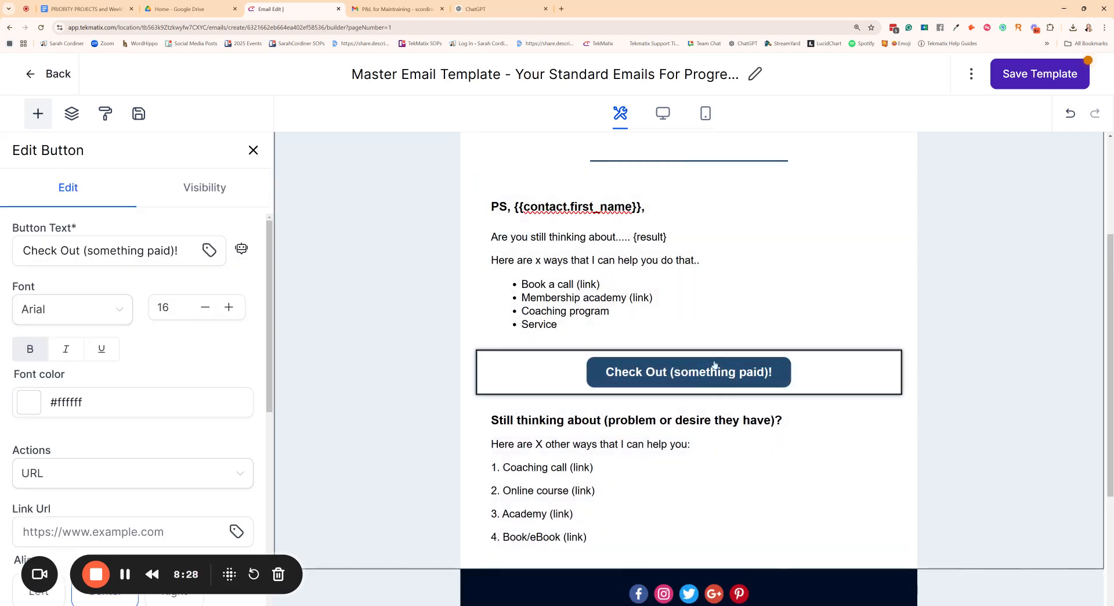
left_click(664, 372)
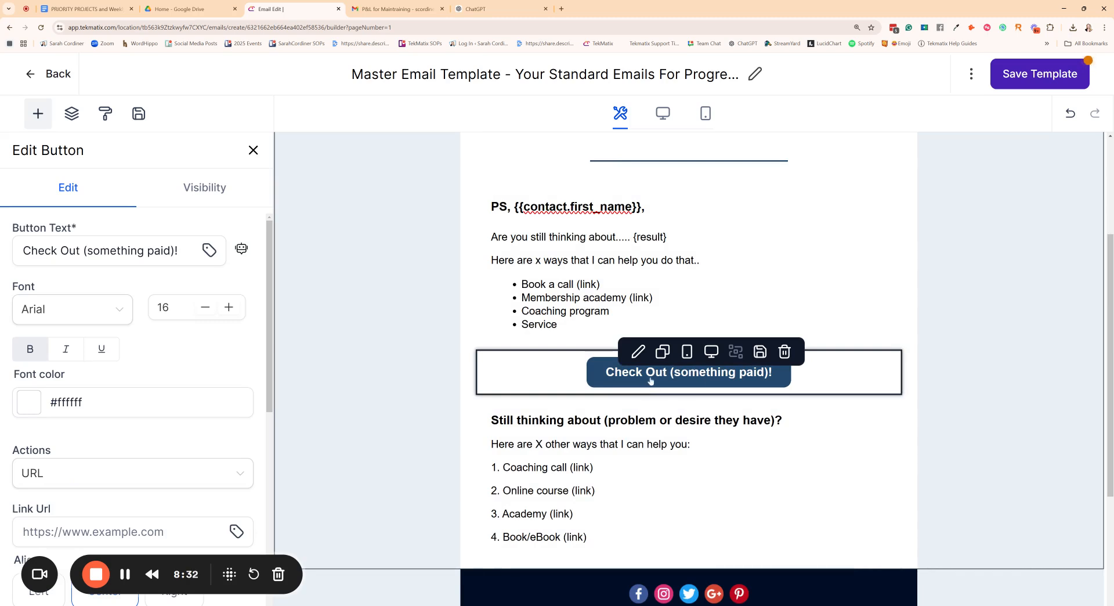
left_click(181, 250)
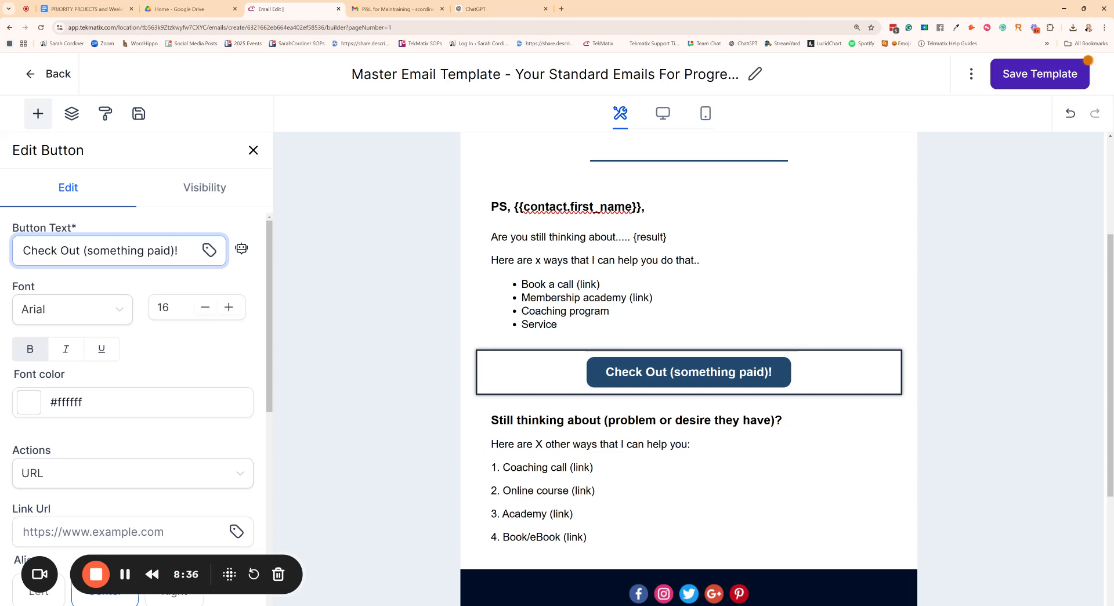
left_click_drag(23, 251, 211, 261)
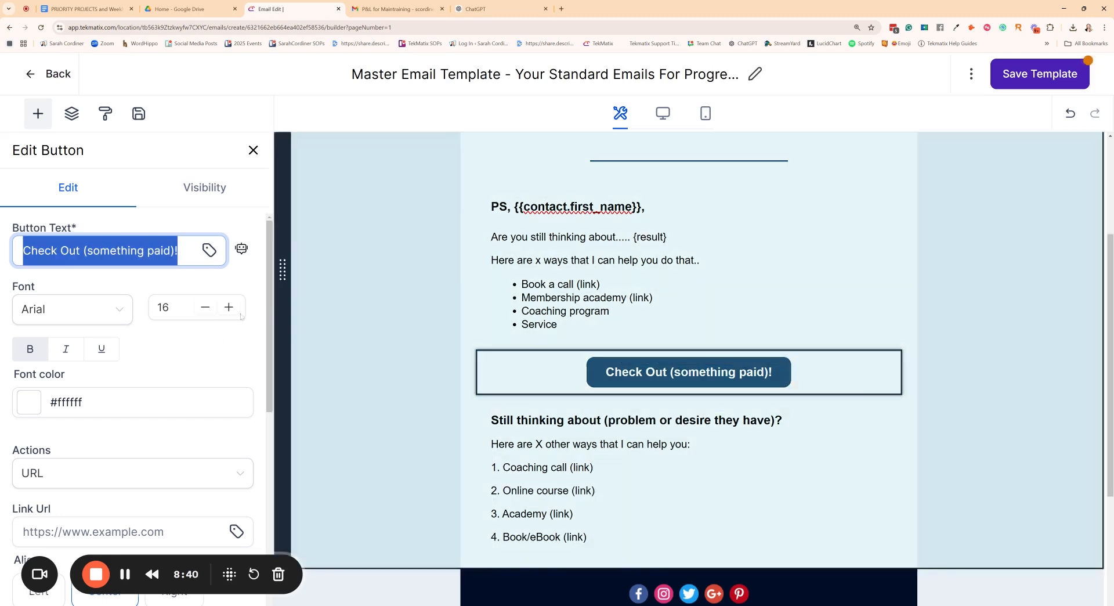
scroll(104, 368, "down", 2)
scroll(104, 368, "up", 1)
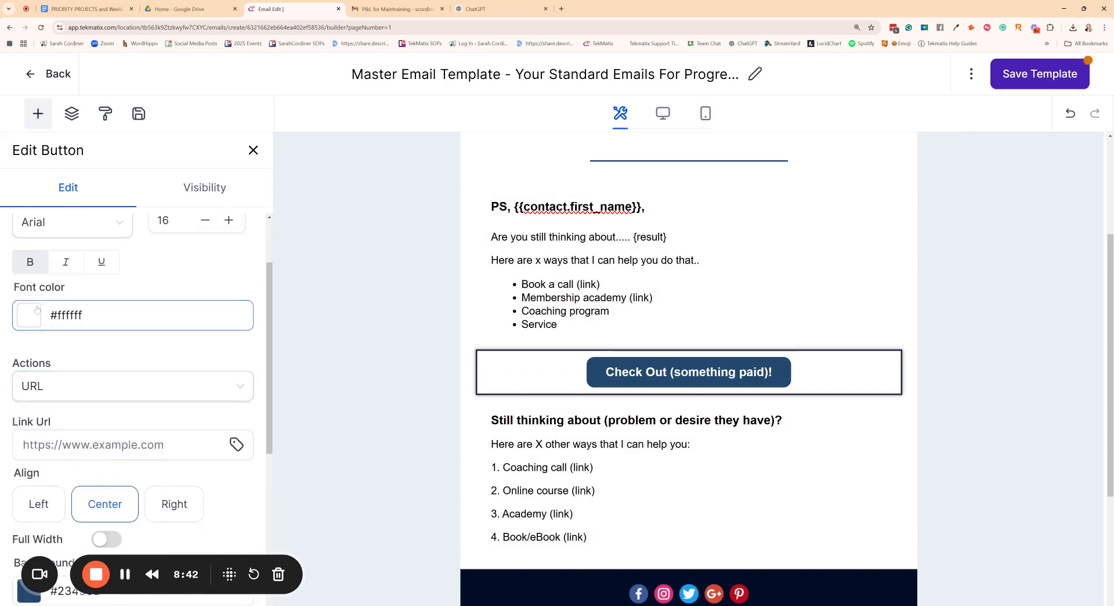
scroll(104, 368, "down", 2)
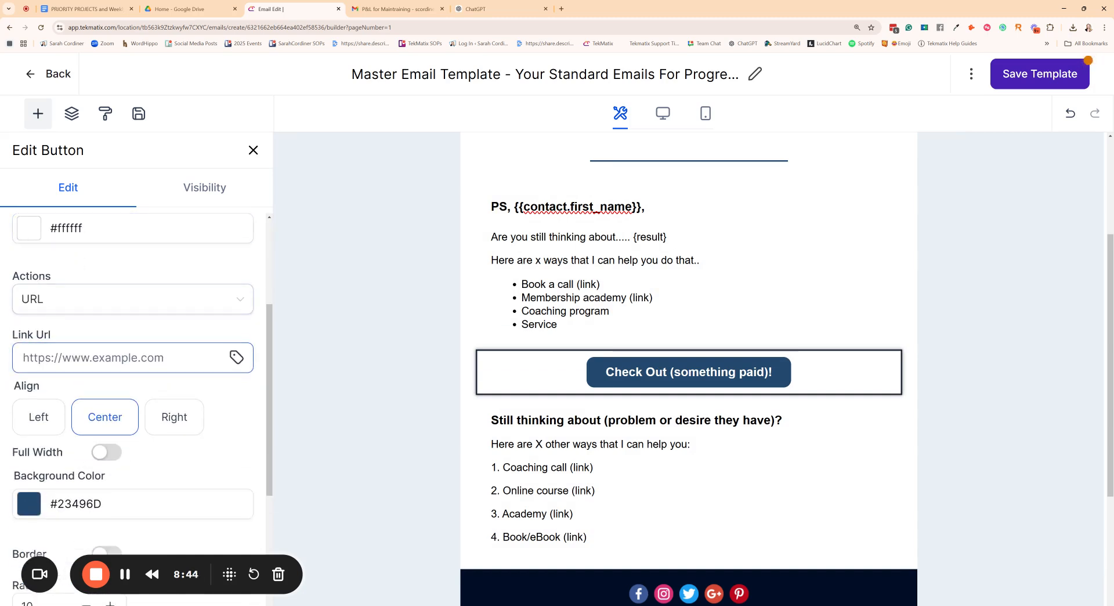
left_click(87, 358)
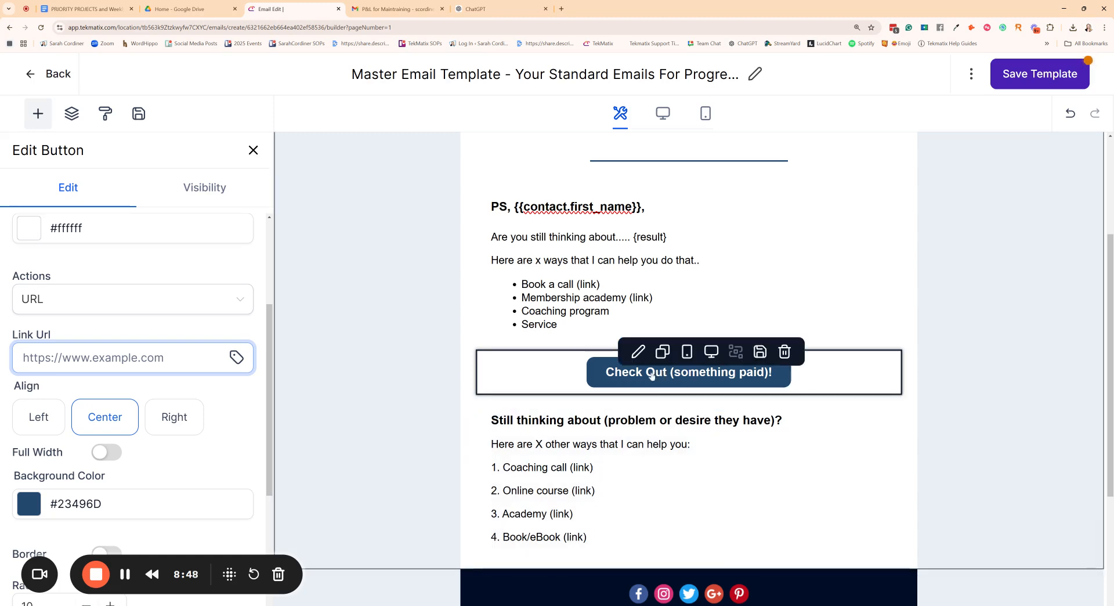
Add the custom purple #6c236e and apply it as the Check Out button's background color
scroll(24, 335, "down", 3)
left_click(24, 335)
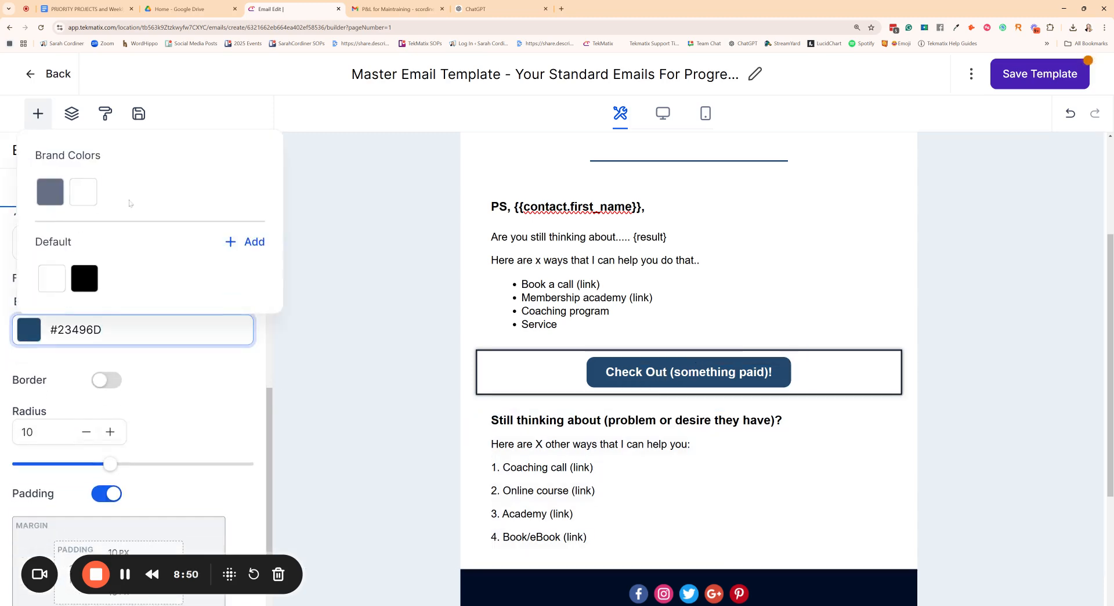
left_click(242, 240)
left_click(231, 202)
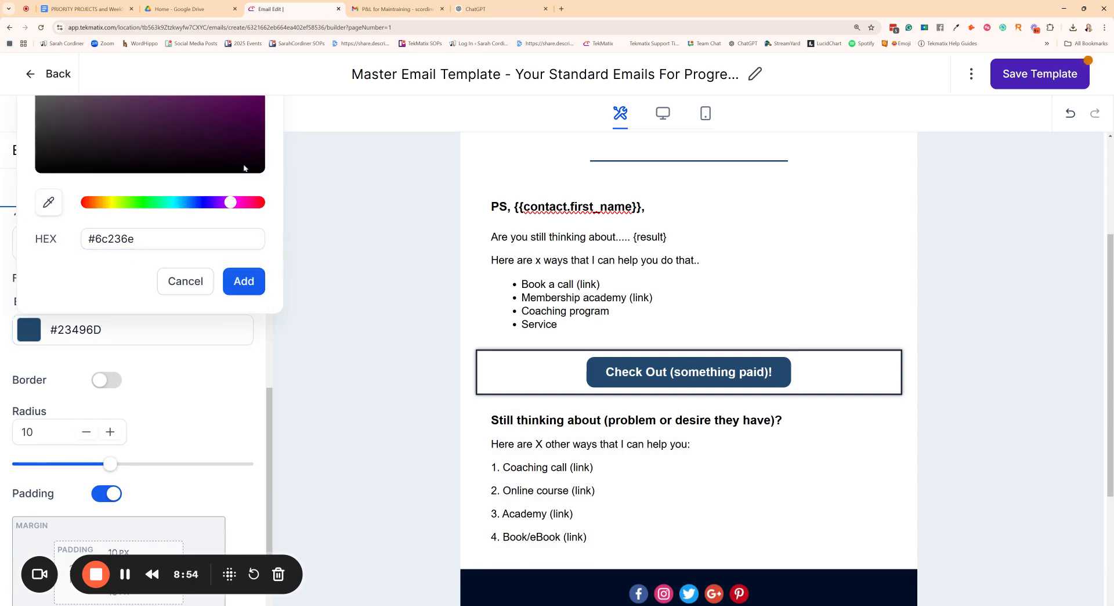
left_click(249, 289)
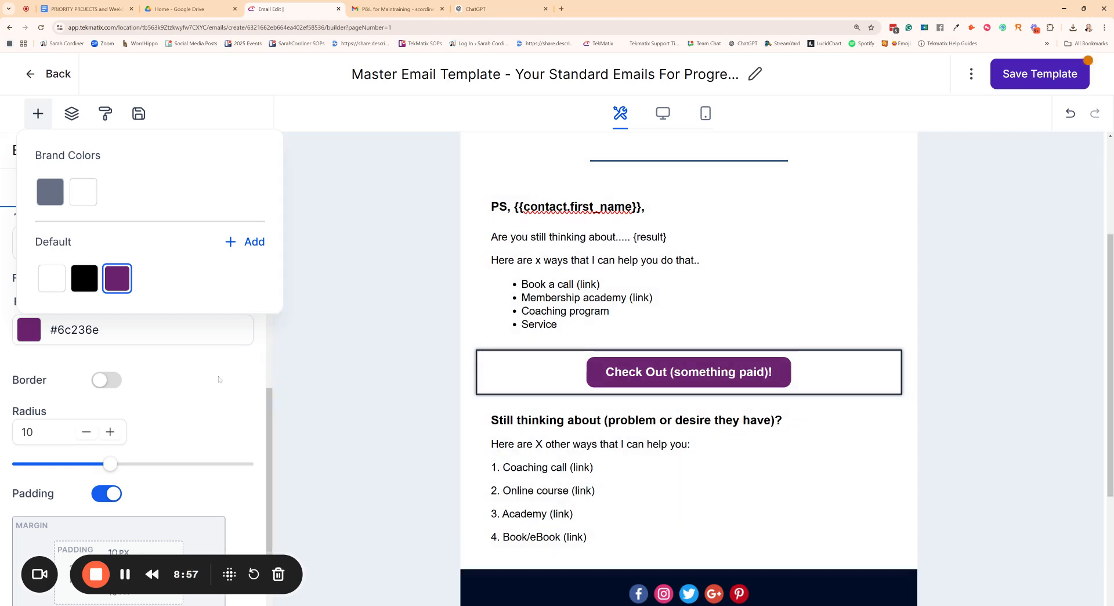
left_click(219, 380)
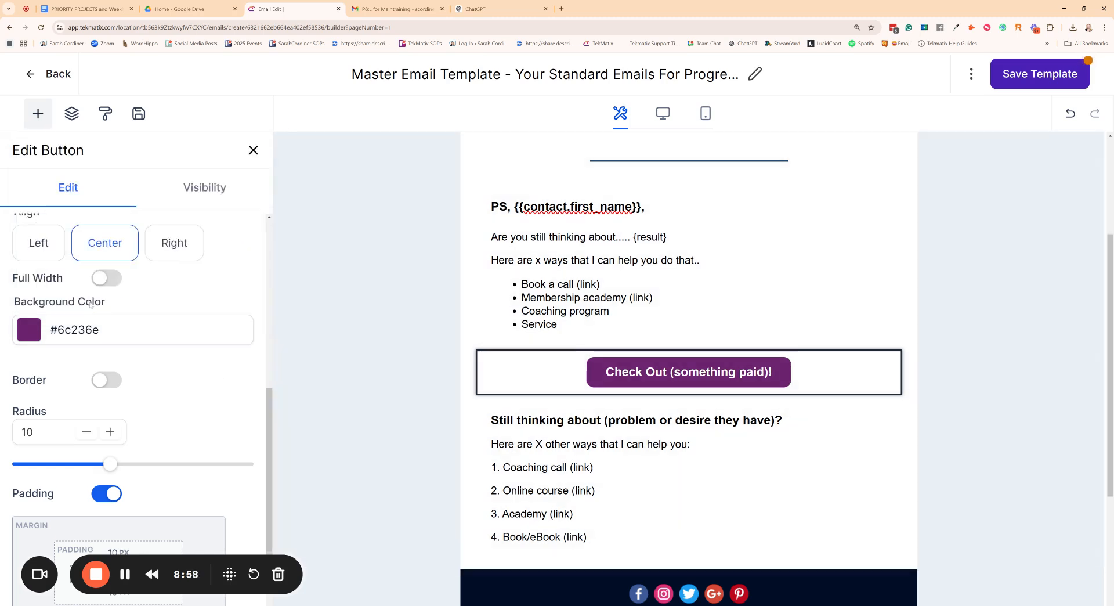
scroll(118, 312, "up", 2)
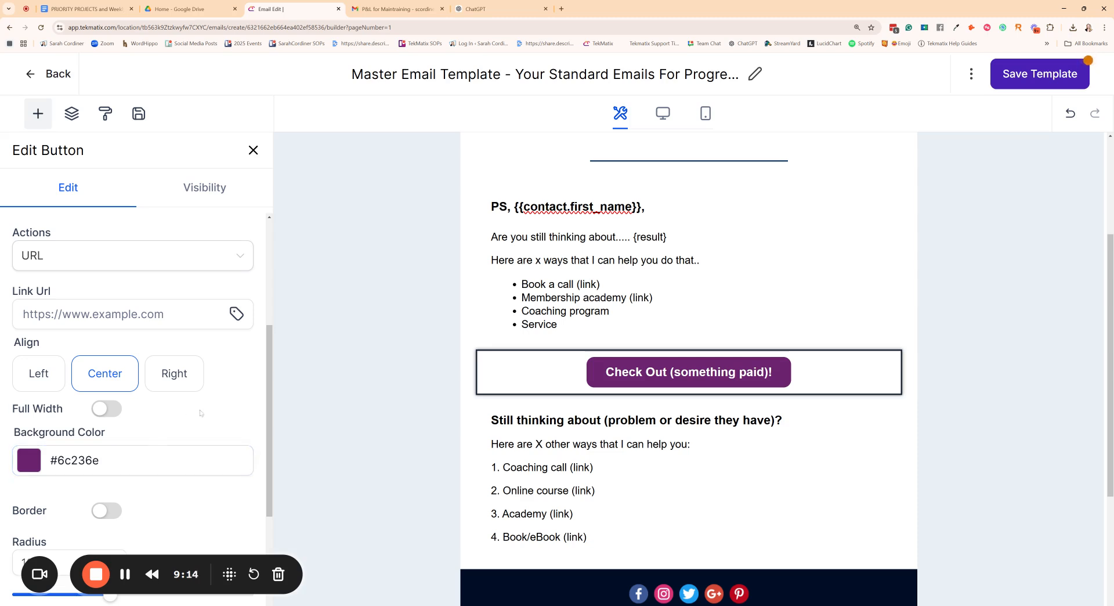
Examine the link options for the "(link)" text of the Coaching call and Online course items in the numbered list
left_click(580, 443)
scroll(667, 359, "down", 2)
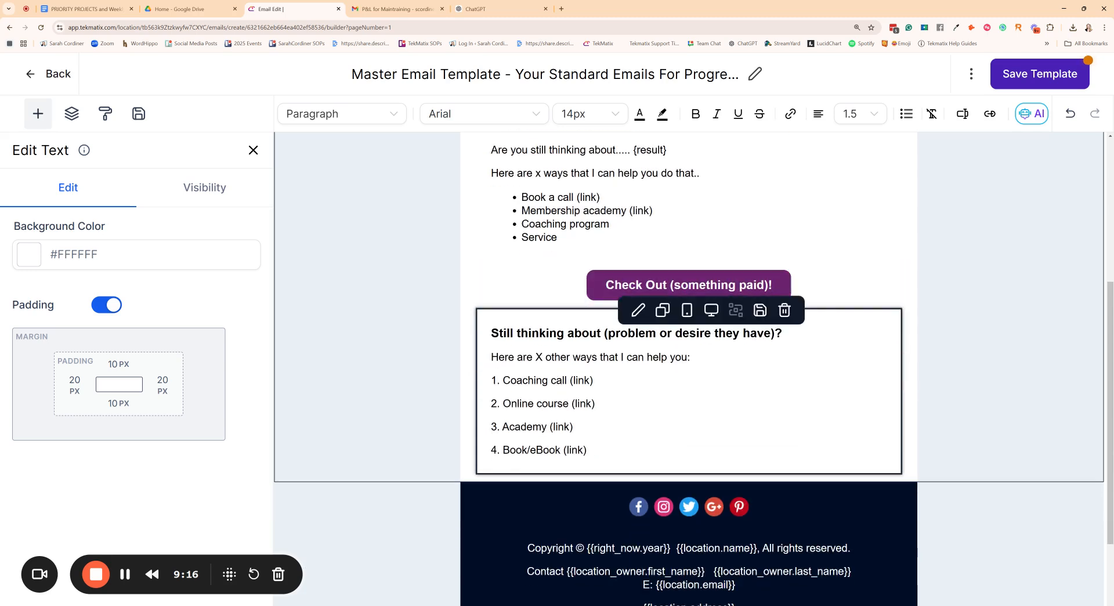
left_click_drag(593, 380, 570, 380)
left_click(790, 115)
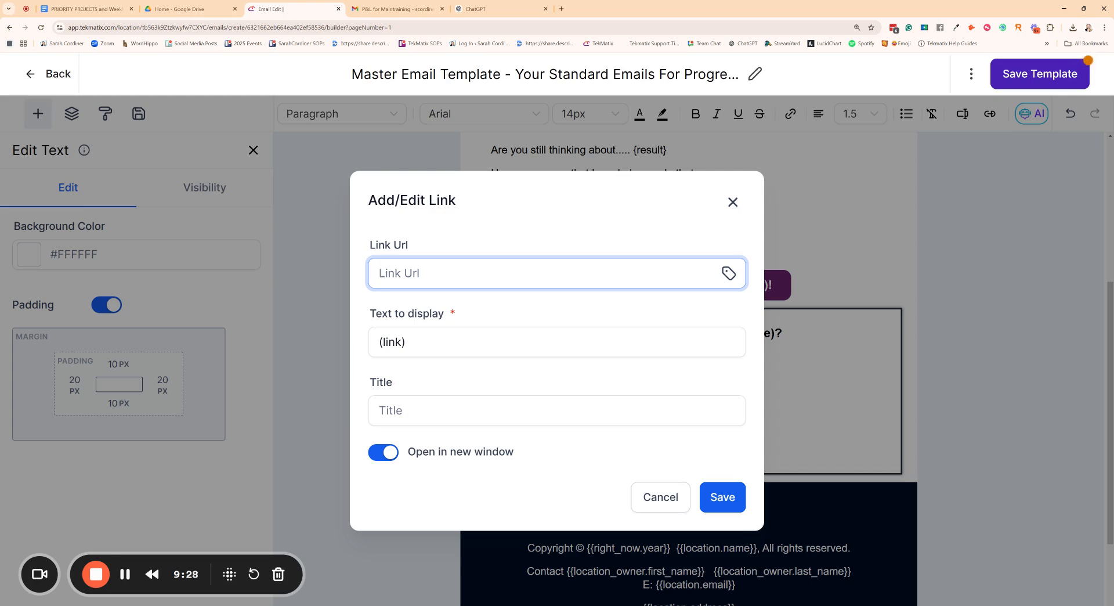
left_click(733, 202)
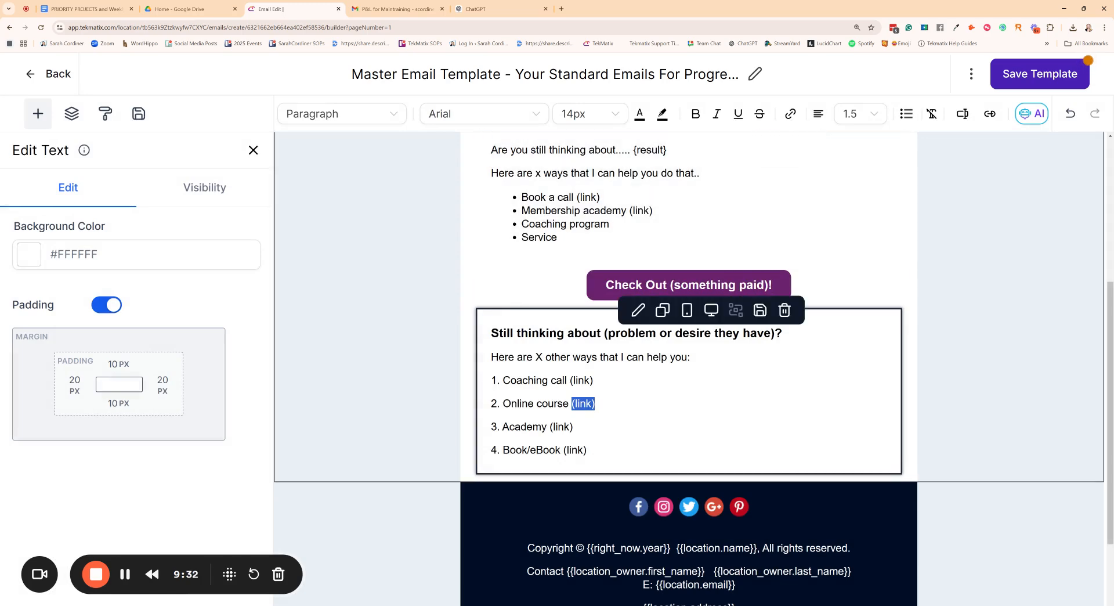
left_click(791, 113)
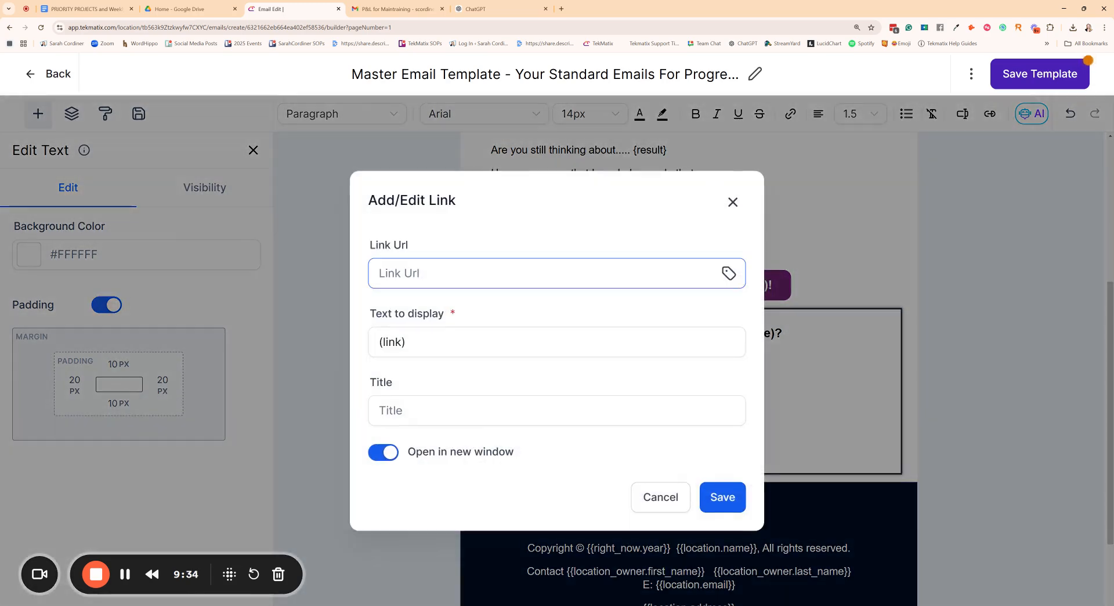
left_click(733, 202)
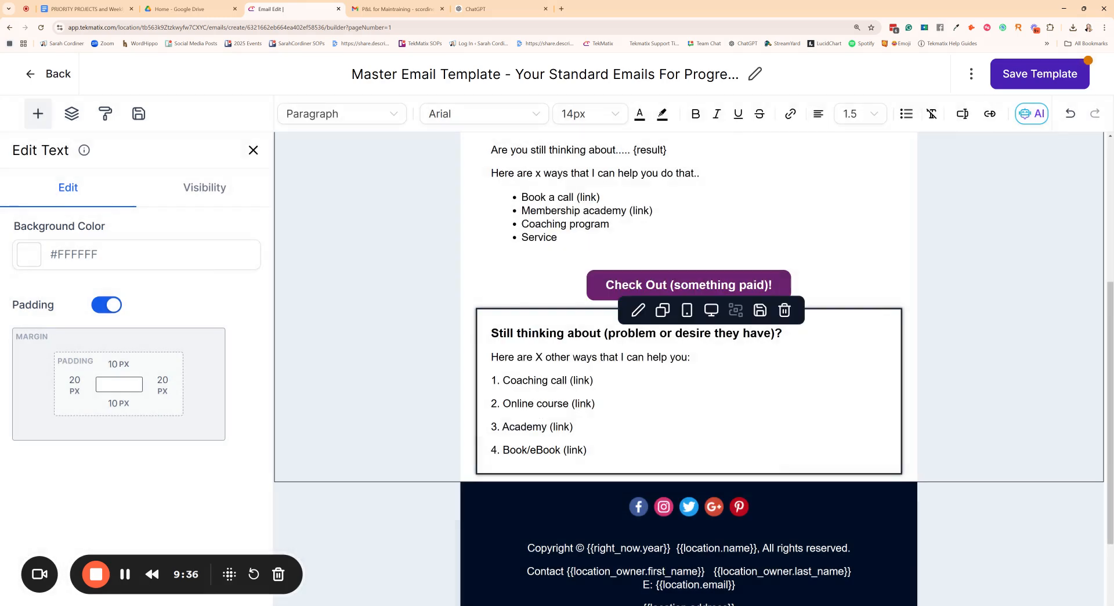
Delete the social icons row in the dark footer and insert a new Social element in its place
scroll(551, 269, "down", 2)
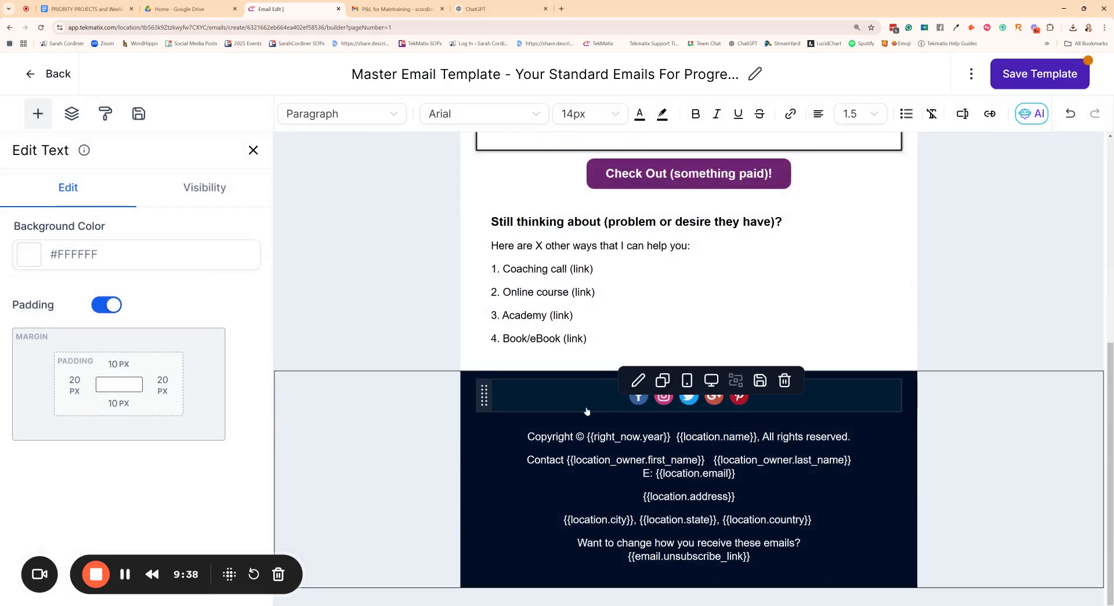
left_click(254, 150)
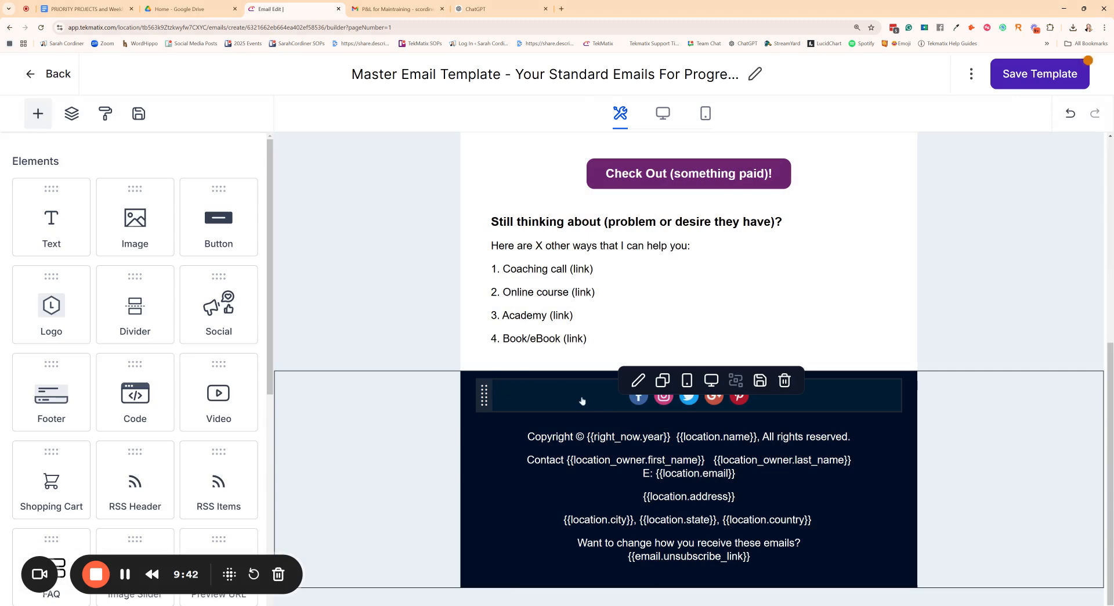
left_click(786, 383)
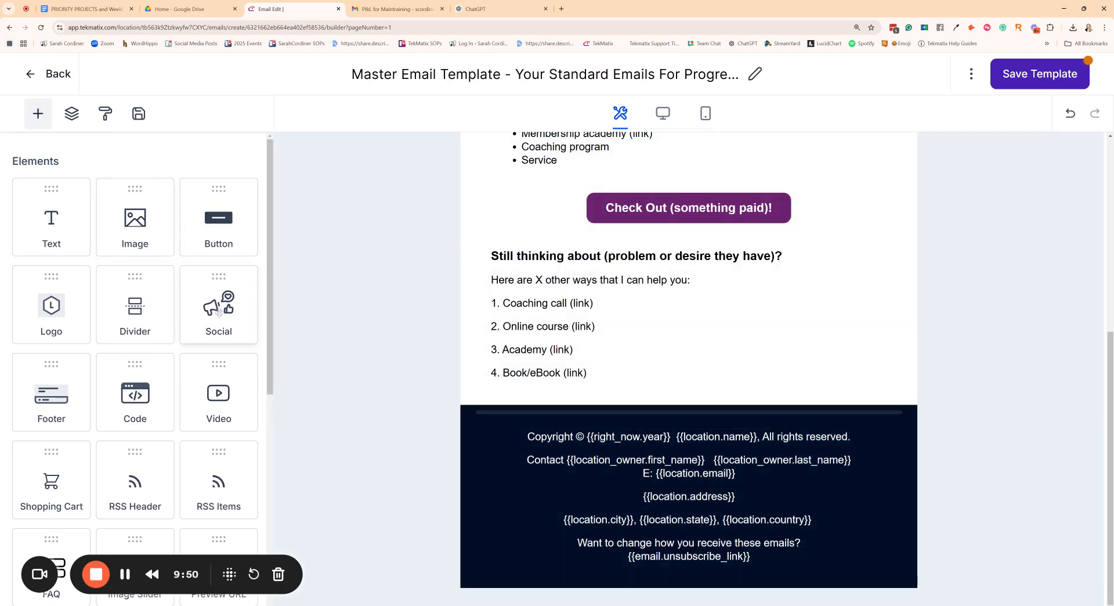
left_click_drag(219, 312, 572, 363)
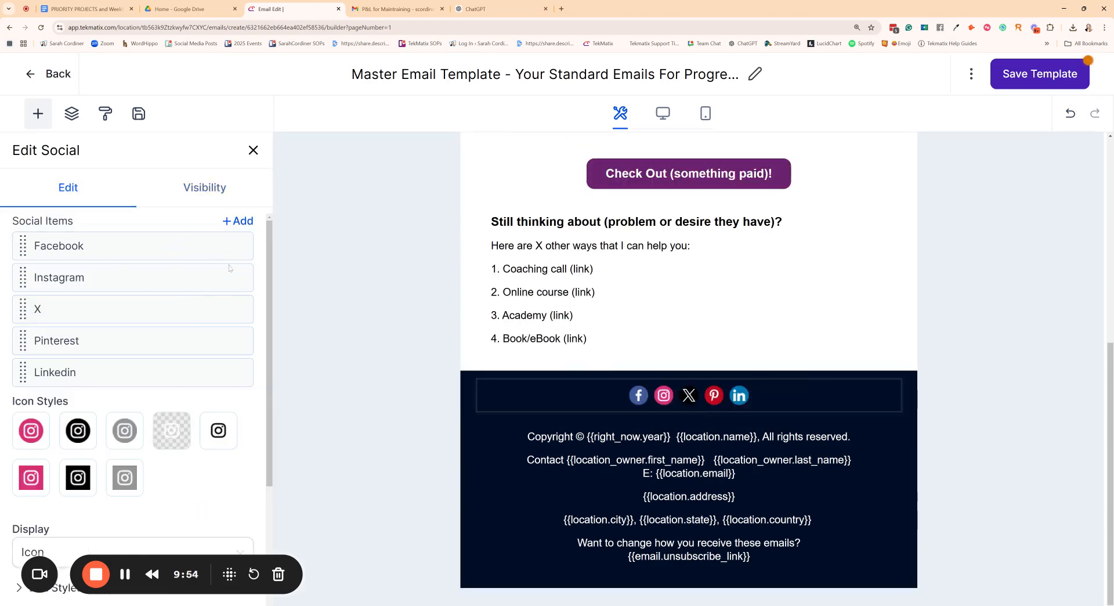
Check where the Instagram item's URL is entered in the new Social element and return to the item list
left_click(176, 279)
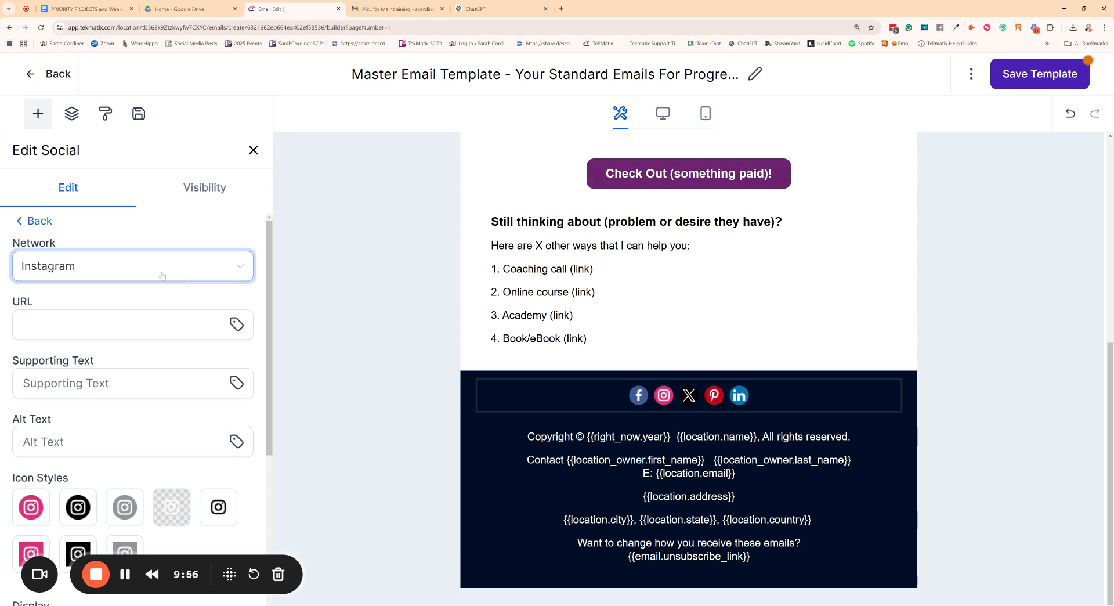
left_click(24, 324)
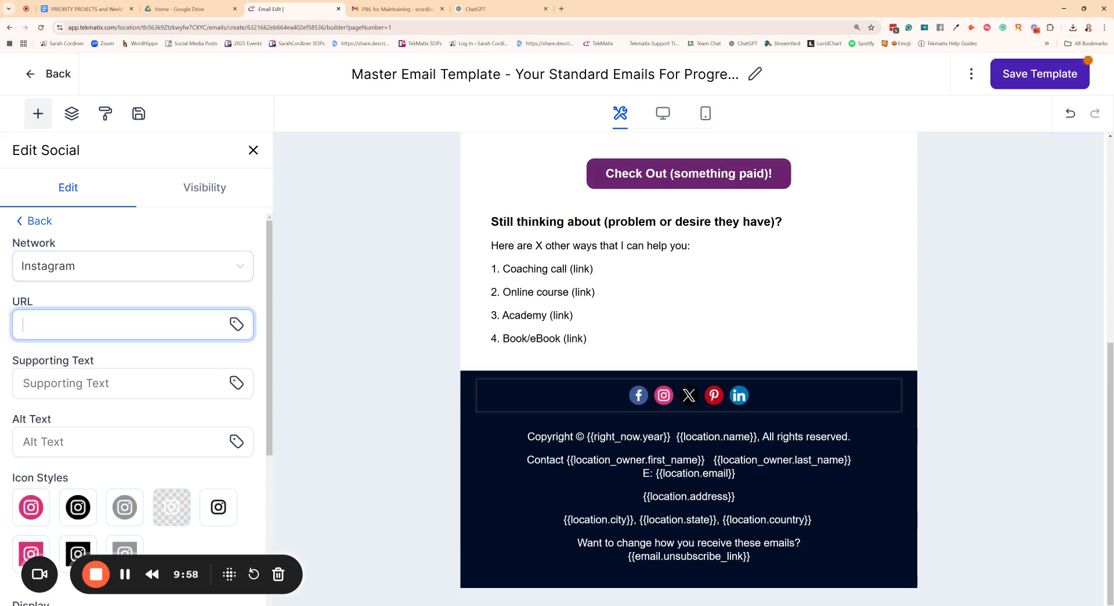
left_click(35, 222)
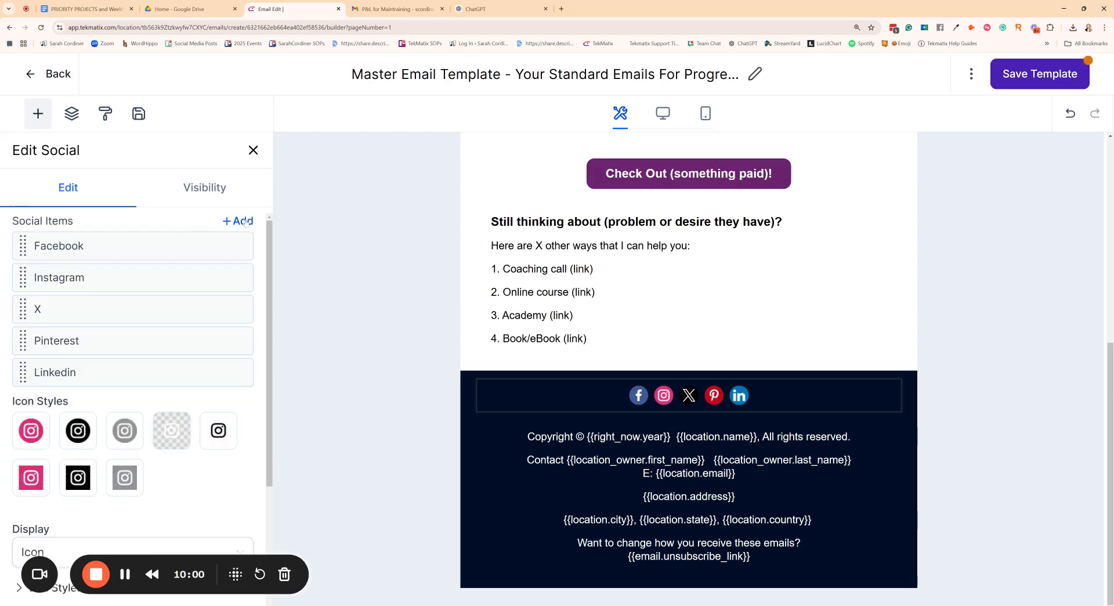
Add another item to the Social element and set its network to Pinterest
left_click(238, 221)
left_click(106, 268)
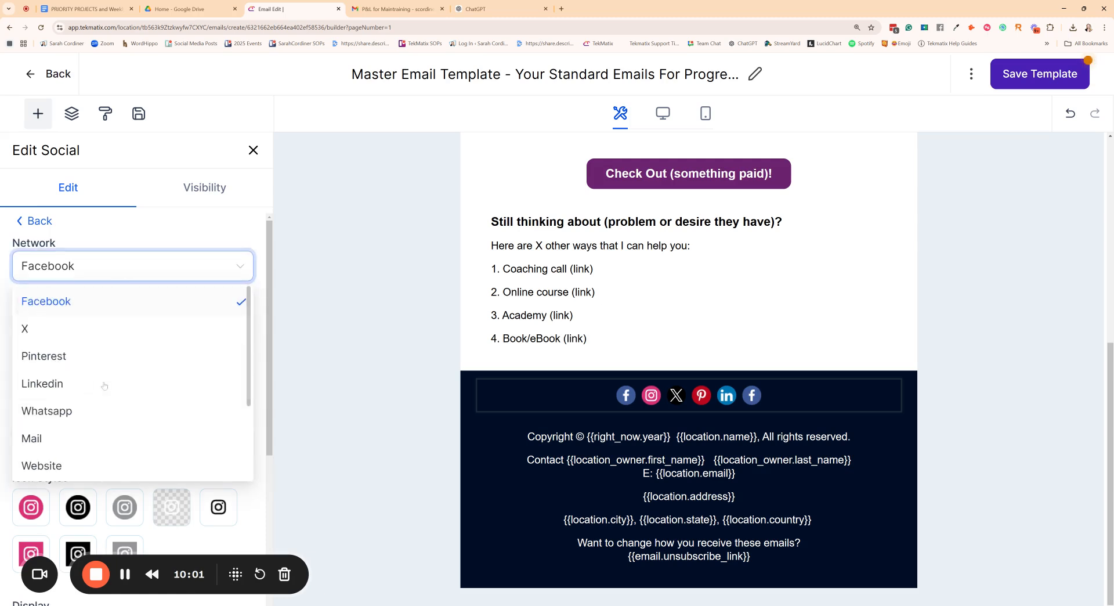
left_click(68, 357)
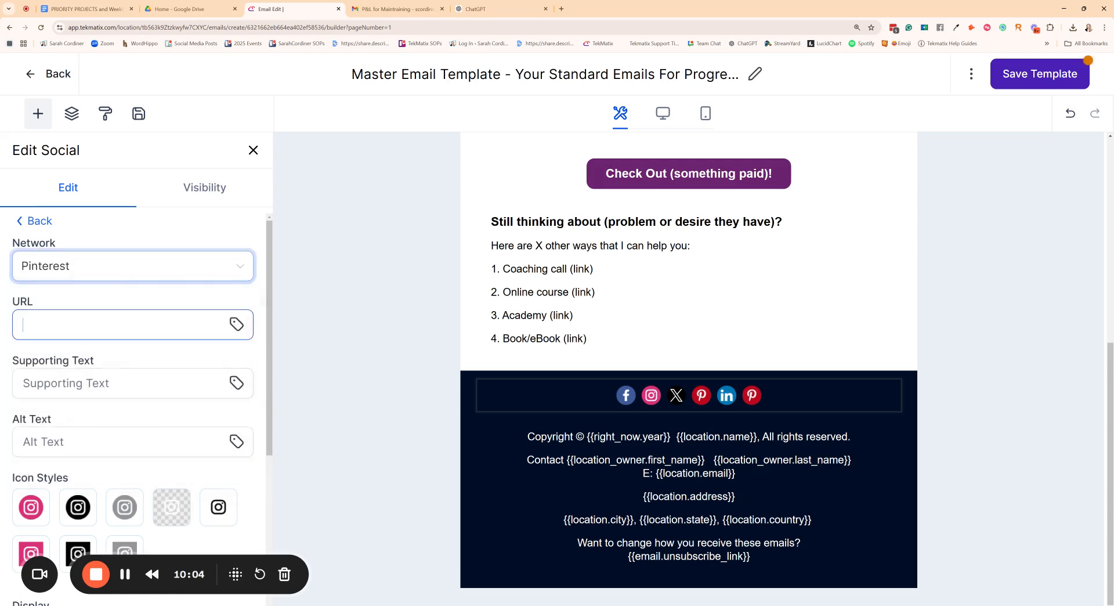
Check the settings of the Linkedin item in the Social element and return to the item list
left_click(38, 222)
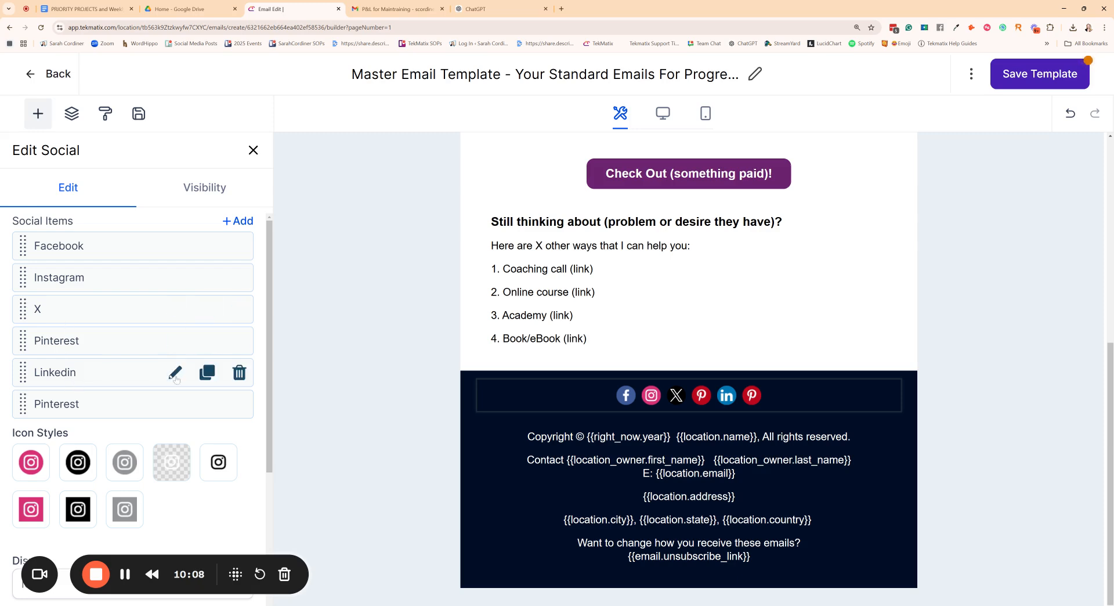
left_click(175, 372)
left_click(36, 226)
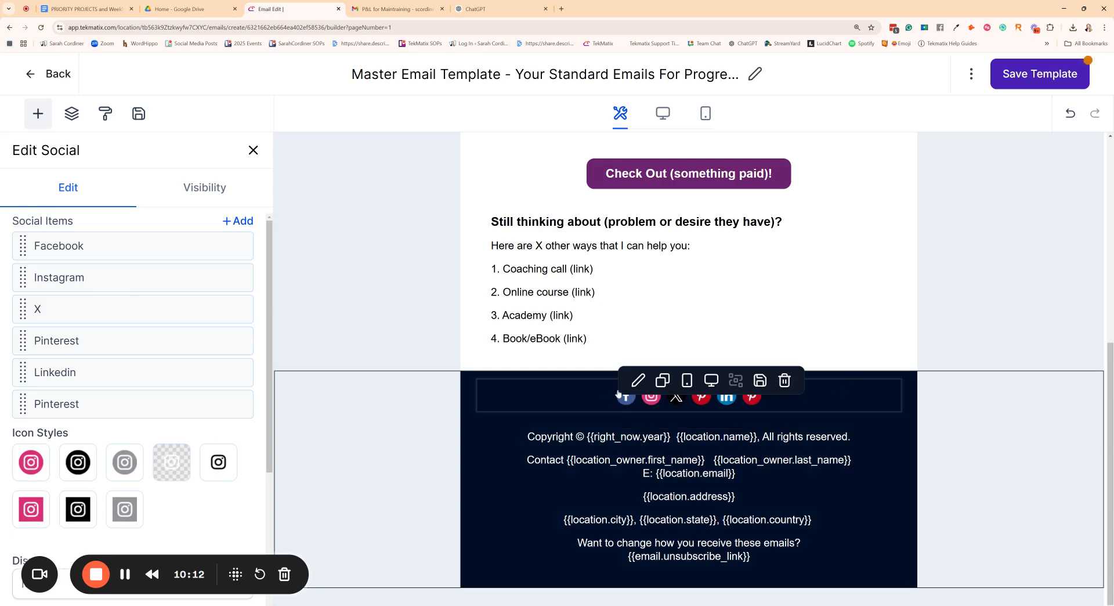
Add one more item to the Social element, look through its network options and leave it set to Facebook
left_click(235, 222)
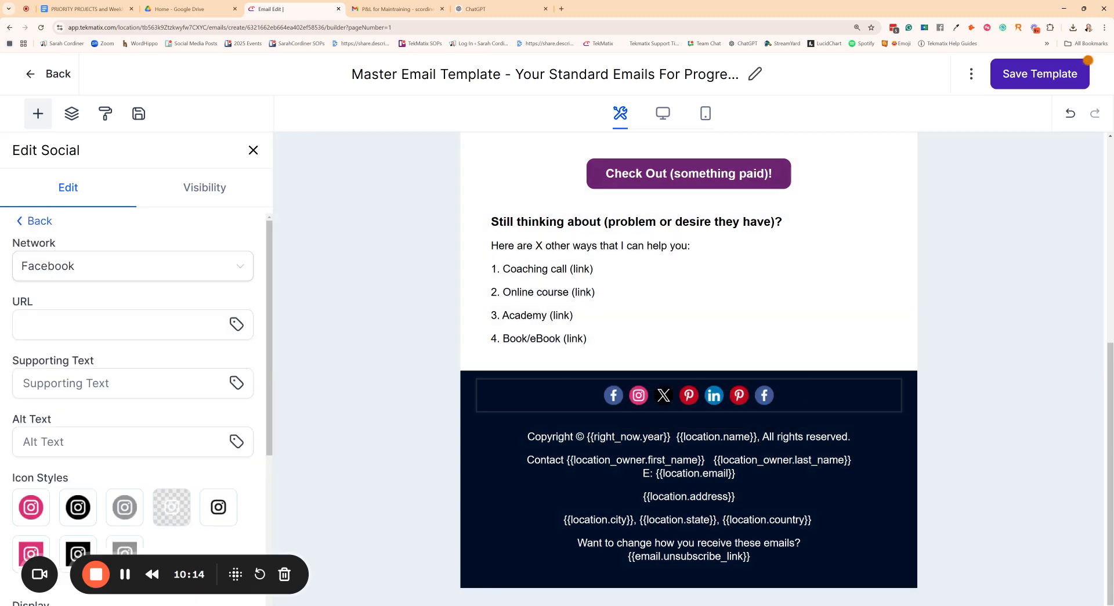
left_click(155, 266)
scroll(134, 401, "down", 5)
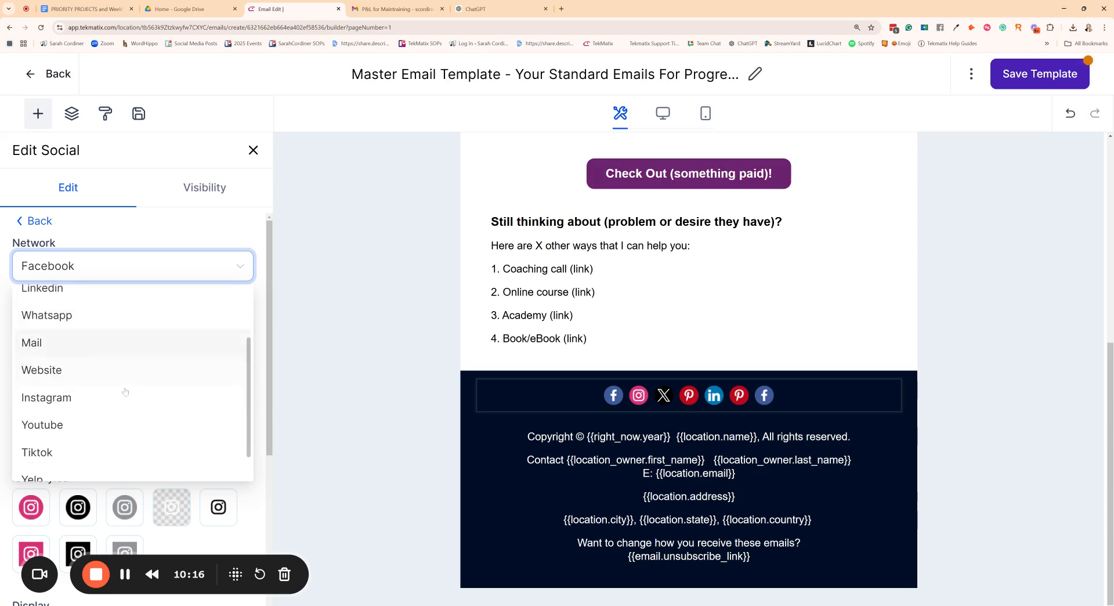
scroll(119, 414, "up", 5)
scroll(155, 394, "down", 5)
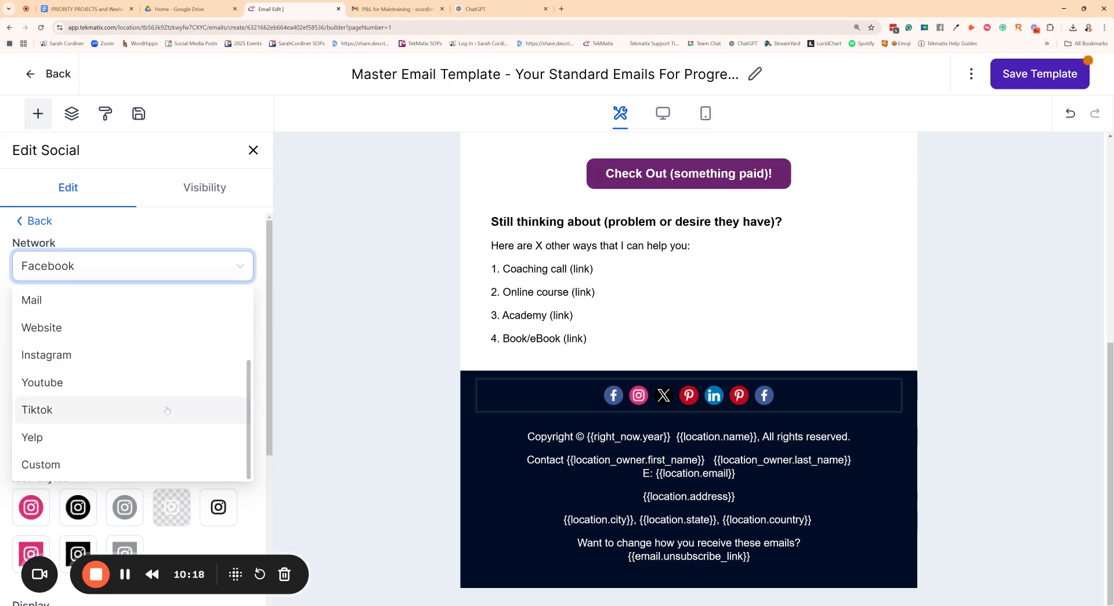
left_click(215, 235)
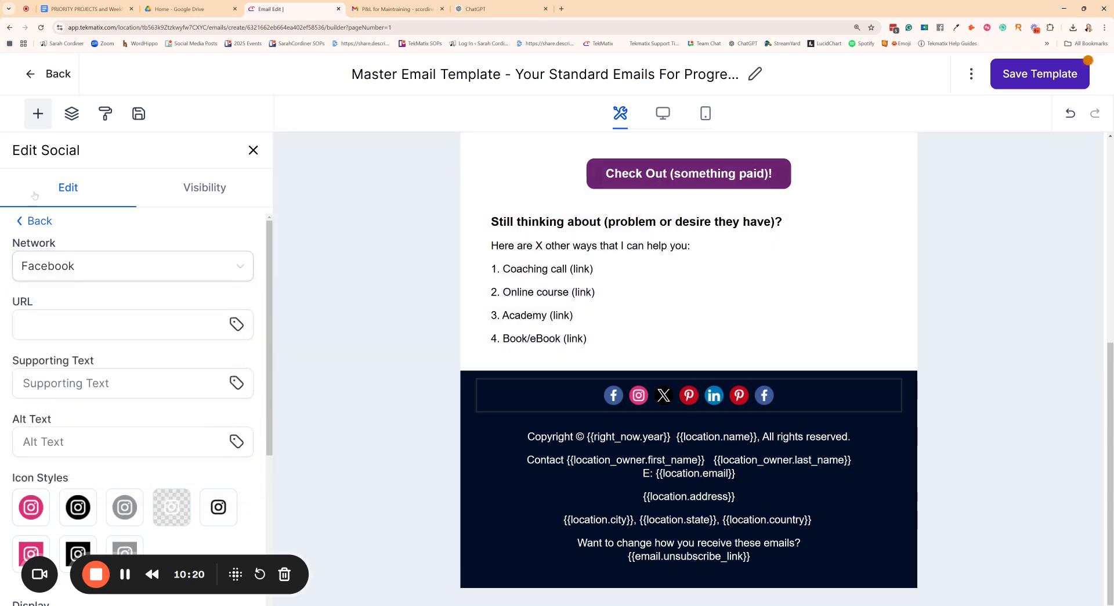
left_click(30, 222)
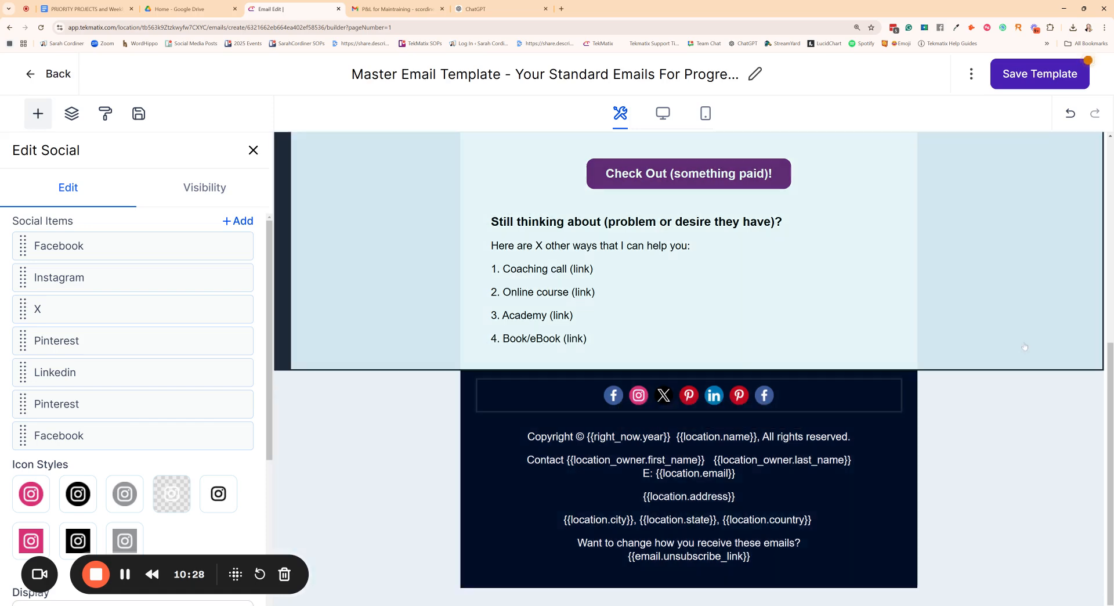
left_click(987, 425)
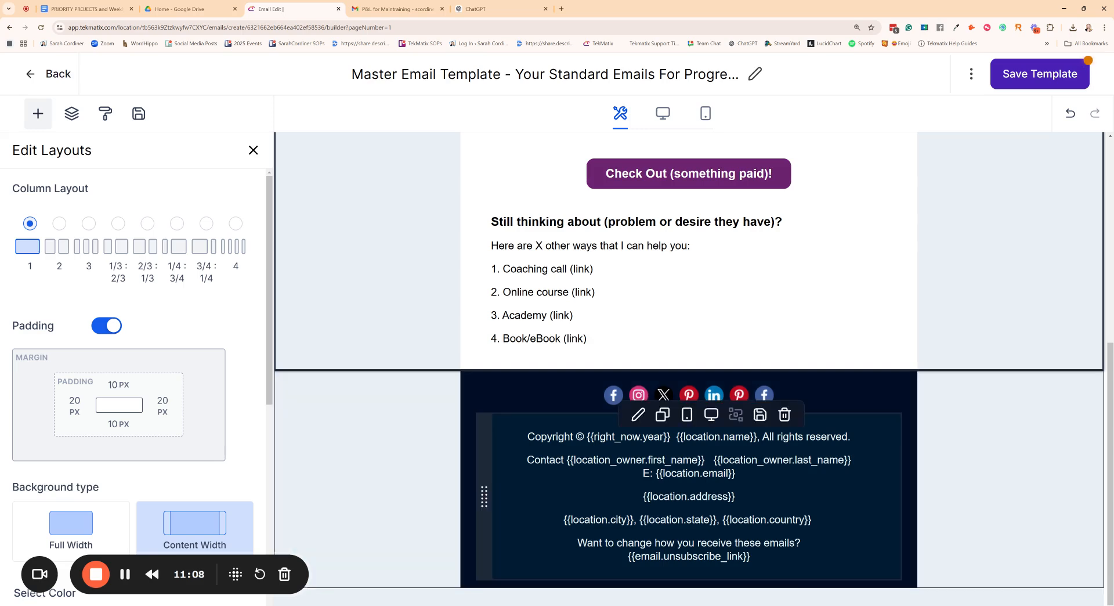
Insert a Footer element between the social icons and the existing copyright text block
left_click(37, 113)
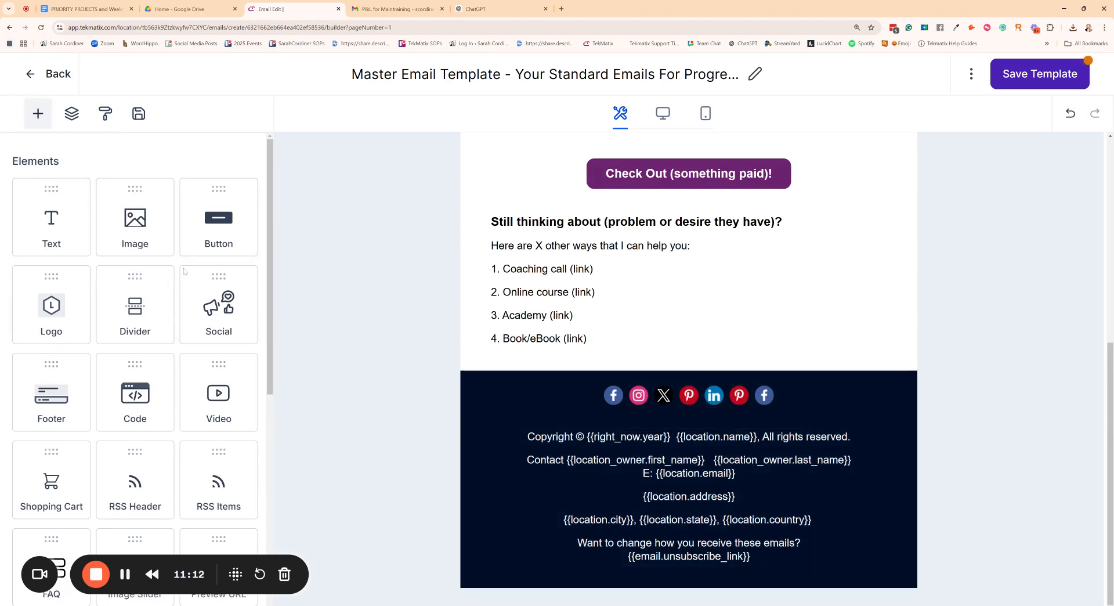
scroll(184, 271, "down", 3)
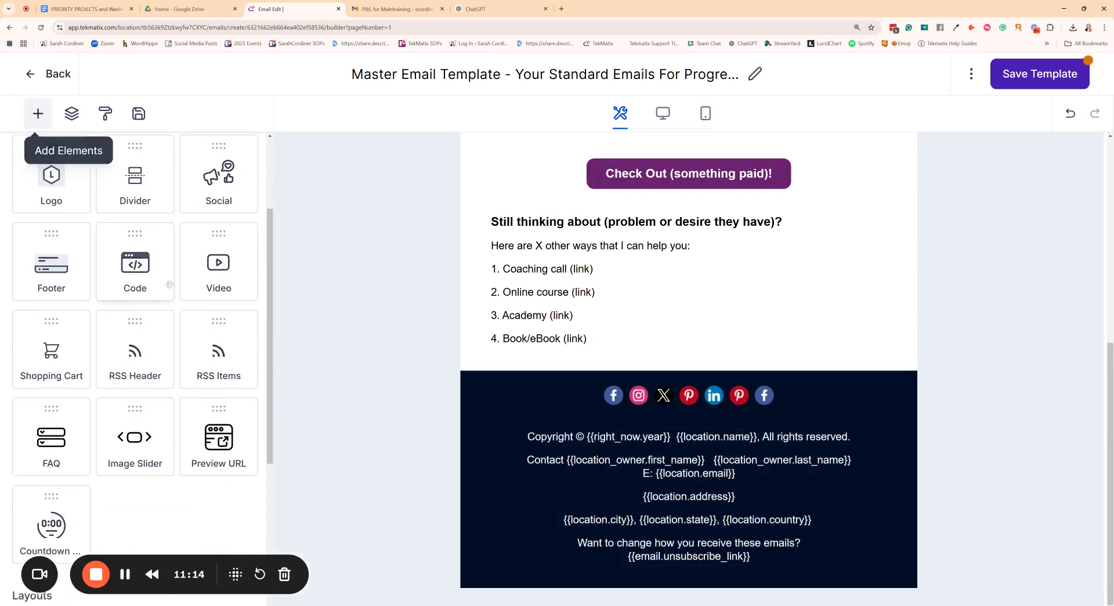
scroll(169, 284, "down", 6)
scroll(157, 377, "up", 5)
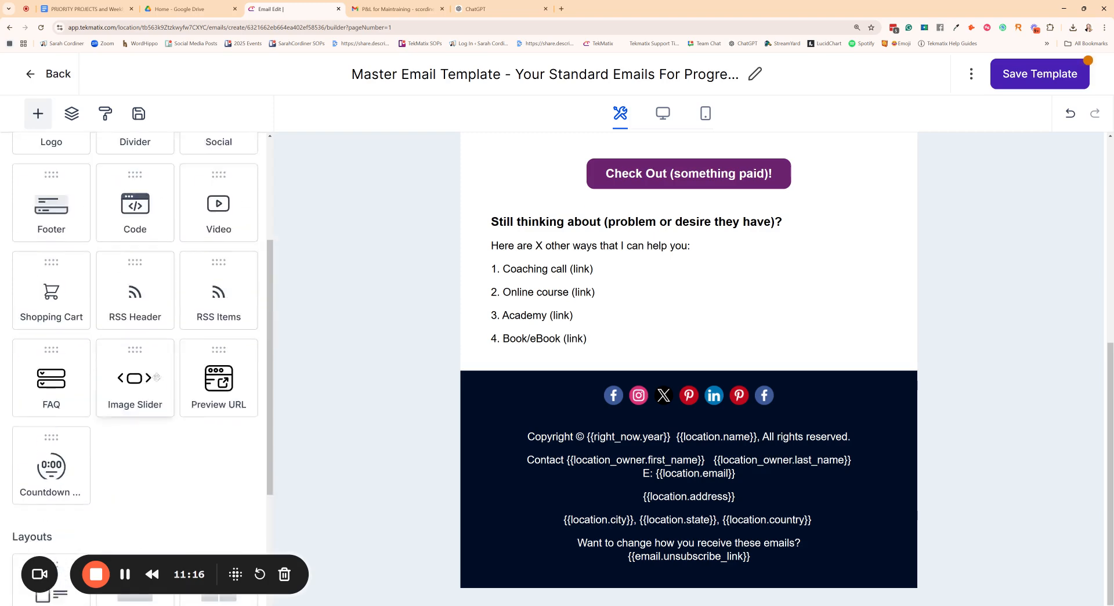
scroll(156, 377, "up", 4)
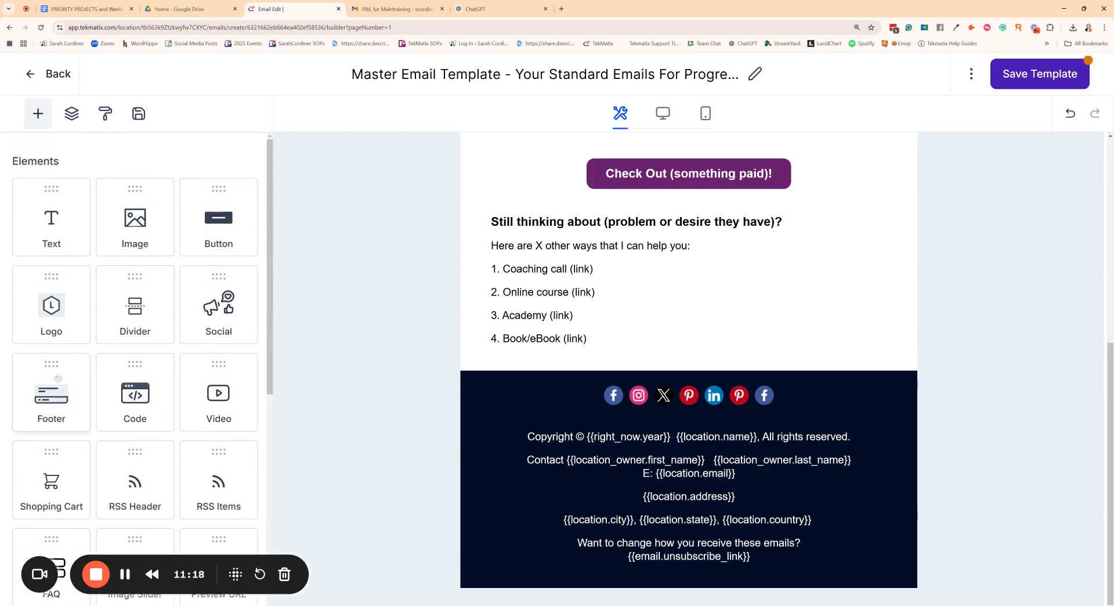
left_click_drag(58, 378, 702, 428)
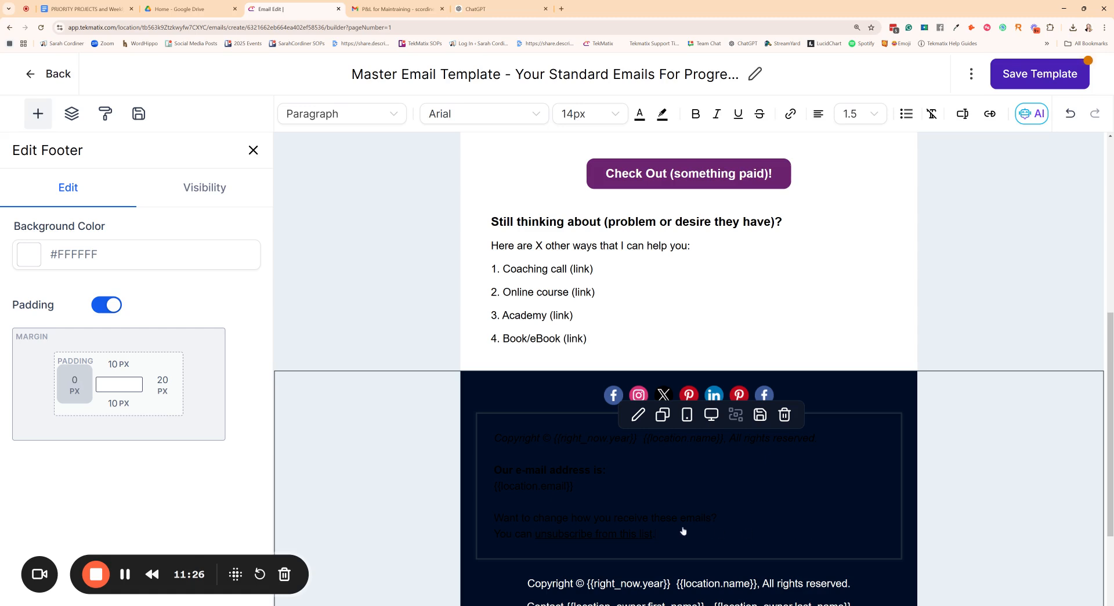
Set all the text in the new Footer element to the white brand color
left_click_drag(683, 530, 510, 440)
left_click(759, 530)
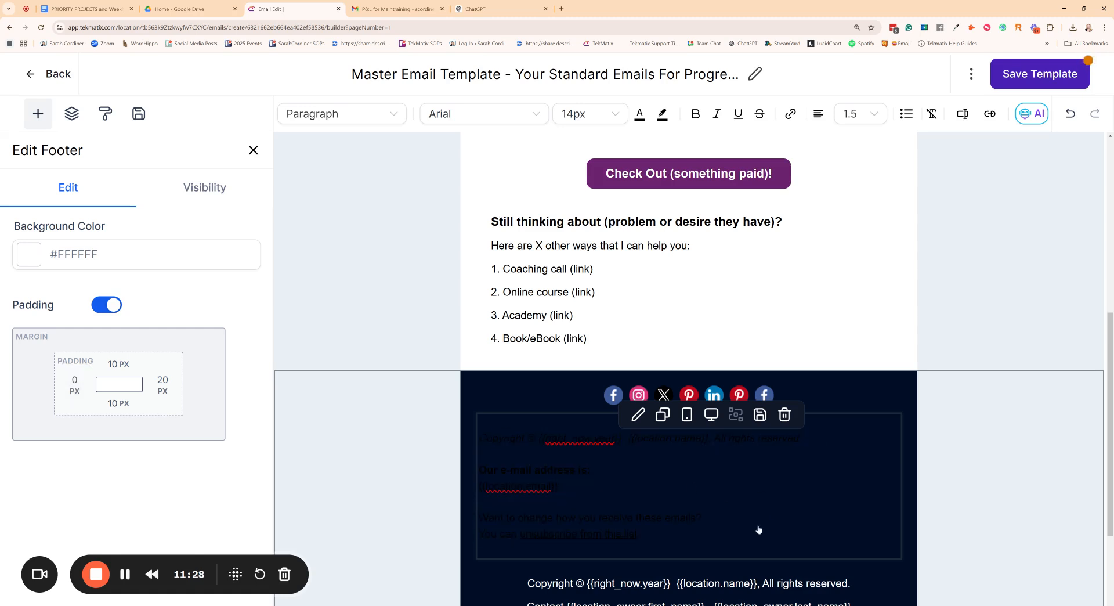
left_click_drag(764, 526, 493, 434)
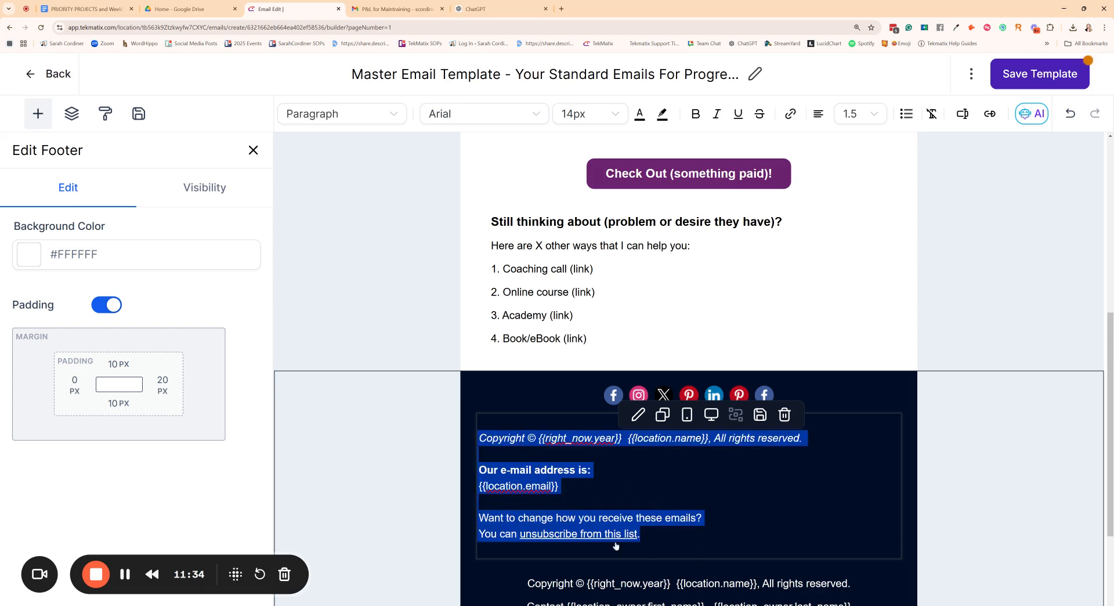
left_click(639, 116)
left_click(573, 187)
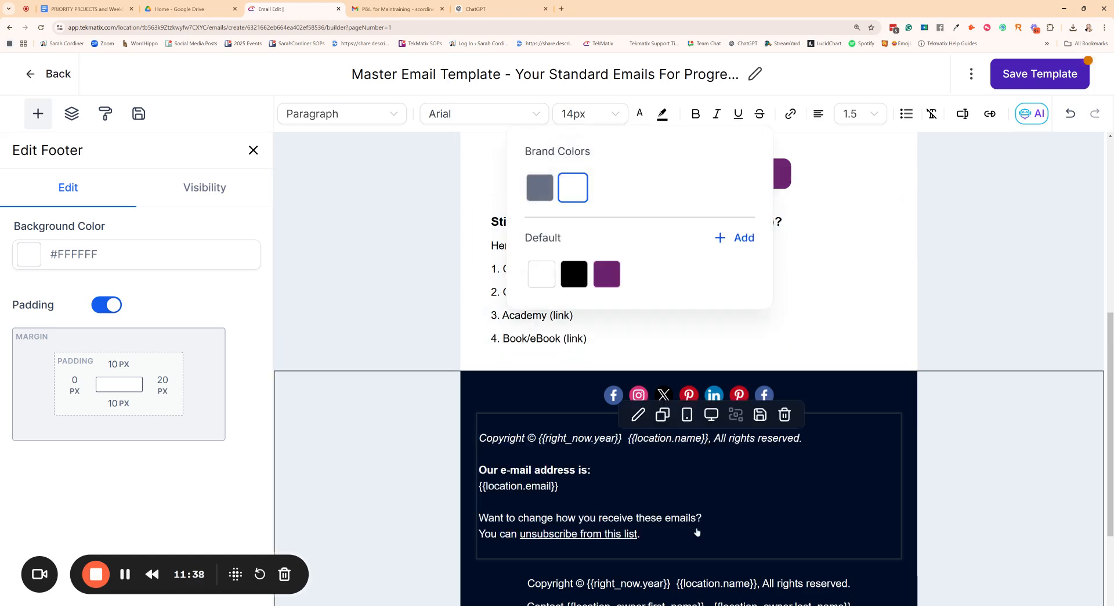
Change the footer section's background to a new custom dark purple, #441e45
left_click(475, 394)
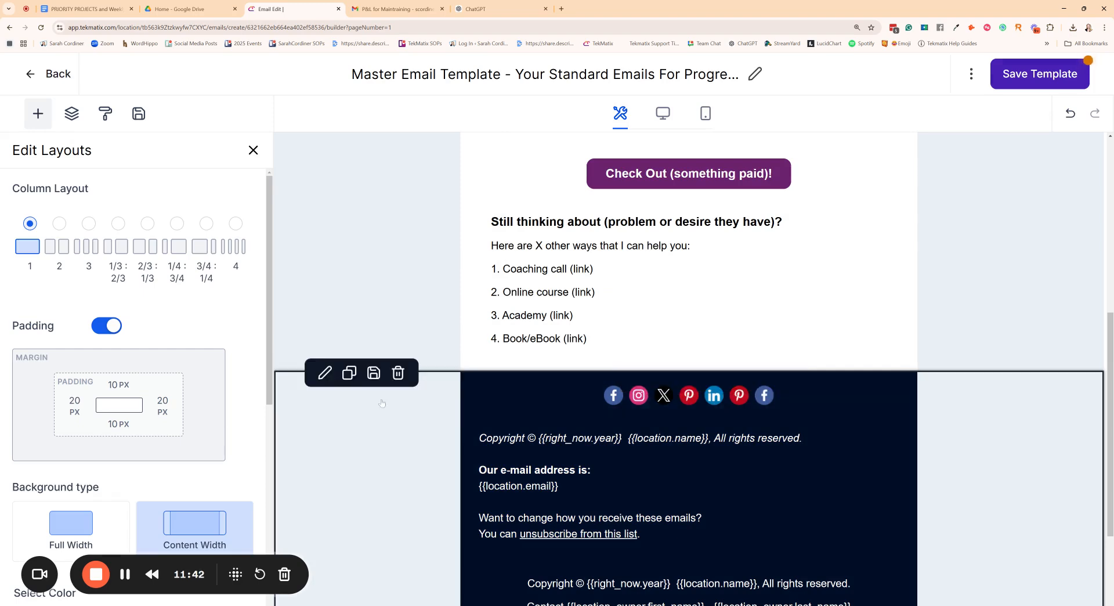
left_click(382, 430)
left_click(383, 430)
scroll(156, 318, "down", 5)
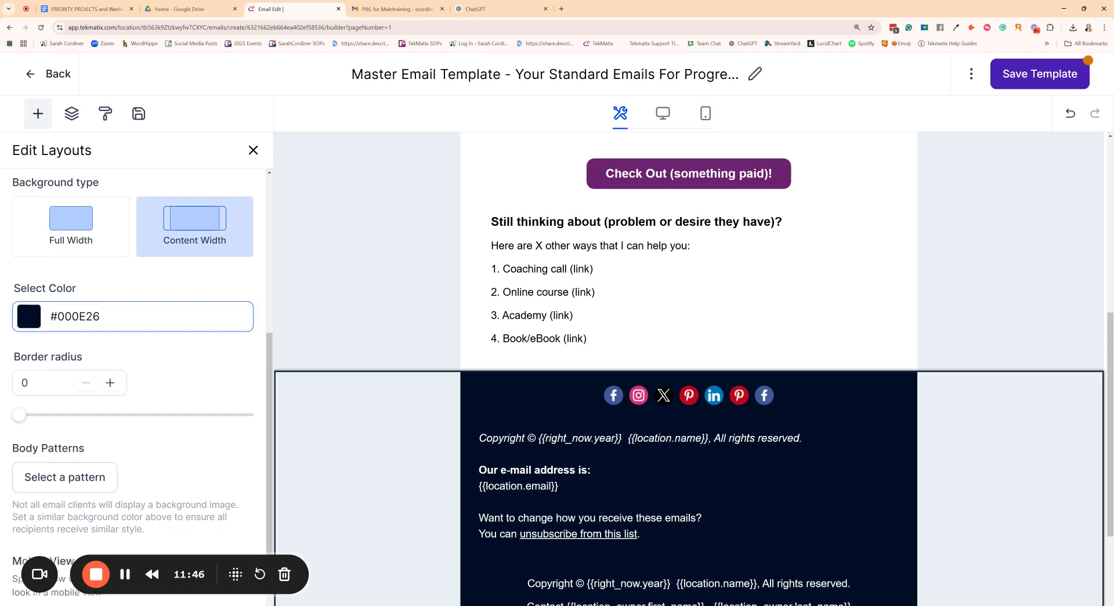
left_click(35, 319)
left_click(239, 226)
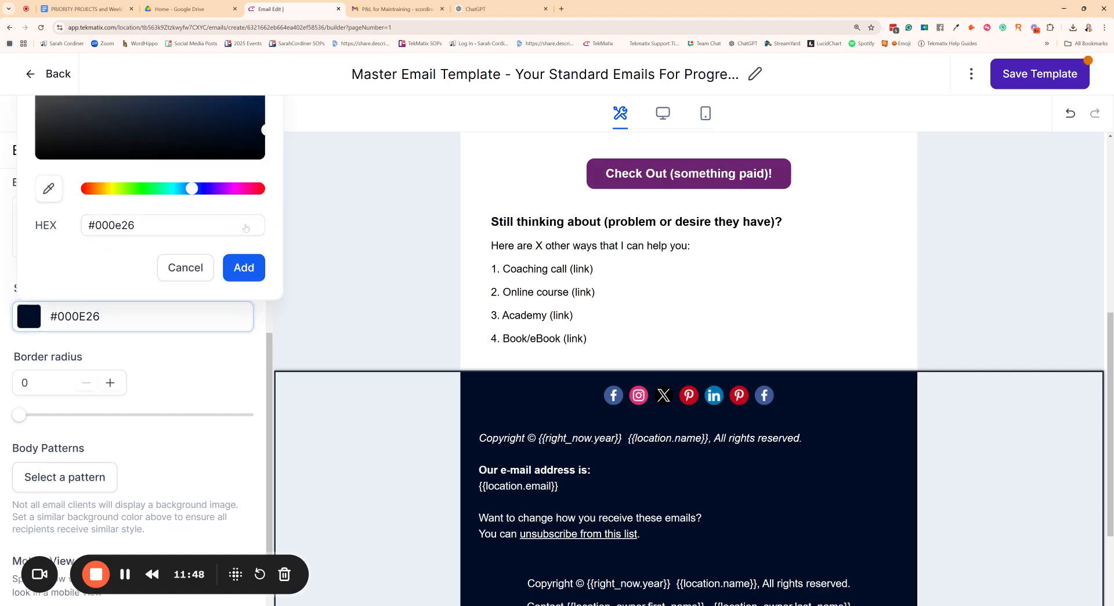
left_click_drag(195, 188, 237, 196)
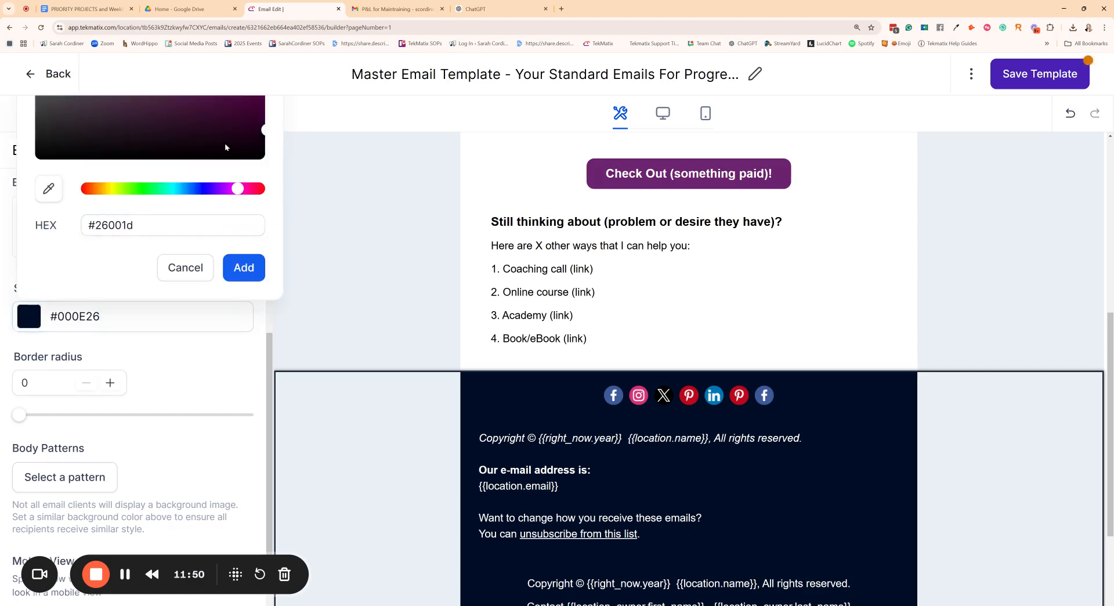
left_click_drag(263, 134, 231, 99)
left_click_drag(98, 122, 166, 103)
left_click(230, 188)
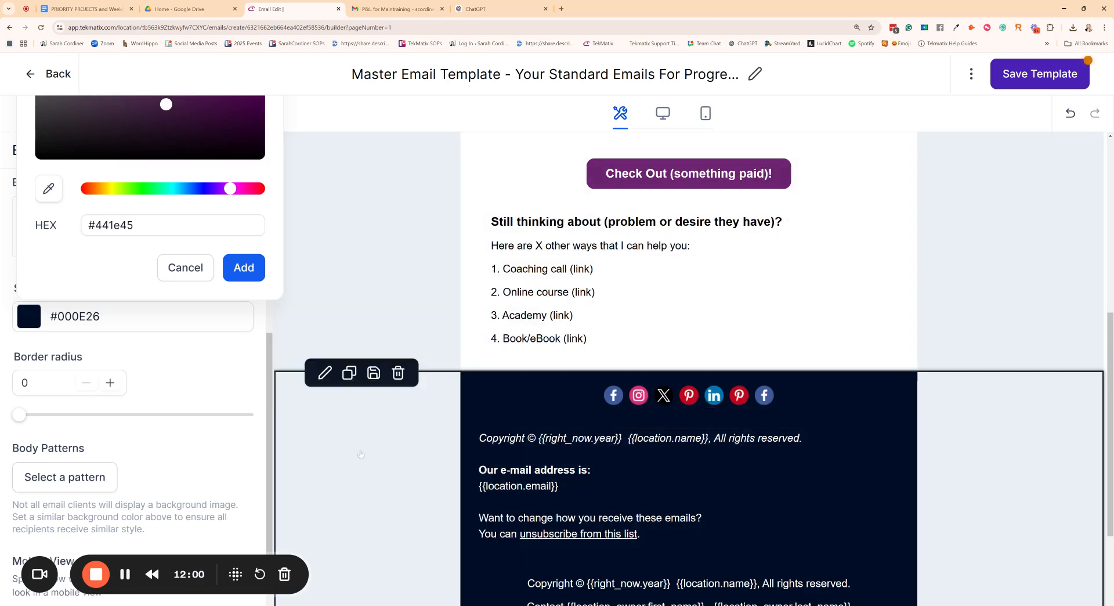
left_click(244, 268)
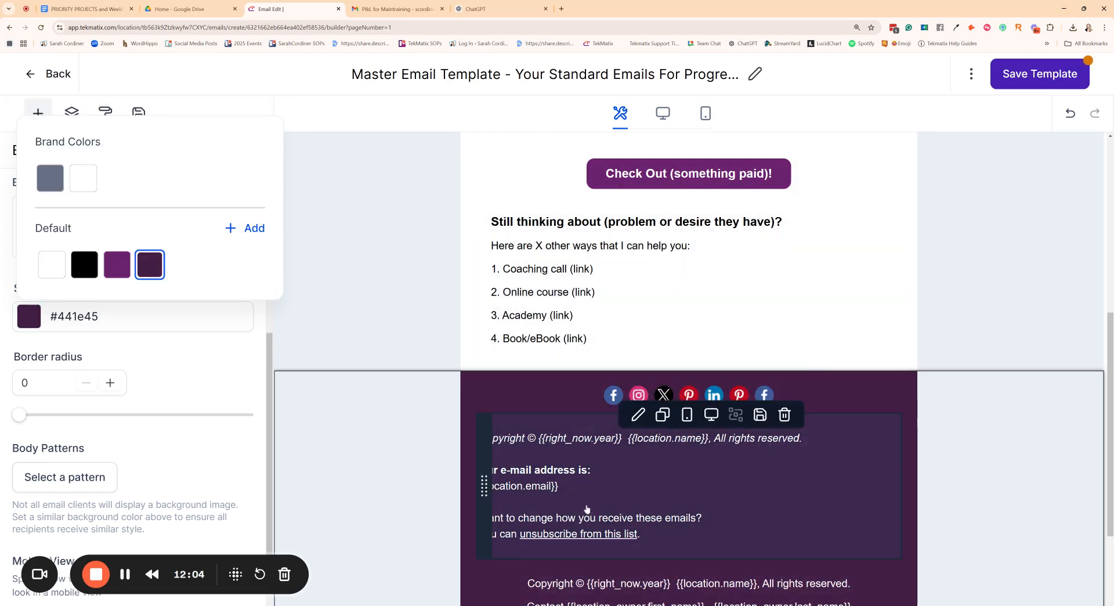
left_click(295, 430)
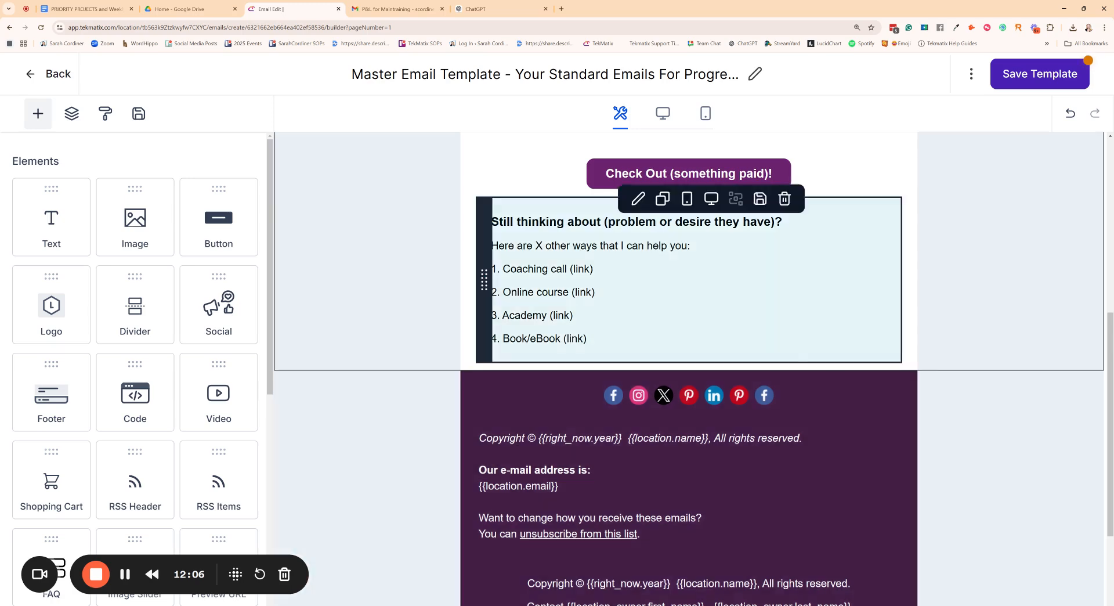
Review the email body and examine the {{location.email}} placeholder under "Our e-mail address is:" in the new footer
scroll(675, 313, "up", 2)
scroll(667, 371, "up", 4)
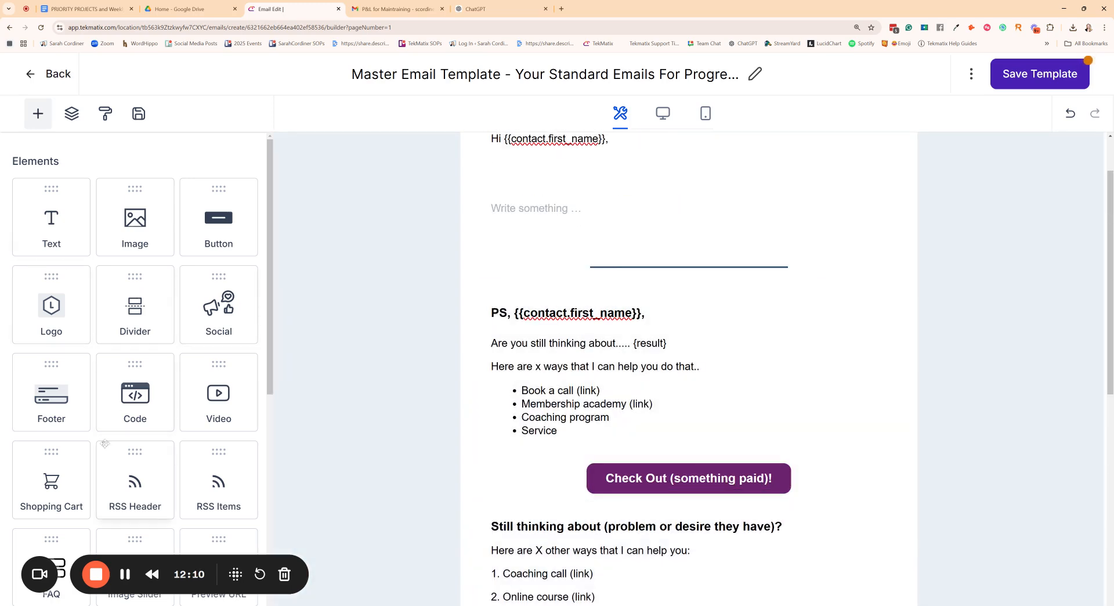
scroll(135, 435, "down", 3)
scroll(718, 498, "down", 7)
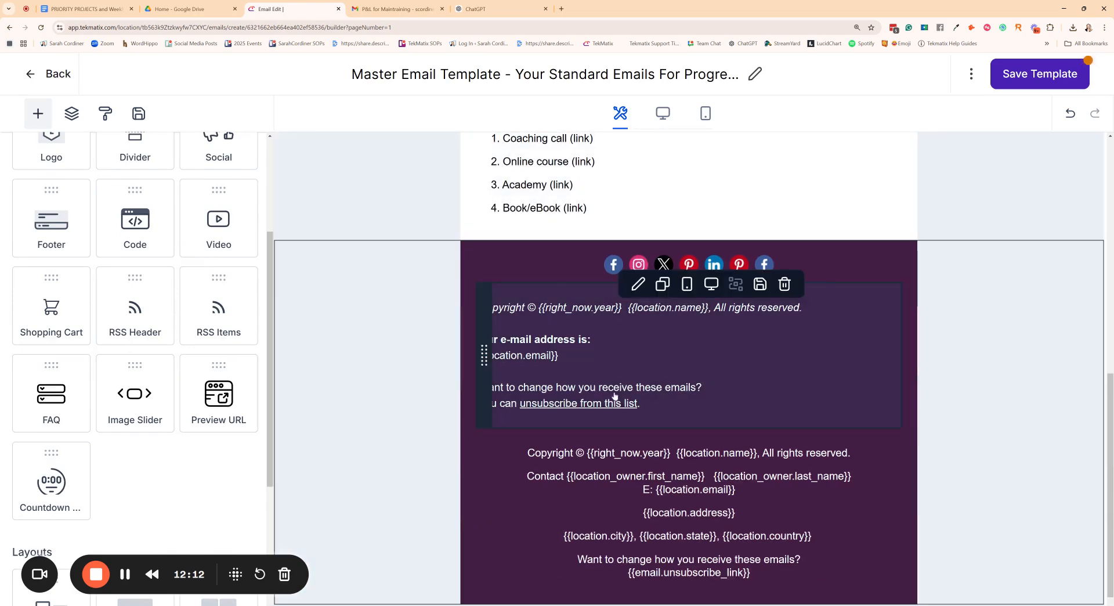
left_click(567, 342)
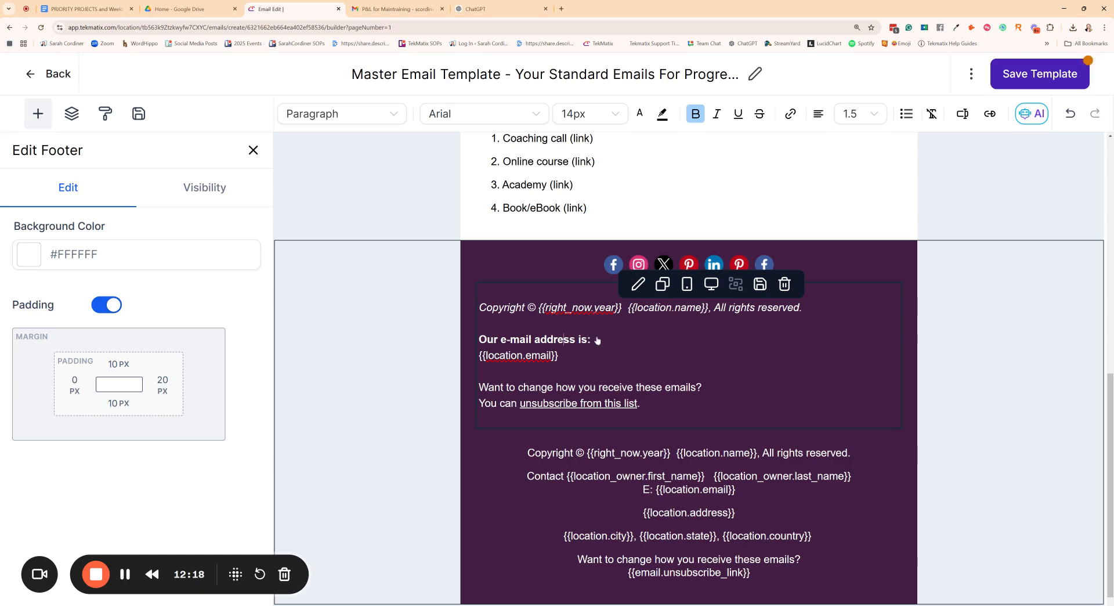
double_click(558, 358)
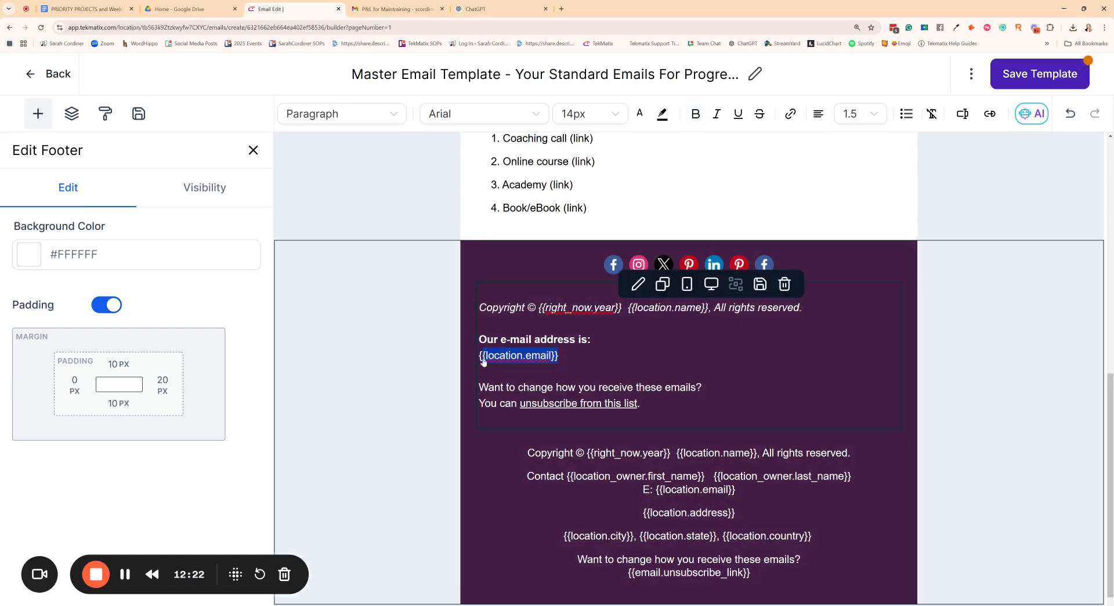
left_click(592, 361)
left_click_drag(563, 357, 472, 360)
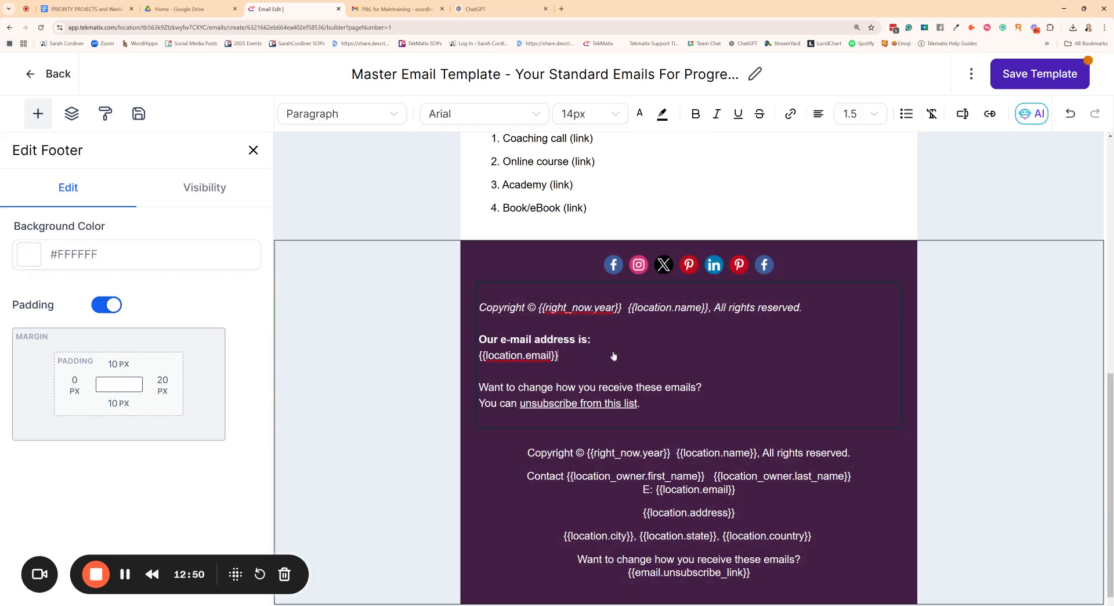
Delete the old centered copyright and contact text block, and check the "unsubscribe from this list" link in the new footer
left_click(614, 356)
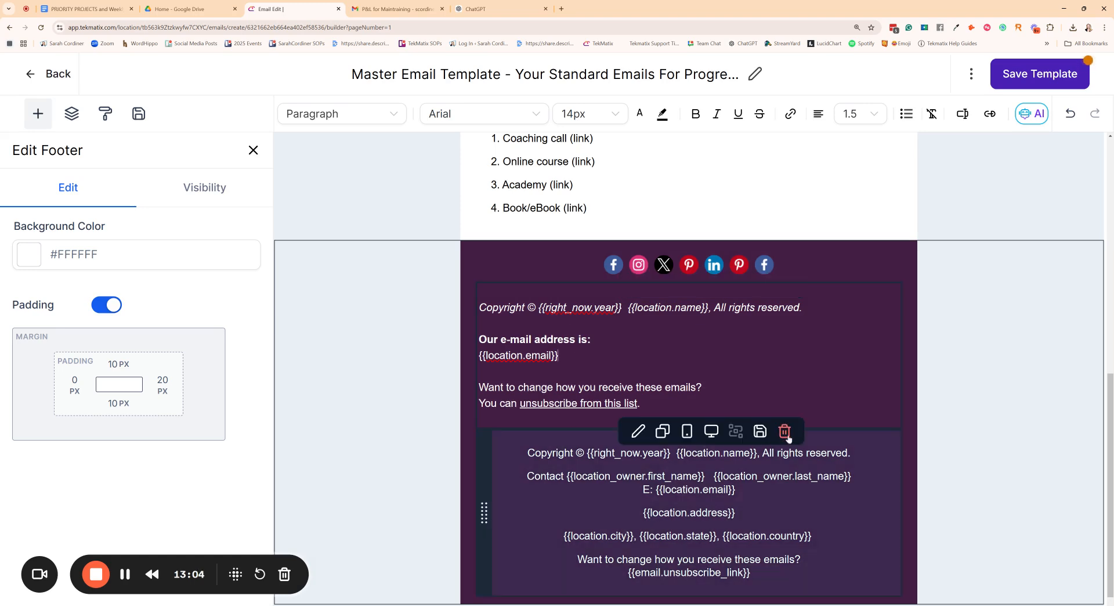
left_click(786, 434)
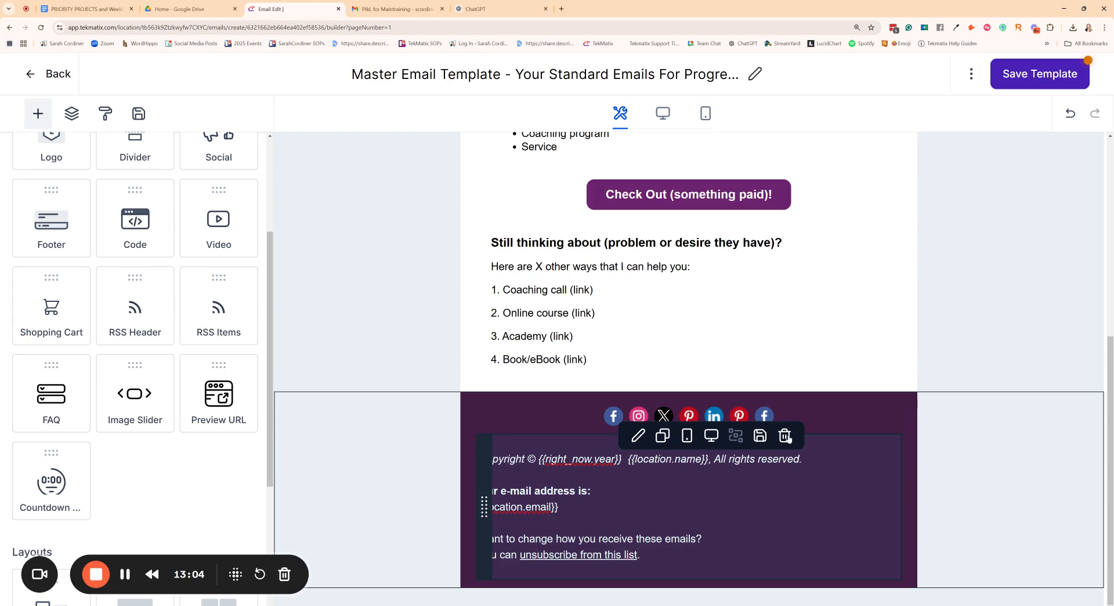
left_click(577, 510)
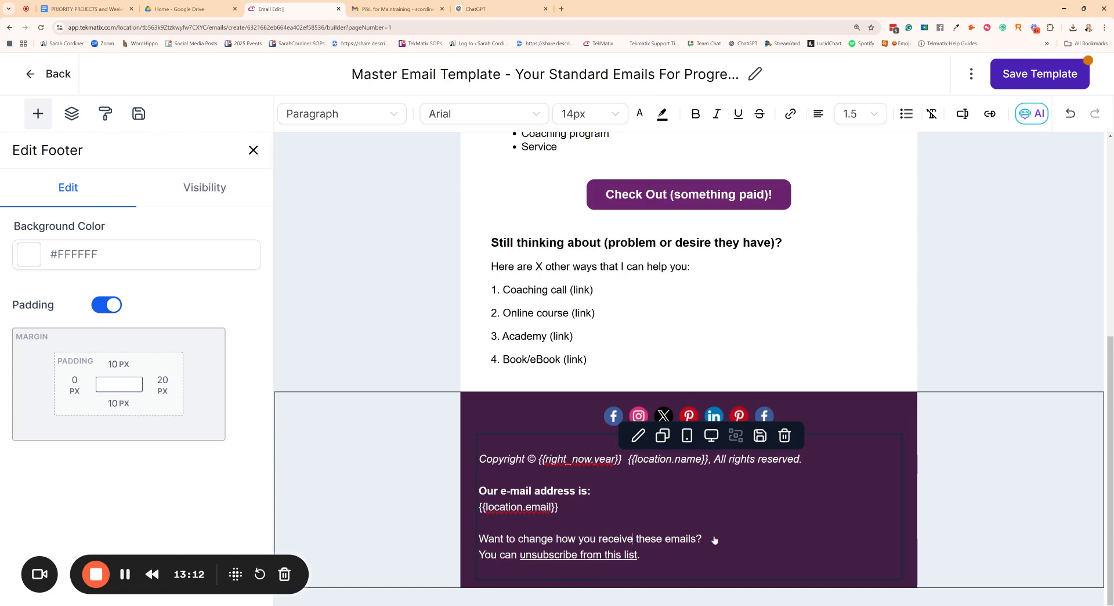
left_click(579, 555)
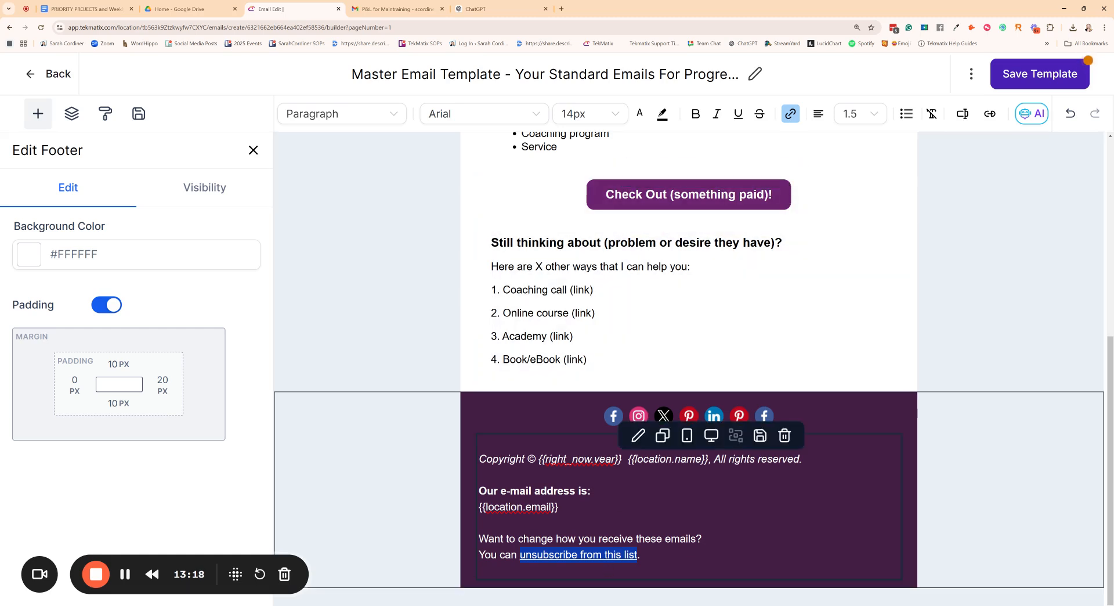
Center-align all the text in the new Footer element
left_click_drag(640, 565, 479, 461)
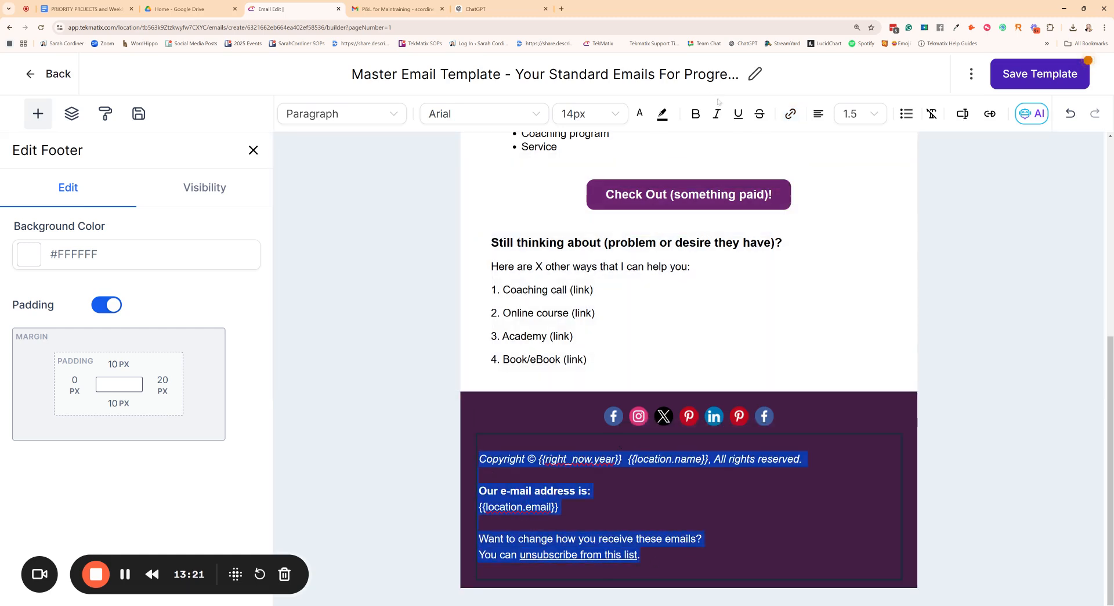
left_click(819, 113)
left_click(806, 143)
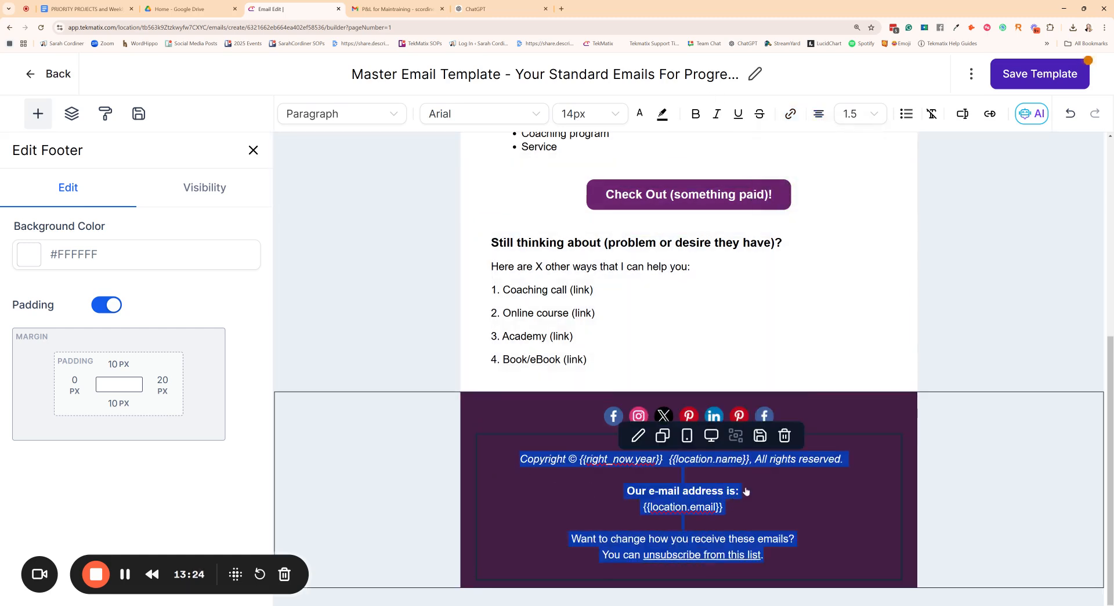
left_click(752, 501)
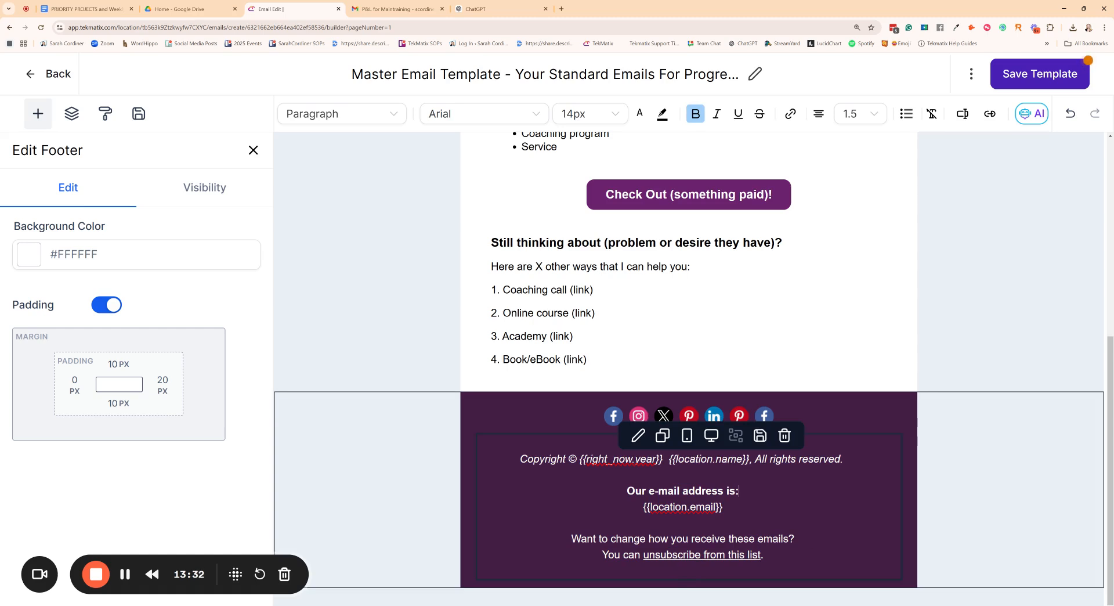
Move the two-line "Want to change how you receive these emails?" unsubscribe text above the copyright line in the footer
left_click_drag(775, 557, 570, 539)
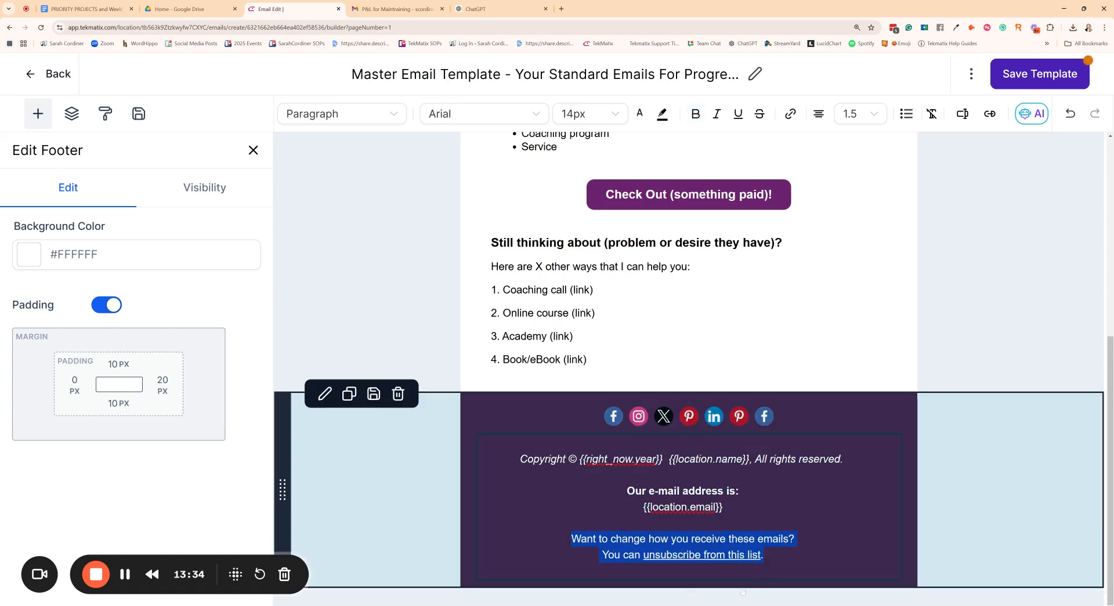
left_click_drag(796, 539, 808, 560)
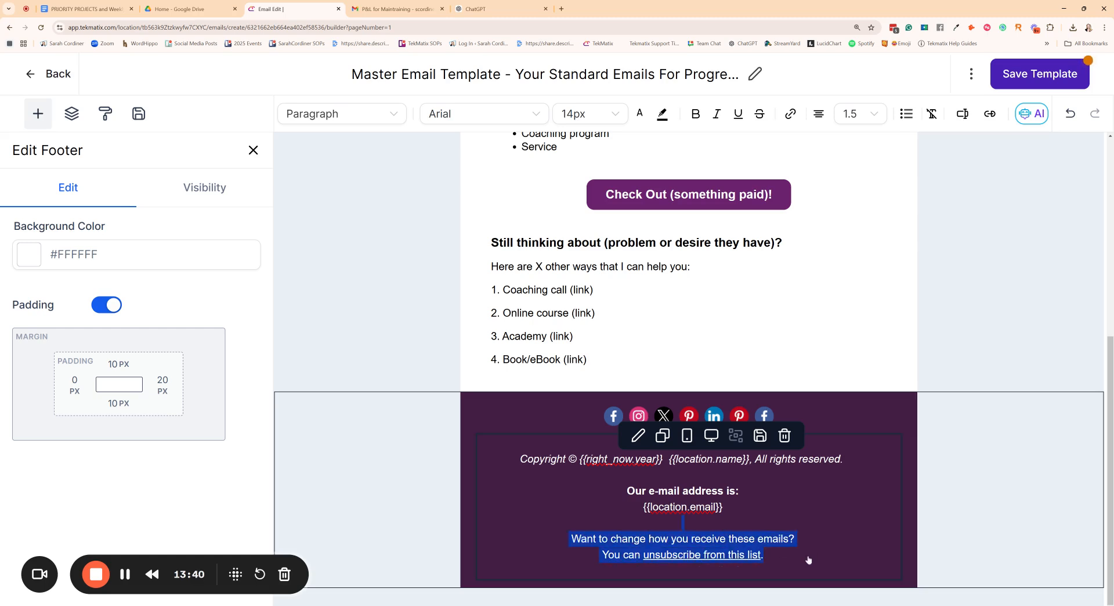
key("BackSpace")
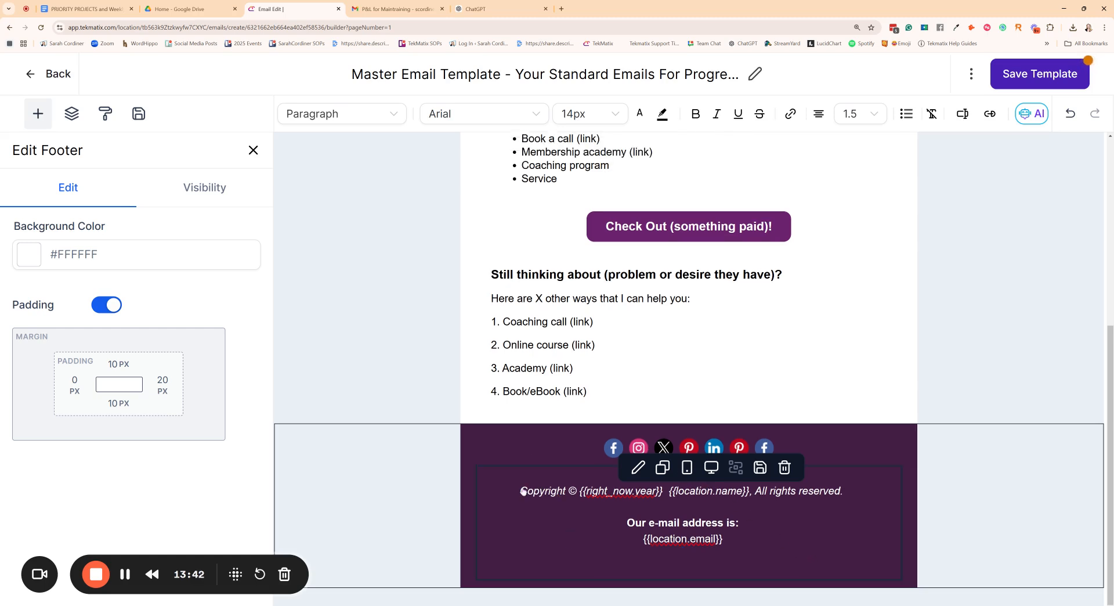
key("ctrl+z")
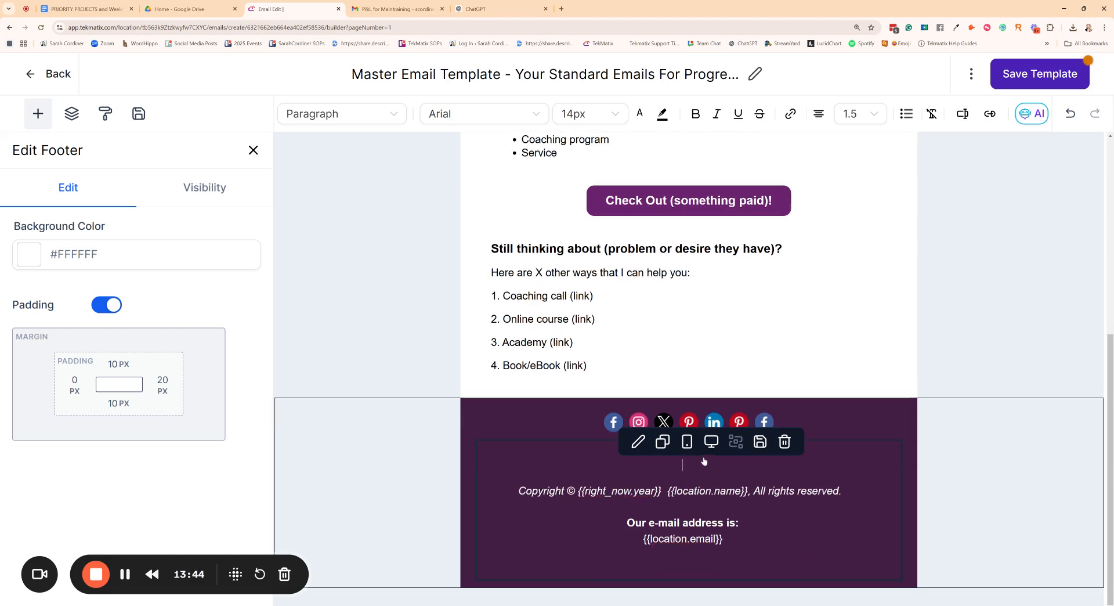
left_click(688, 465)
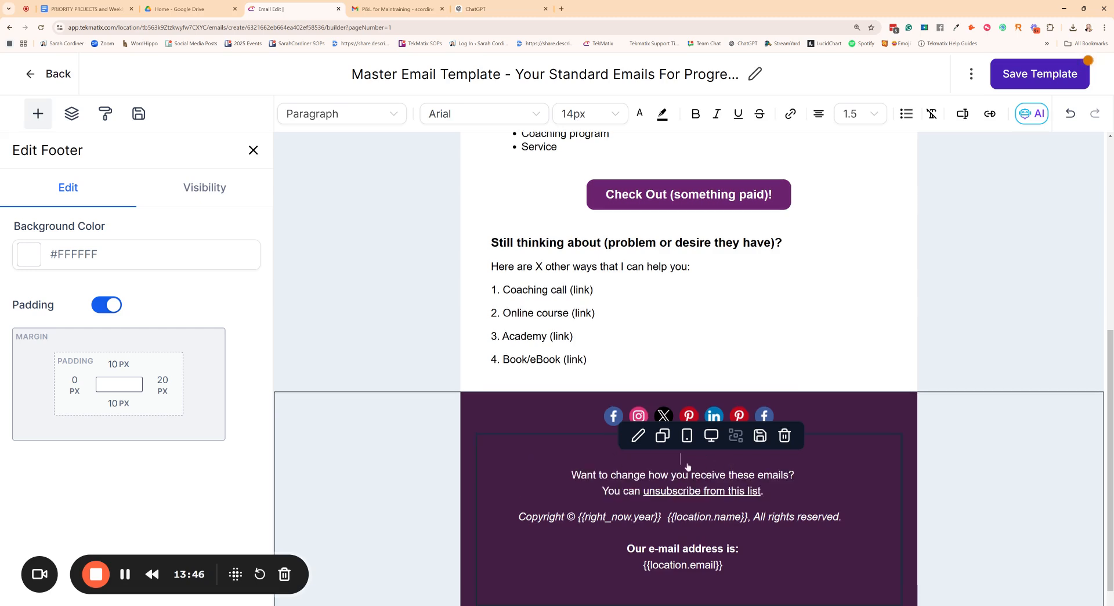
Add a bold heading "UNSUBSCRIBE:" directly above the unsubscribe text in the footer
type("UNSUBSCRIBE:")
left_click_drag(722, 459, 641, 458)
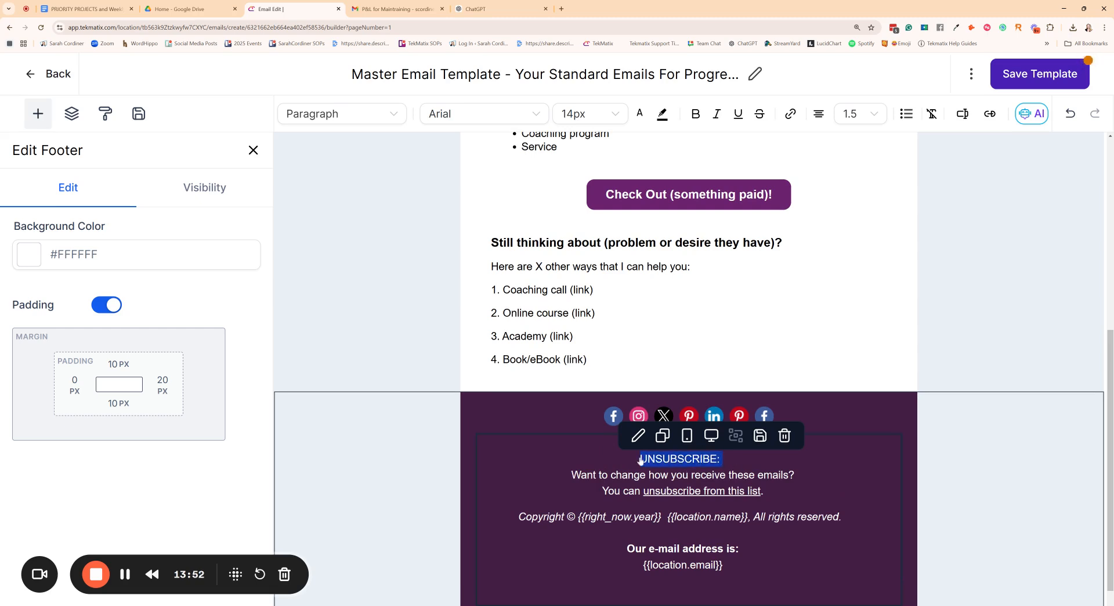
key("ctrl+b")
left_click_drag(798, 495, 647, 502)
key("ctrl+i")
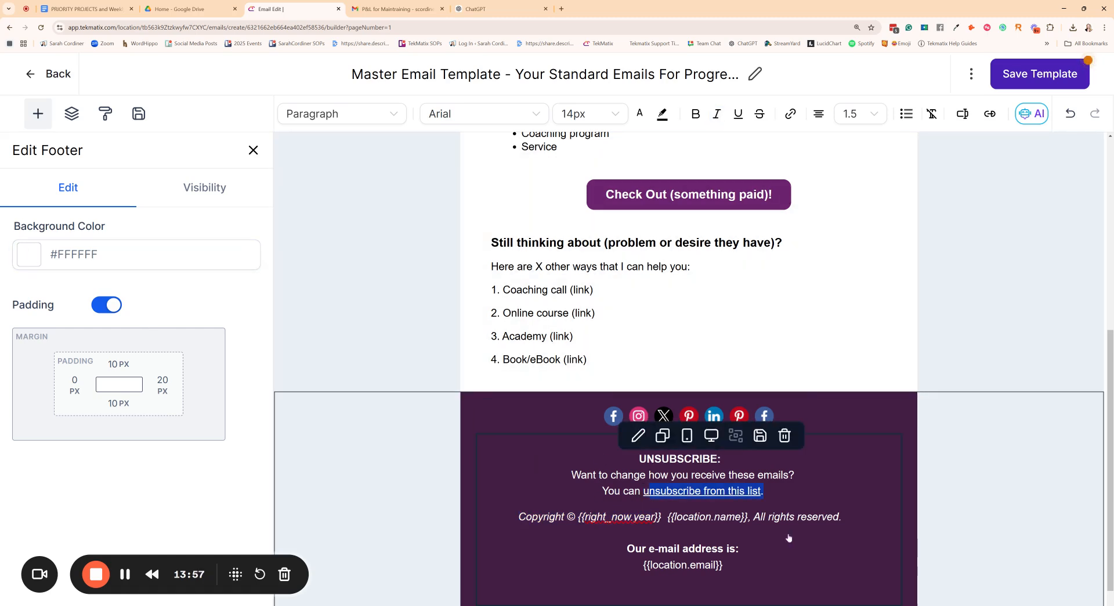
left_click(850, 472)
left_click(754, 477)
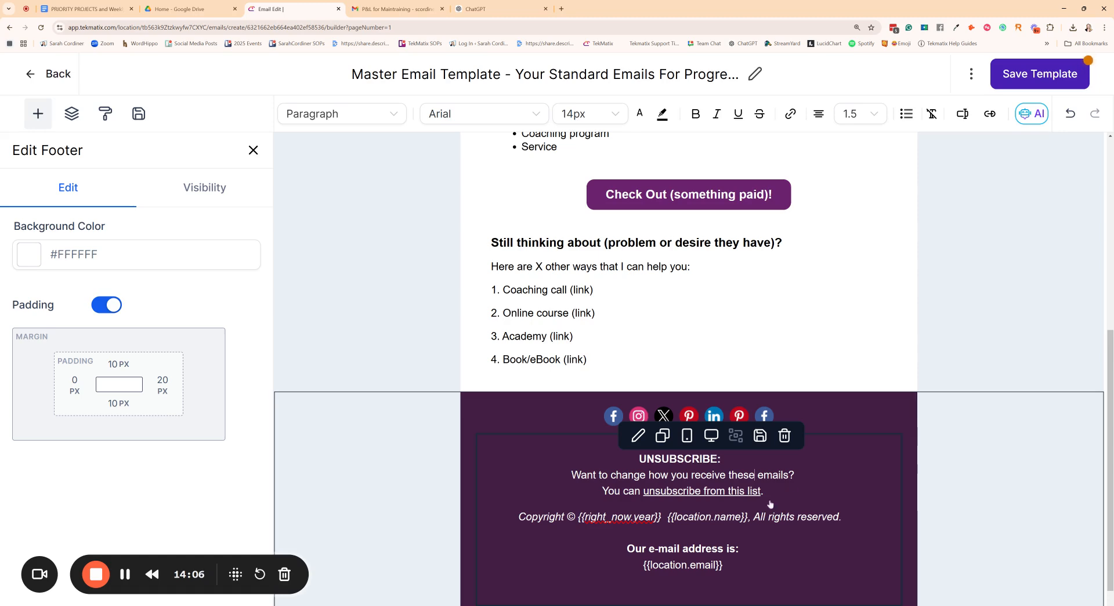
Review the whole email template from the greeting and PS offers to the purple footer
scroll(696, 290, "up", 3)
scroll(697, 290, "up", 3)
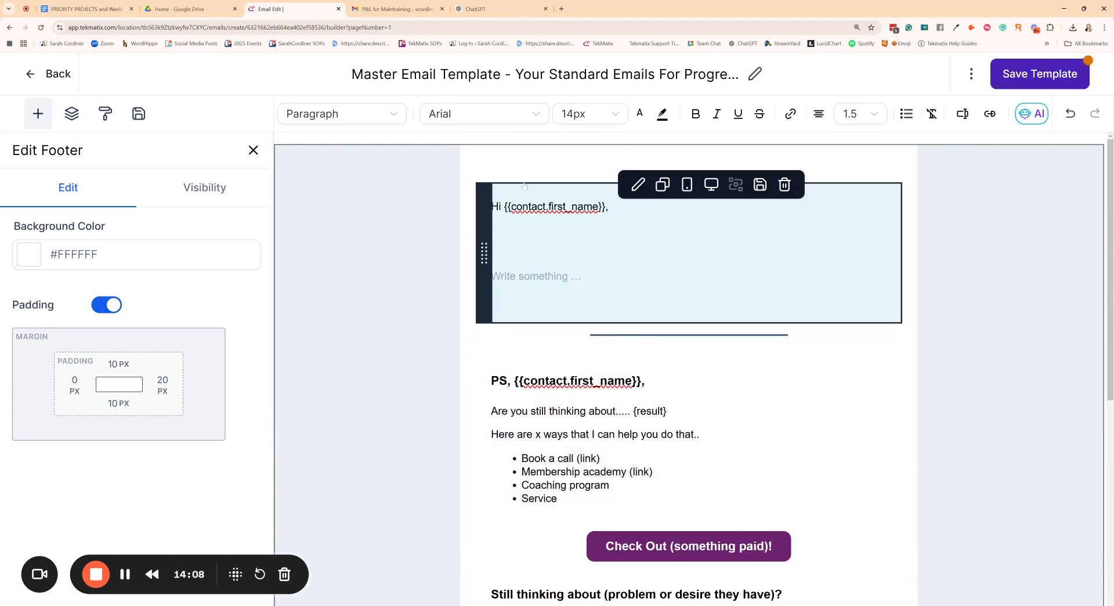
scroll(995, 484, "down", 6)
scroll(994, 483, "up", 6)
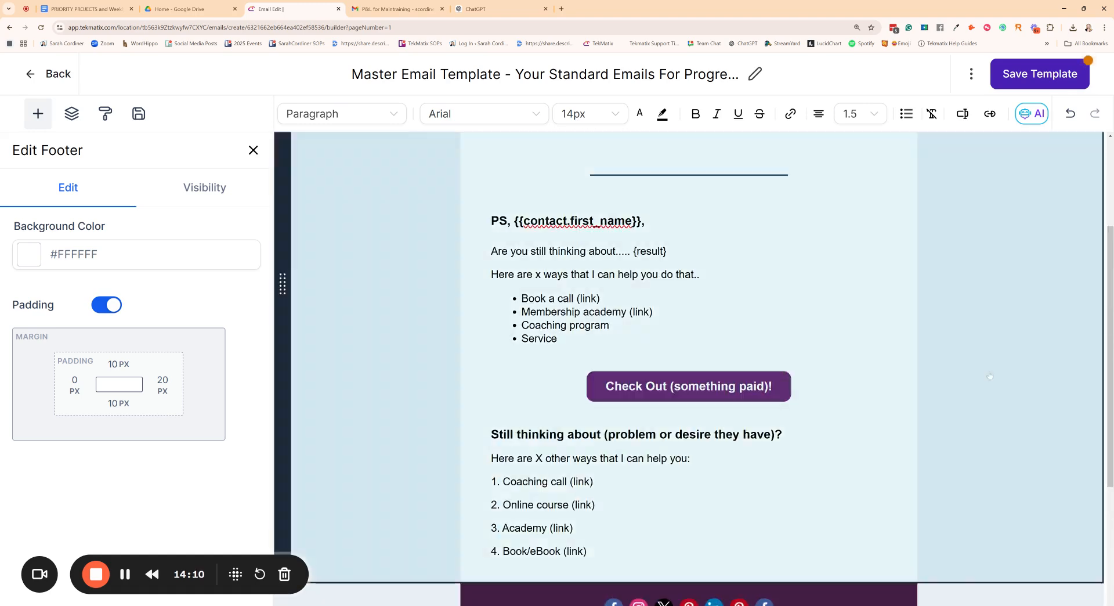
scroll(775, 448, "down", 6)
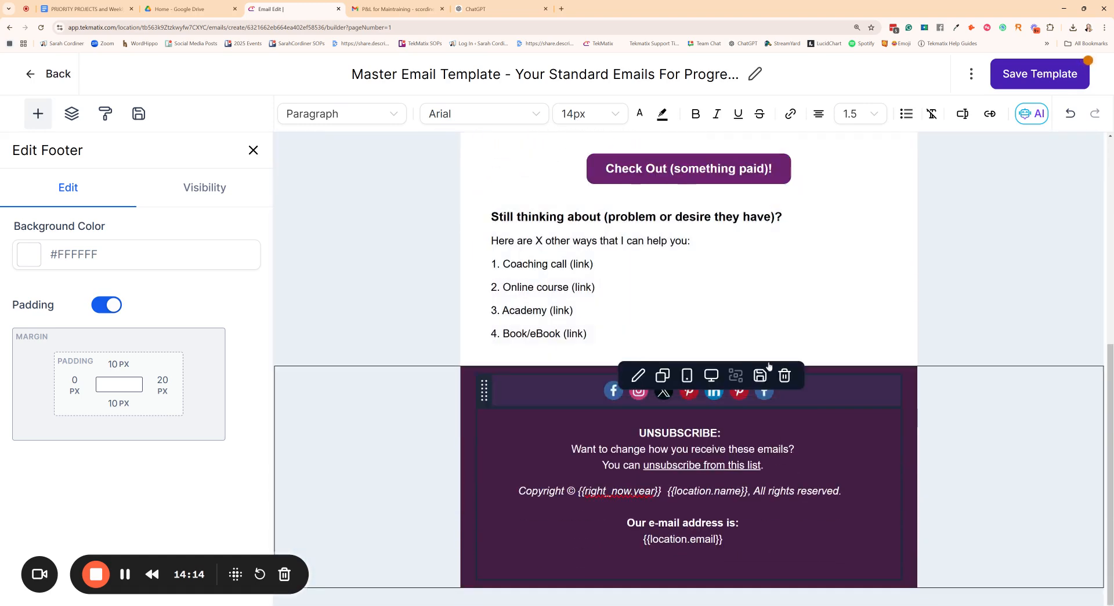
scroll(775, 448, "up", 6)
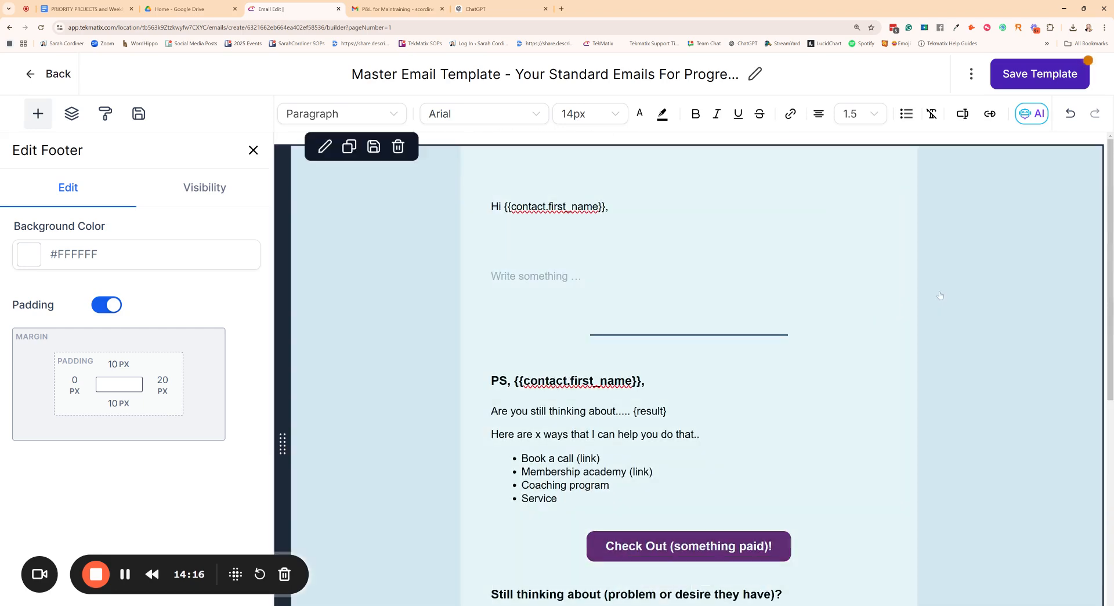
scroll(952, 323, "down", 2)
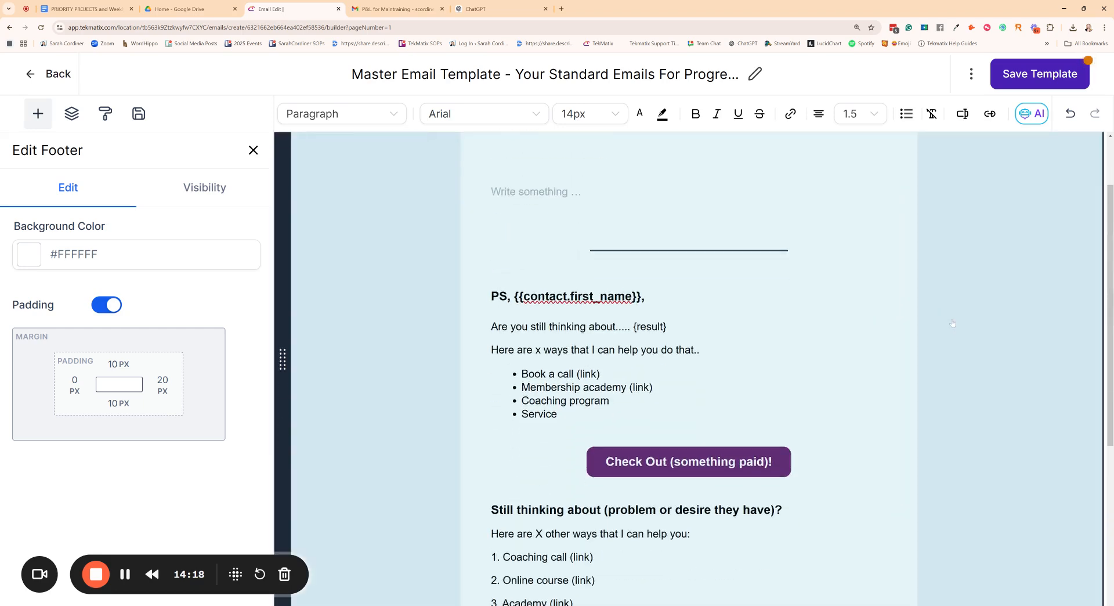
scroll(952, 323, "up", 2)
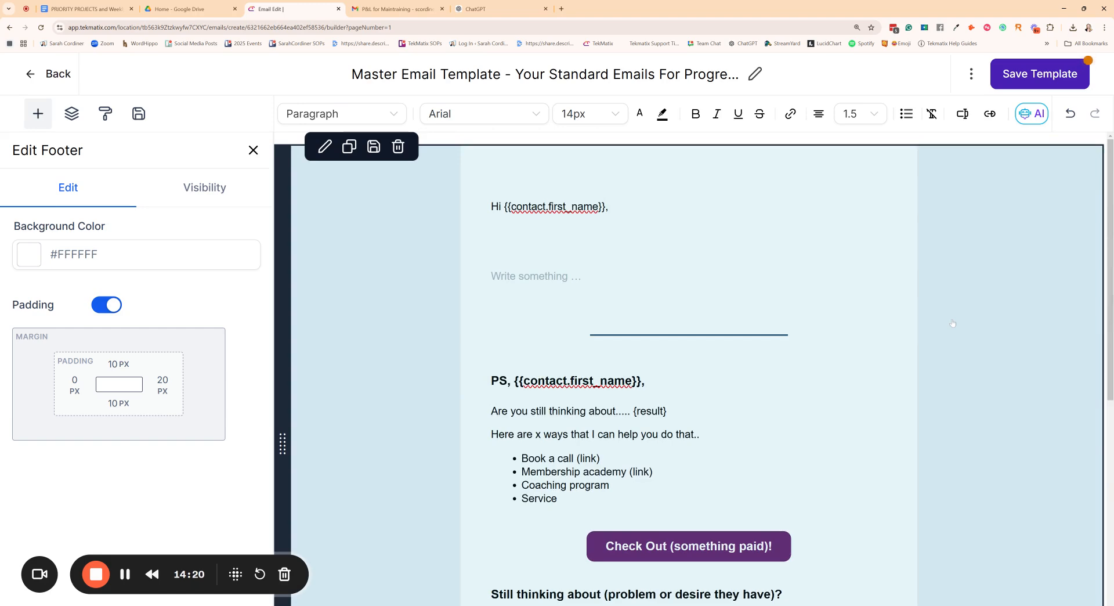
scroll(952, 324, "down", 7)
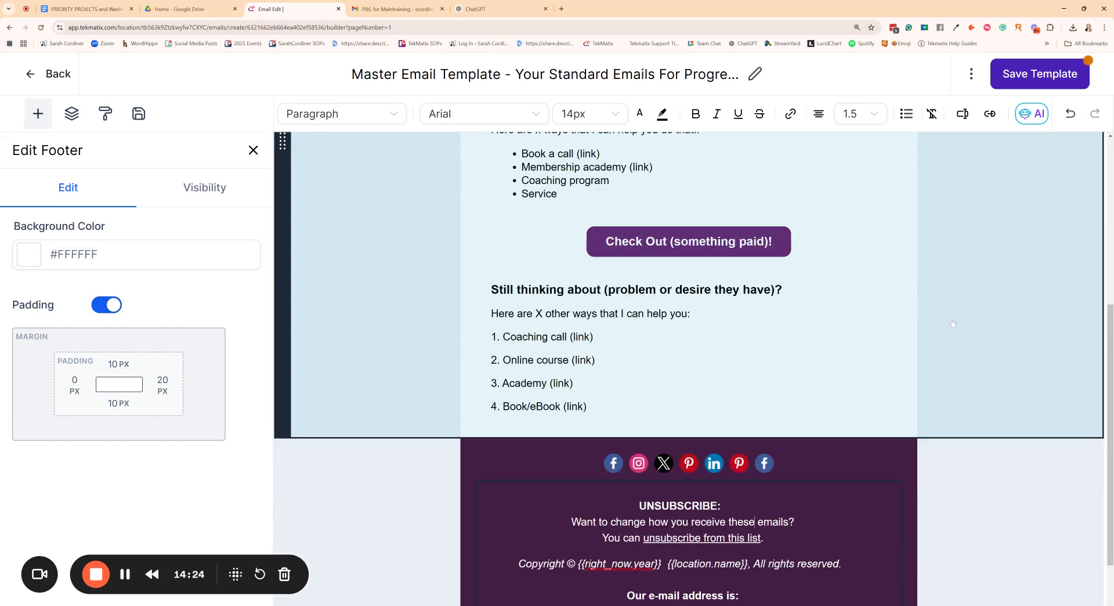
scroll(952, 323, "up", 4)
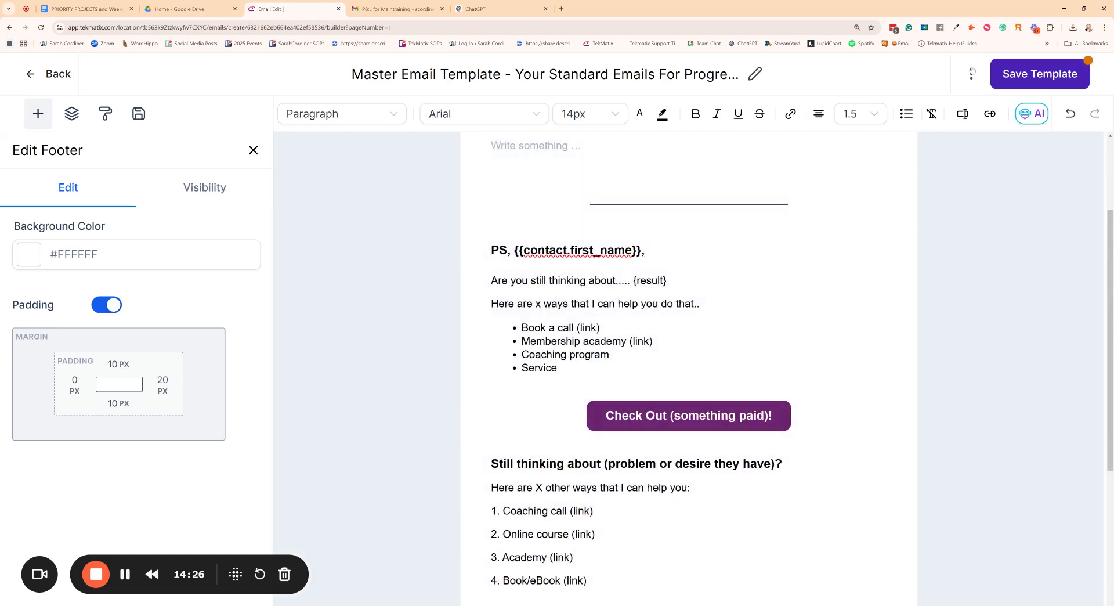
Rename the template "*MASTER Email Template - Your Standard Emails For Progress Check Ins)" and save it
left_click(1035, 76)
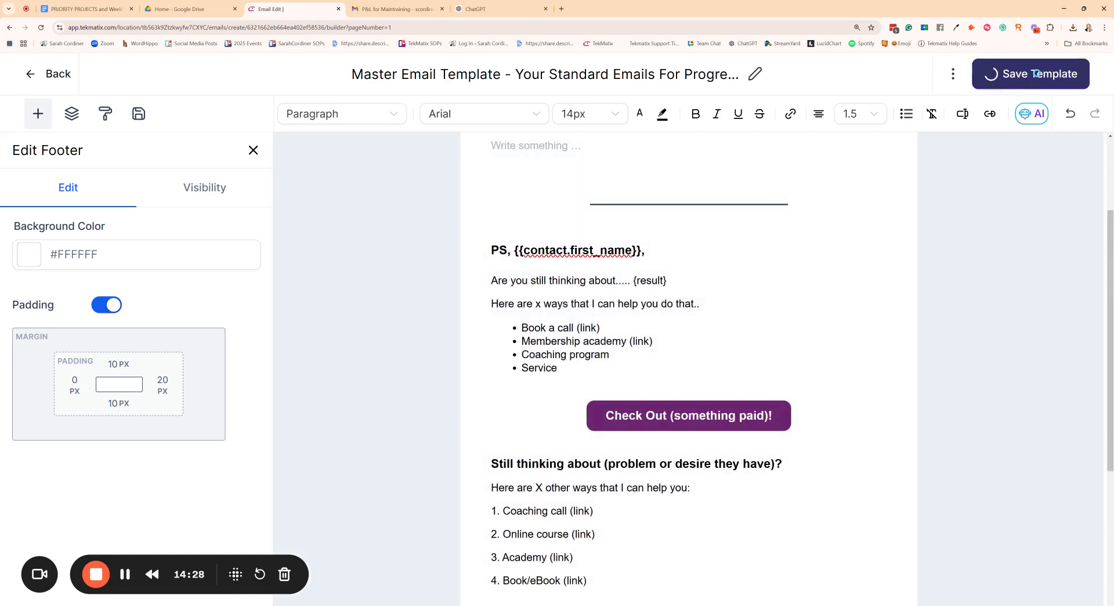
left_click(505, 74)
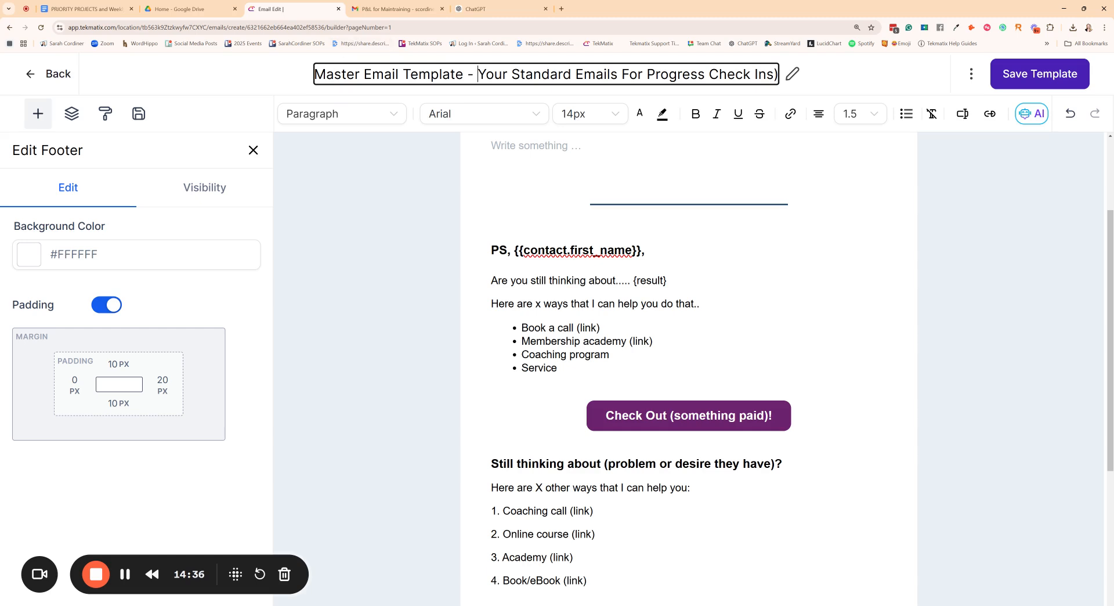
left_click_drag(361, 75, 306, 79)
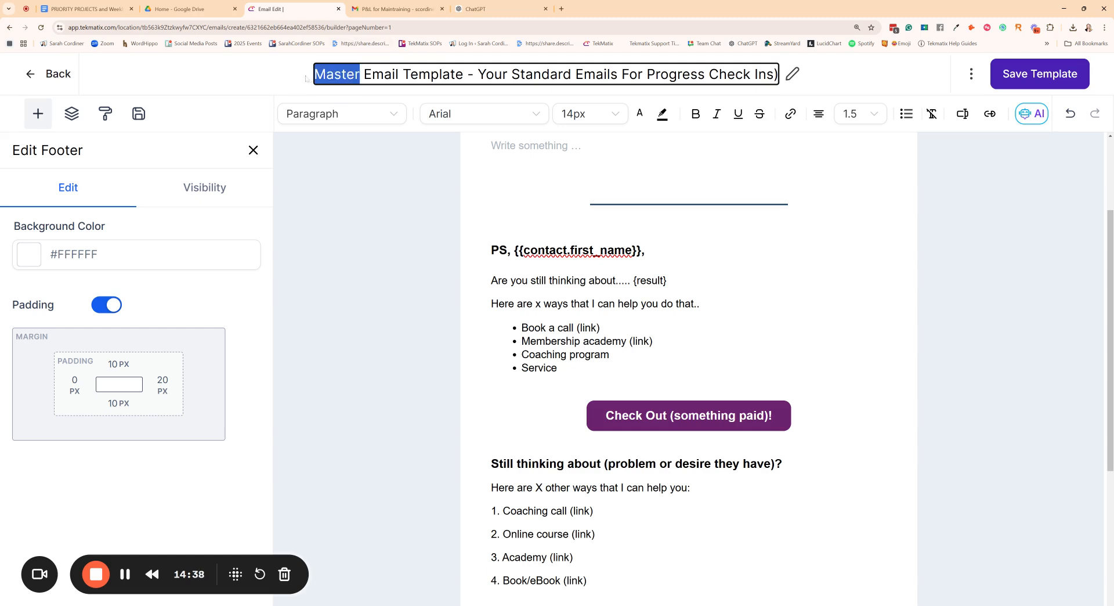
type("master")
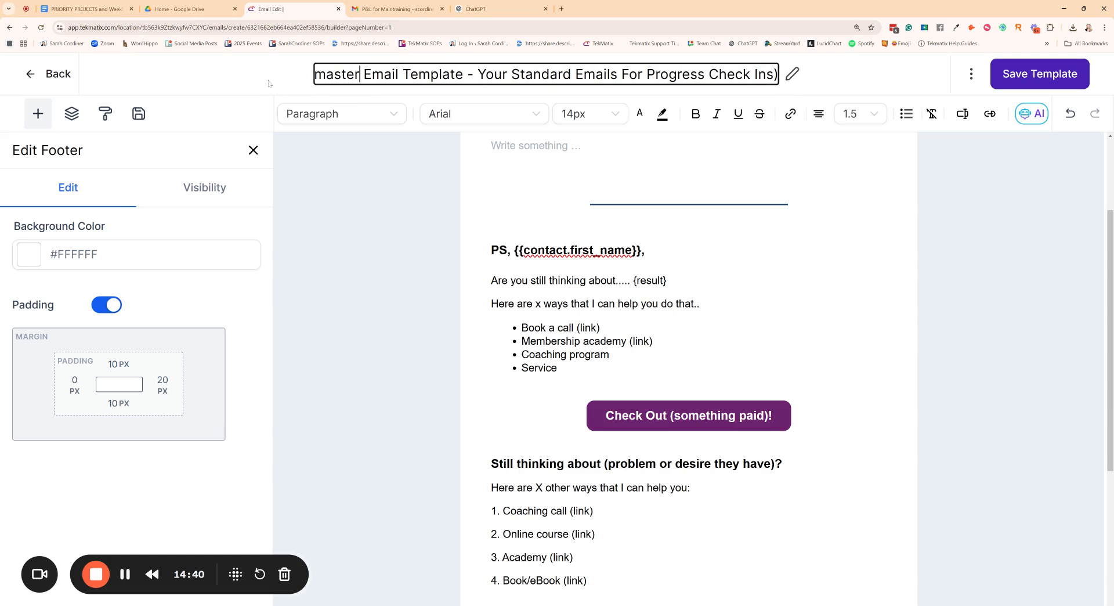
key("BackSpace")
key("BackSpace")
key("BackSpace")
key("BackSpace")
key("BackSpace")
key("BackSpace")
type("MASTER")
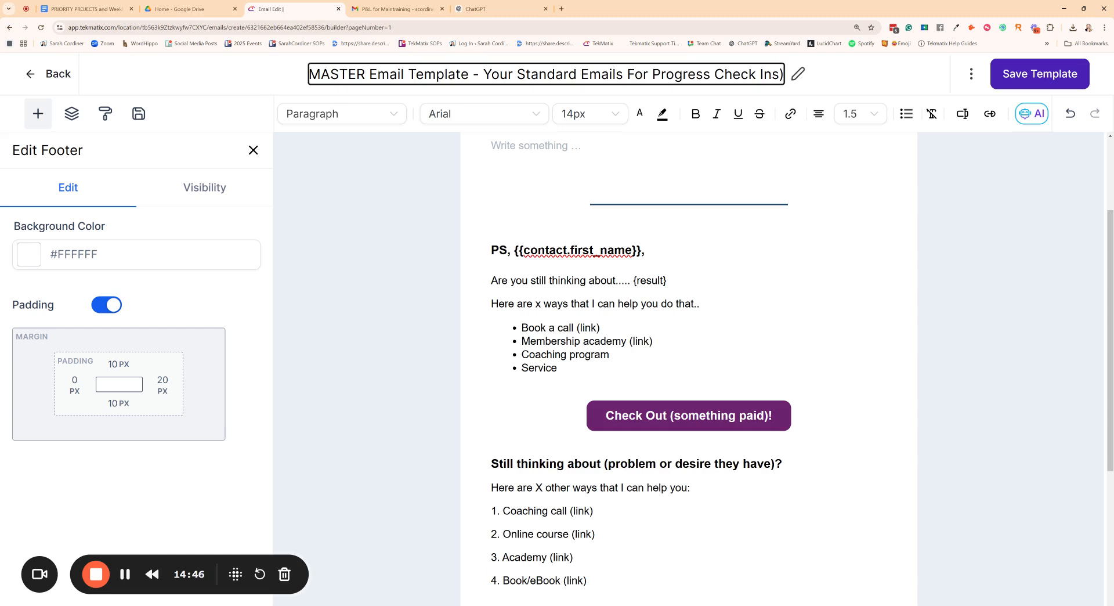
type("*")
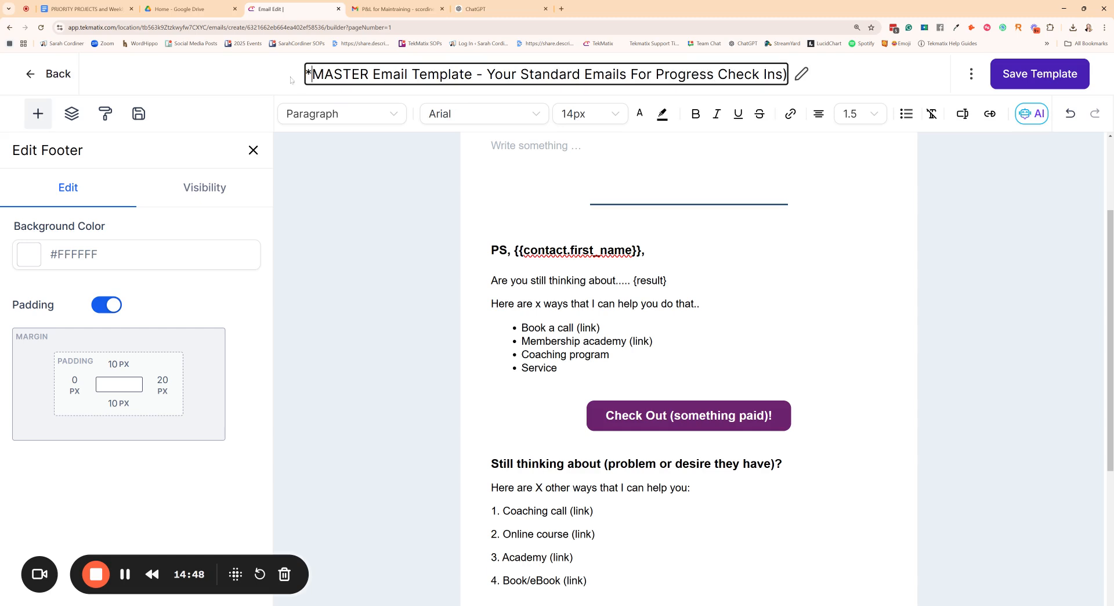
key("Return")
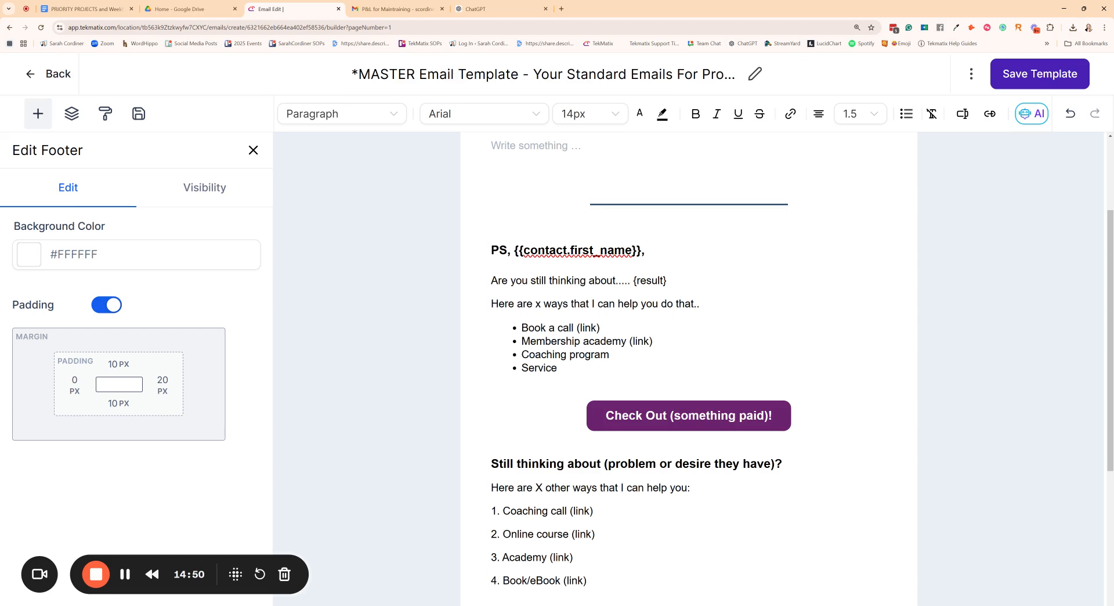
left_click(1051, 82)
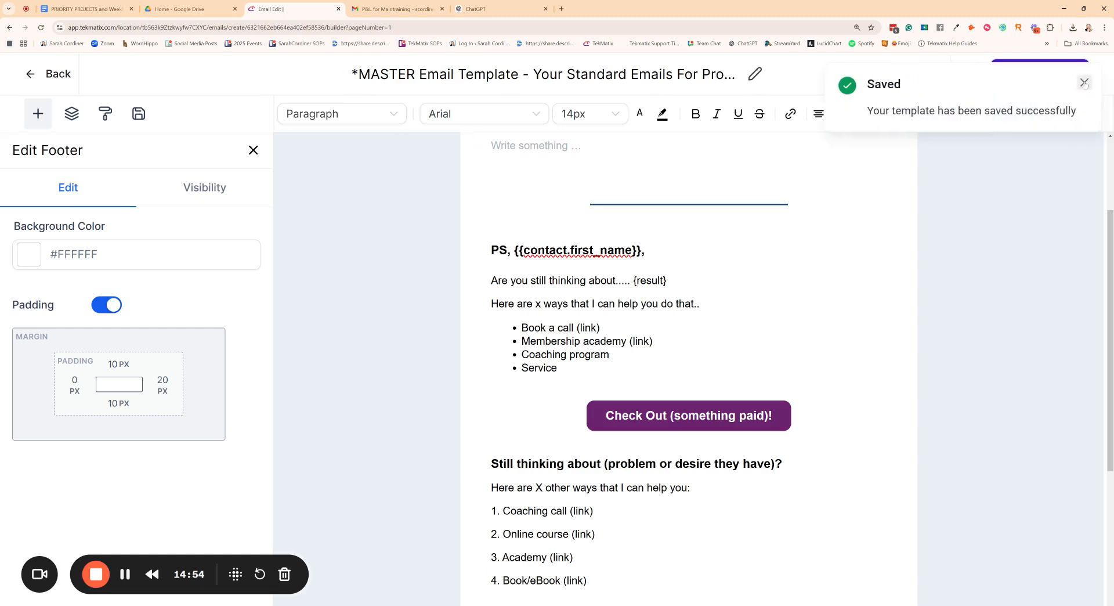
Check the finished email, return to the email templates list, and dismiss the calendar integration warning
scroll(992, 341, "down", 4)
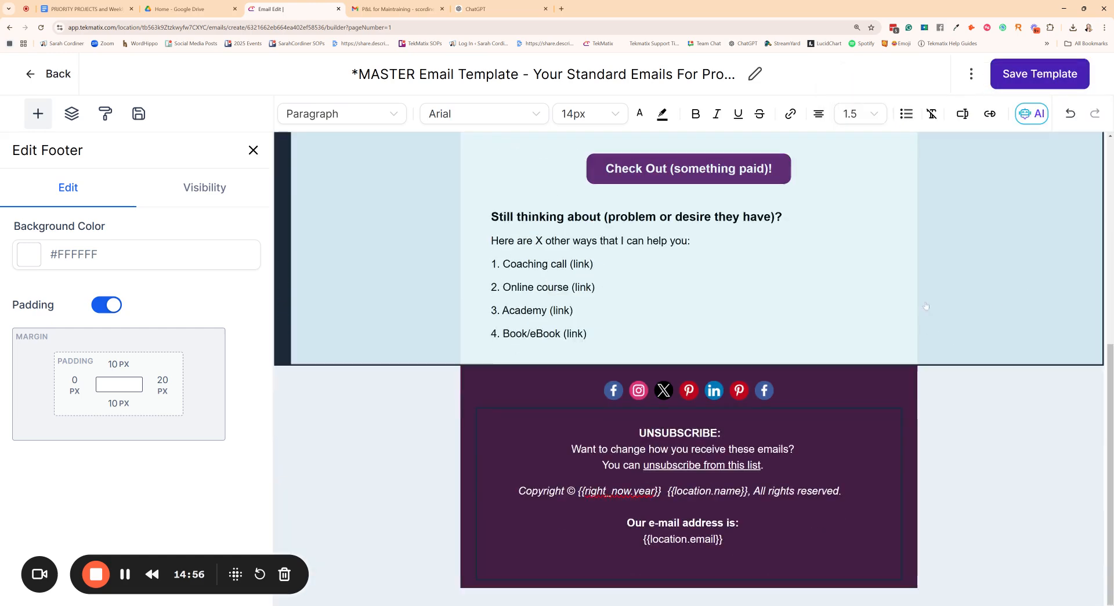
scroll(661, 327, "up", 7)
scroll(661, 327, "down", 6)
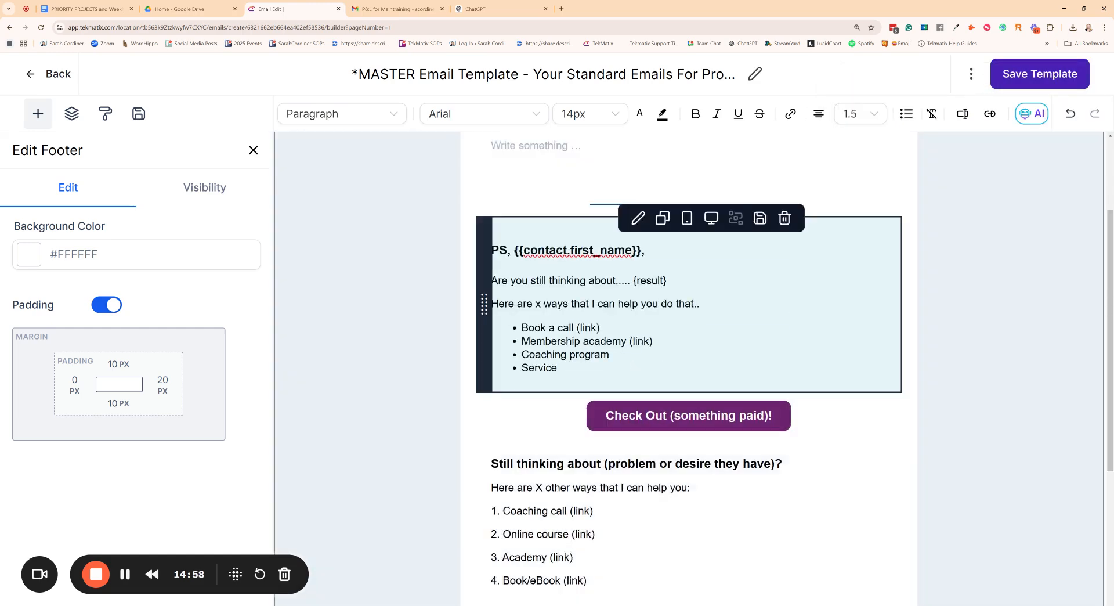
scroll(874, 403, "up", 6)
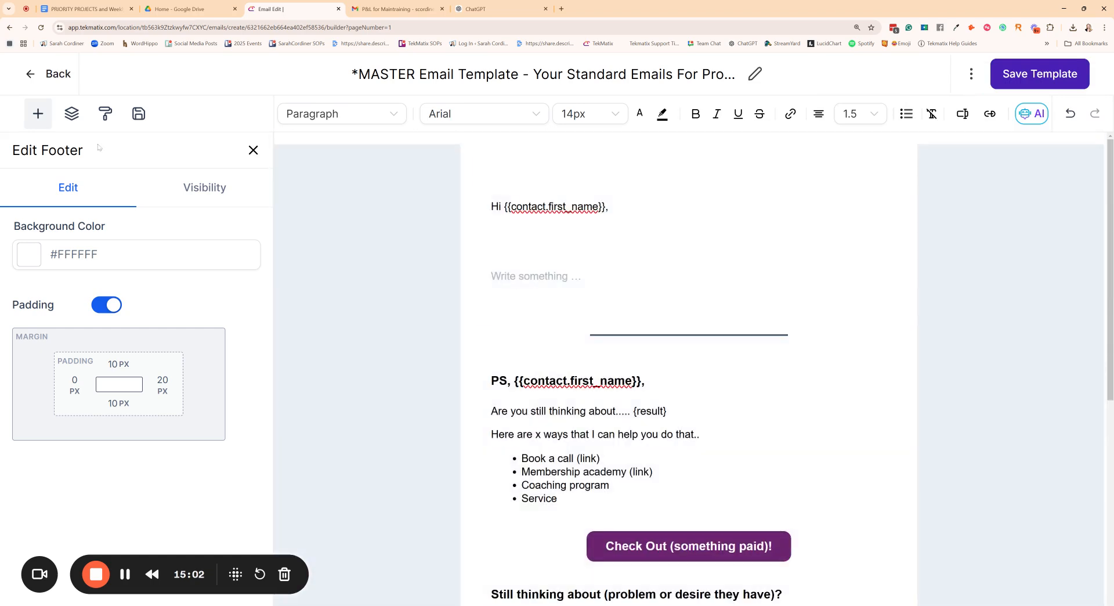
left_click(29, 74)
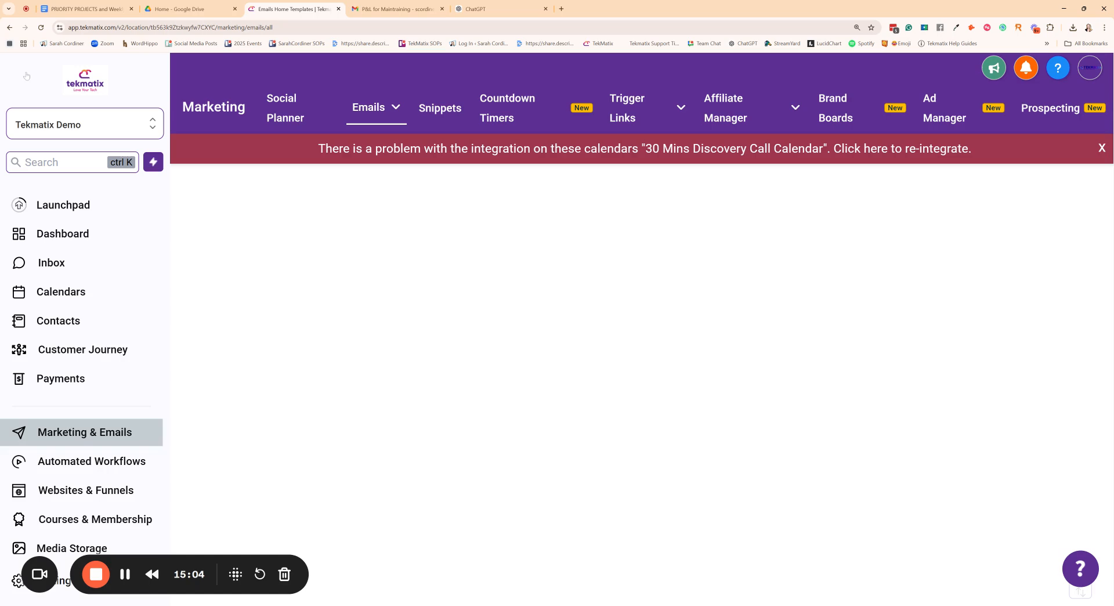
left_click(1104, 149)
scroll(388, 191, "down", 4)
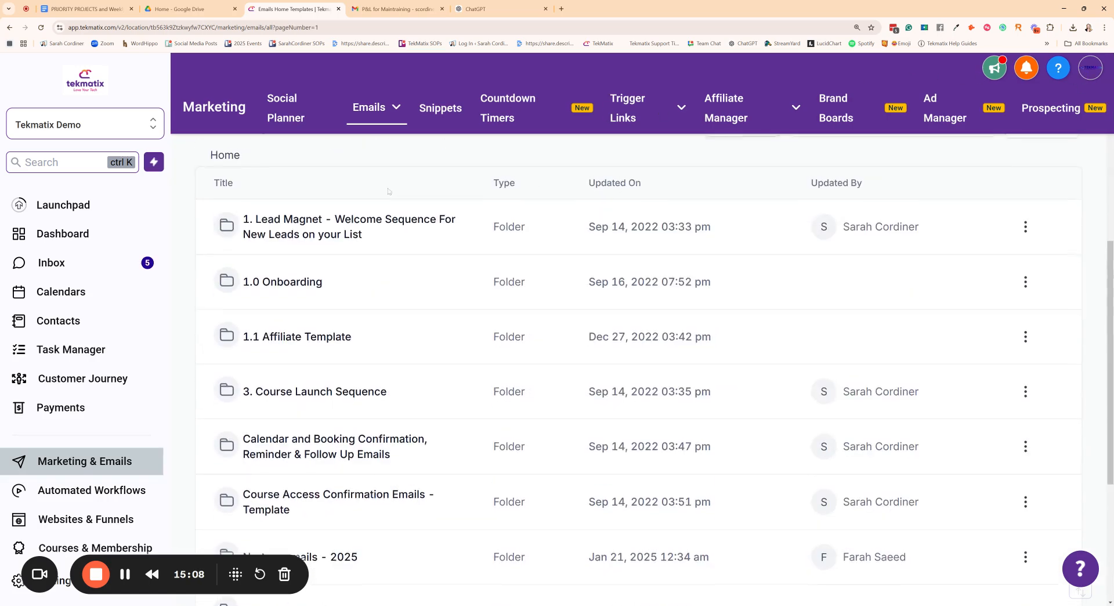
scroll(388, 191, "up", 4)
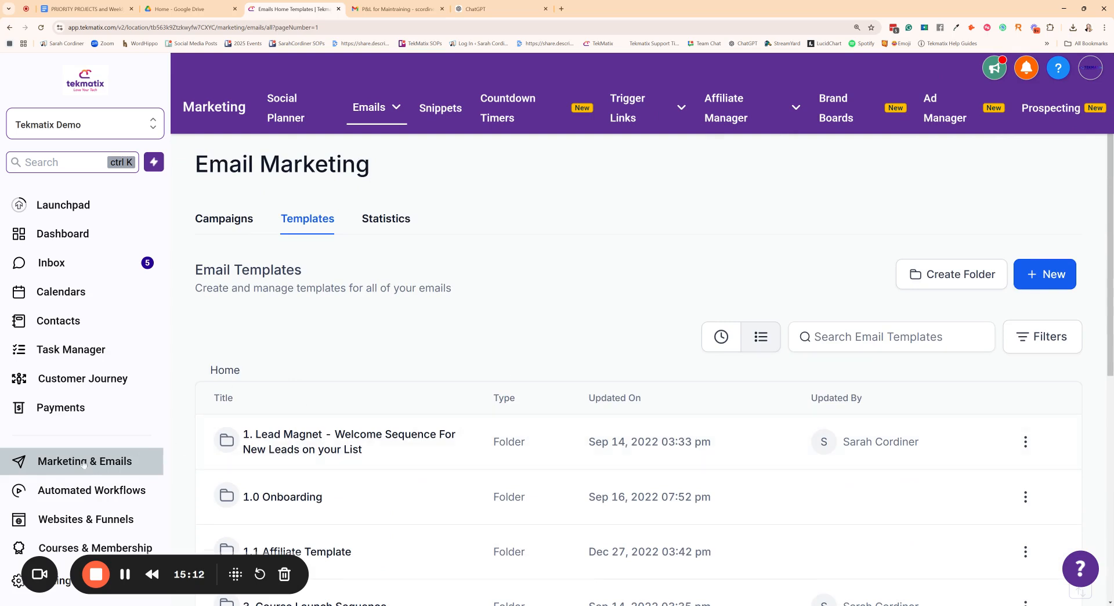
Open the Email Builder templates from the Emails section and search them for "MASTER"
mouse_move(374, 109)
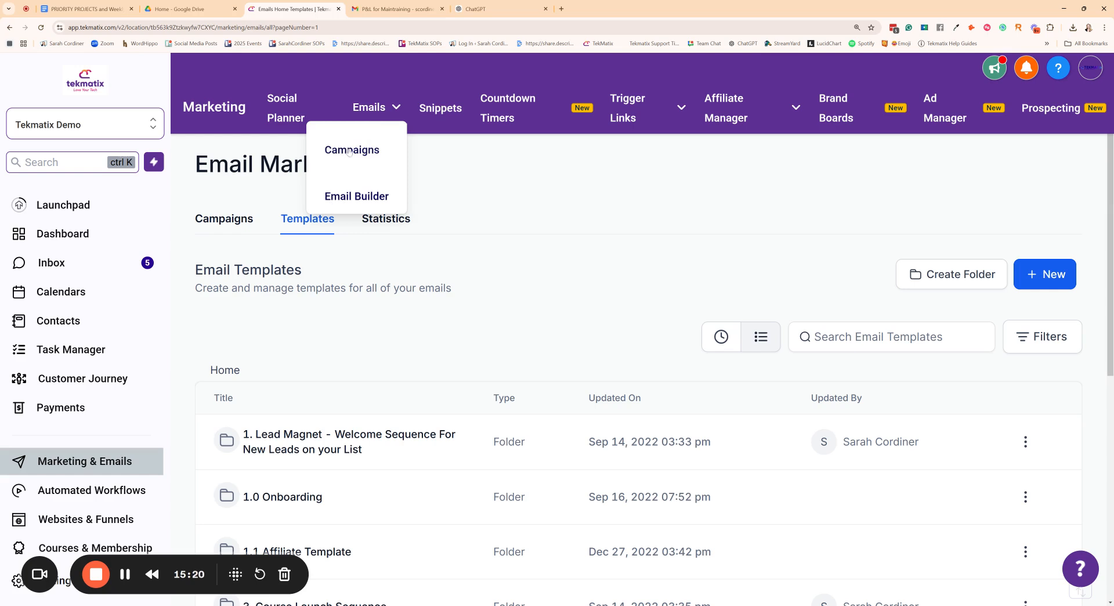
left_click(356, 197)
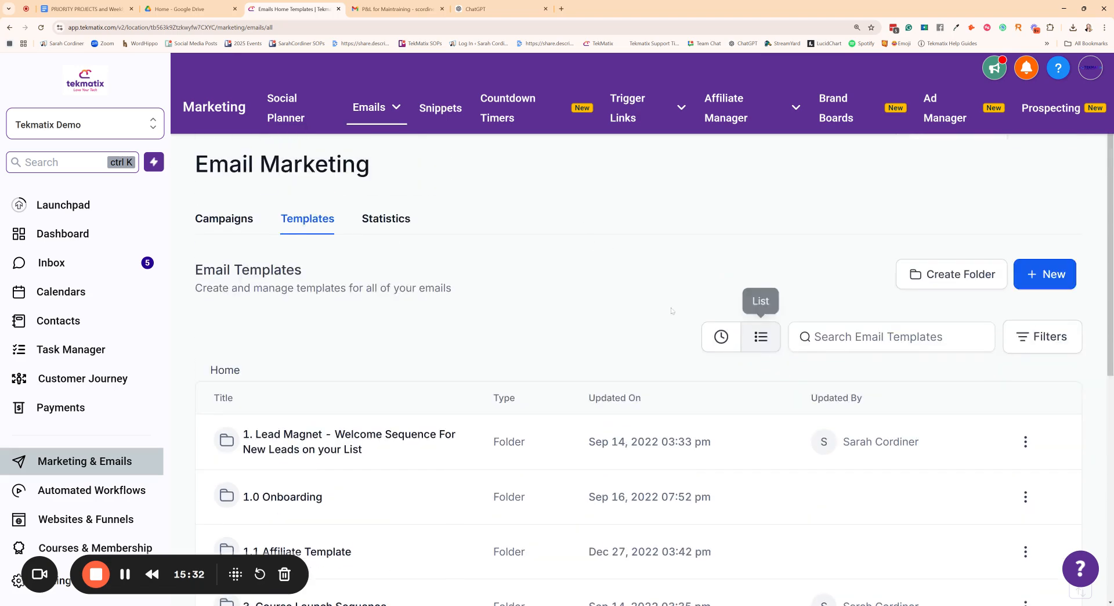
left_click(815, 336)
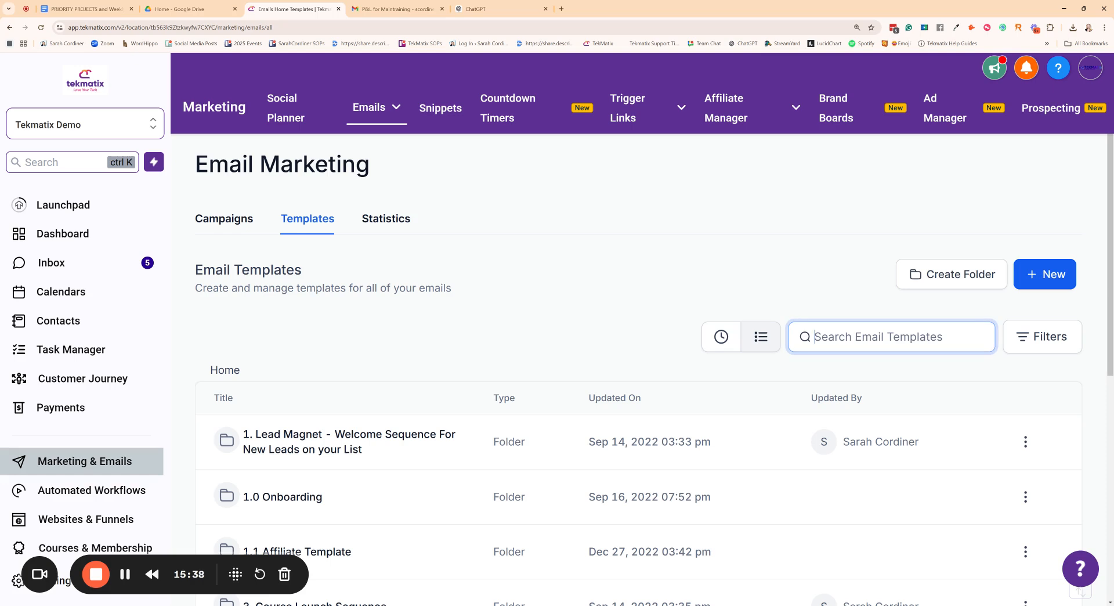
type("MASTER")
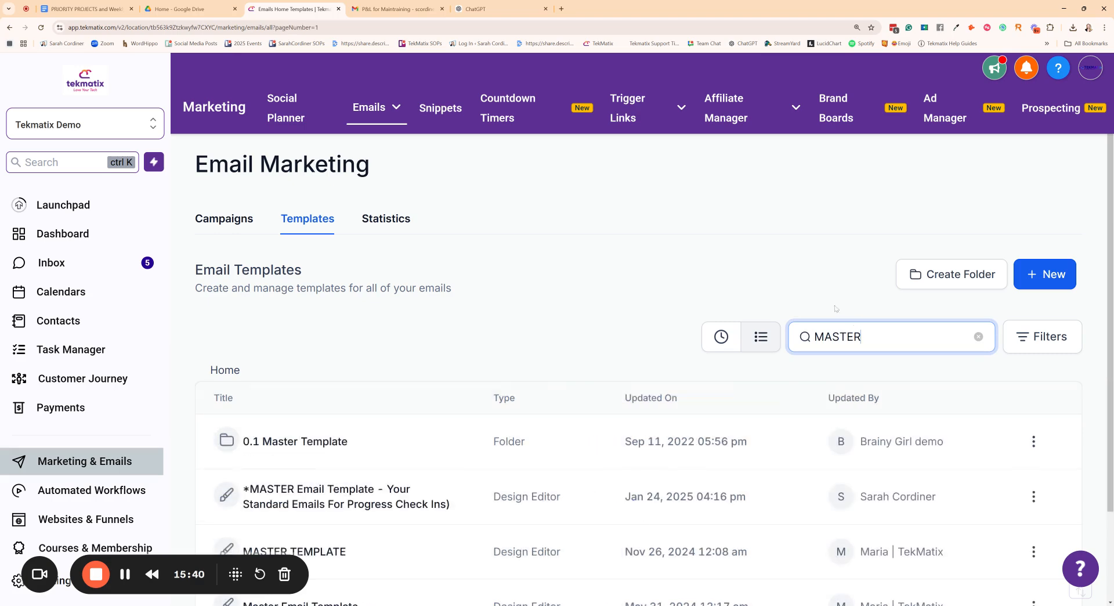
scroll(836, 309, "down", 2)
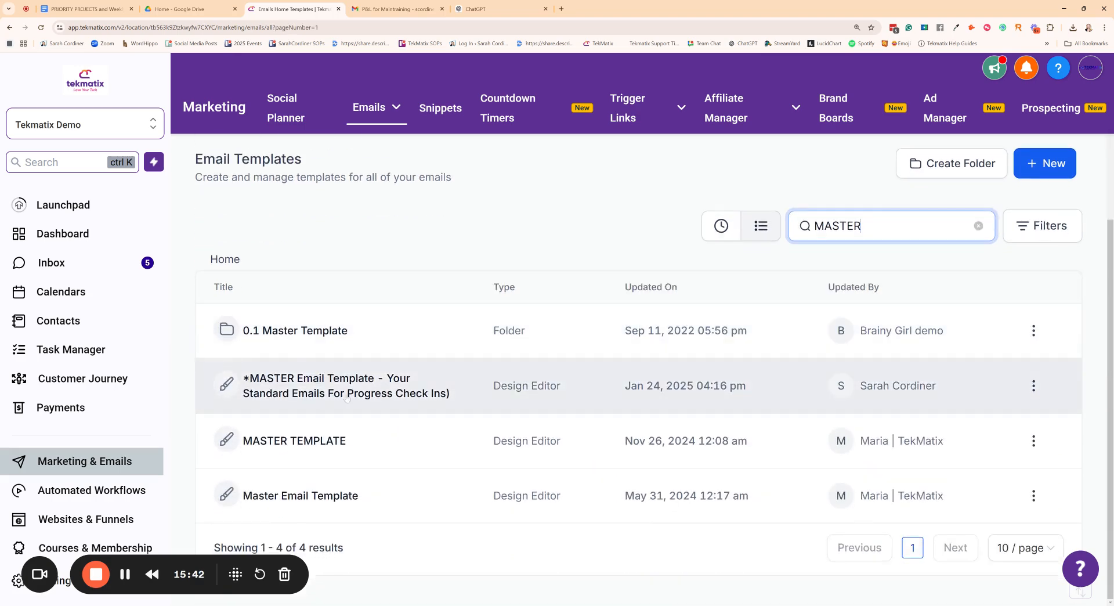
Clone the "*MASTER Email Template - Your Standard Emails For Progress Check Ins)" template under the name "how to bake a cheesecake - email"
left_click(1034, 385)
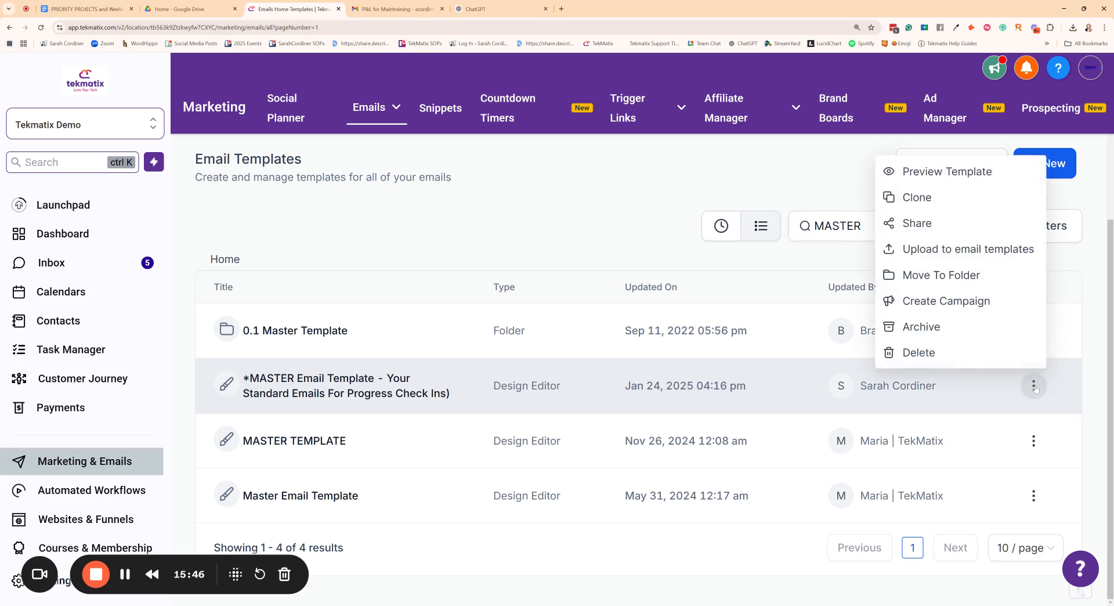
left_click(924, 199)
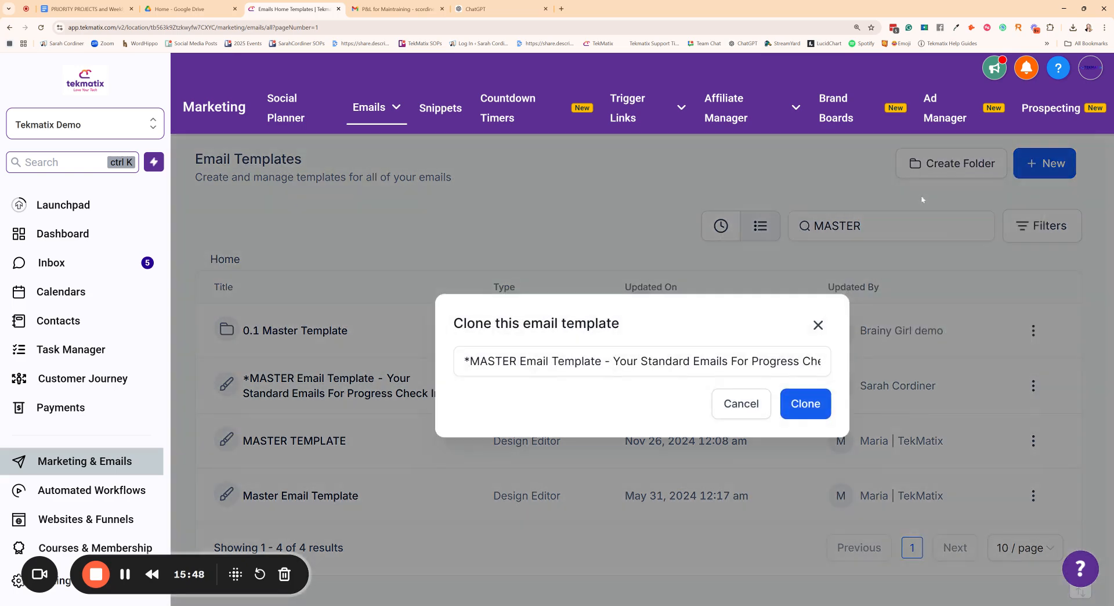
left_click(732, 366)
key("ctrl+a")
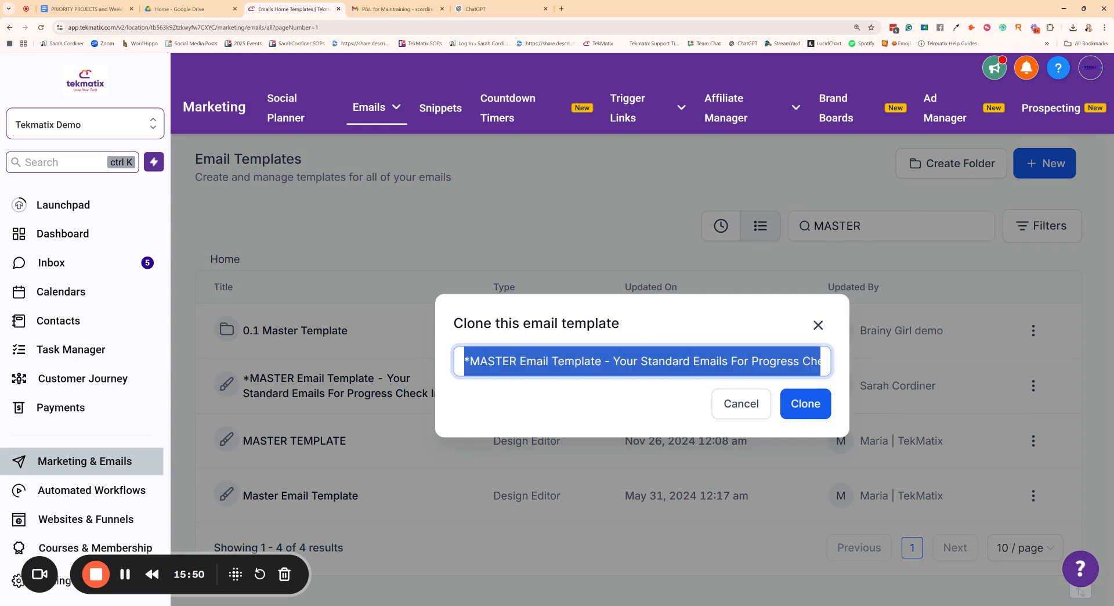
key("BackSpace")
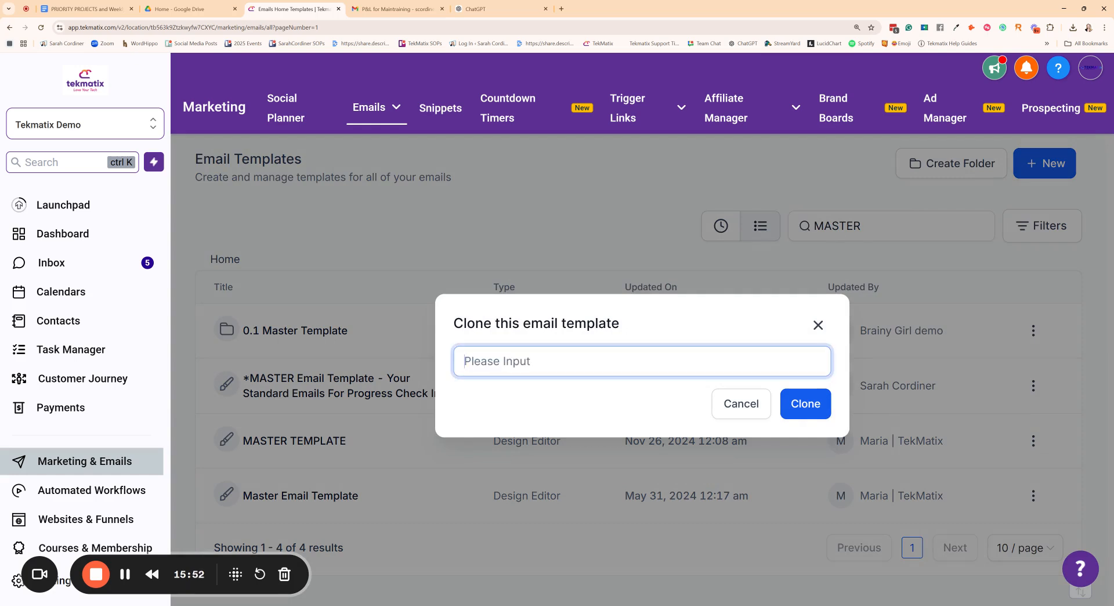
type("how to bake a cheesecake")
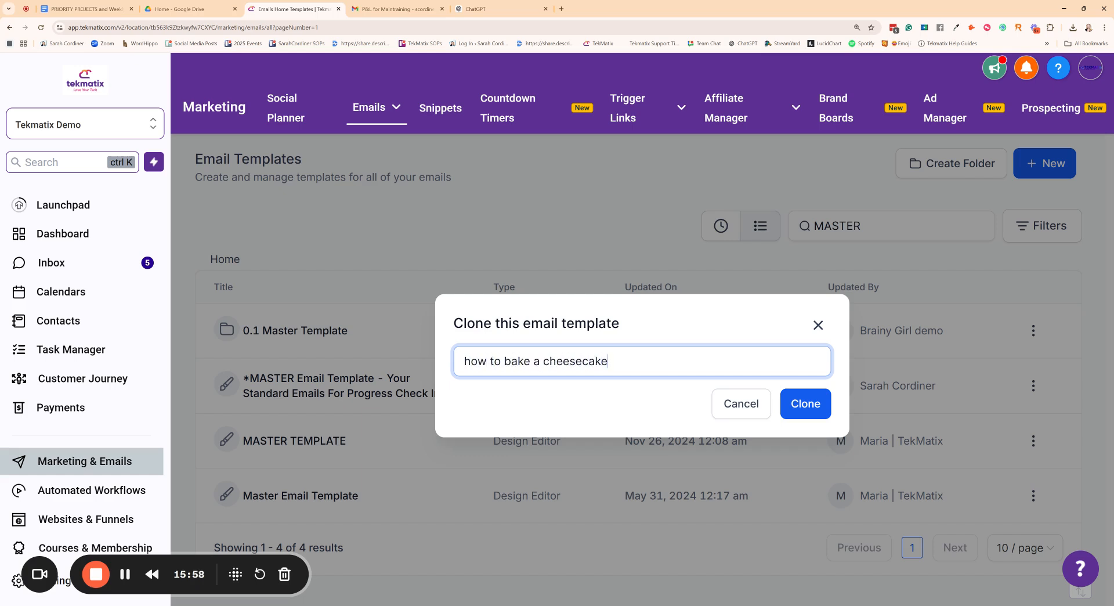
type(" - email")
left_click(802, 404)
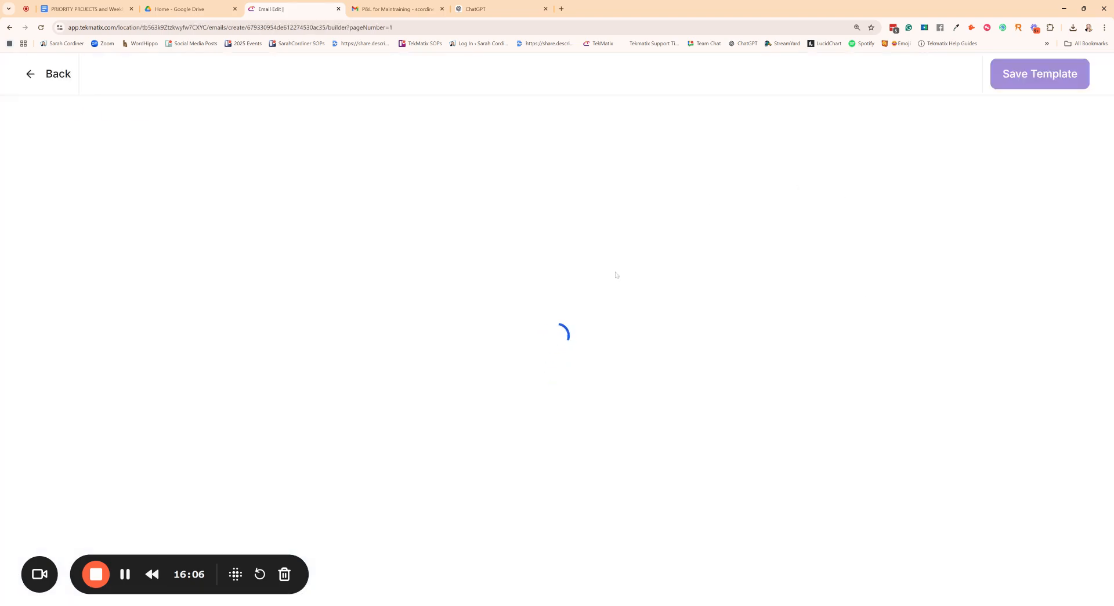
Fill the email body beneath the greeting with ten lines of random placeholder text, from "dbfvhjgvbjdfbjv" to "kdsjvgdsjkbvdjksbgvk"
scroll(616, 274, "down", 6)
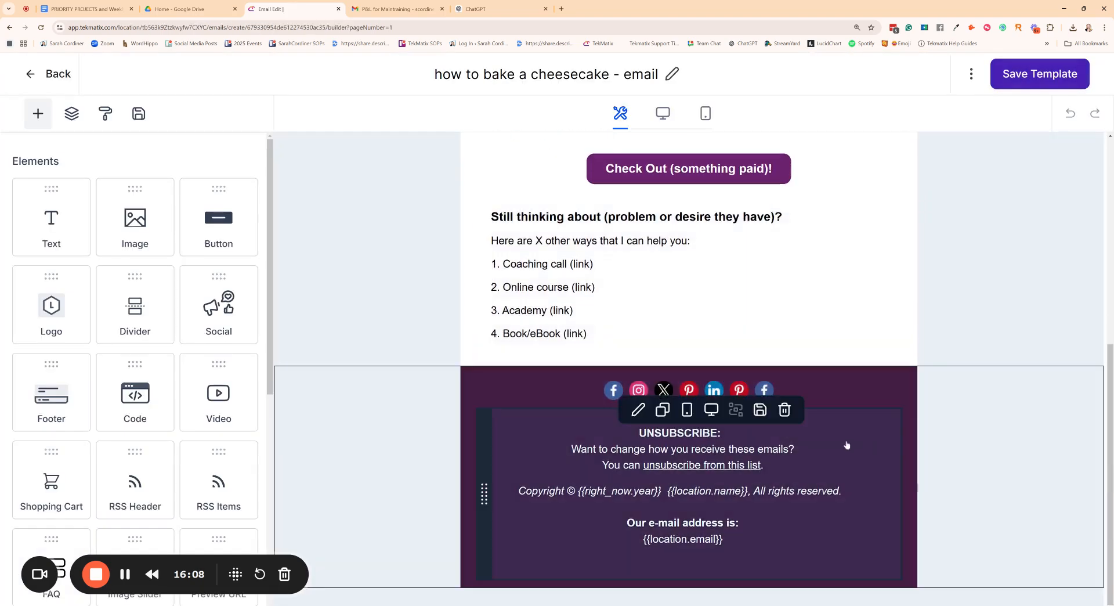
scroll(778, 447, "up", 5)
scroll(778, 290, "up", 1)
left_click(539, 253)
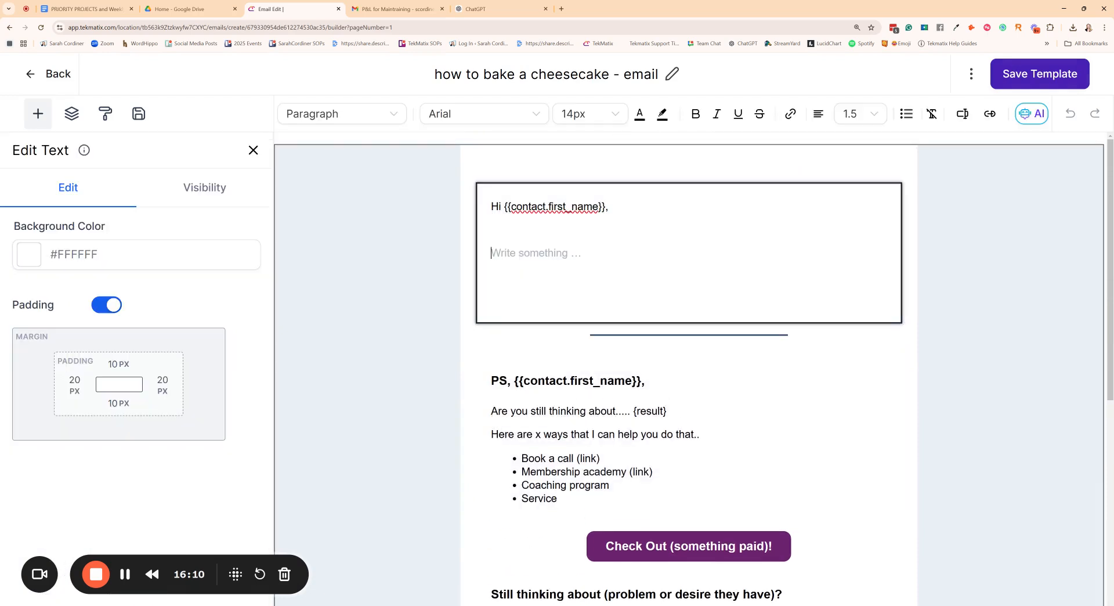
type("dbfvhjgvbjdfbjv")
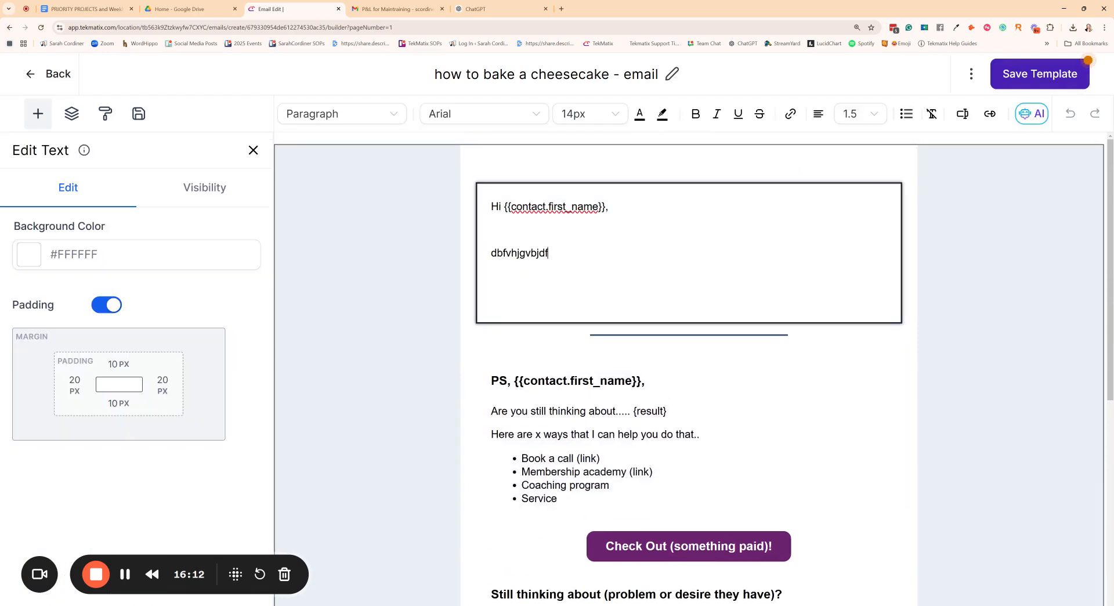
key("Return")
type("dfvbgfdkjbjkdf")
key("Return")
type("ksvbdhkbgvksdbhgv")
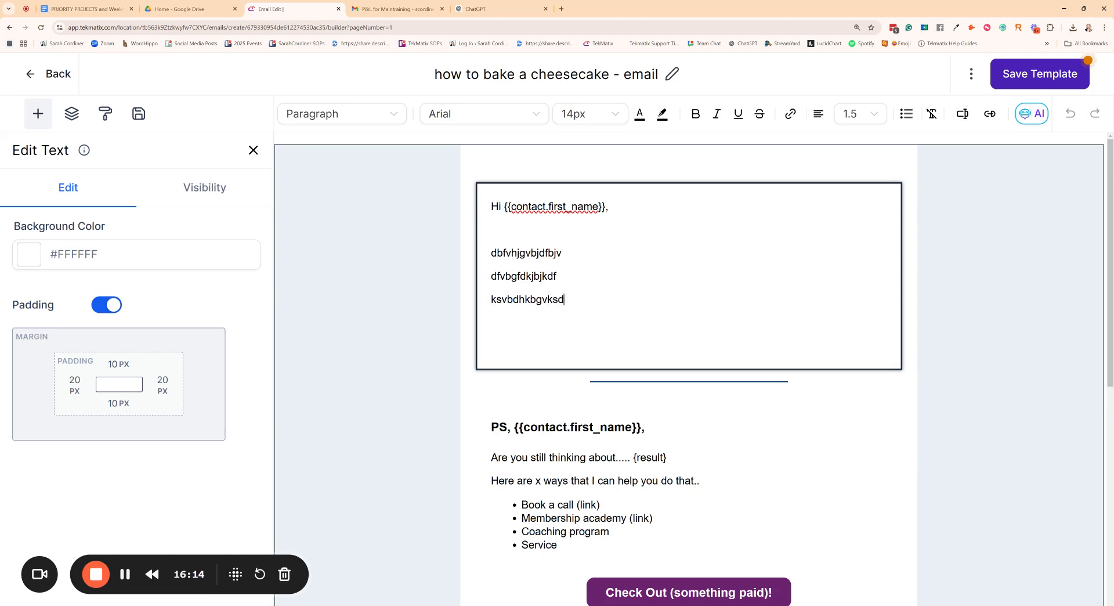
key("Return")
type("sdjbvgksbjvgksbv")
key("Return")
type("dvgbjksbvgkjdfbgkv")
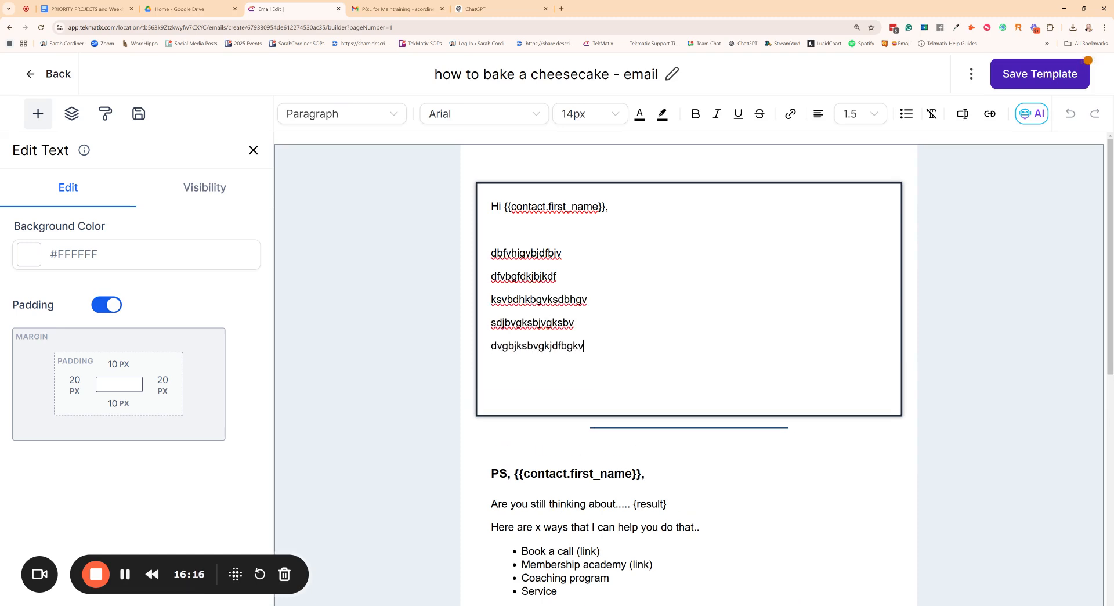
key("Return")
type("dsgvjbsgjbvgdsbgvks")
key("Return")
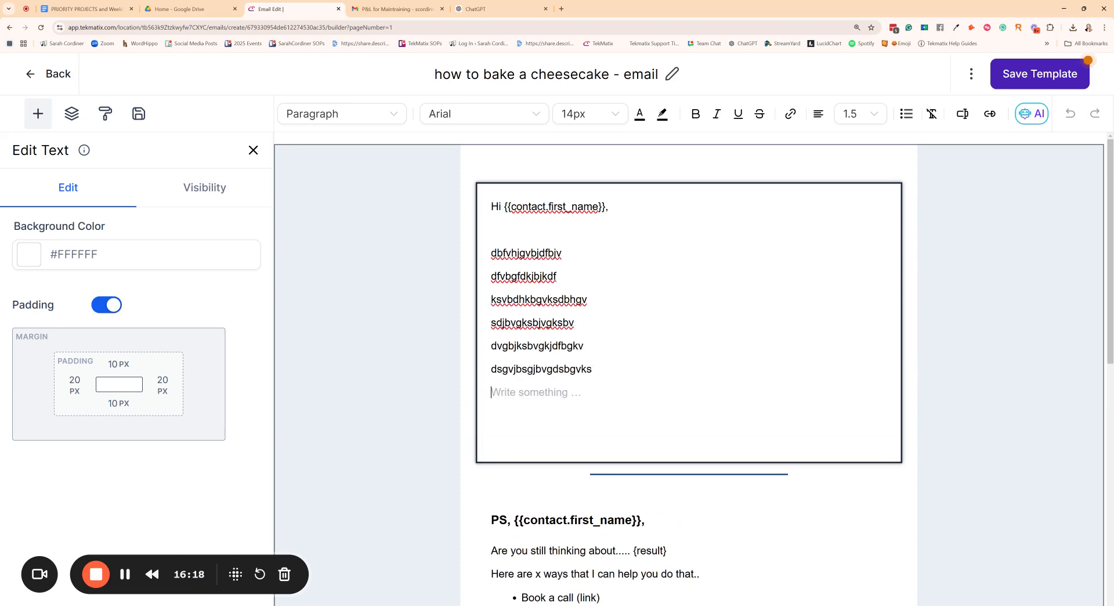
type("dsajbvgikjbdegvikefbgk")
key("Return")
type("kdsgjvbdjvgsdb")
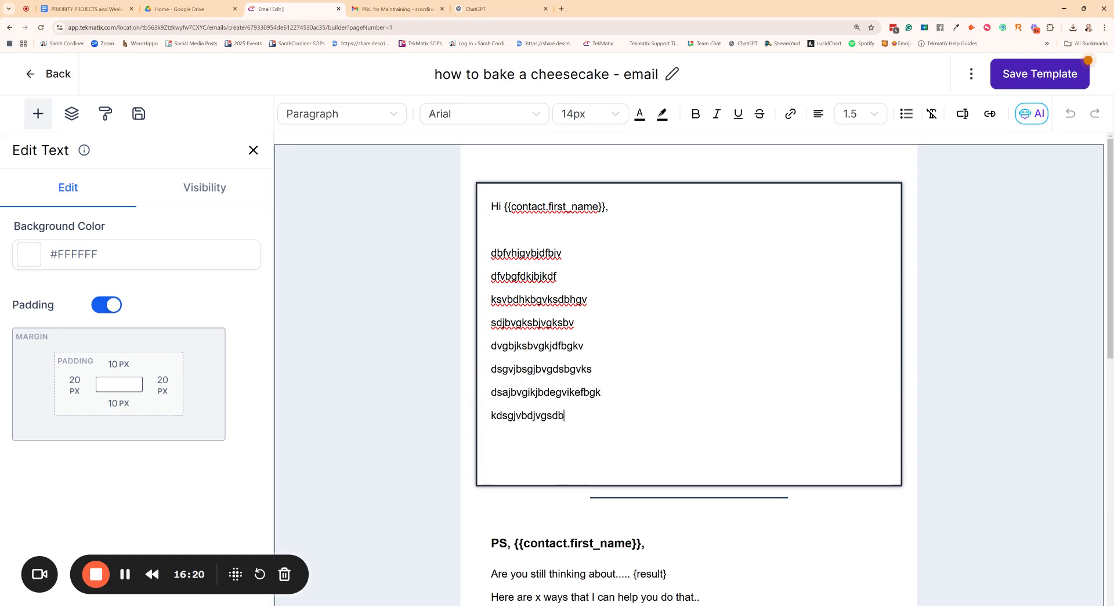
key("Return")
type("dsjbgvkjdsbvkjbdgvjkb")
key("Return")
type("kdsjvgdsjkbvdjksbgvk")
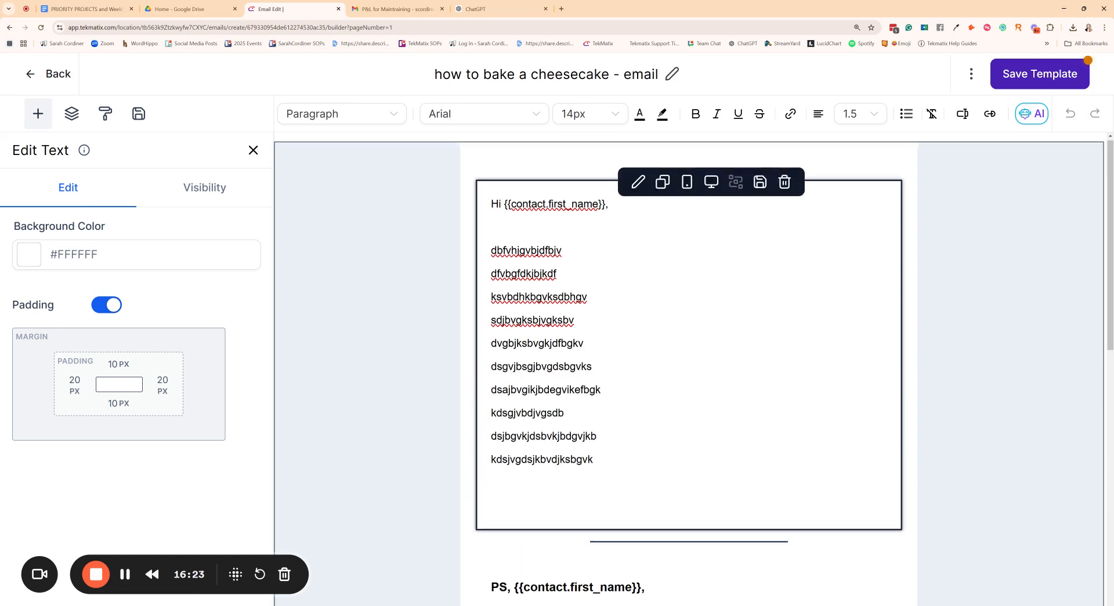
Review the cloned email's body text together with the PS offers and the purple check-out button below it
scroll(628, 371, "down", 5)
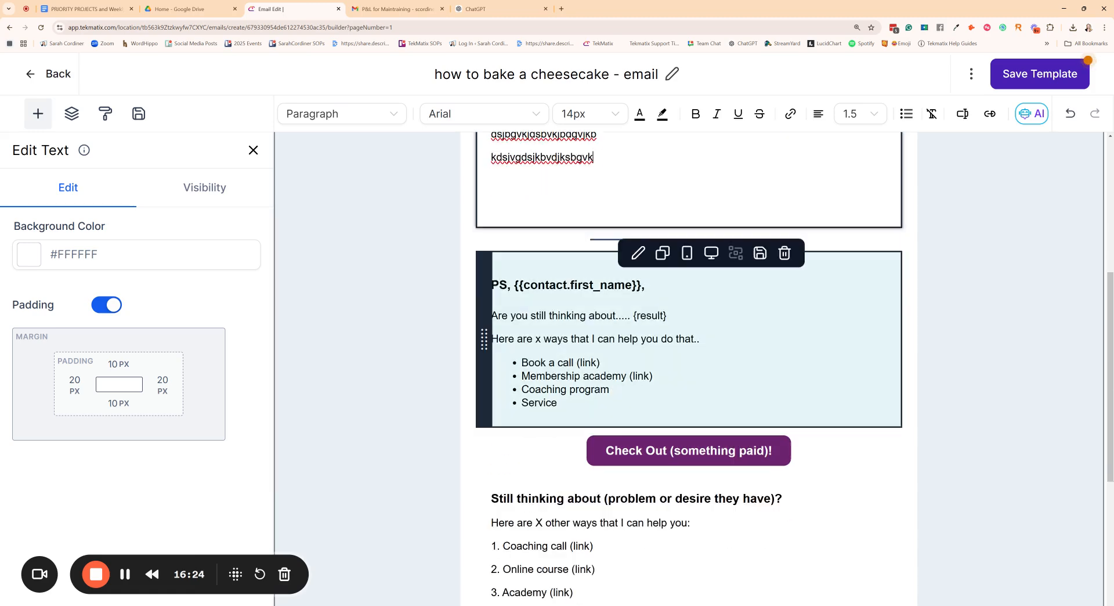
scroll(631, 444, "up", 4)
scroll(696, 348, "up", 1)
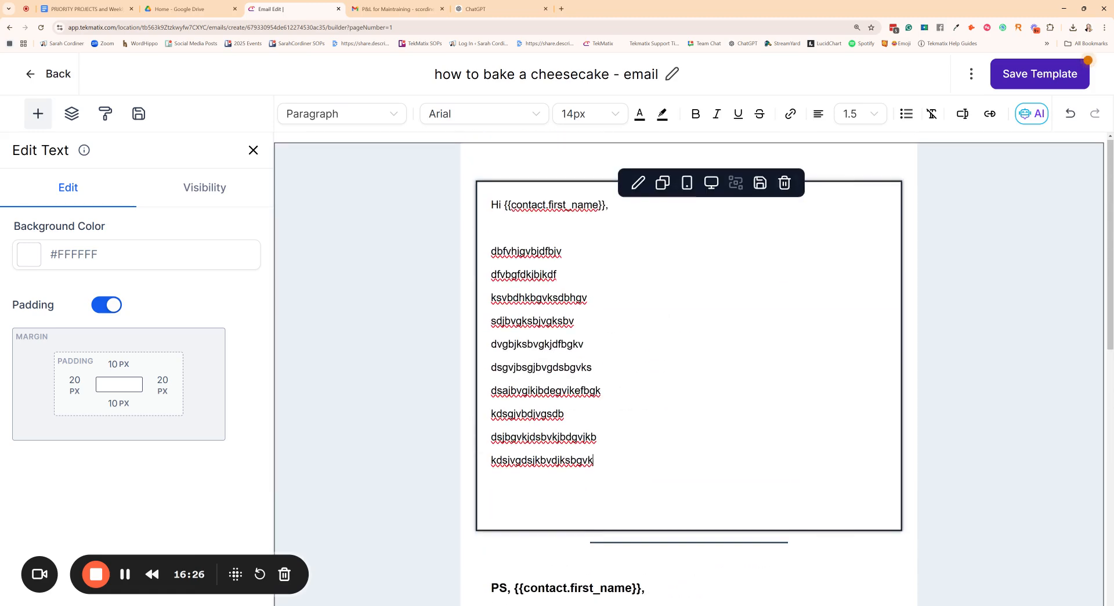
scroll(697, 406, "down", 5)
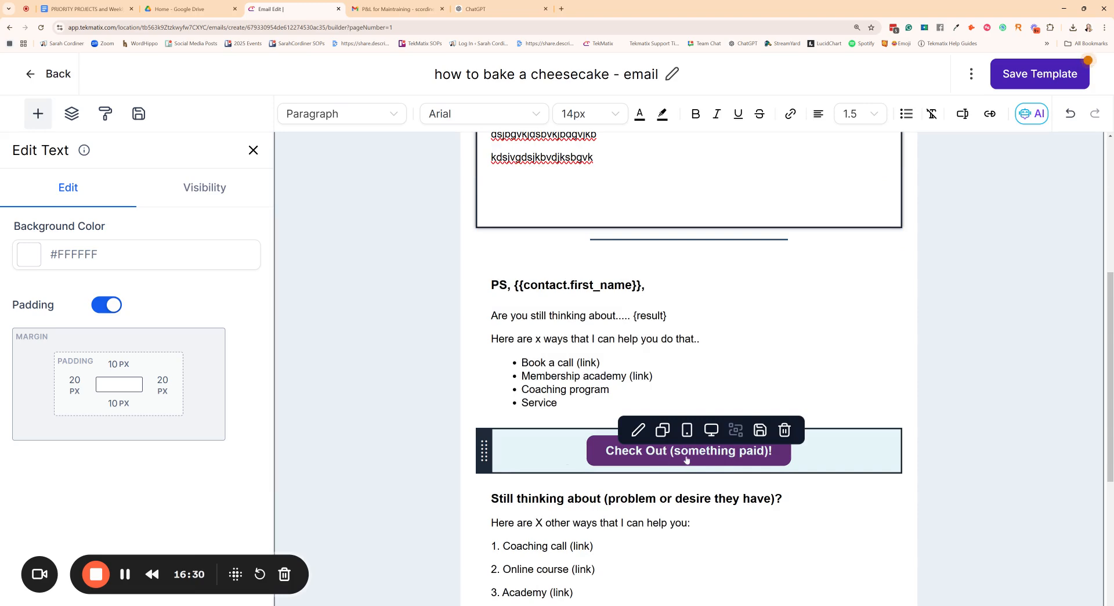
scroll(688, 458, "up", 5)
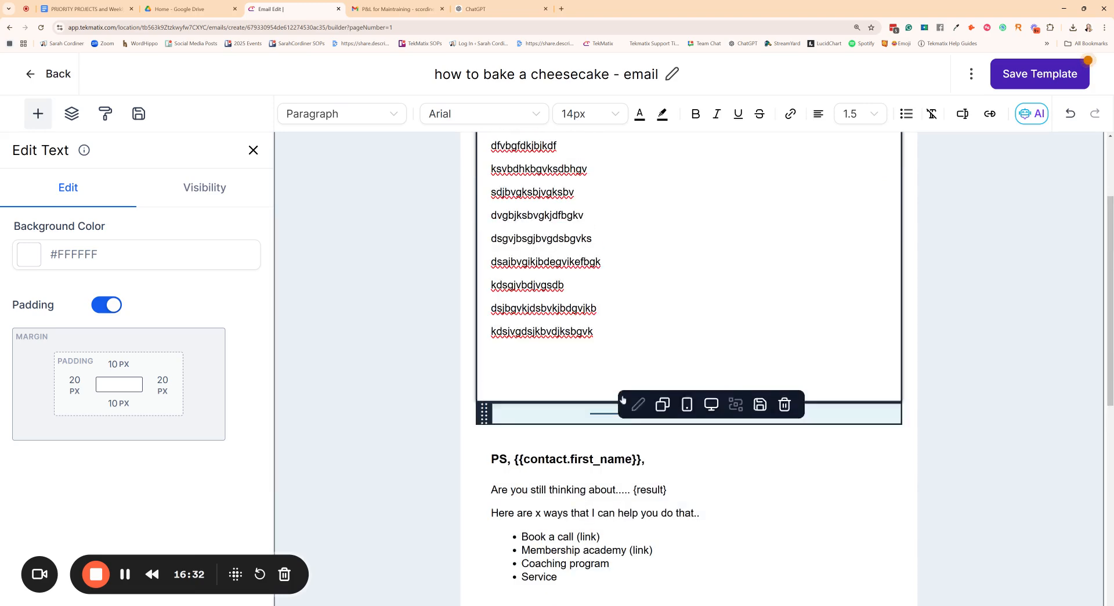
scroll(688, 459, "down", 5)
scroll(688, 458, "up", 3)
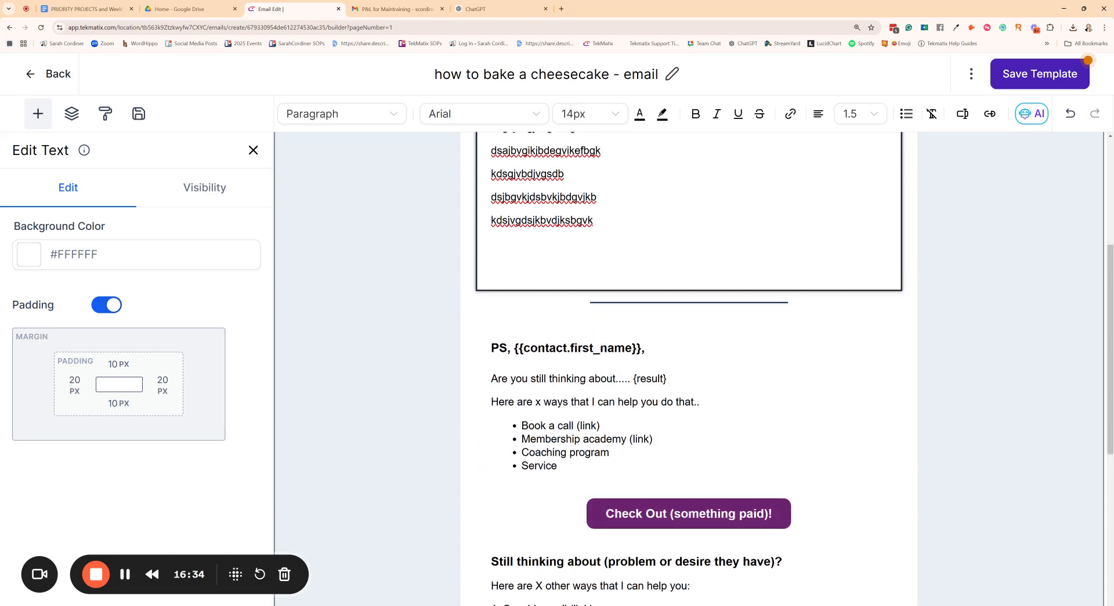
scroll(688, 369, "up", 2)
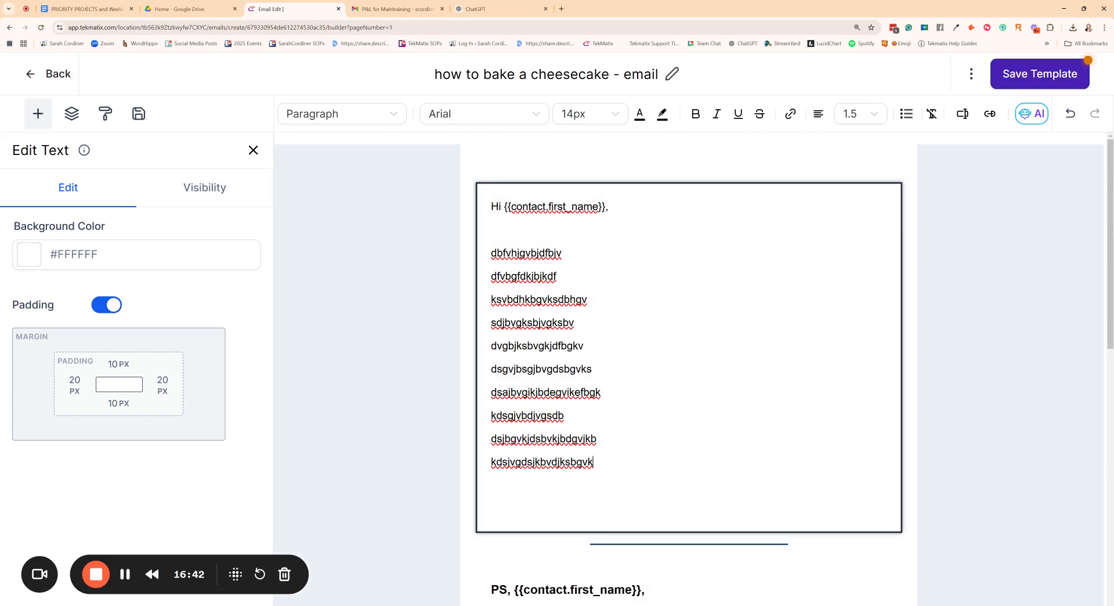
Save the cheesecake email template, then leave the template editor for the email campaigns list
left_click(1010, 78)
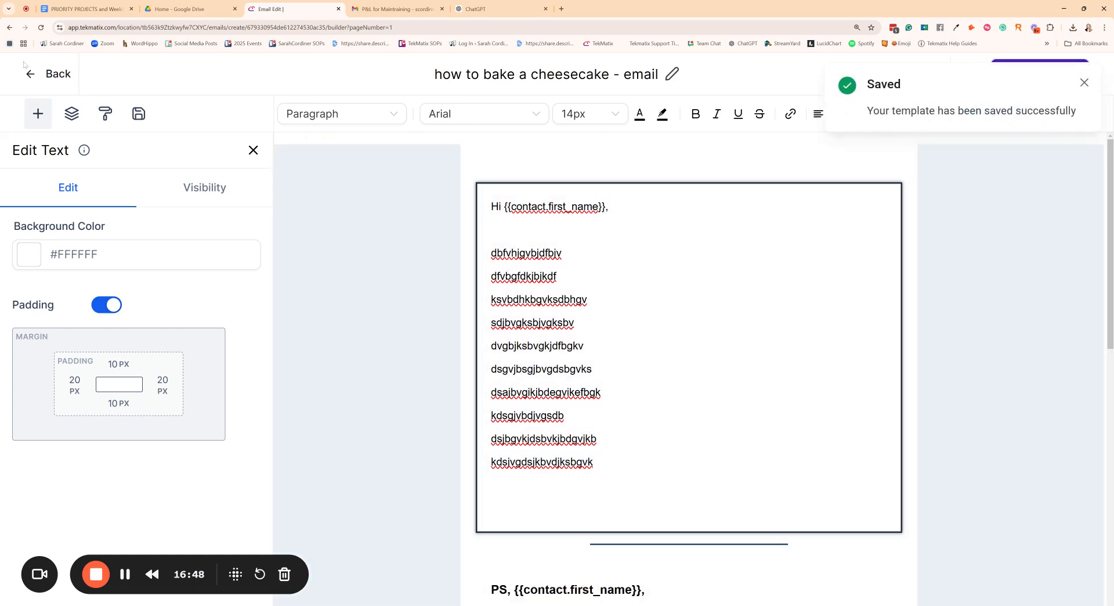
left_click(30, 74)
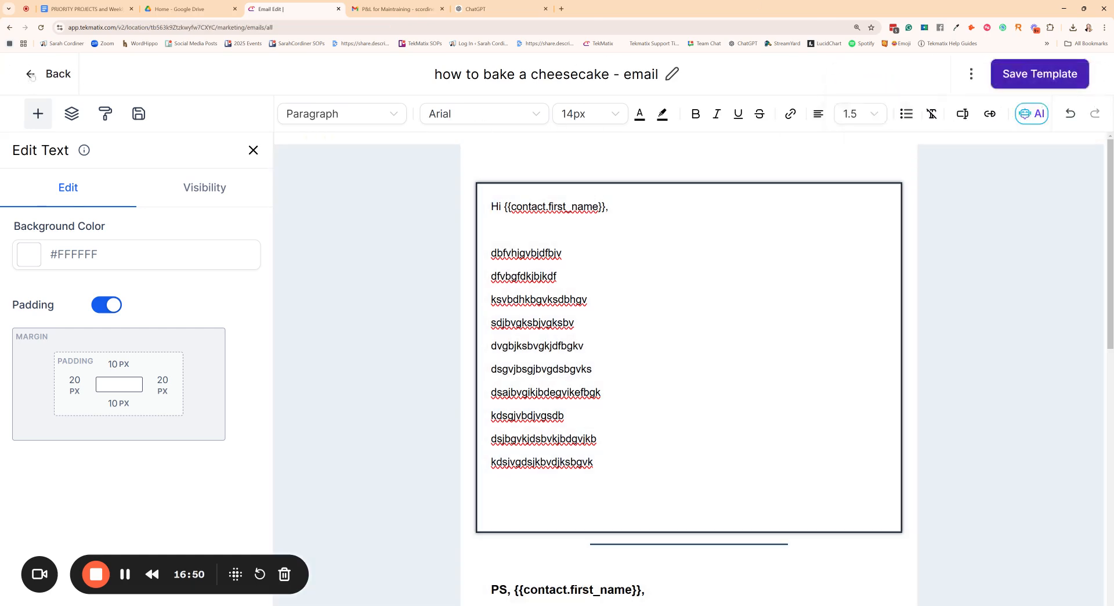
mouse_move(374, 109)
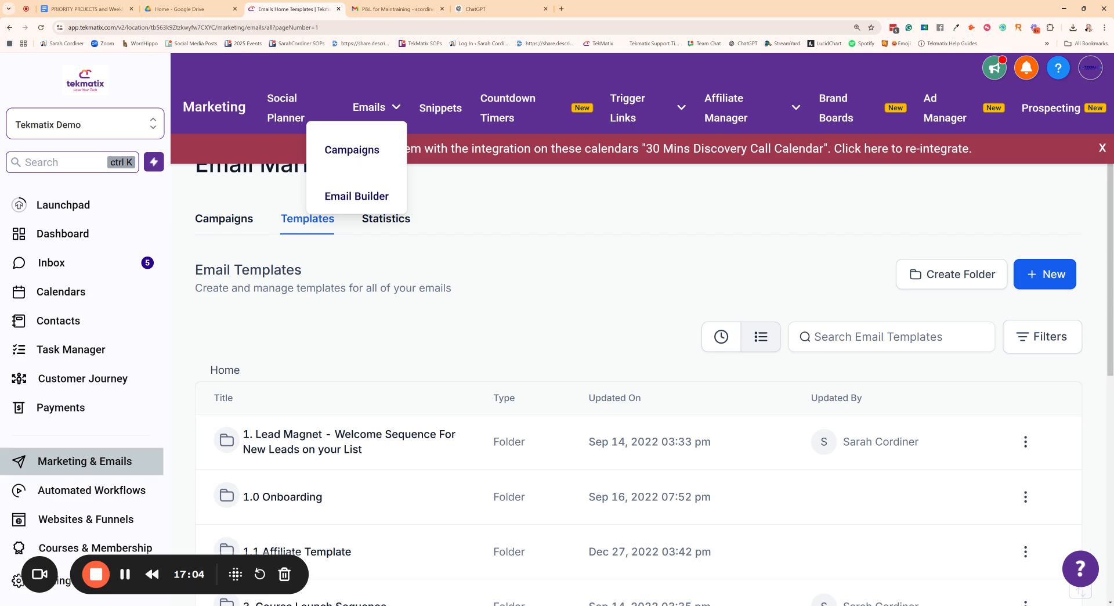
left_click(352, 150)
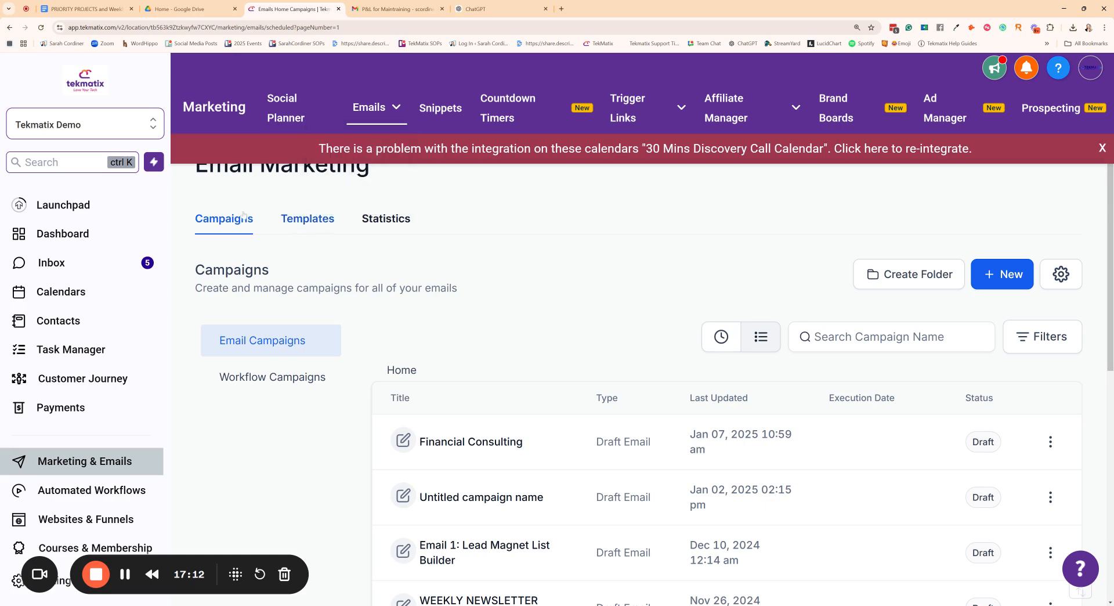
Dismiss the calendar integration warning and create a new campaign from the recent saved template "how to bake a cheesecake - email"
left_click(1102, 148)
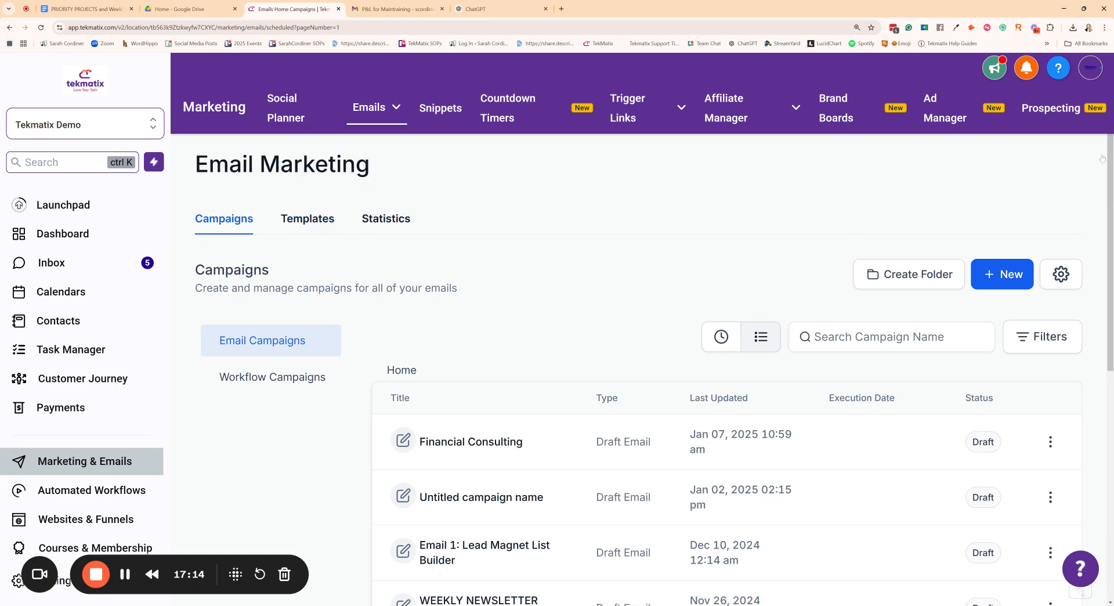
scroll(441, 232, "down", 2)
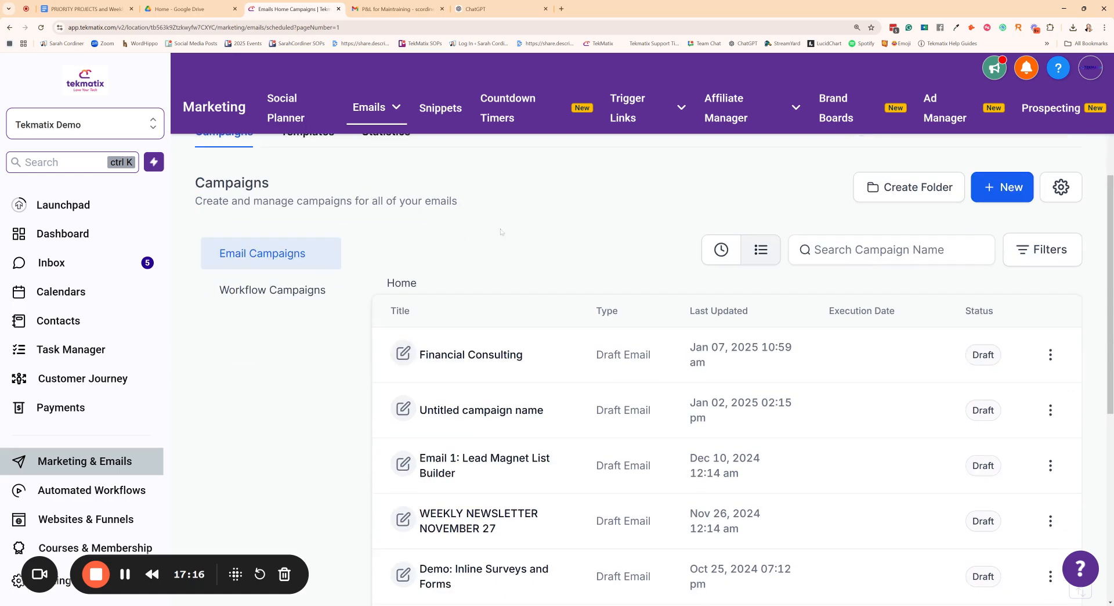
scroll(399, 257, "up", 2)
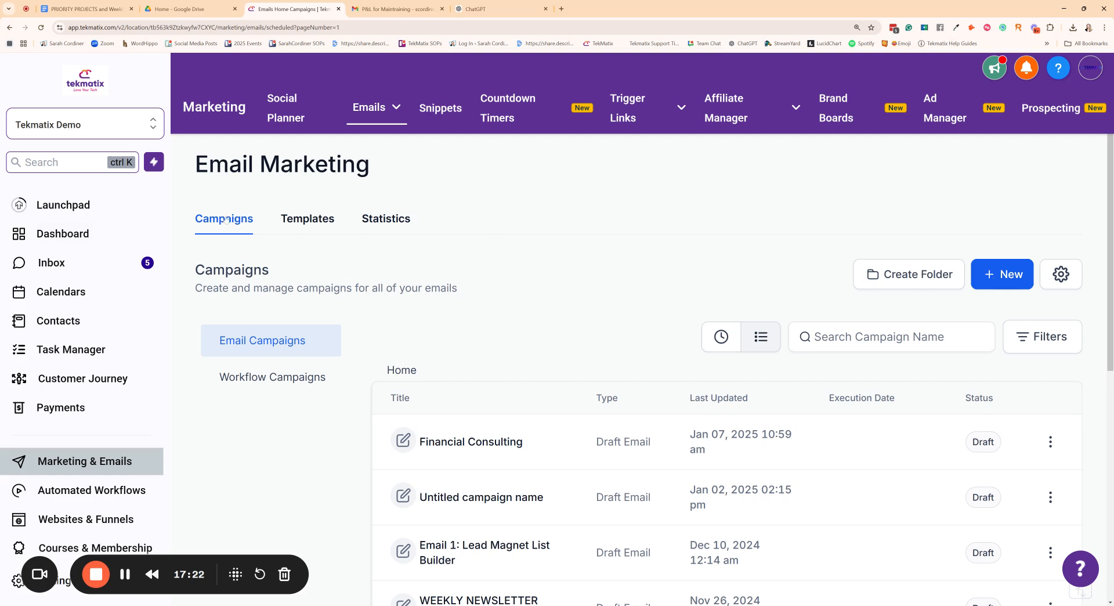
left_click(1010, 278)
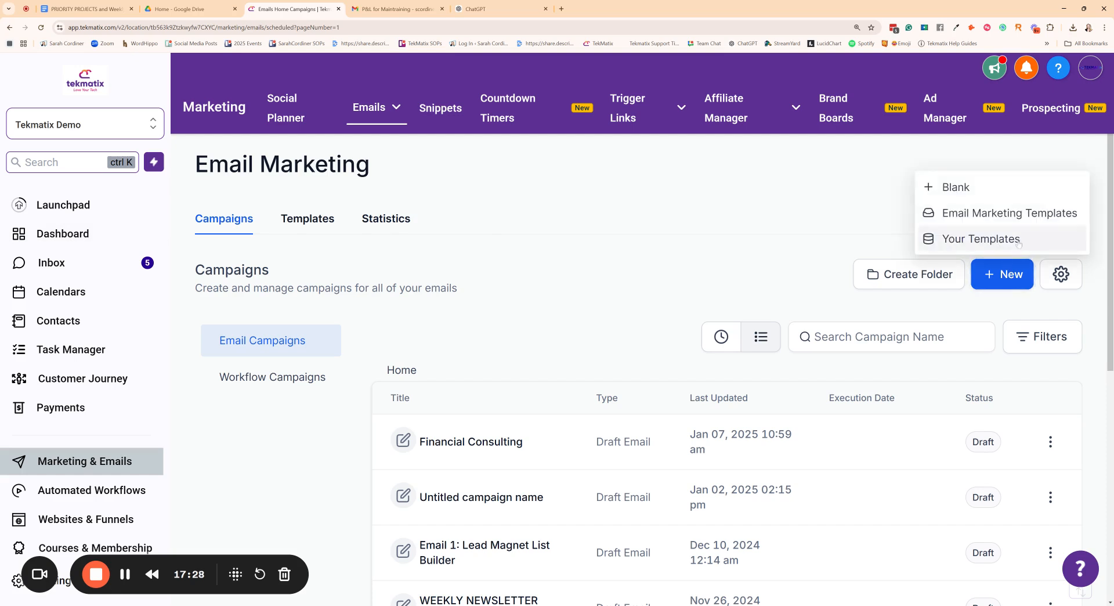
left_click(976, 241)
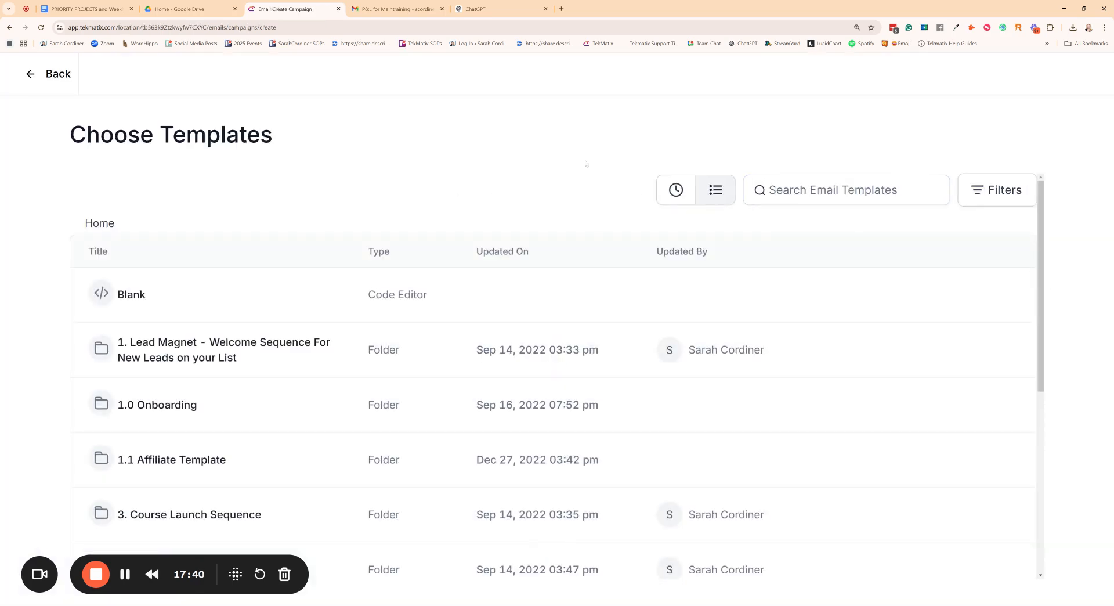
left_click(673, 193)
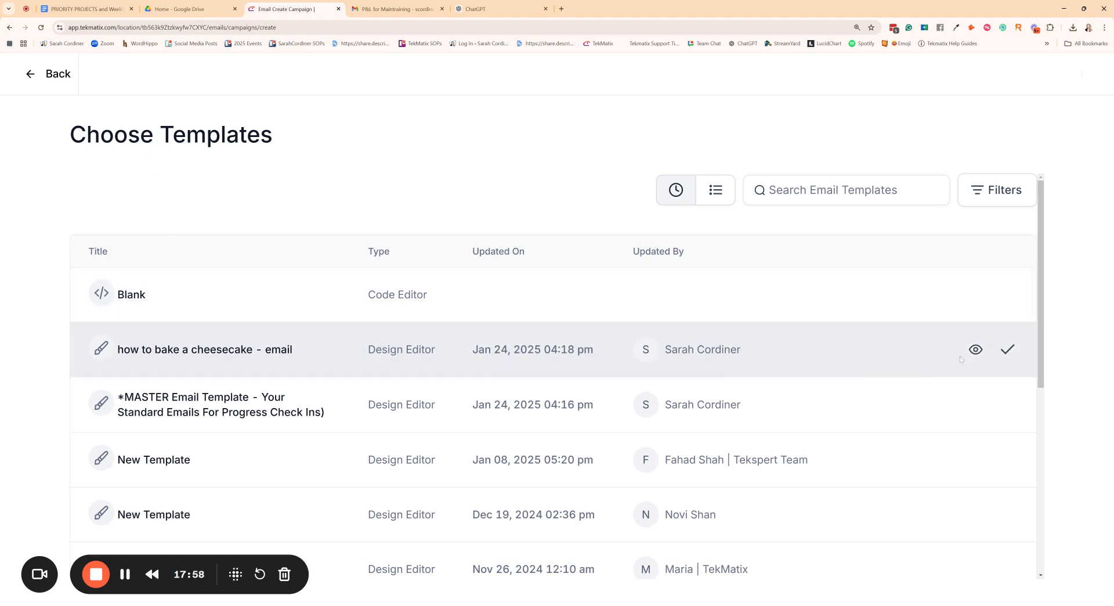
left_click(1008, 350)
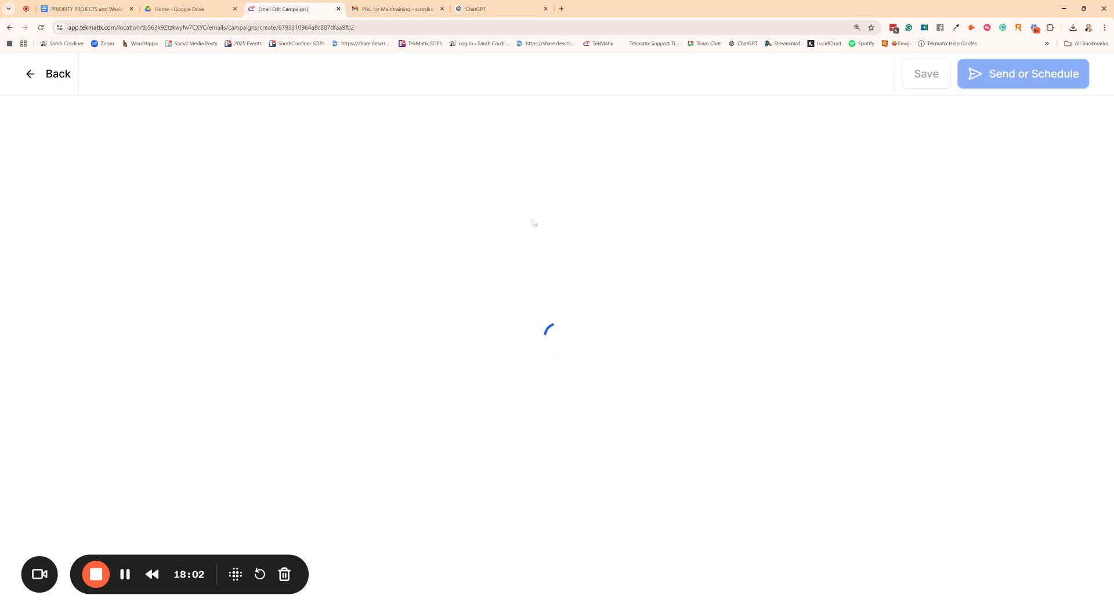
Check the campaign email from greeting to footer and proceed to its Send or Schedule settings
scroll(700, 236, "down", 3)
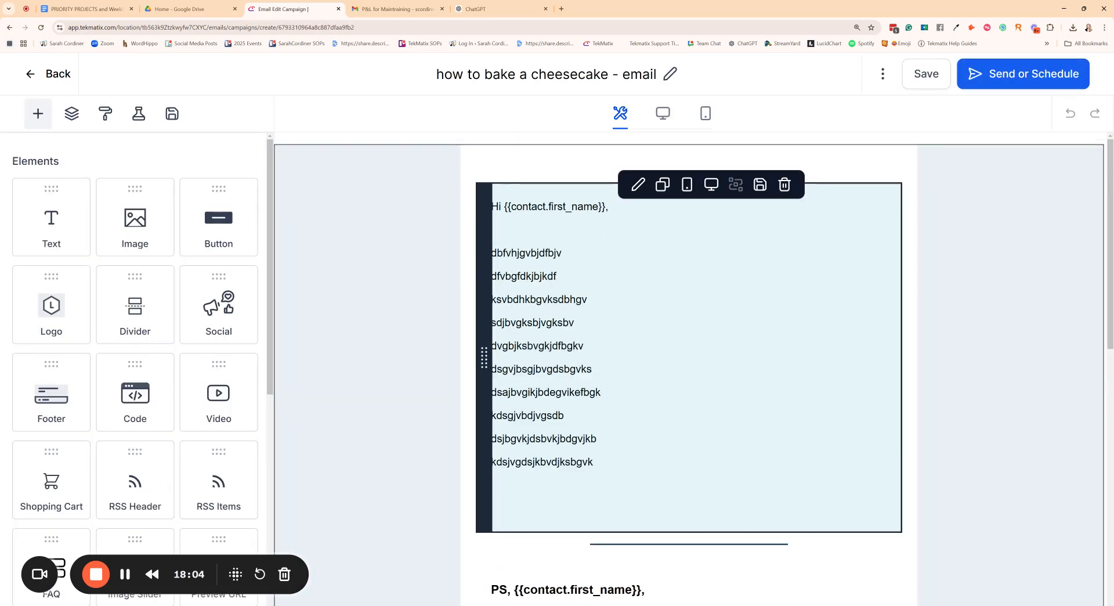
scroll(689, 365, "down", 7)
scroll(689, 348, "up", 10)
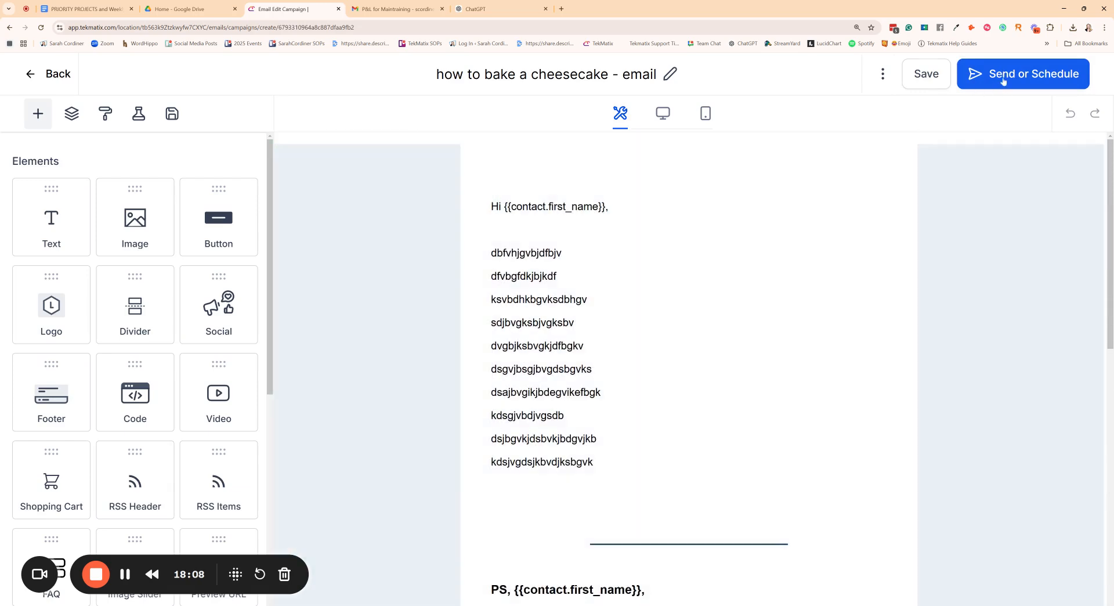
left_click(1003, 81)
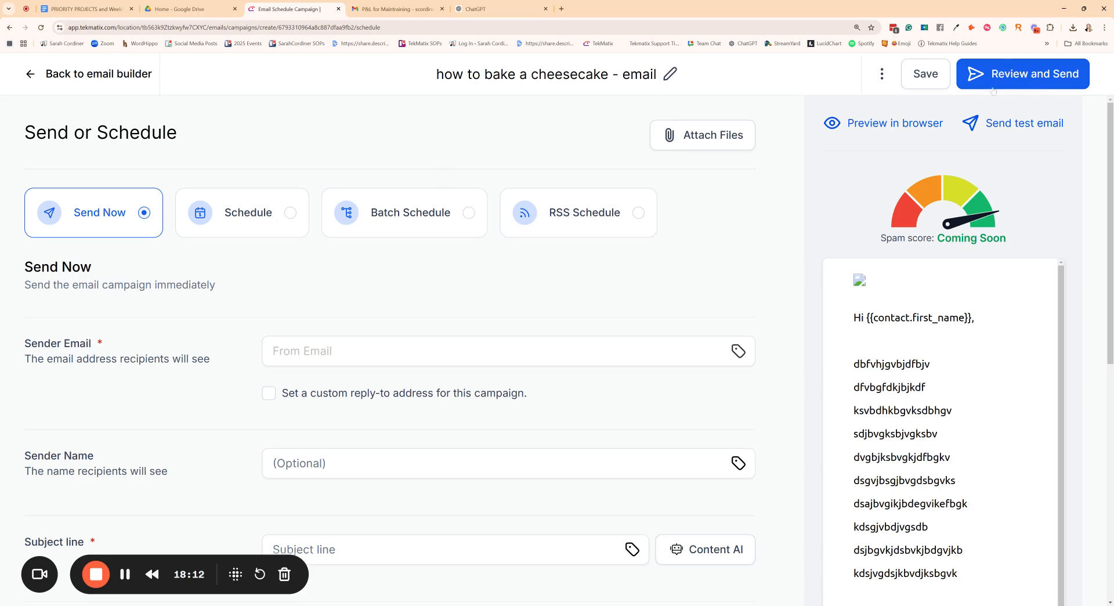
Look through the campaign's sending settings and choose the Schedule delivery option
scroll(177, 174, "down", 2)
scroll(177, 176, "up", 2)
scroll(342, 244, "down", 3)
scroll(143, 225, "up", 3)
scroll(85, 227, "down", 2)
scroll(162, 223, "up", 2)
left_click(236, 218)
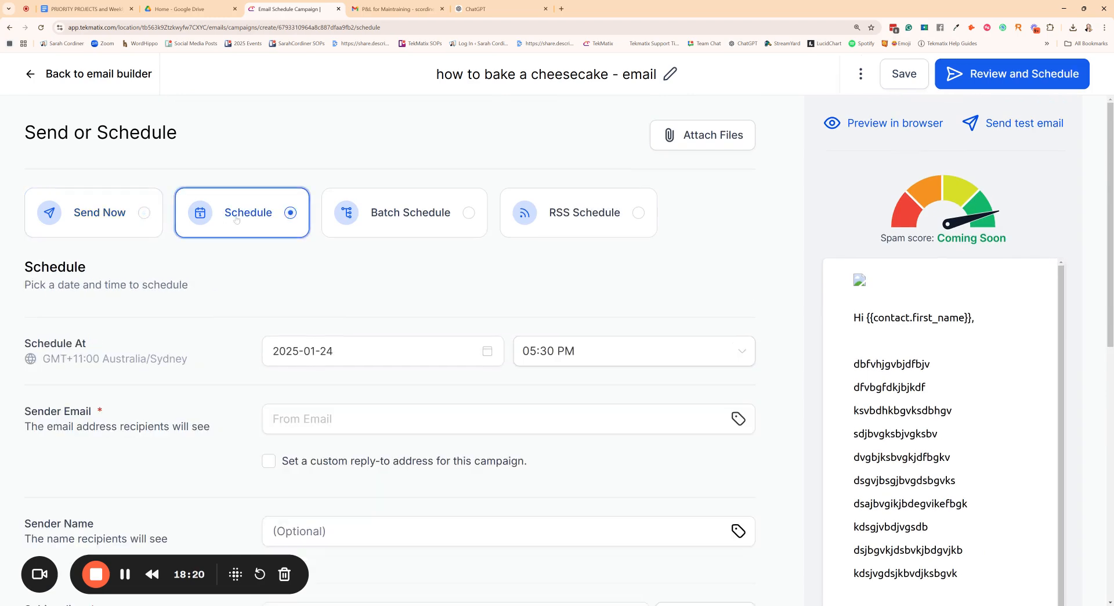
Check the Schedule option's settings, and switch the campaign's delivery option to Batch Schedule
scroll(620, 337, "down", 2)
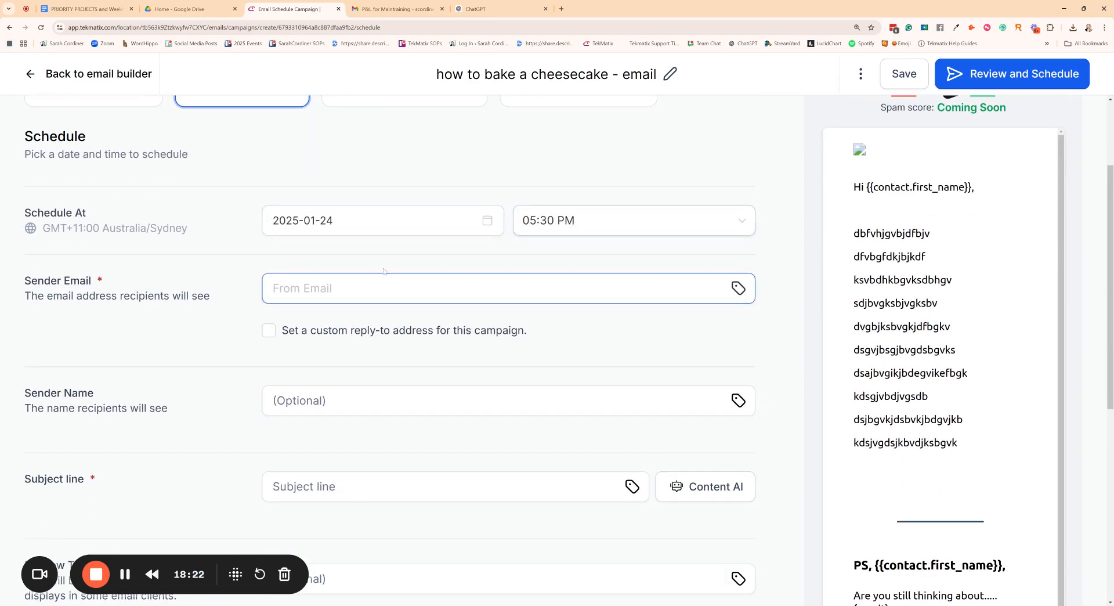
scroll(405, 248, "up", 2)
left_click(437, 210)
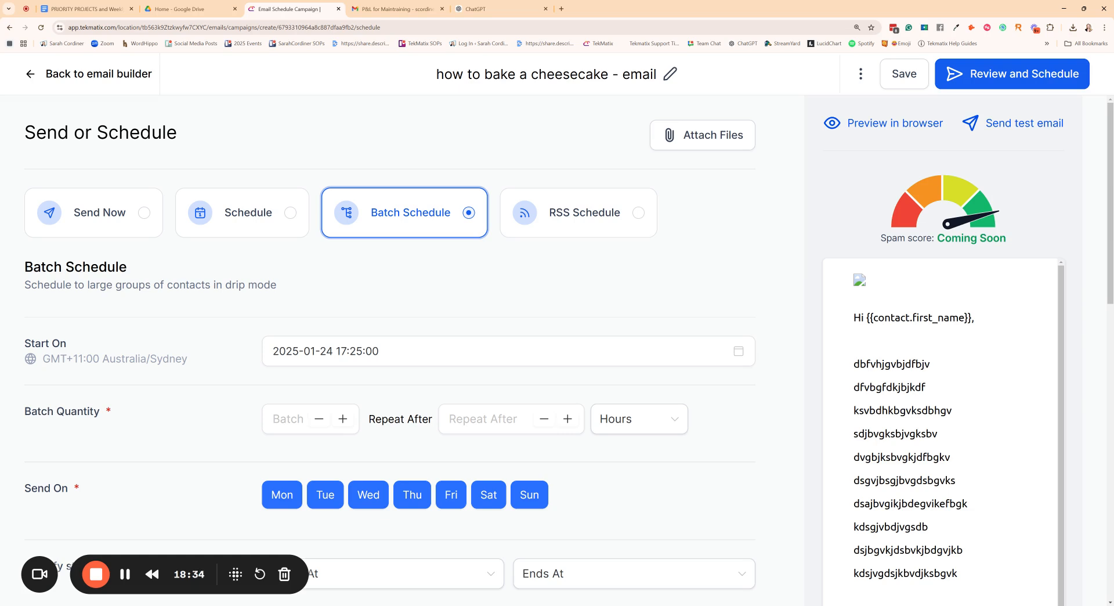
Look through the Batch Schedule settings, including start time, batch quantity, send days, and start and end times
scroll(401, 291, "down", 2)
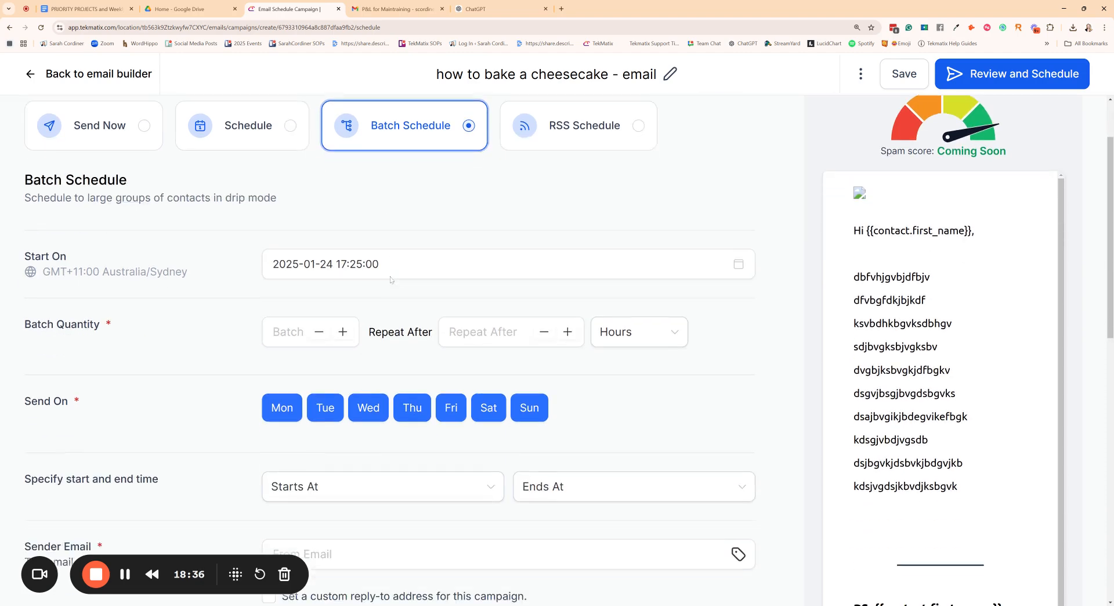
scroll(390, 280, "up", 2)
scroll(391, 279, "down", 2)
scroll(391, 279, "up", 2)
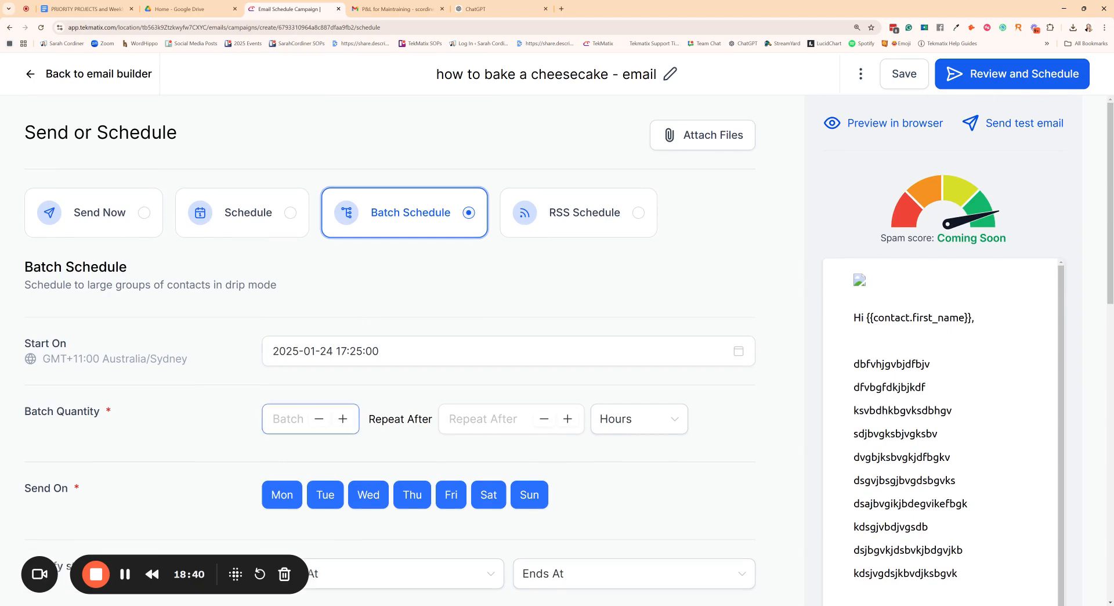
scroll(312, 360, "down", 1)
scroll(312, 360, "up", 1)
scroll(426, 246, "down", 2)
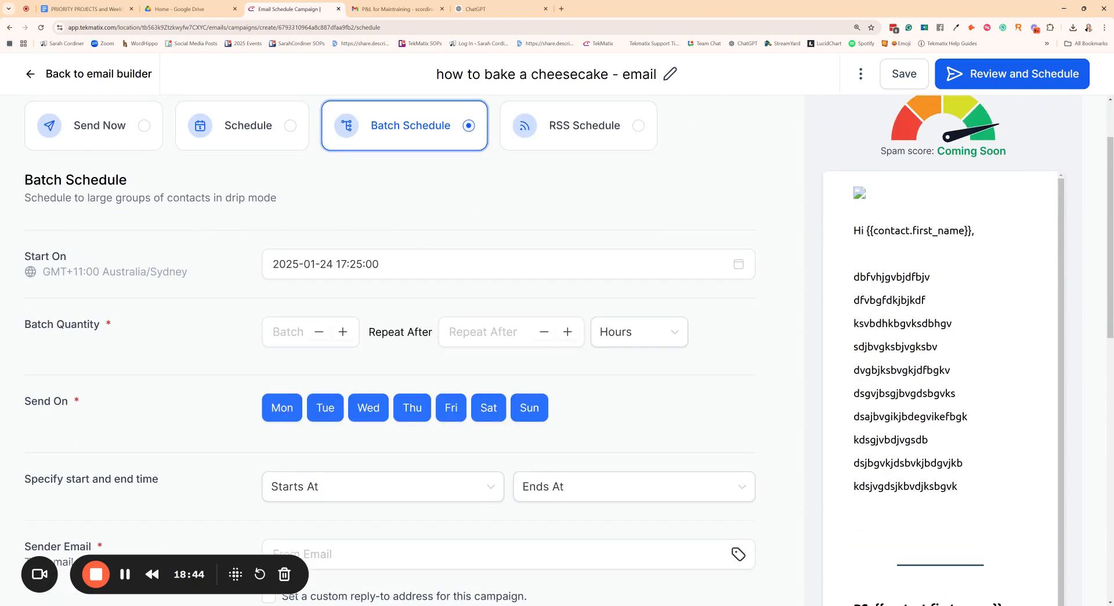
scroll(426, 247, "down", 1)
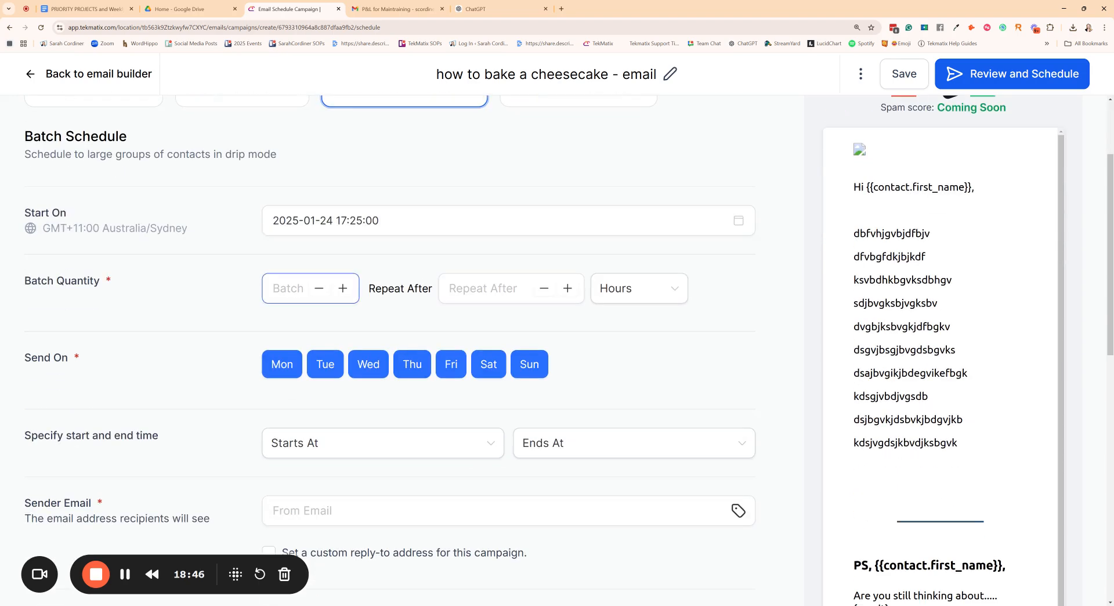
scroll(106, 368, "up", 2)
mouse_move(23, 368)
left_mouse_down()
mouse_move(92, 377)
mouse_move(23, 368)
left_mouse_up()
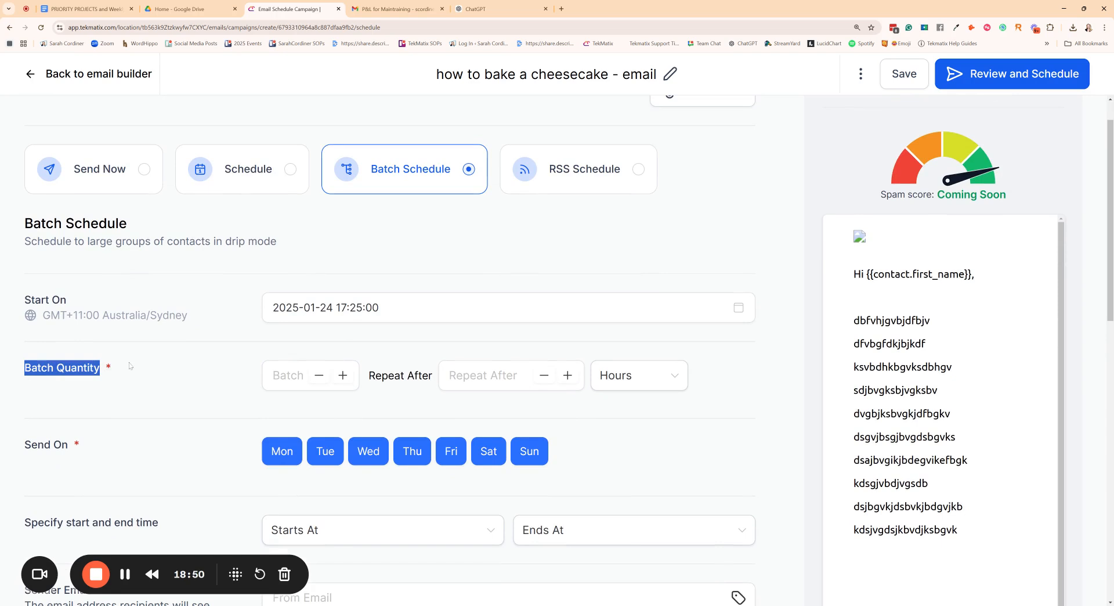
Set the batch quantity to 500, repeating after 1 hour
left_click(287, 375)
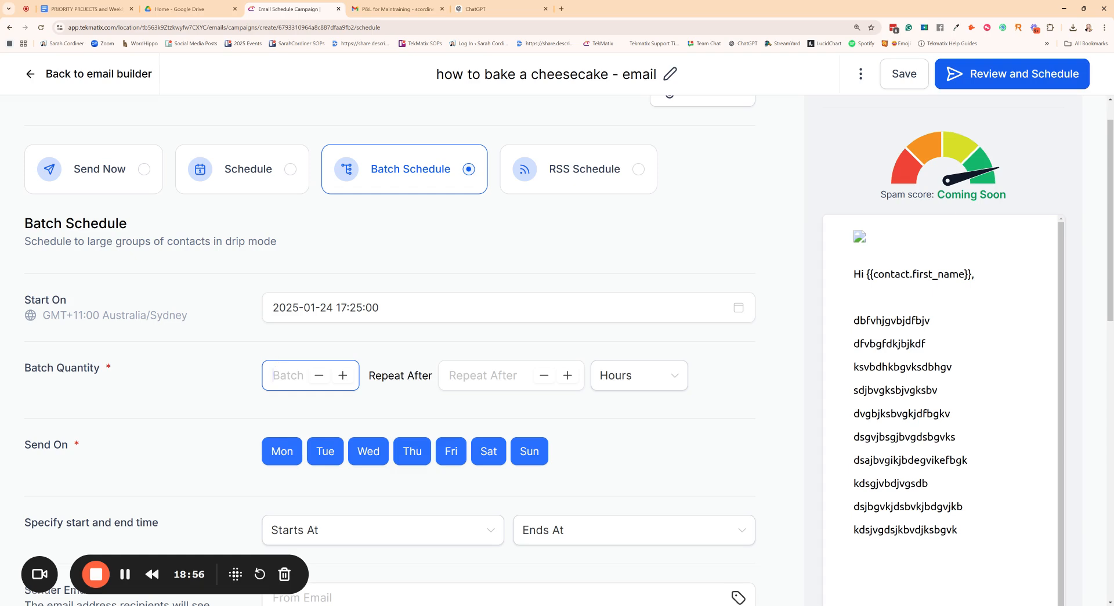
type("500")
left_click(487, 375)
type("1")
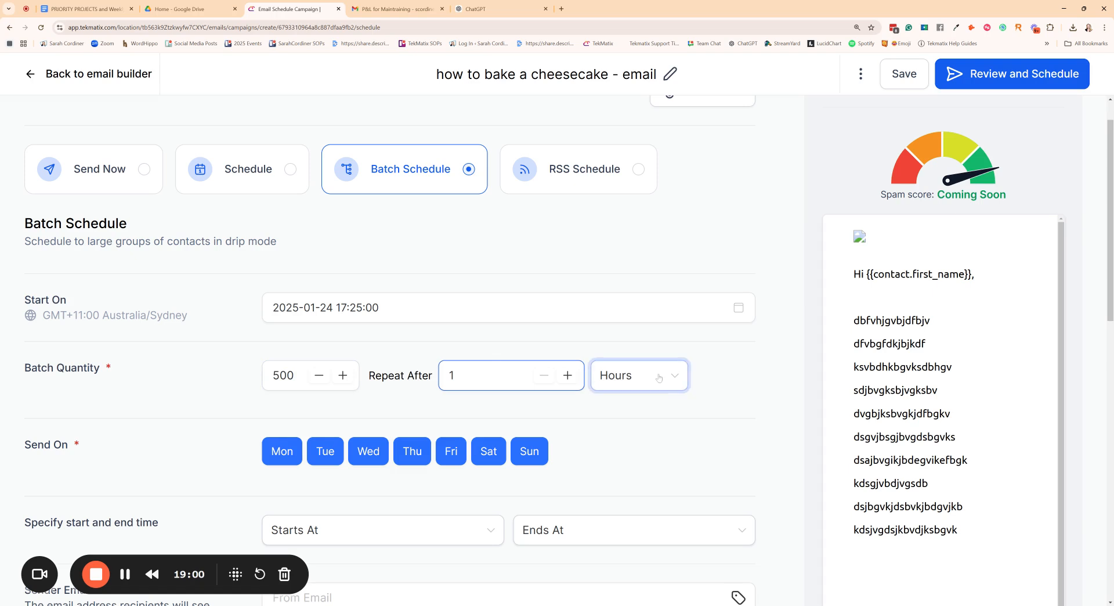
left_click(638, 375)
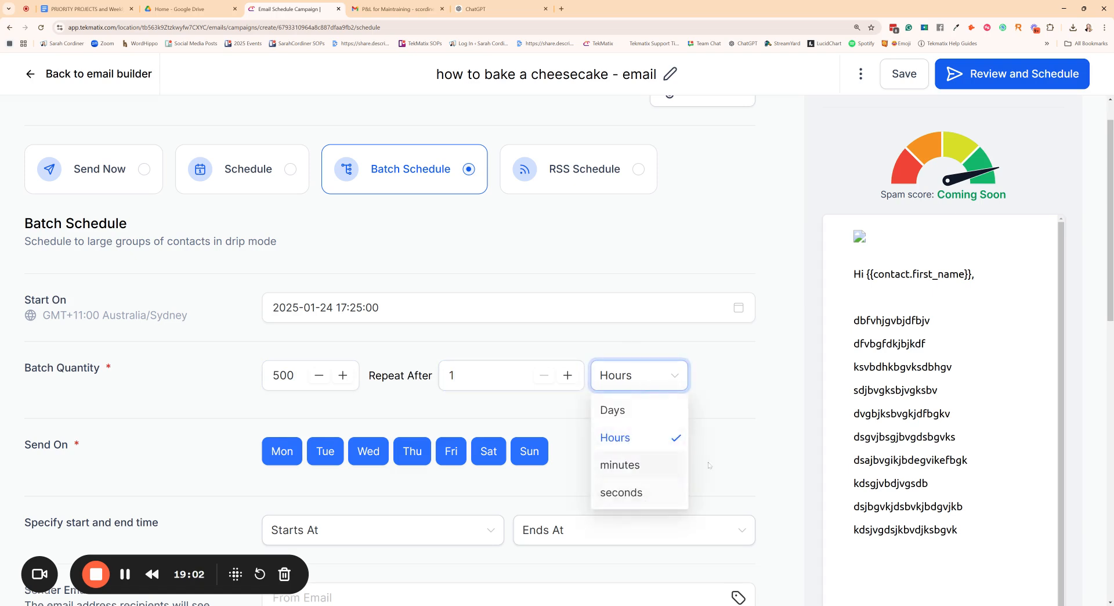
Change the batch quantity to 3000
left_click_drag(297, 377, 241, 383)
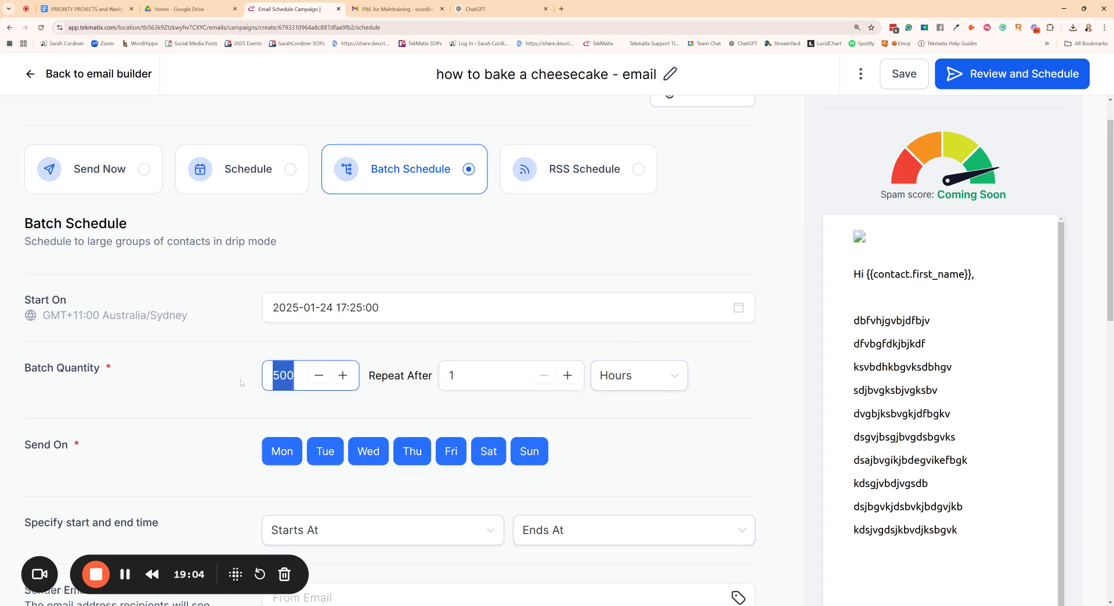
key("BackSpace")
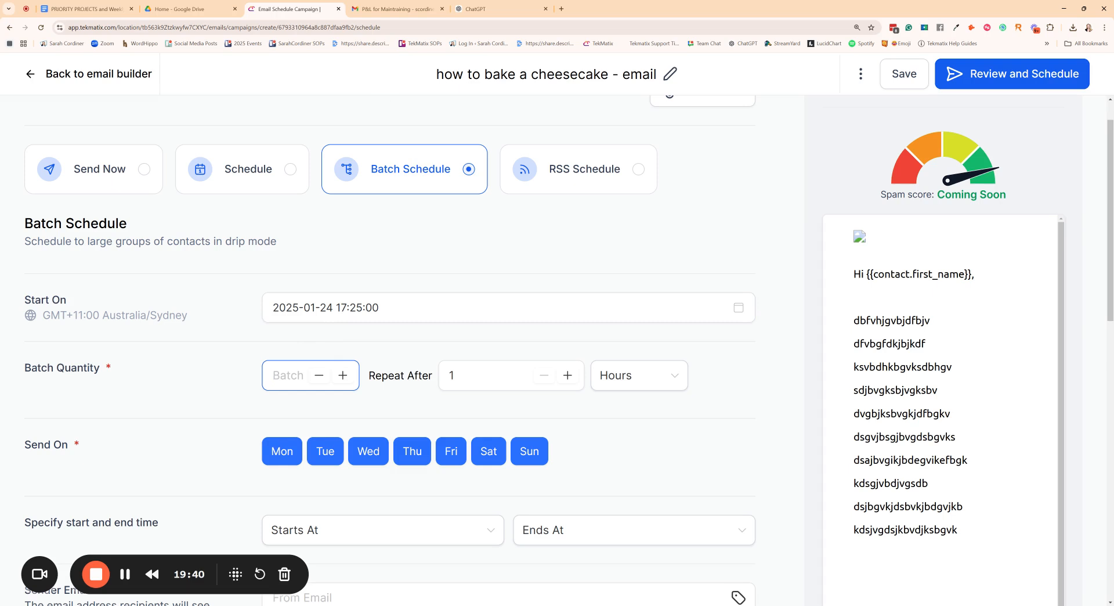
type("3000")
left_click(486, 376)
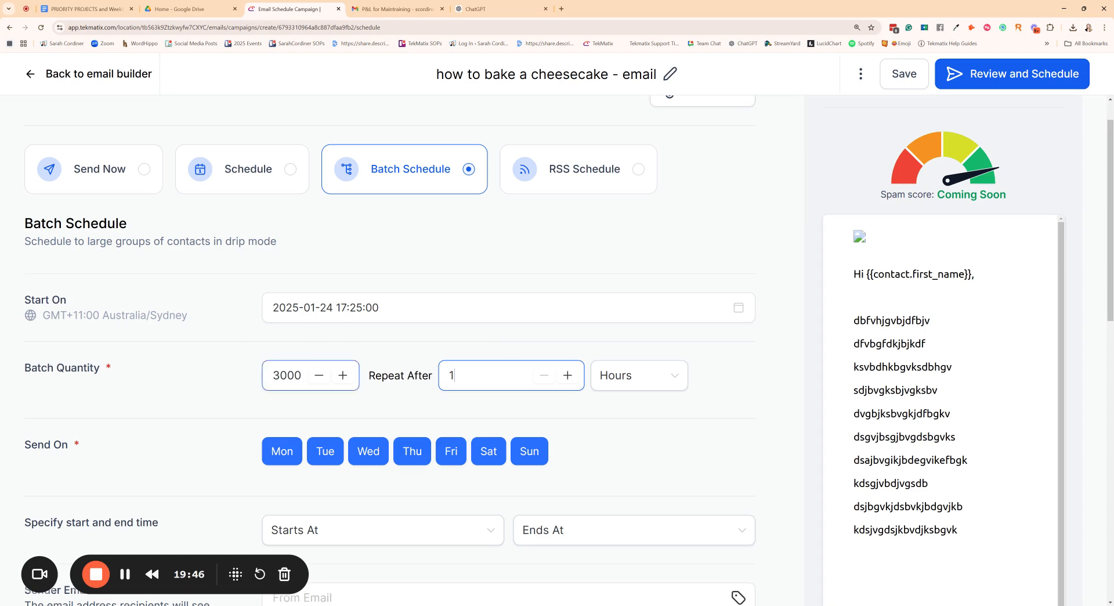
Review the batch timing and send-day settings, comparing them with the Send Now option before returning to Batch Schedule
scroll(244, 344, "down", 3)
scroll(343, 195, "up", 2)
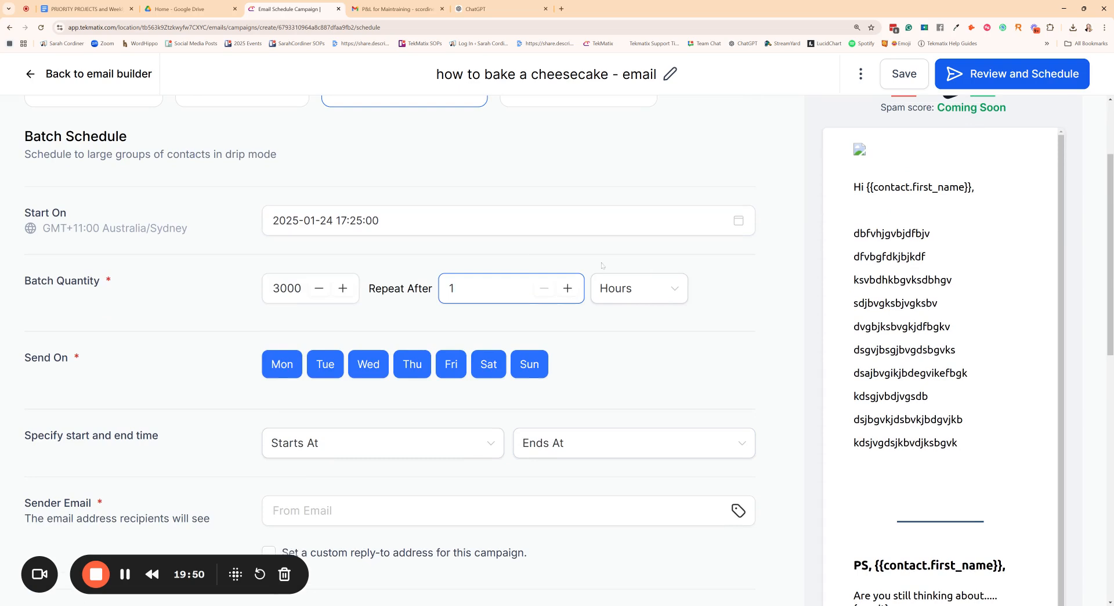
scroll(325, 286, "up", 2)
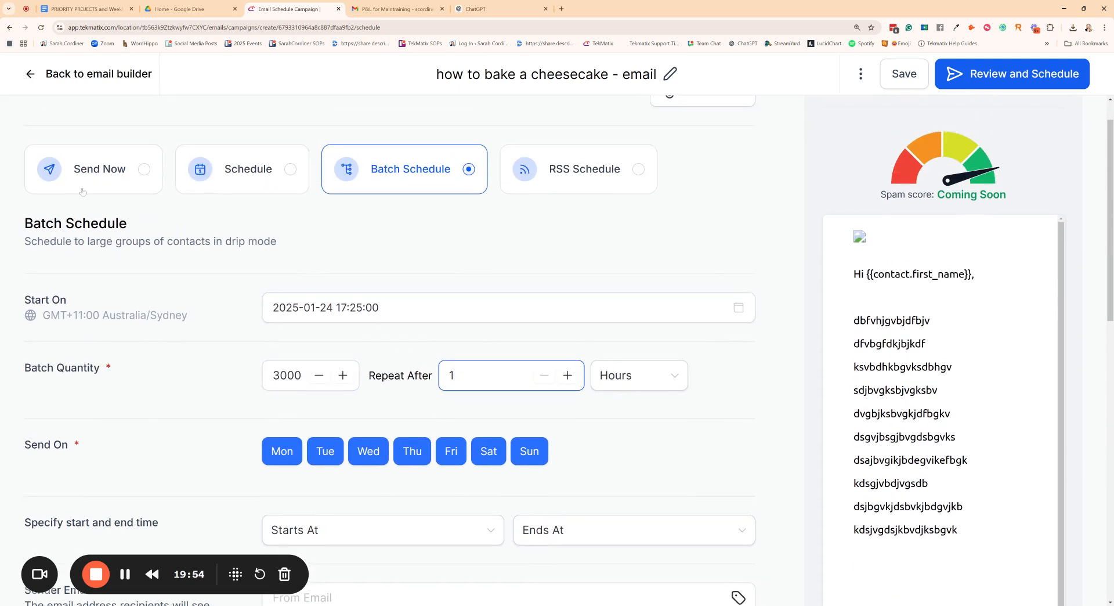
scroll(388, 329, "down", 3)
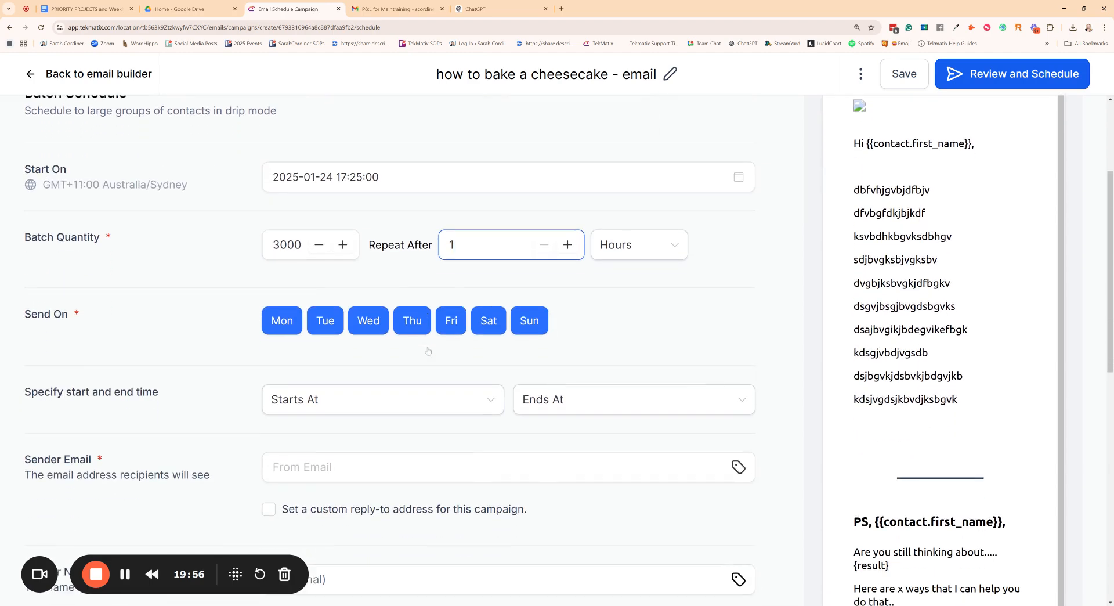
scroll(335, 270, "up", 2)
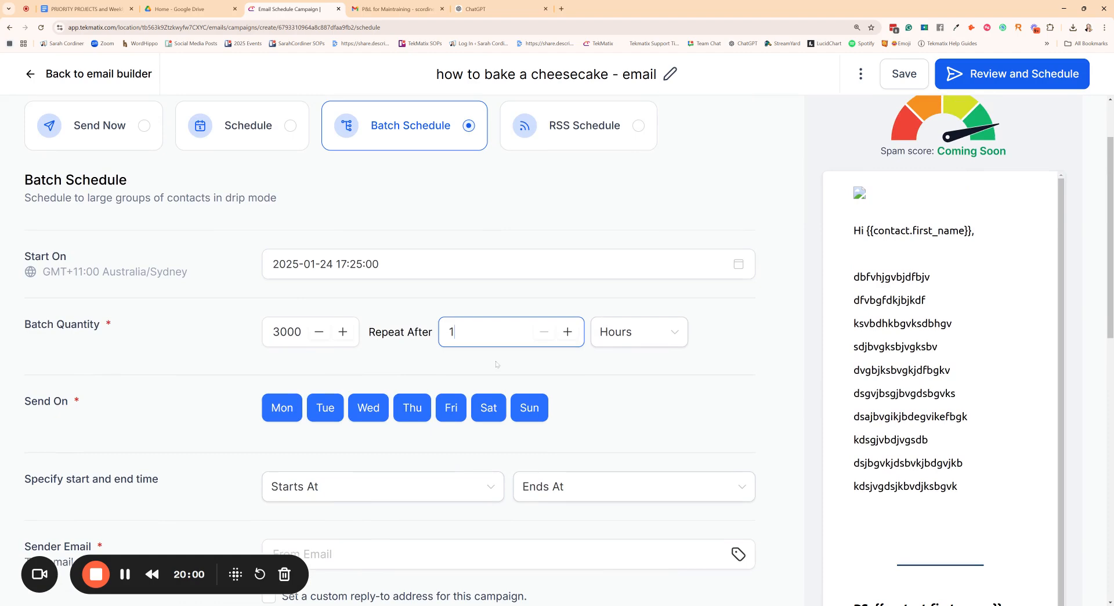
scroll(493, 372, "up", 2)
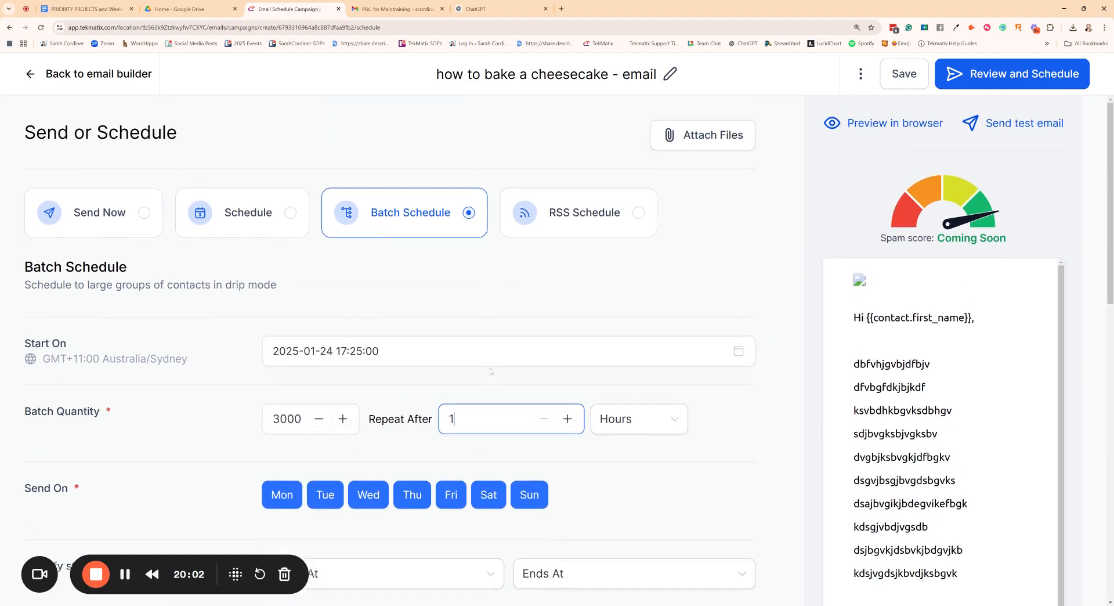
scroll(492, 372, "down", 2)
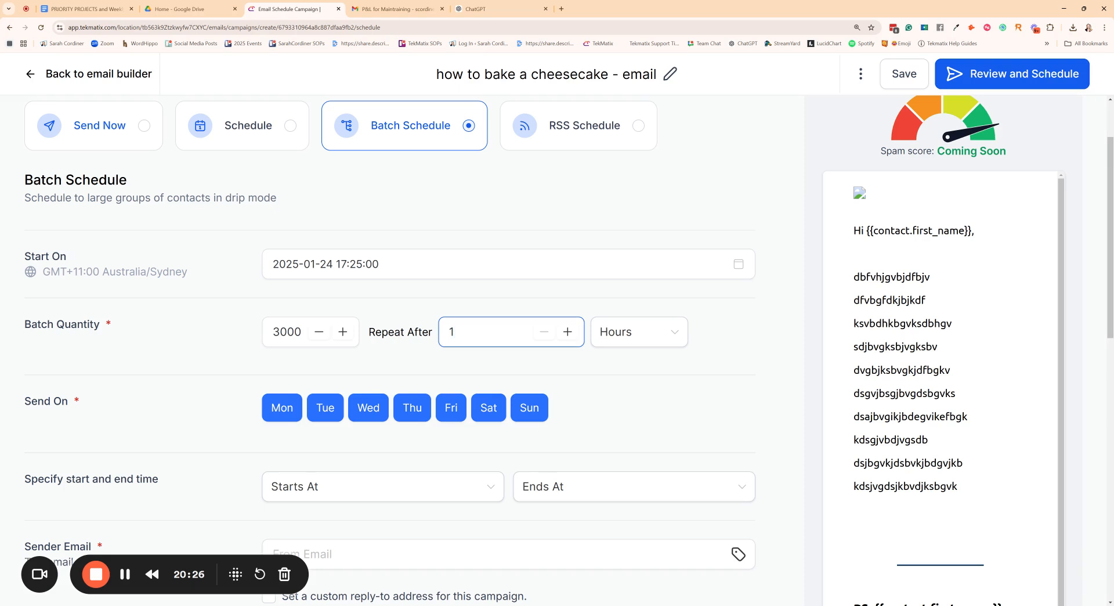
left_click(99, 126)
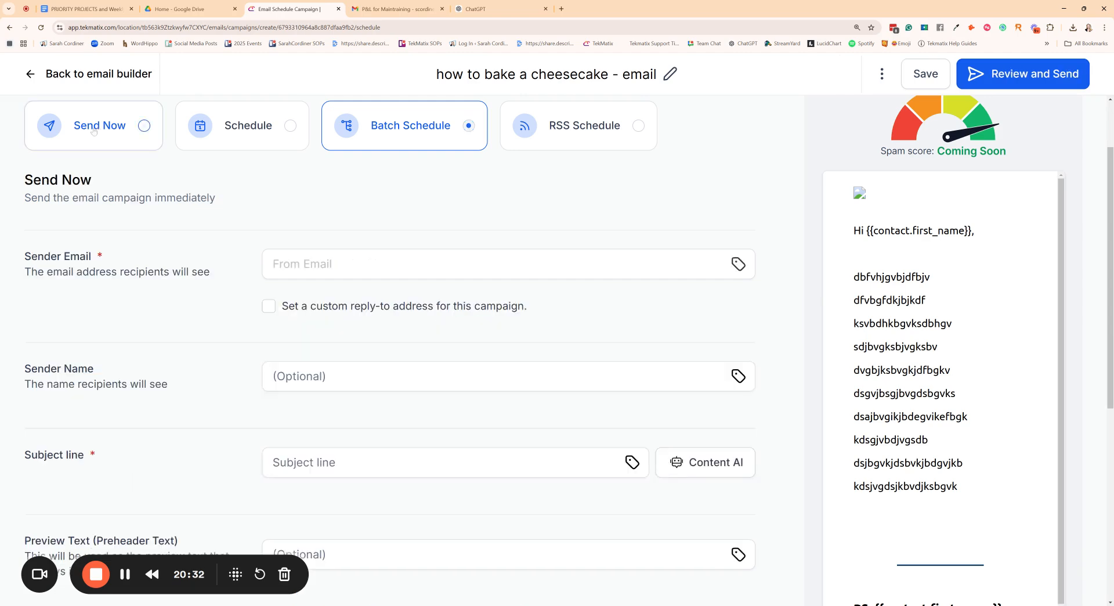
left_click(396, 119)
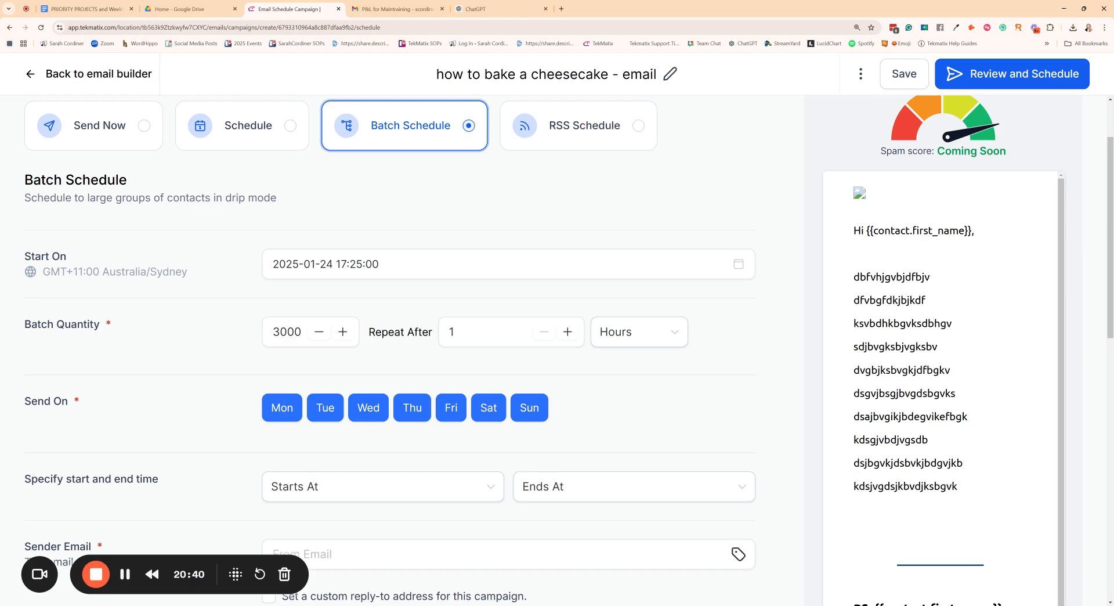
Examine the Batch Schedule form from its start time to the preview text, including the repeat-interval units and sender fields
scroll(407, 241, "up", 1)
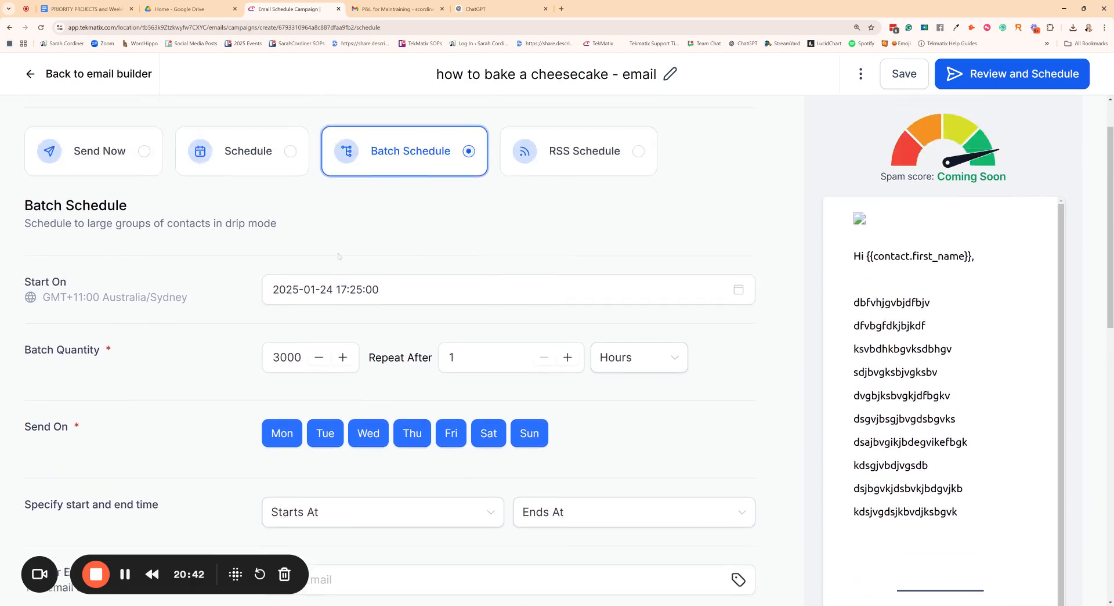
scroll(407, 241, "down", 7)
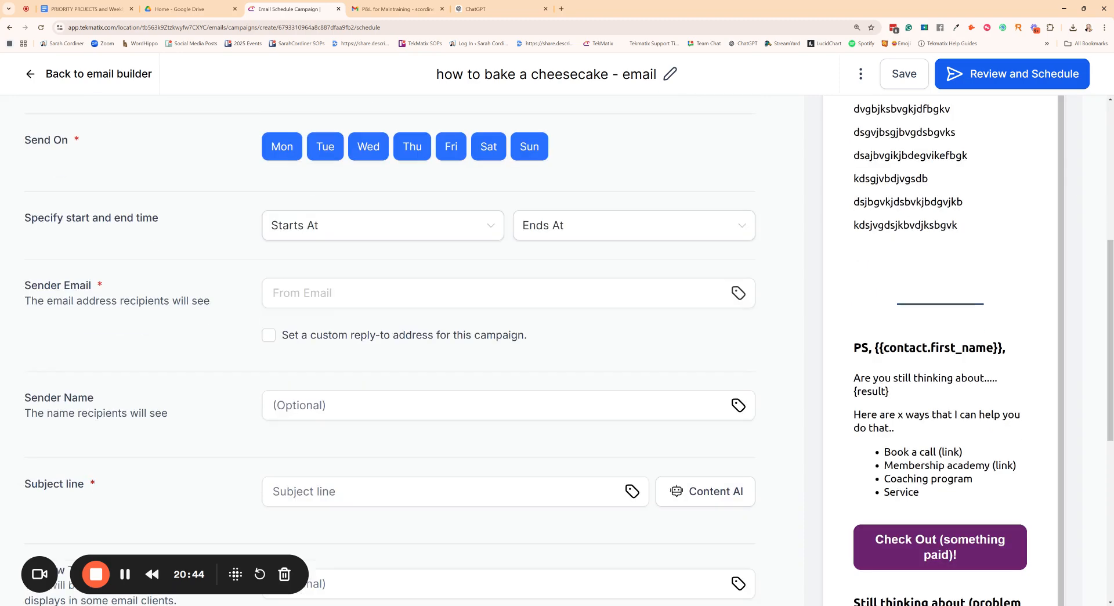
scroll(383, 441, "up", 8)
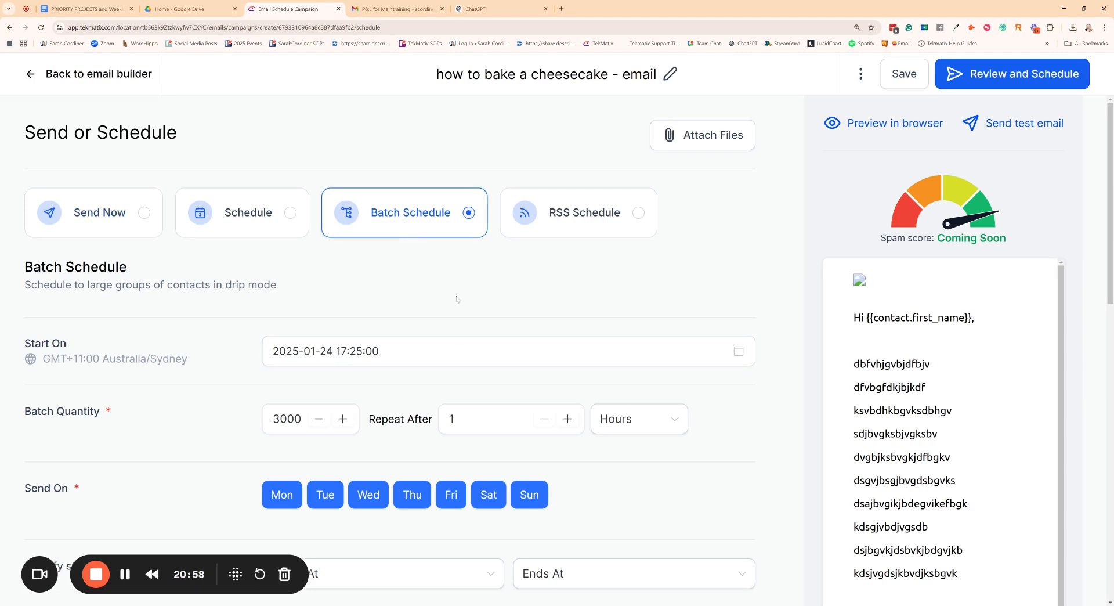
scroll(456, 299, "down", 6)
scroll(426, 273, "up", 5)
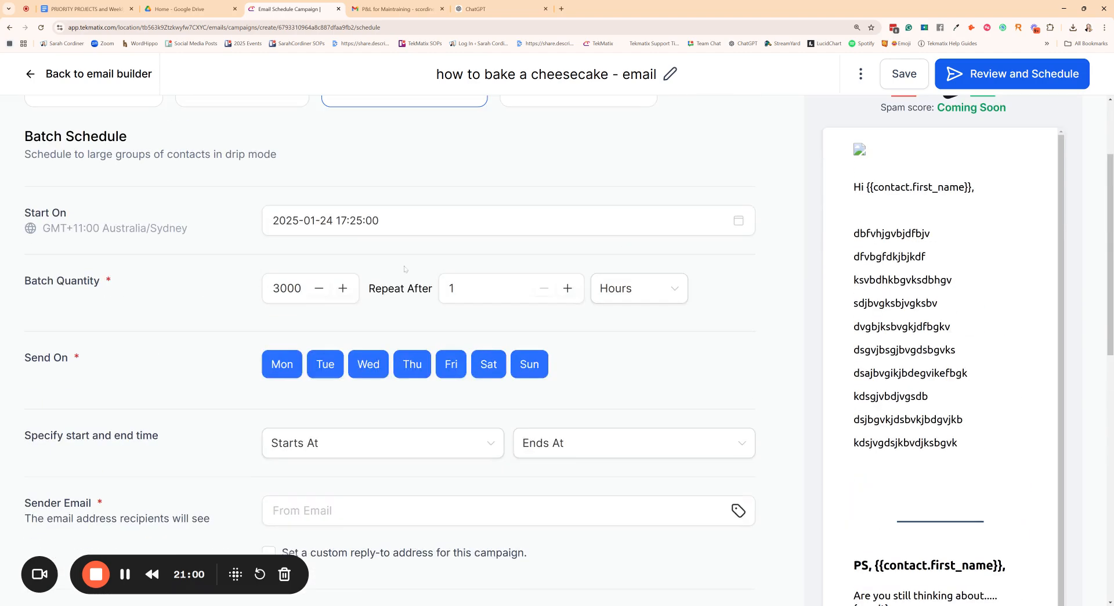
scroll(349, 333, "down", 1)
scroll(350, 333, "down", 1)
left_click(626, 288)
left_click(612, 350)
scroll(309, 376, "down", 1)
scroll(309, 376, "down", 4)
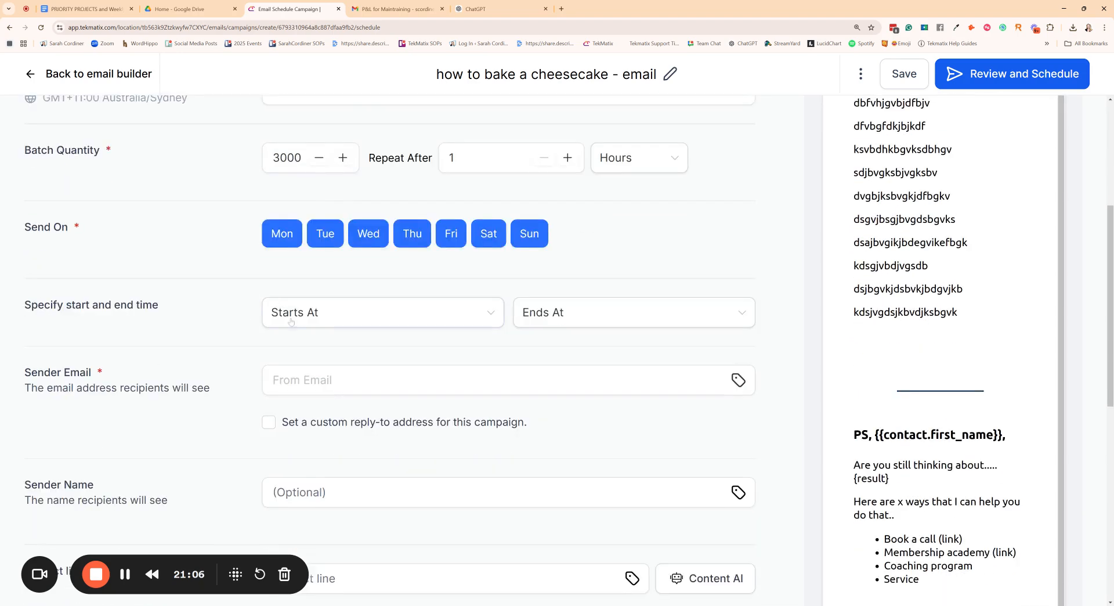
left_click(302, 206)
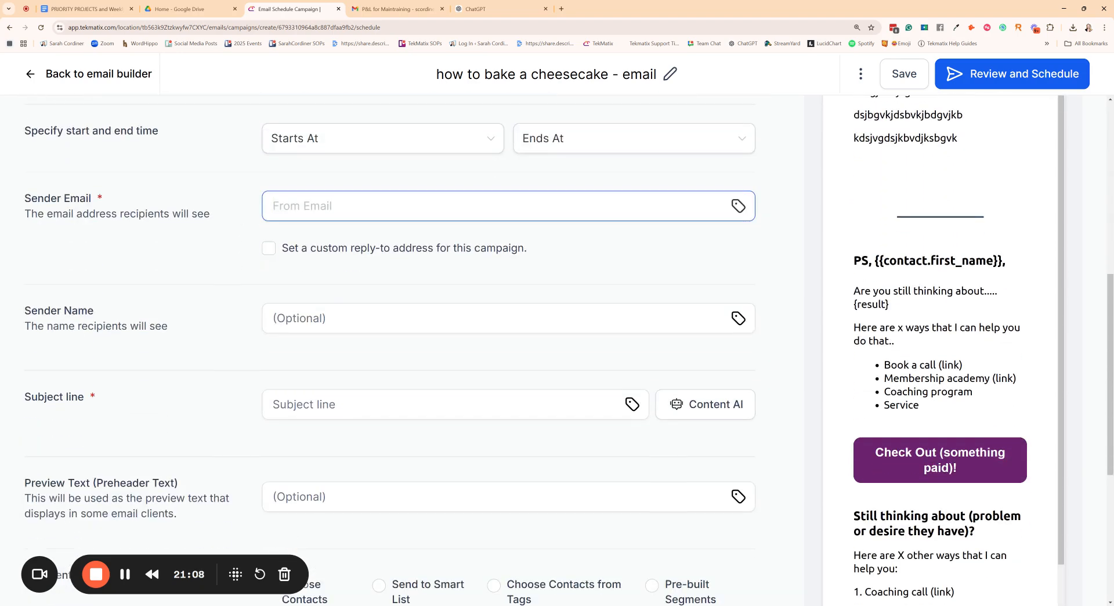
scroll(420, 214, "up", 4)
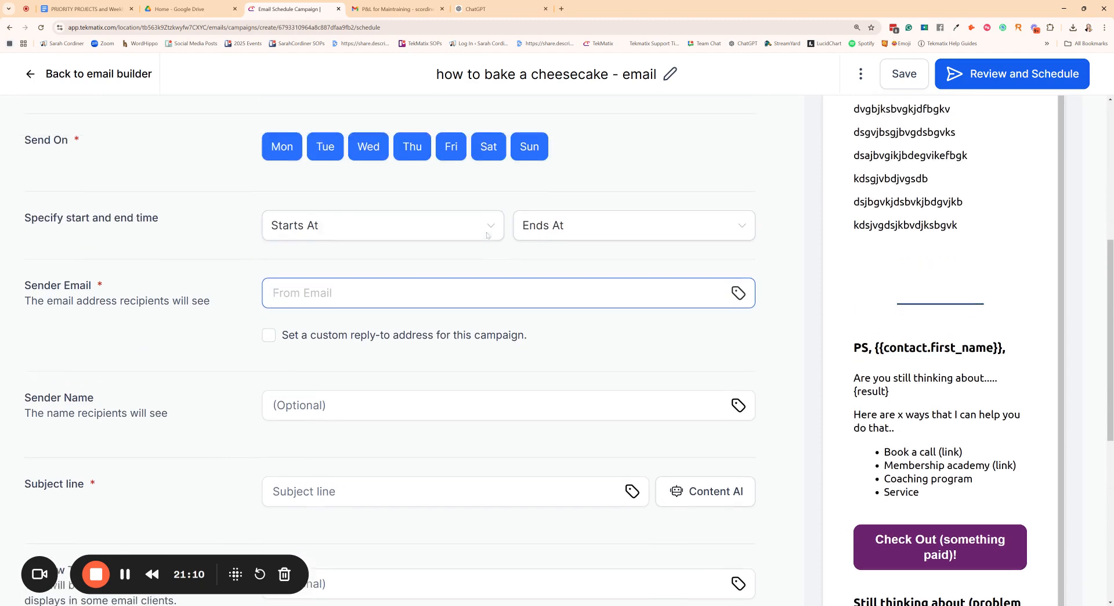
scroll(420, 215, "up", 4)
Switch to Send Now and examine its sender email, sender name, subject line and preview text fields
left_click(58, 222)
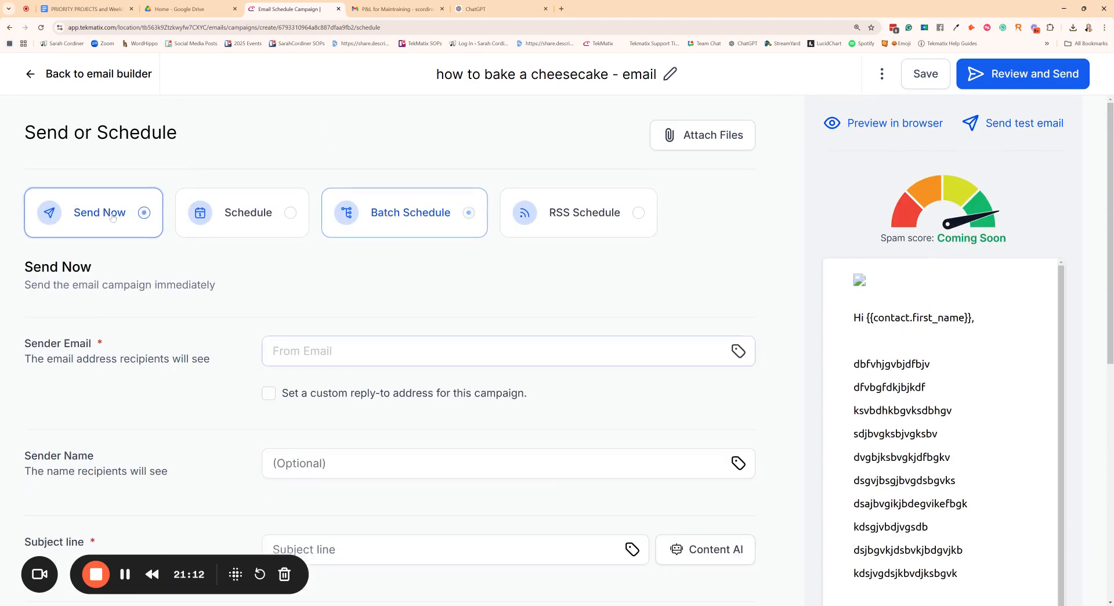
scroll(325, 295, "down", 3)
scroll(359, 301, "up", 2)
scroll(371, 290, "down", 2)
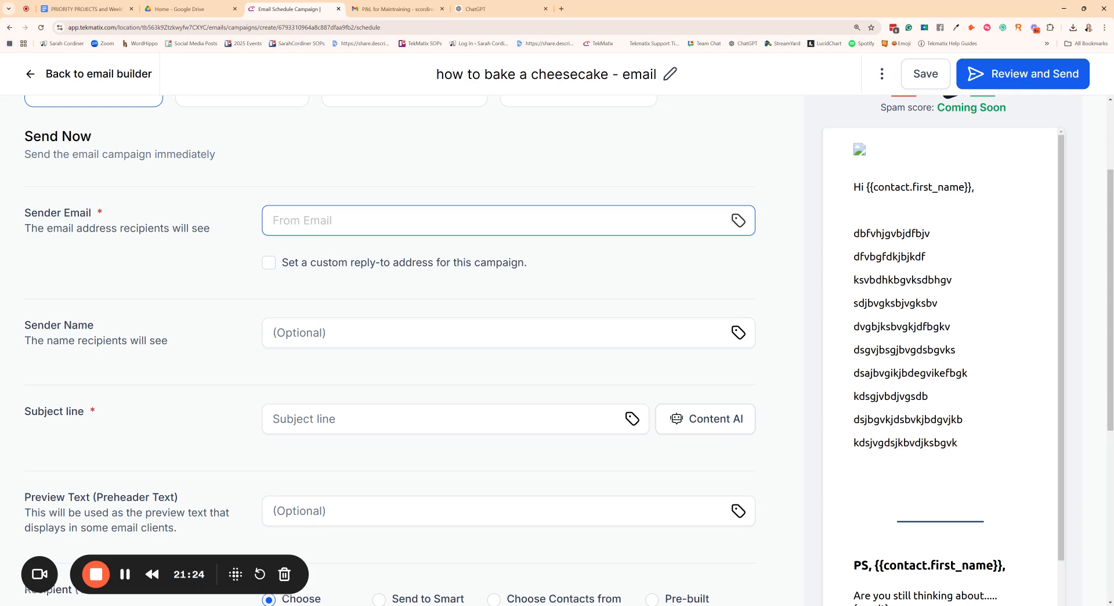
scroll(389, 174, "up", 1)
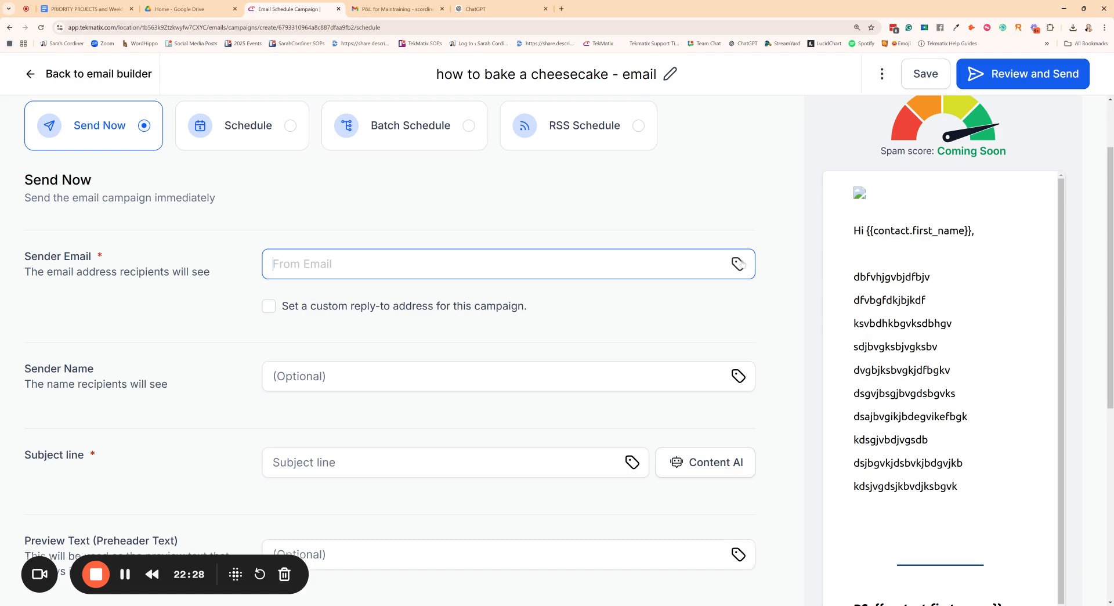
left_click_drag(105, 261, 24, 256)
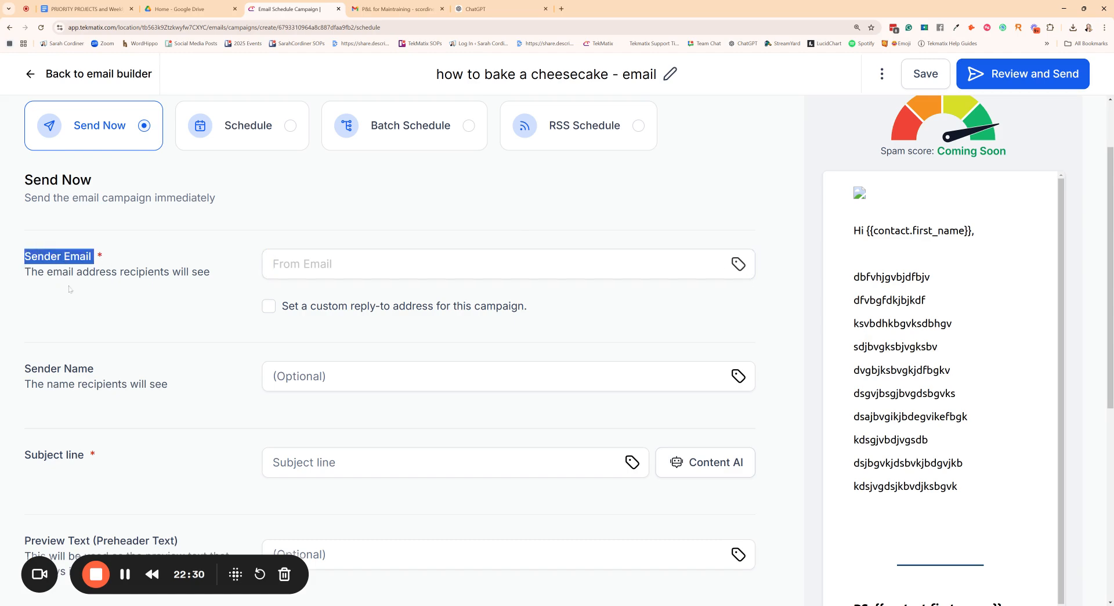
Compare the Sender Email setting under the Schedule and Batch Schedule options, leaving Batch Schedule selected
left_click(219, 130)
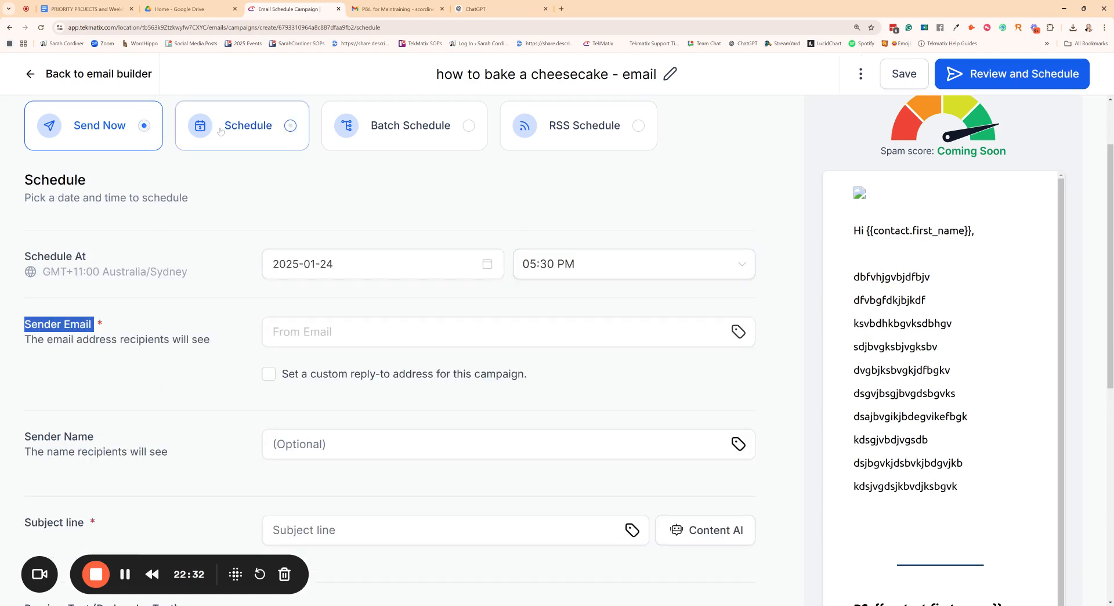
left_click(381, 135)
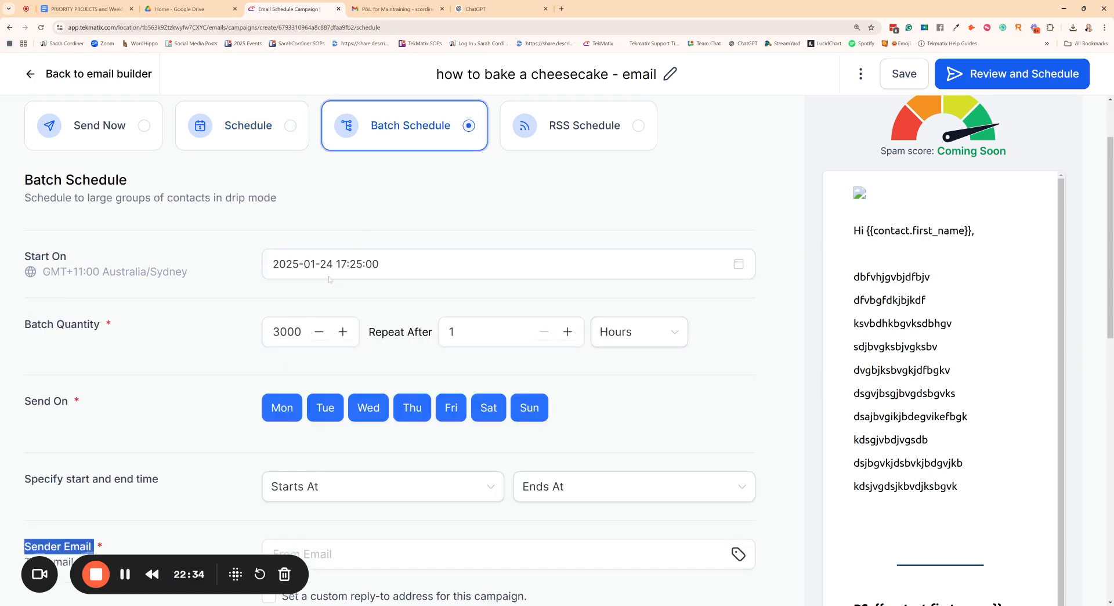
scroll(286, 517, "down", 3)
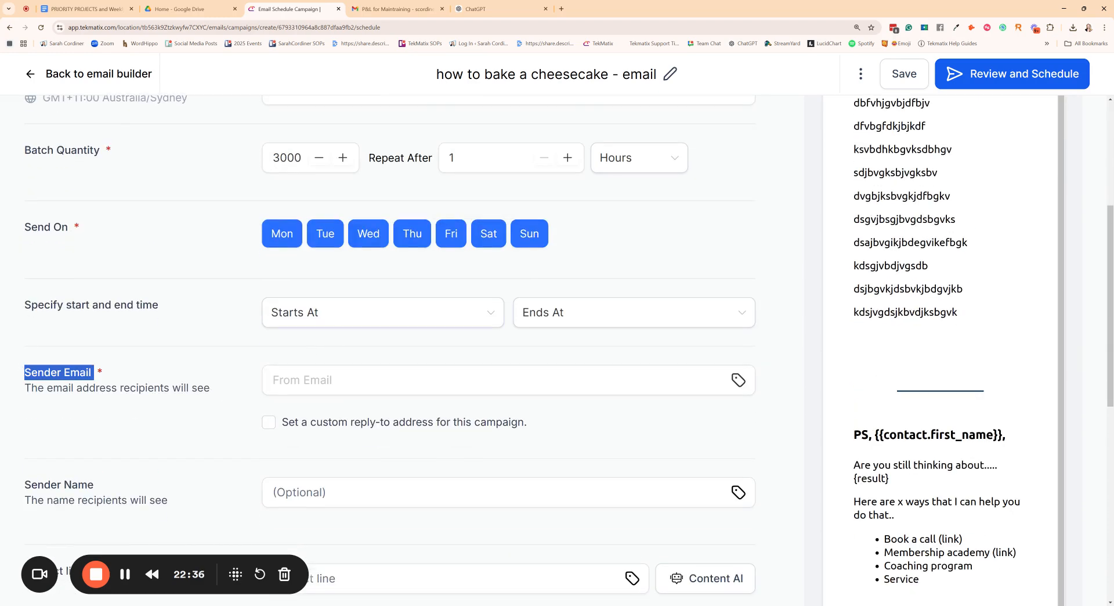
Fill the Sender Email field with the Account Email custom value, {{location.email}}
left_click(726, 388)
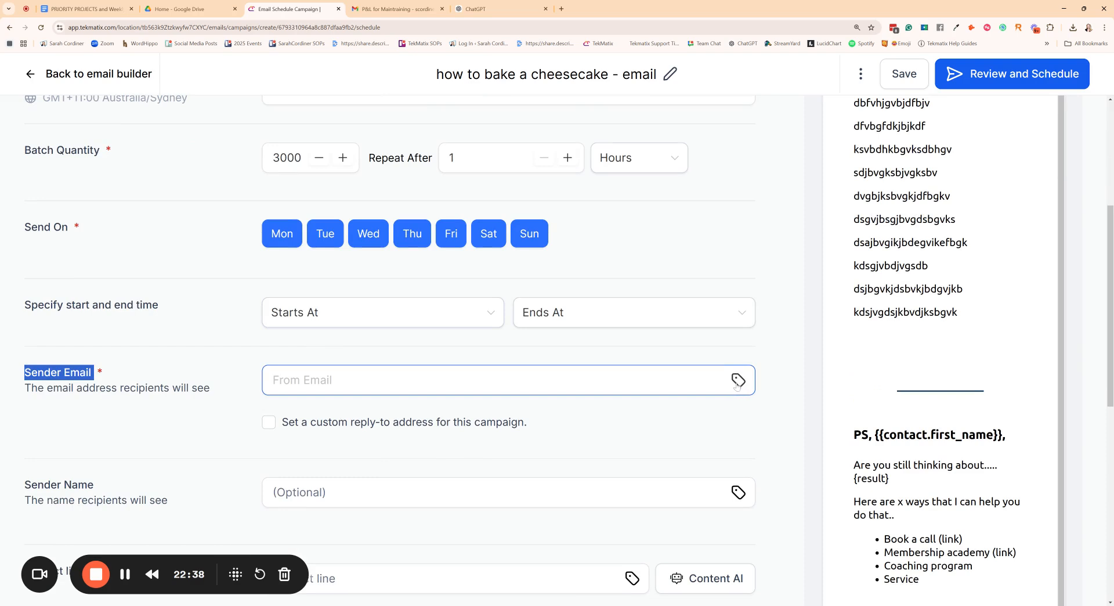
left_click(739, 381)
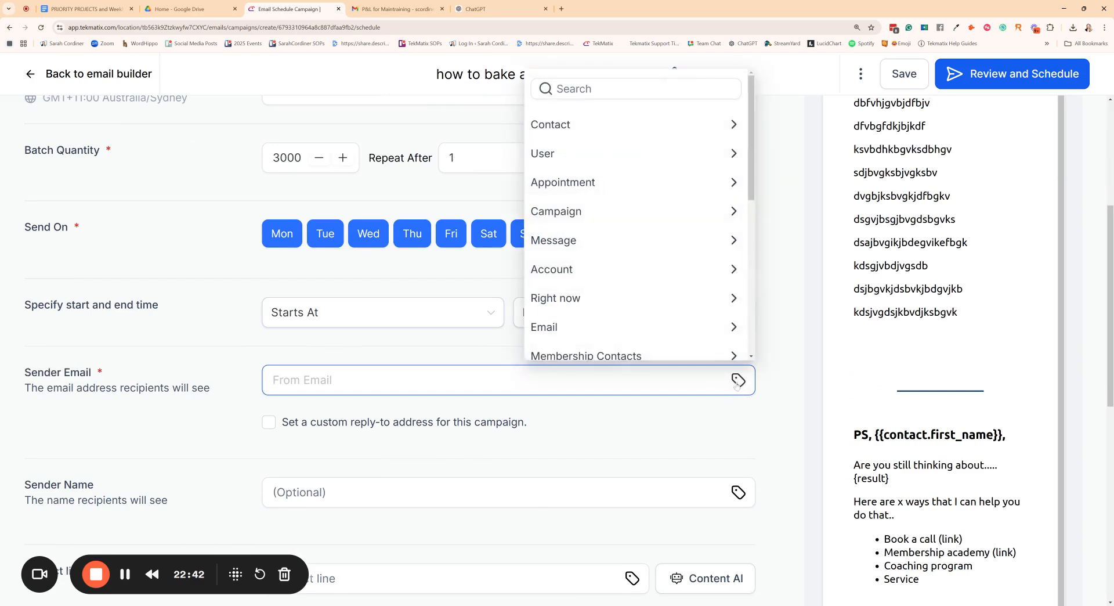
left_click(563, 273)
left_click(546, 352)
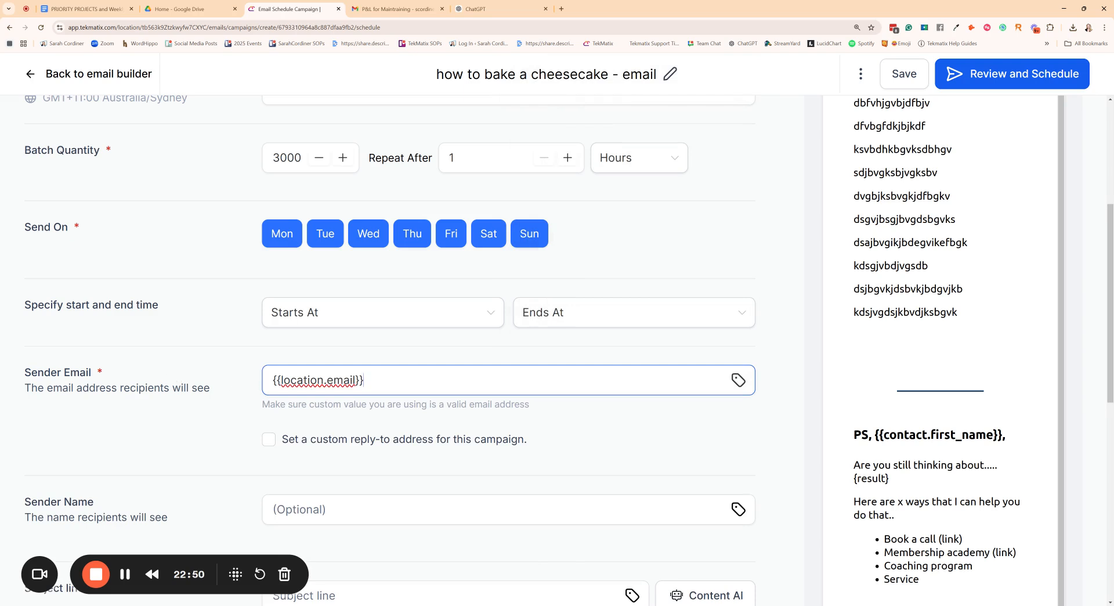
Review where the Email value sits in the Account category of the Sender Email custom values, keeping {{location.email}}
key("ctrl+a")
left_click(300, 345)
left_click_drag(371, 381, 255, 389)
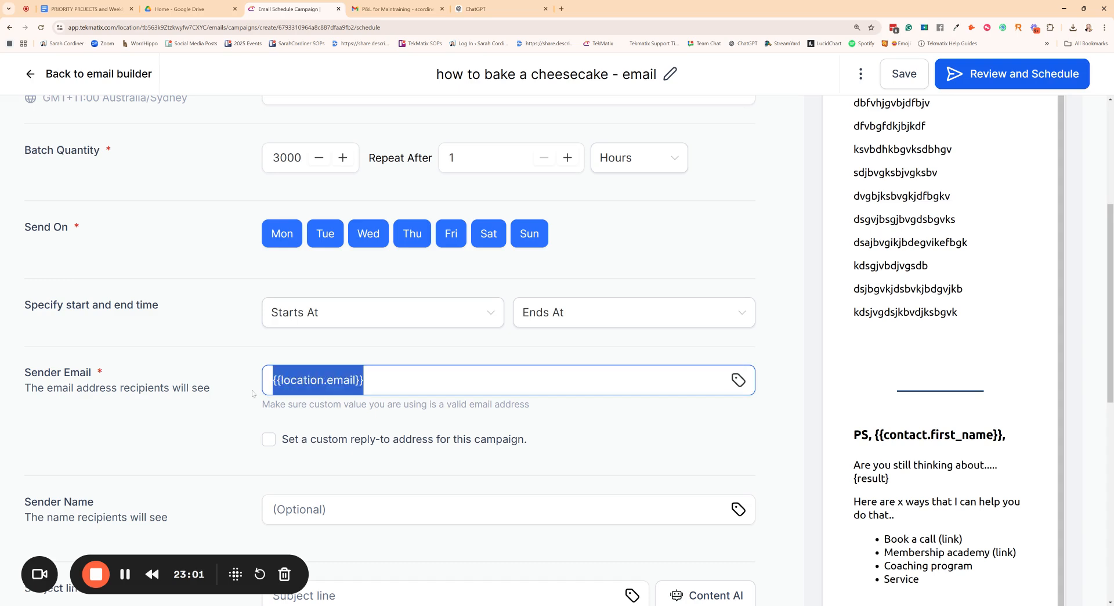
left_click(738, 380)
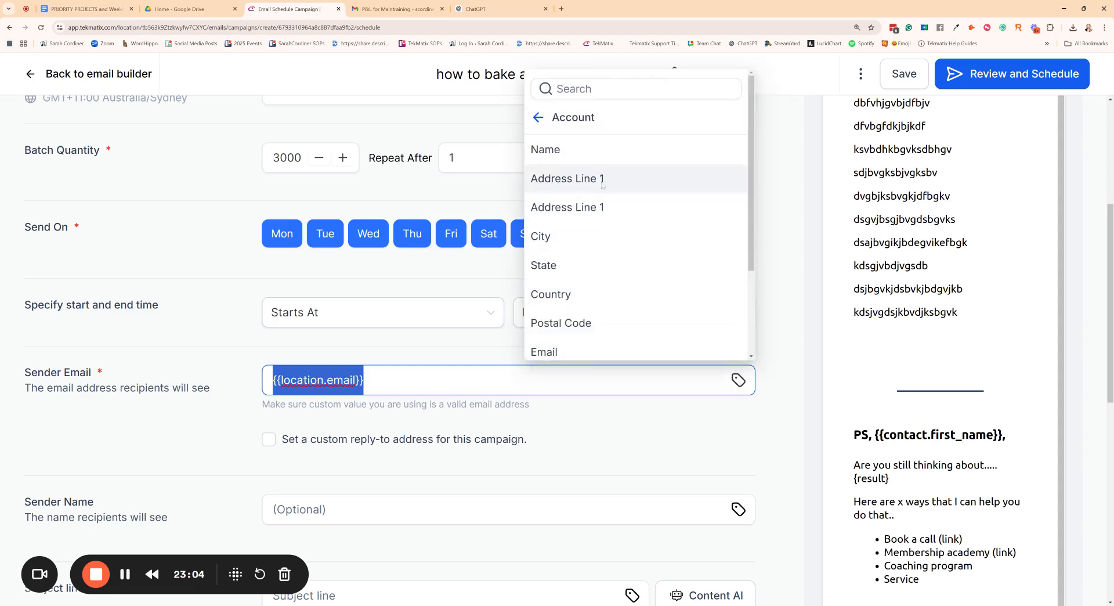
left_click(537, 119)
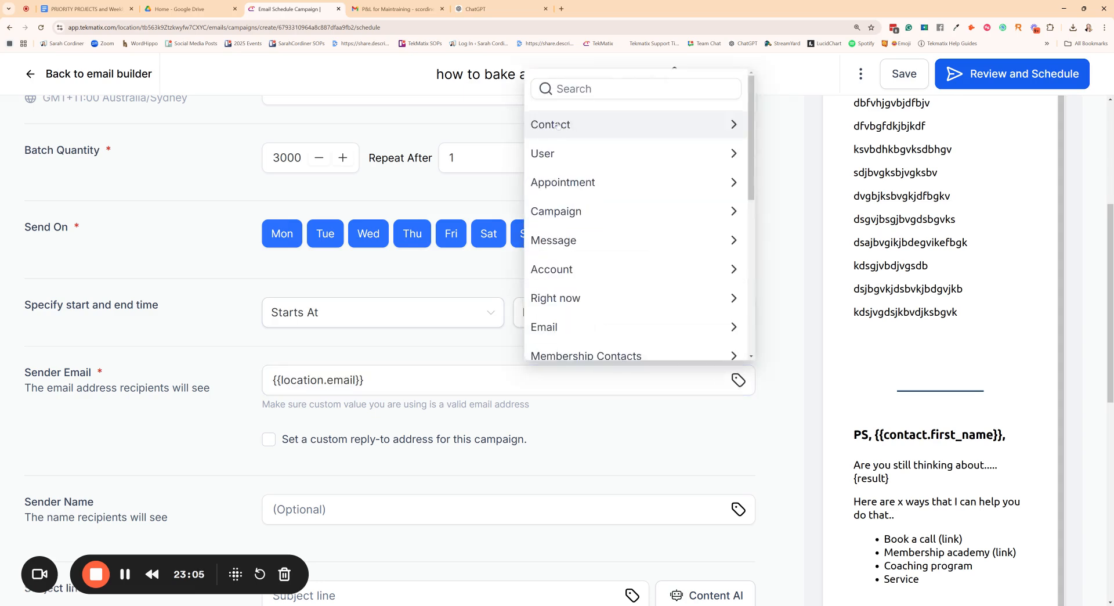
left_click(564, 272)
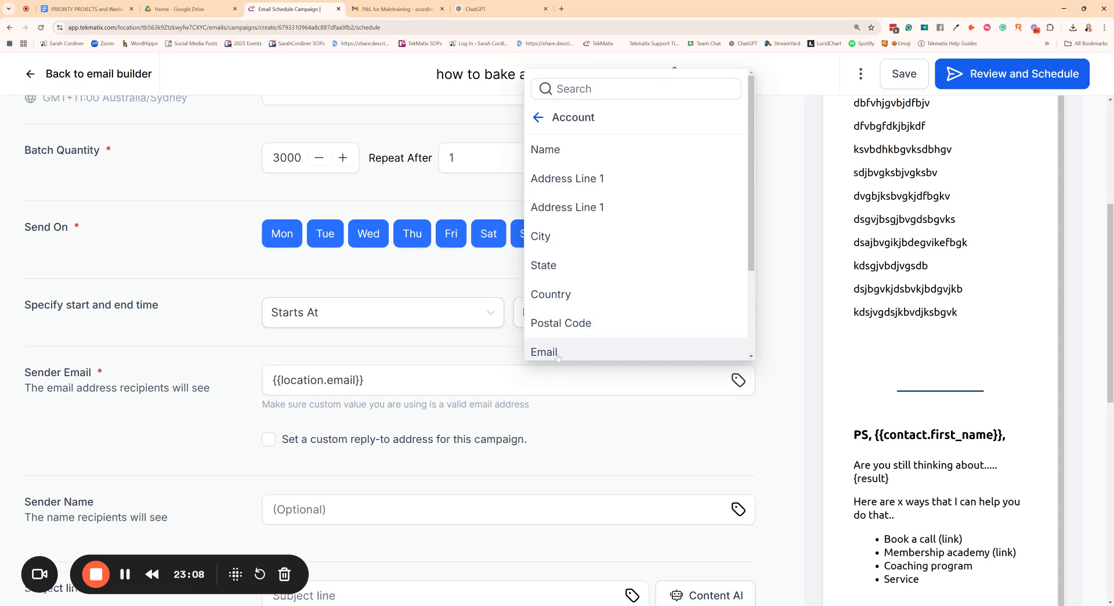
left_click(510, 357)
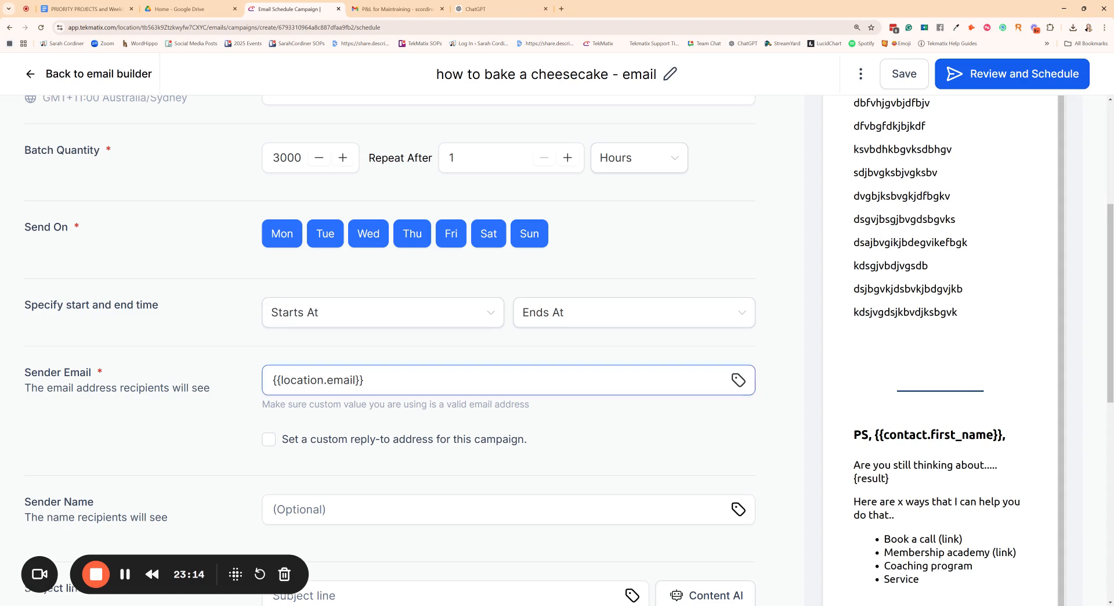
Examine the Batch Schedule settings from the start time to the Sender Email and its custom reply-to option
scroll(557, 348, "down", 2)
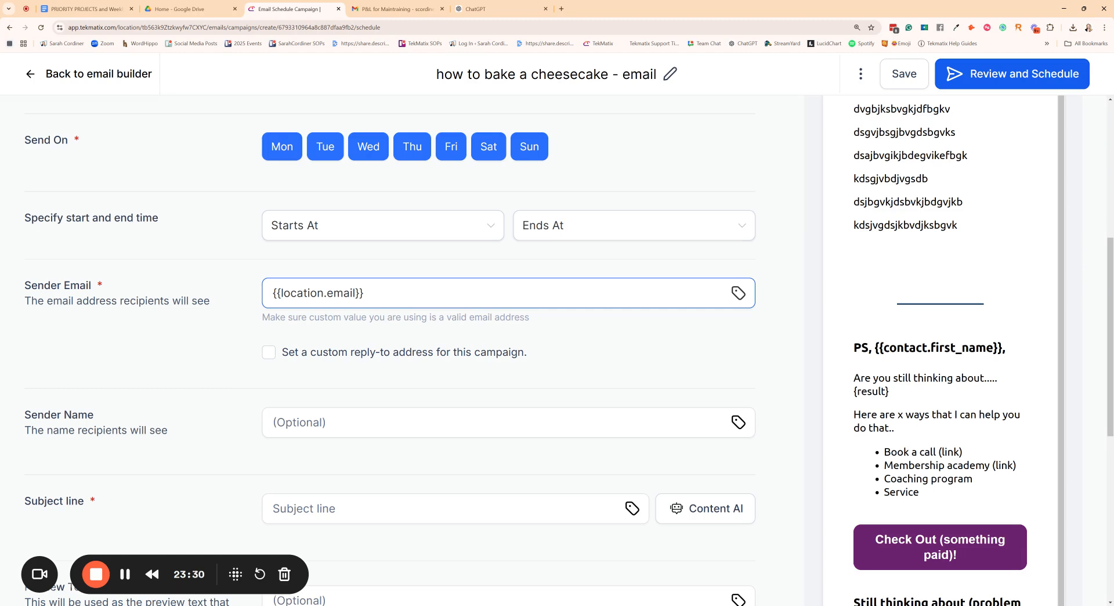
scroll(340, 278, "up", 1)
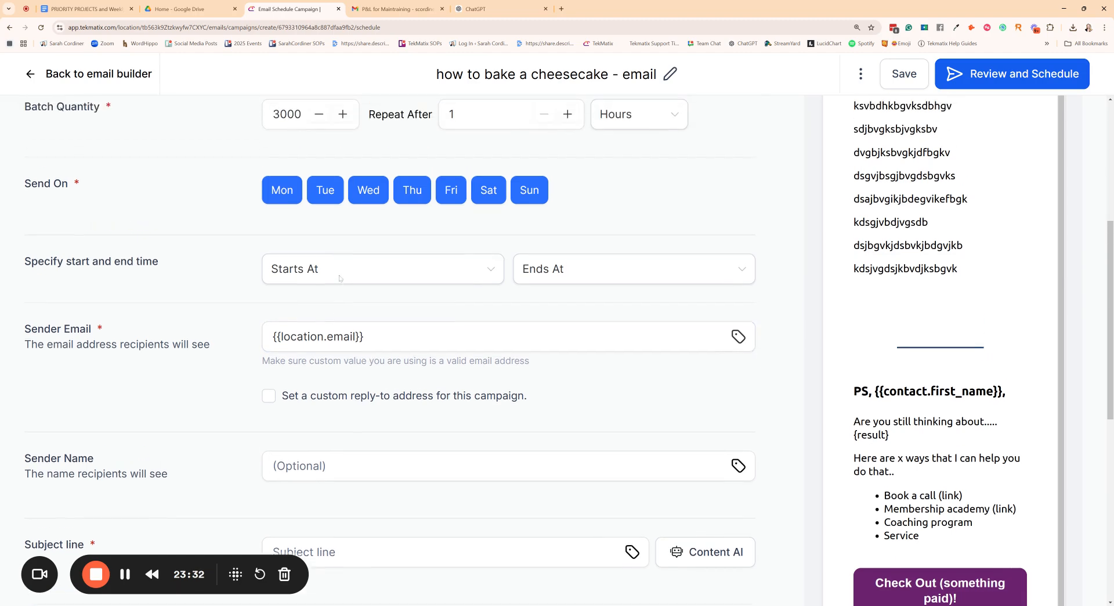
left_click(396, 328)
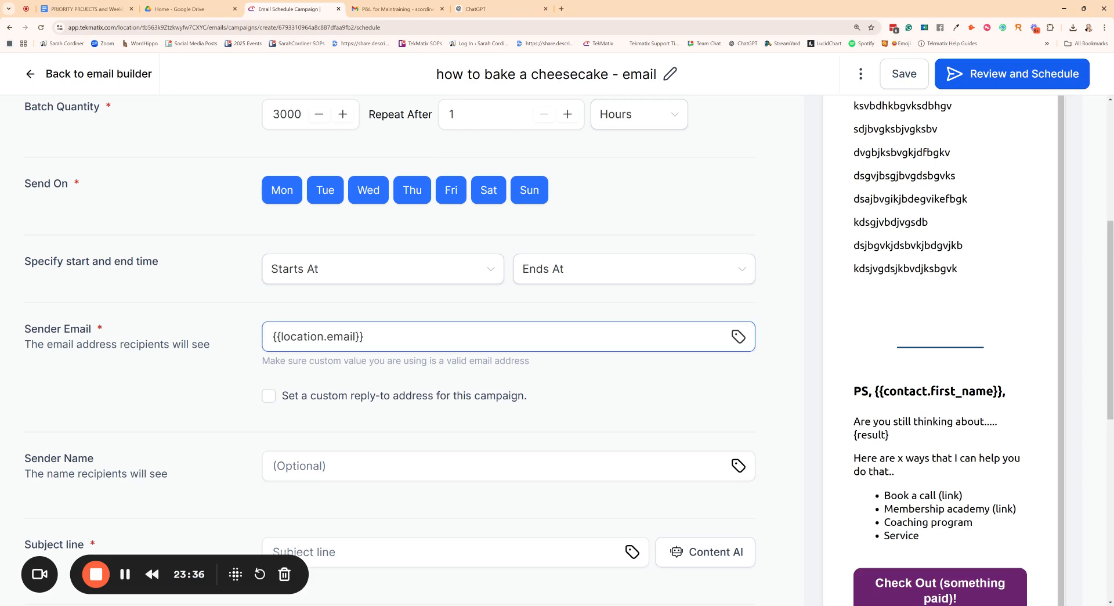
scroll(404, 336, "down", 1)
left_click(405, 336)
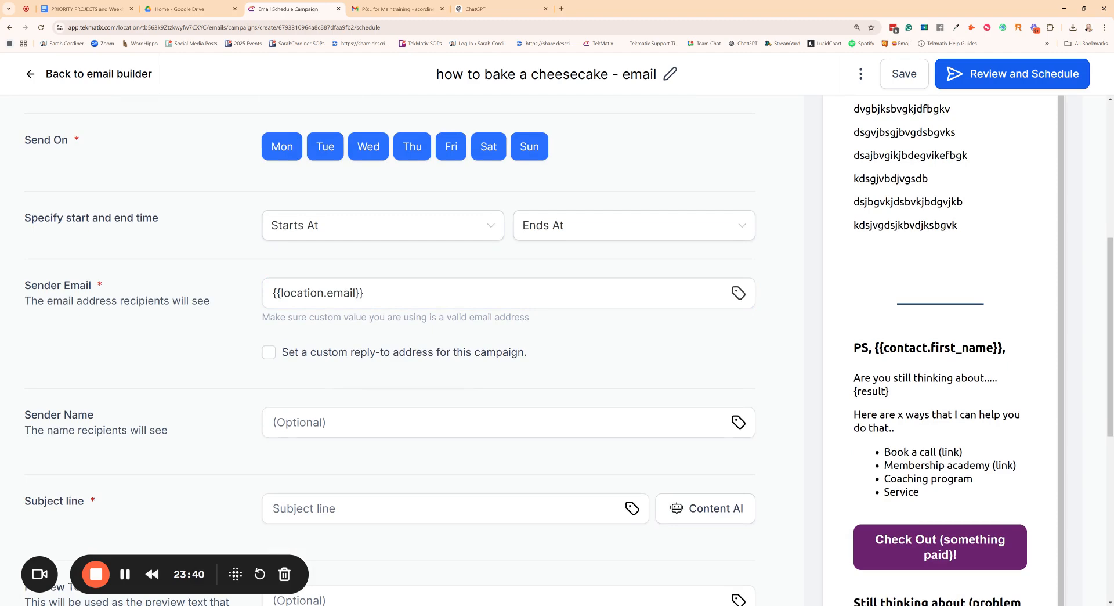
scroll(410, 343, "up", 5)
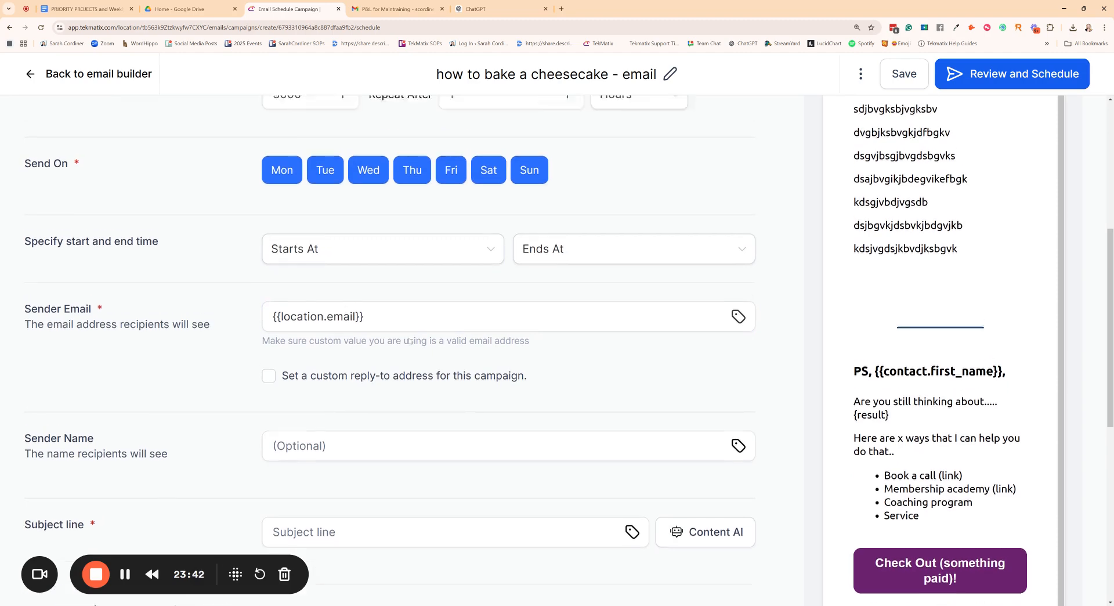
scroll(411, 343, "up", 3)
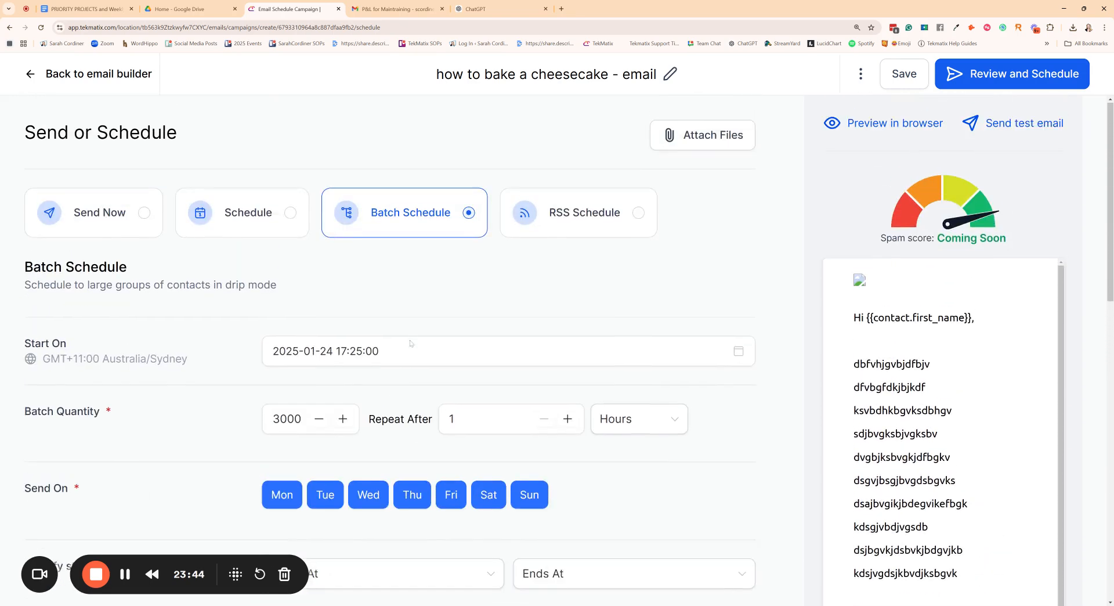
scroll(411, 344, "down", 2)
scroll(411, 343, "up", 2)
scroll(412, 344, "down", 3)
scroll(410, 348, "down", 4)
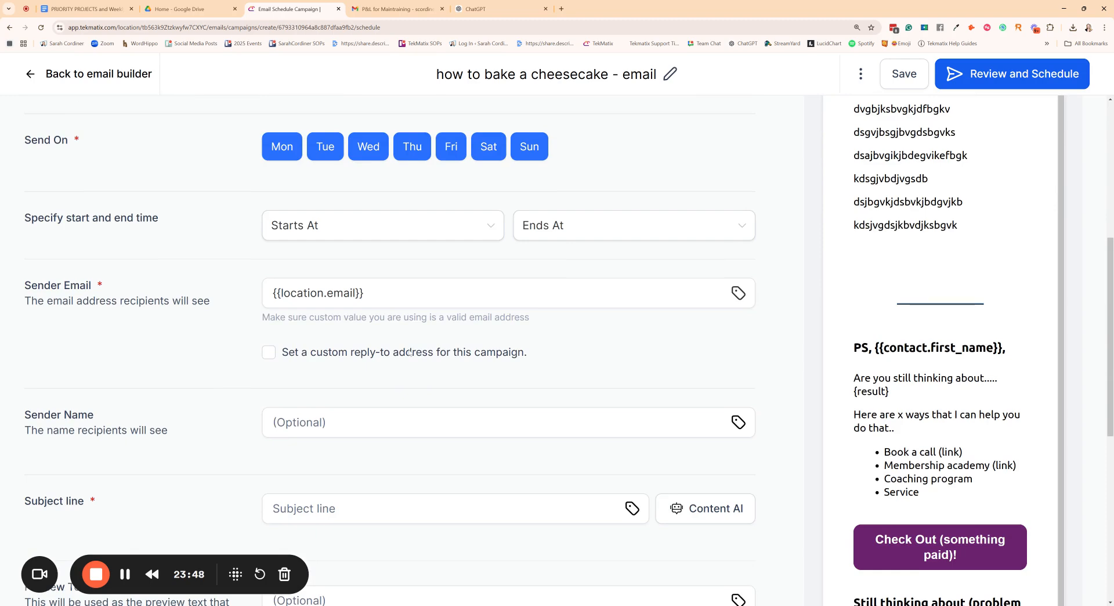
scroll(411, 348, "down", 1)
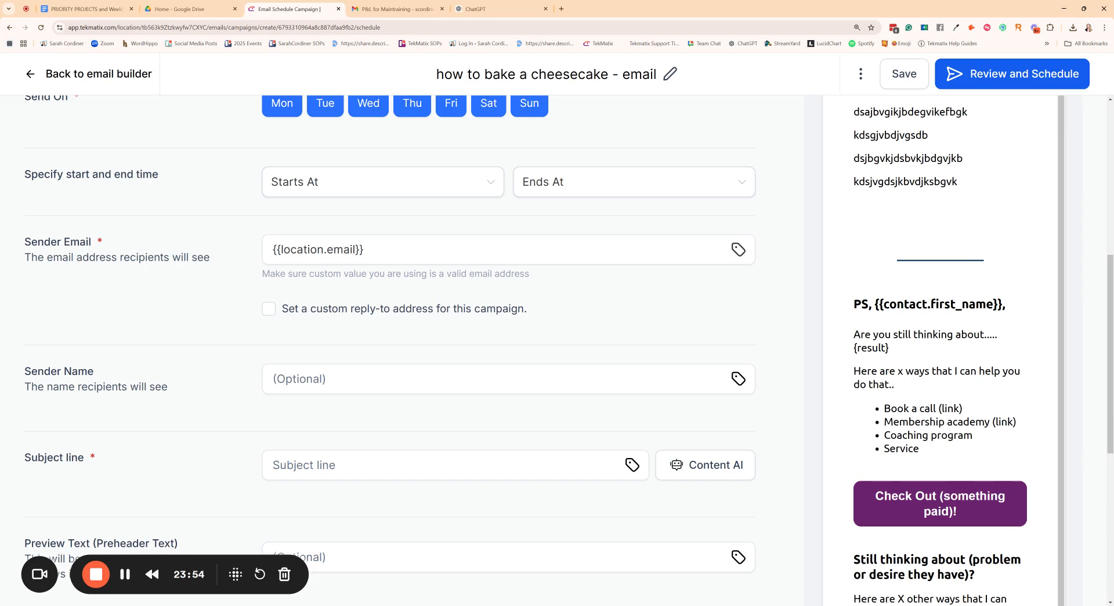
left_click(315, 238)
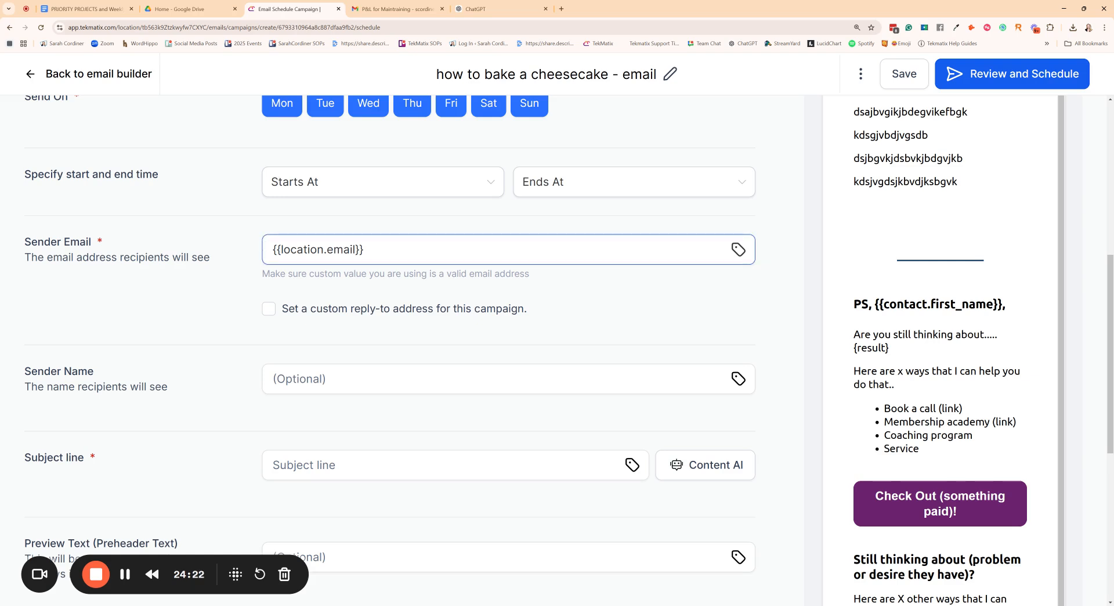
Examine the Sender Name, Subject line and Preview Text fields down to the recipient options
scroll(265, 246, "down", 1)
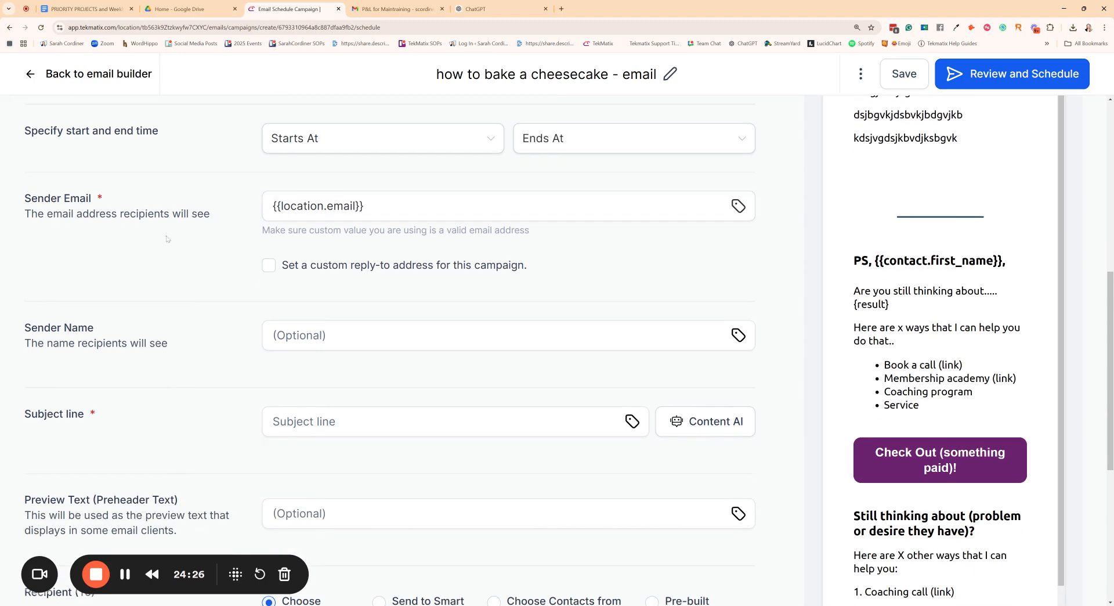
scroll(499, 290, "down", 1)
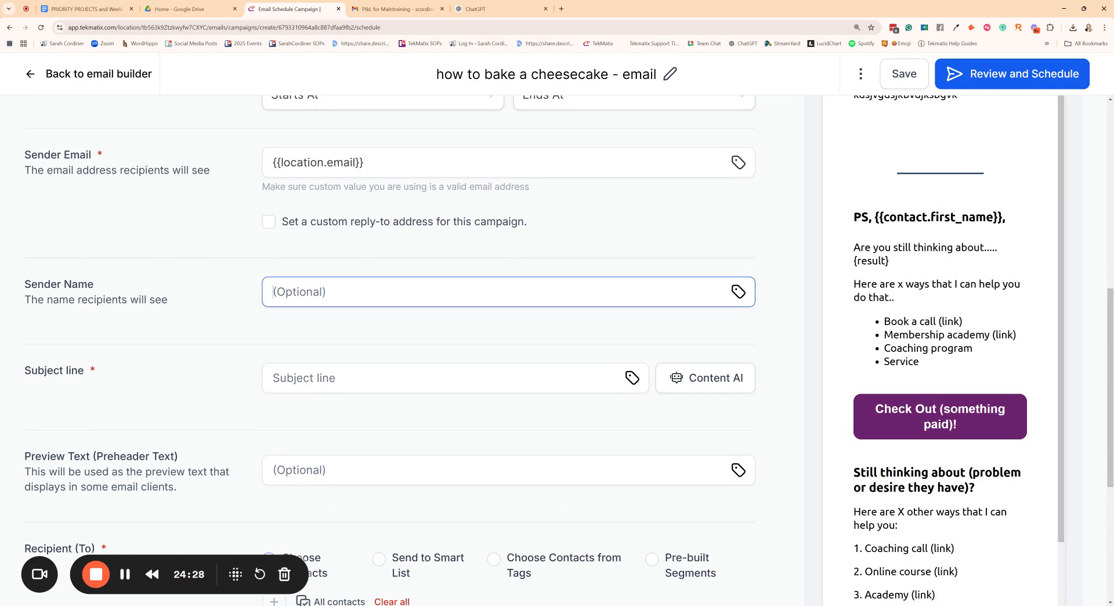
left_click(499, 292)
scroll(276, 357, "down", 1)
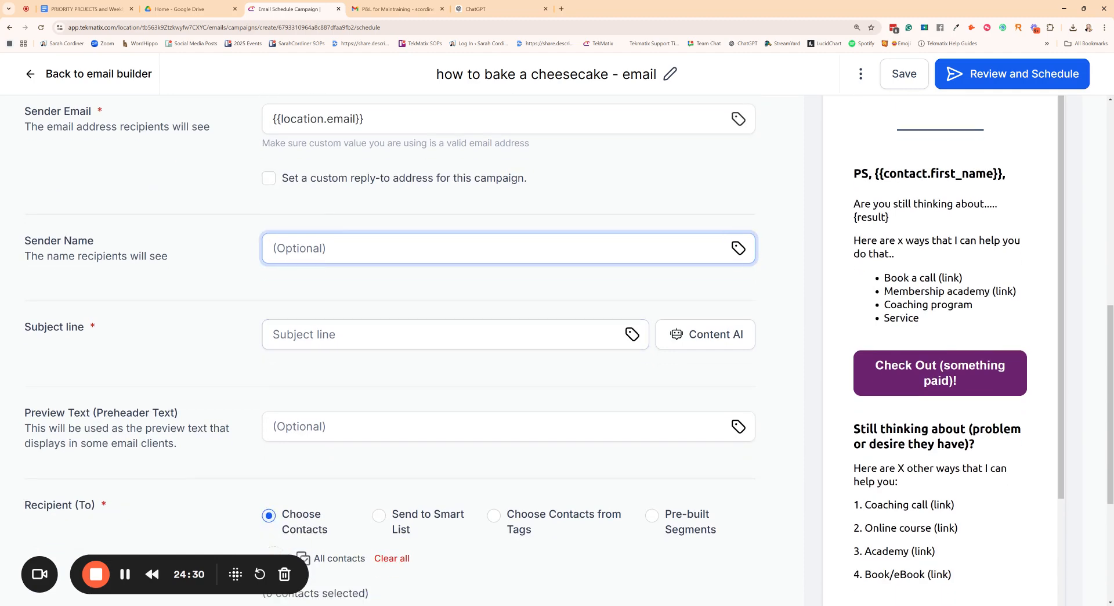
scroll(261, 313, "down", 2)
scroll(257, 293, "down", 1)
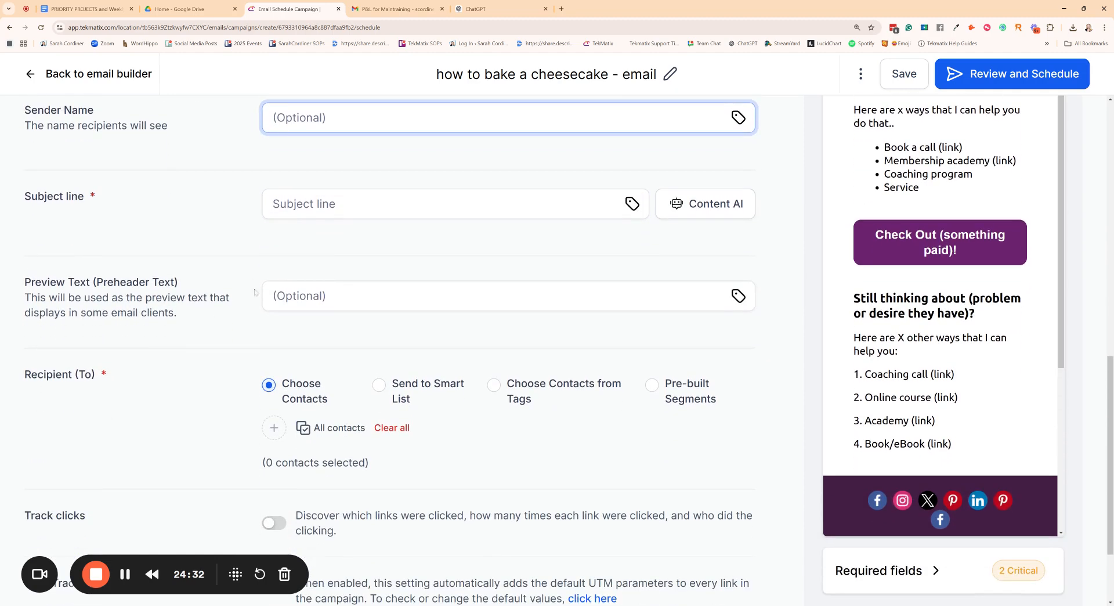
left_click(279, 296)
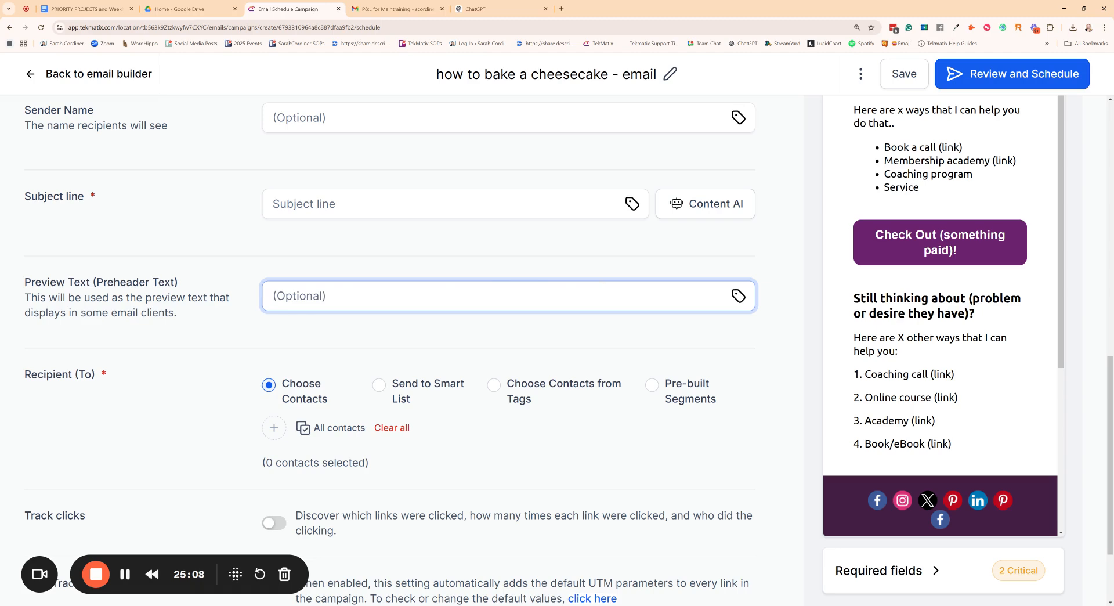
scroll(324, 331, "down", 1)
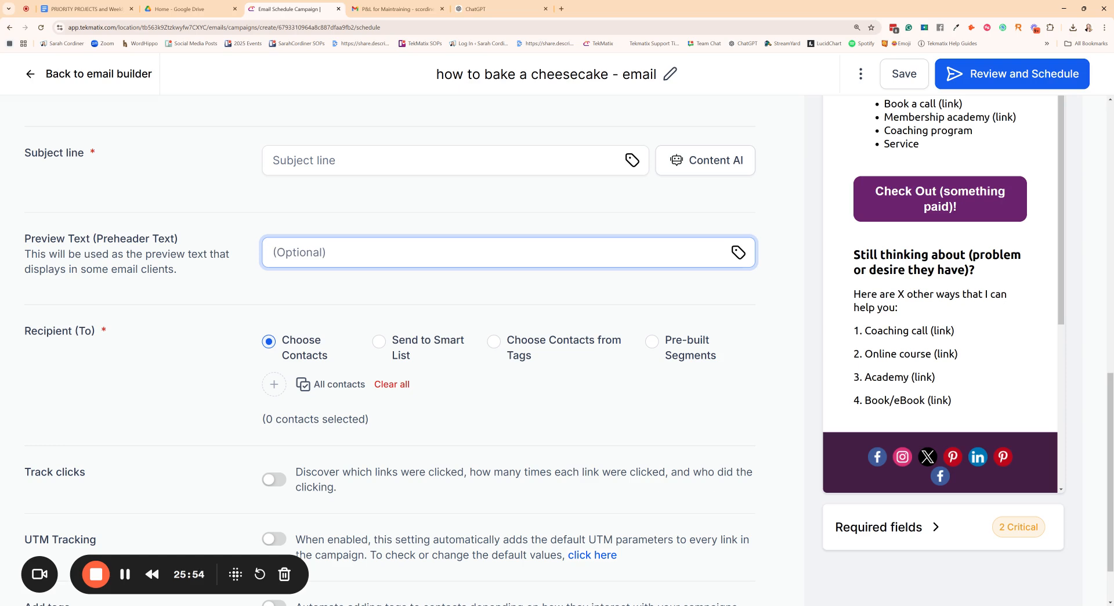
Set the recipients to Send to Smart List and check the available smart lists without choosing one
left_click(380, 346)
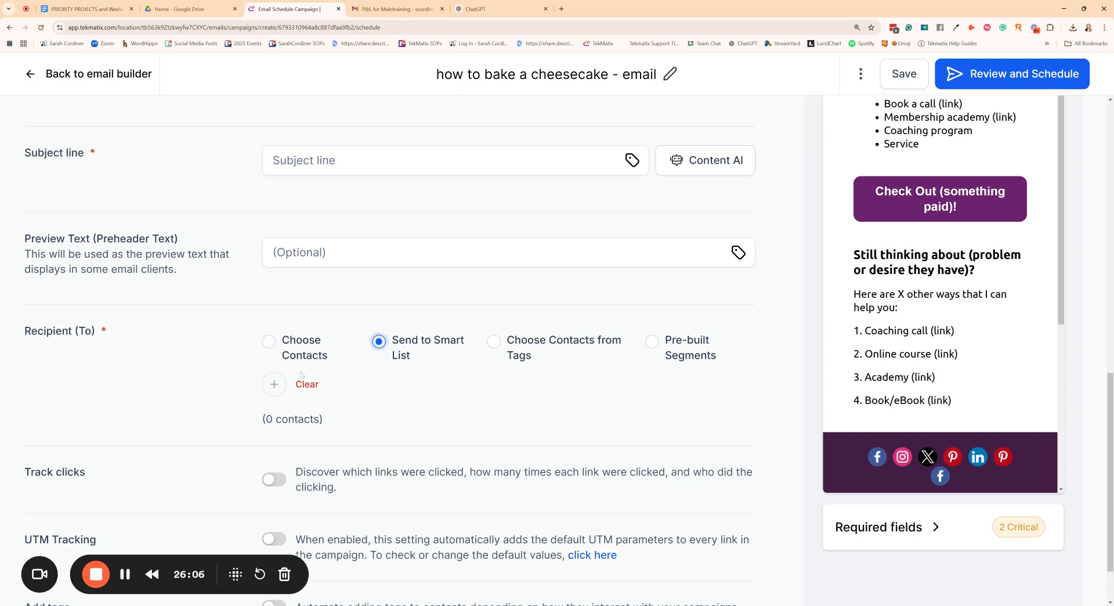
left_click(274, 384)
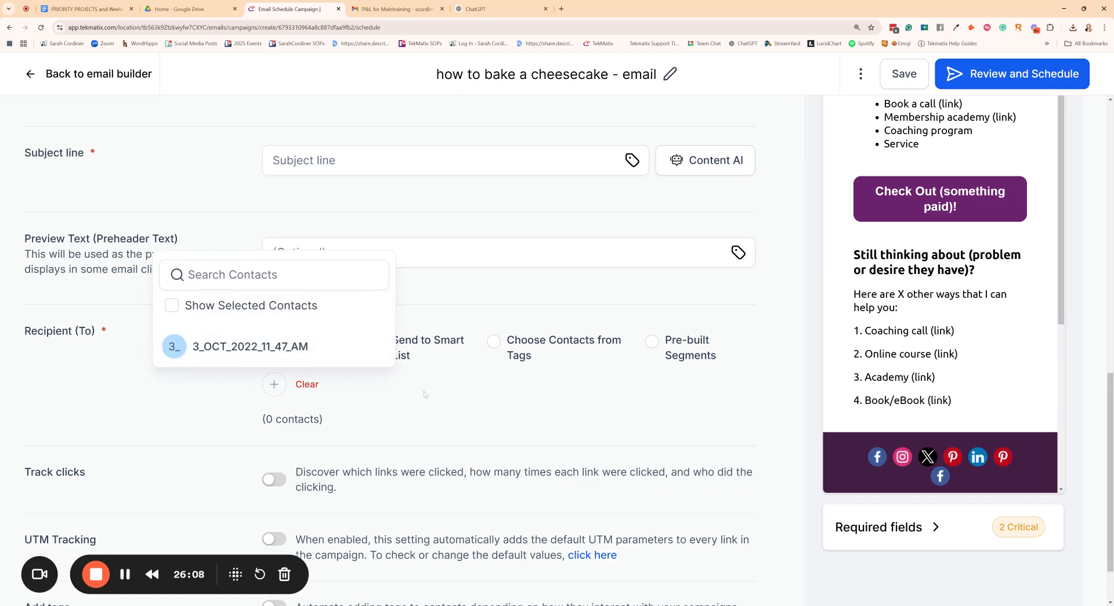
left_click(414, 342)
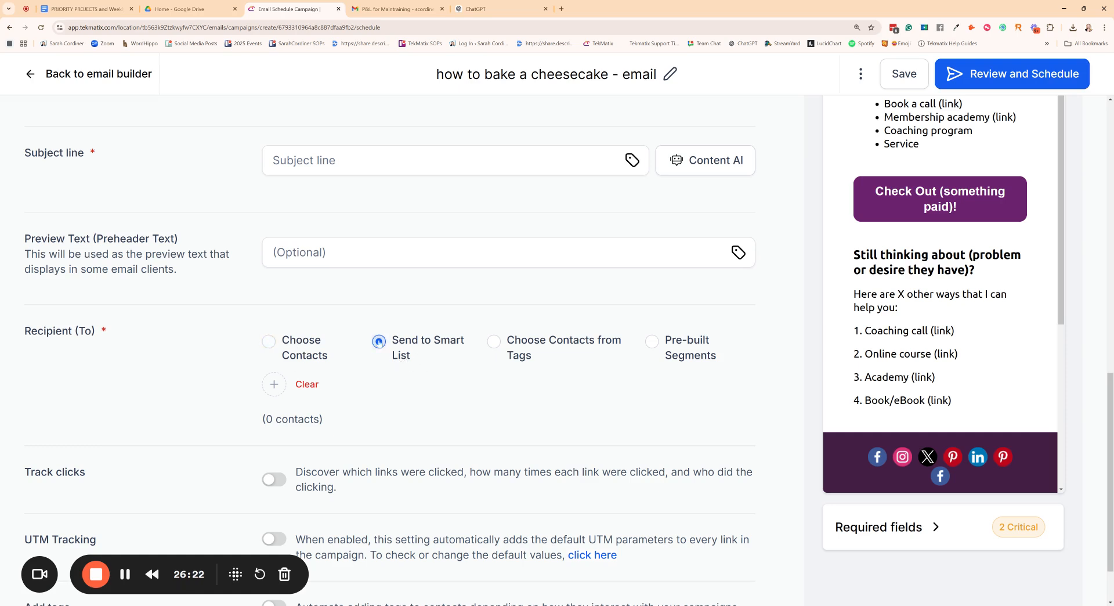
left_click(274, 384)
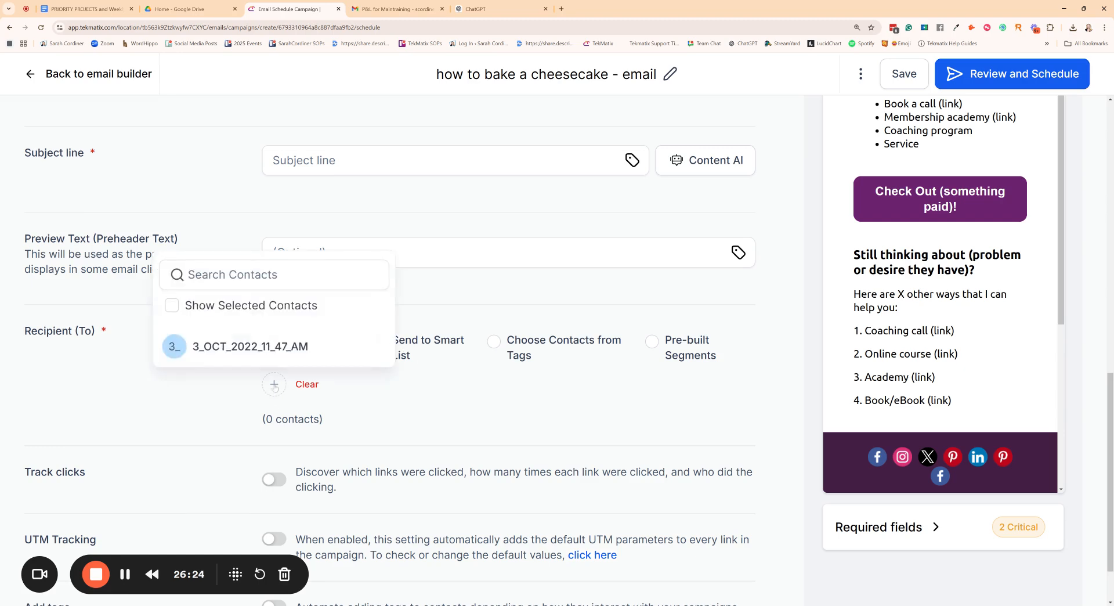
left_click(498, 309)
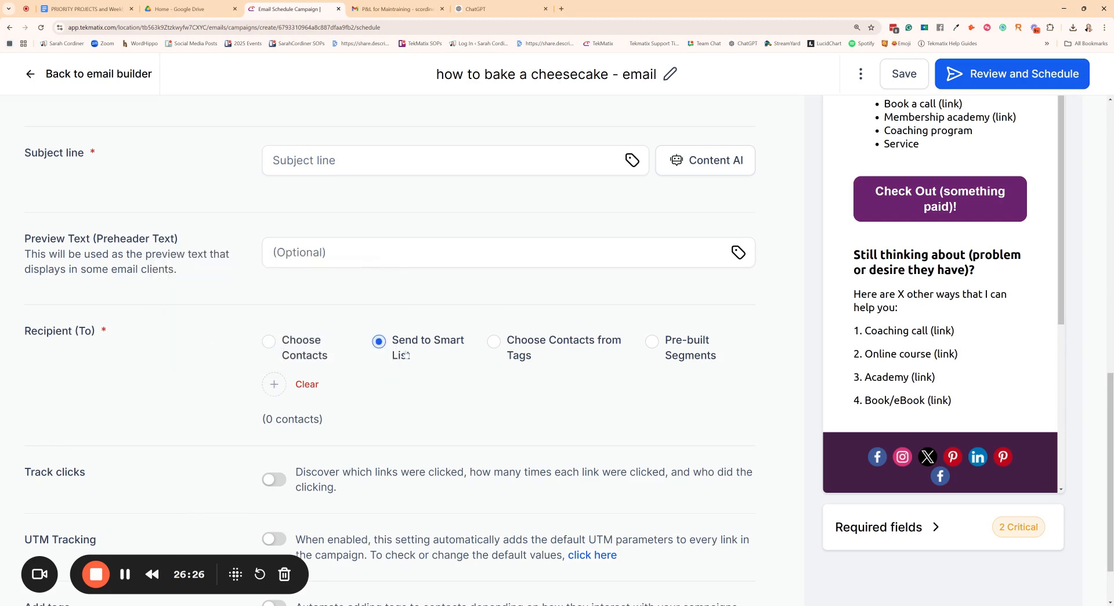
Enable Track clicks and UTM Tracking for the campaign
scroll(393, 348, "up", 9)
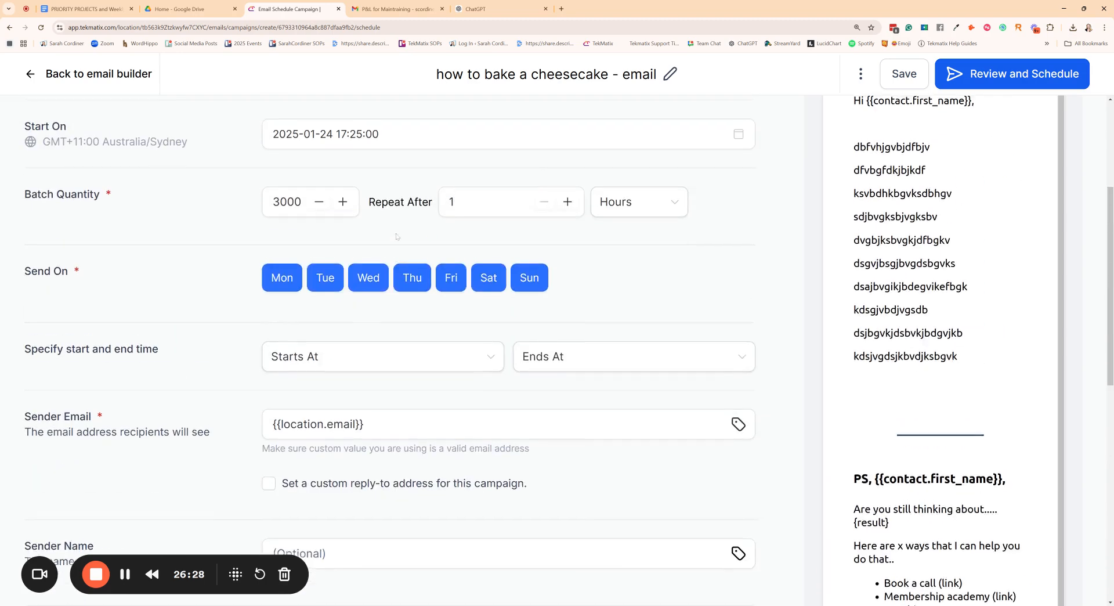
scroll(381, 228, "down", 10)
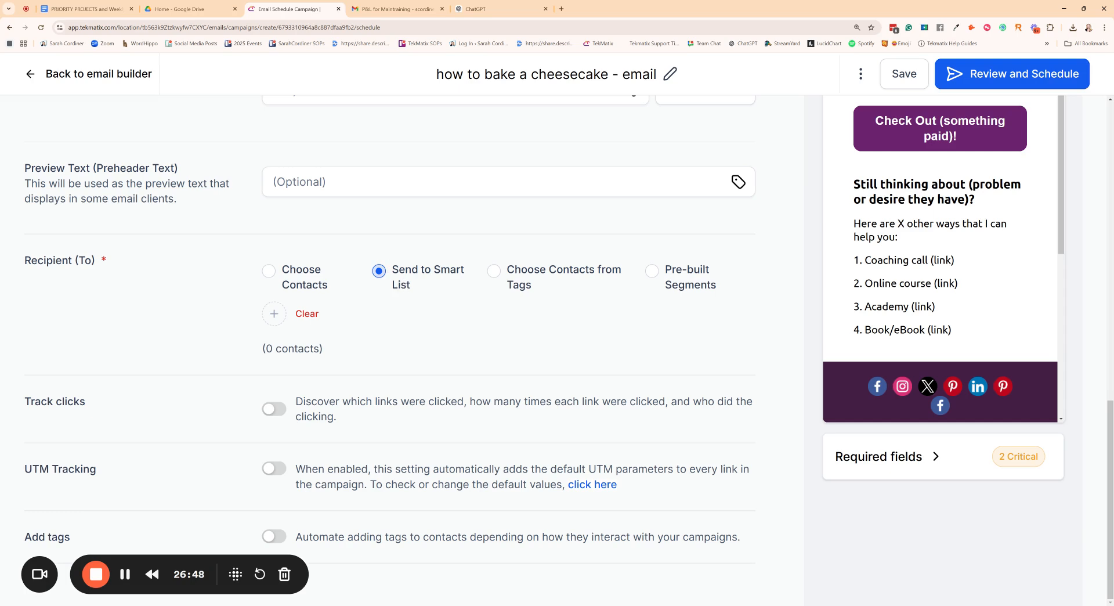
scroll(434, 239, "up", 3)
scroll(377, 176, "down", 6)
left_click(274, 409)
left_click(274, 469)
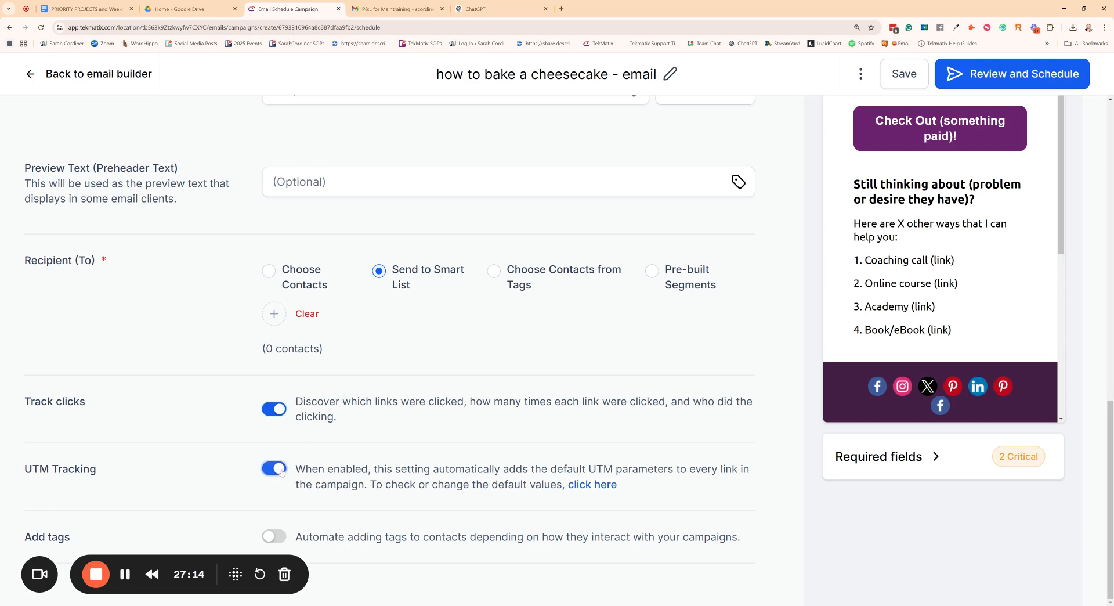
mouse_move(32, 469)
left_mouse_down()
mouse_move(51, 469)
mouse_move(24, 468)
left_mouse_up()
left_click(135, 477)
Switch on Add tags to inspect its type, condition and tag fields, and switch it off again without adding conditions
left_click(274, 536)
scroll(314, 507, "down", 1)
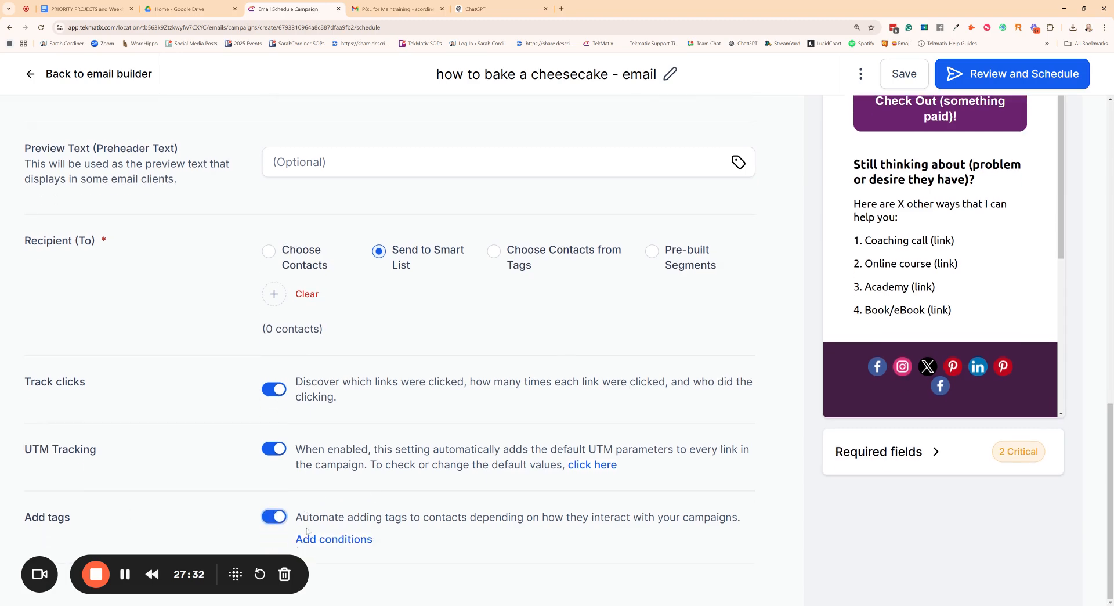
left_click(334, 539)
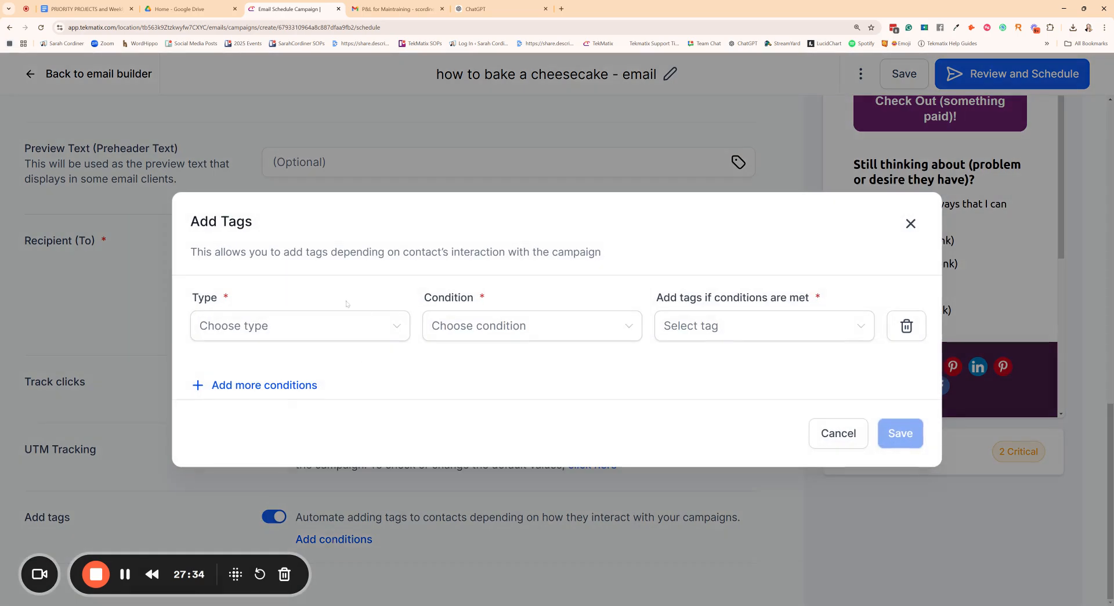
left_click(910, 223)
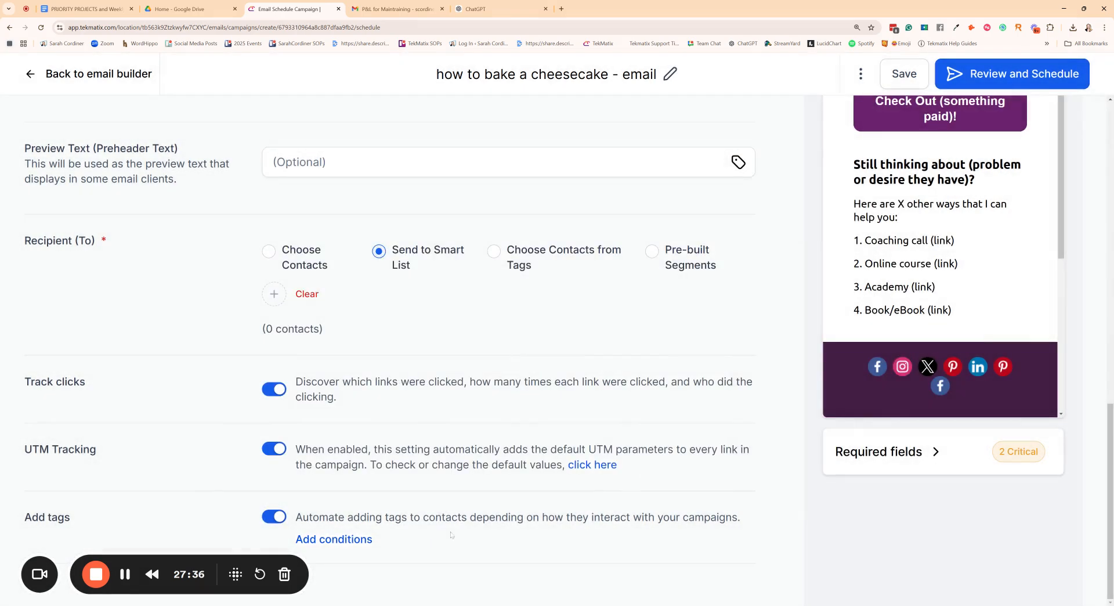
left_click(274, 517)
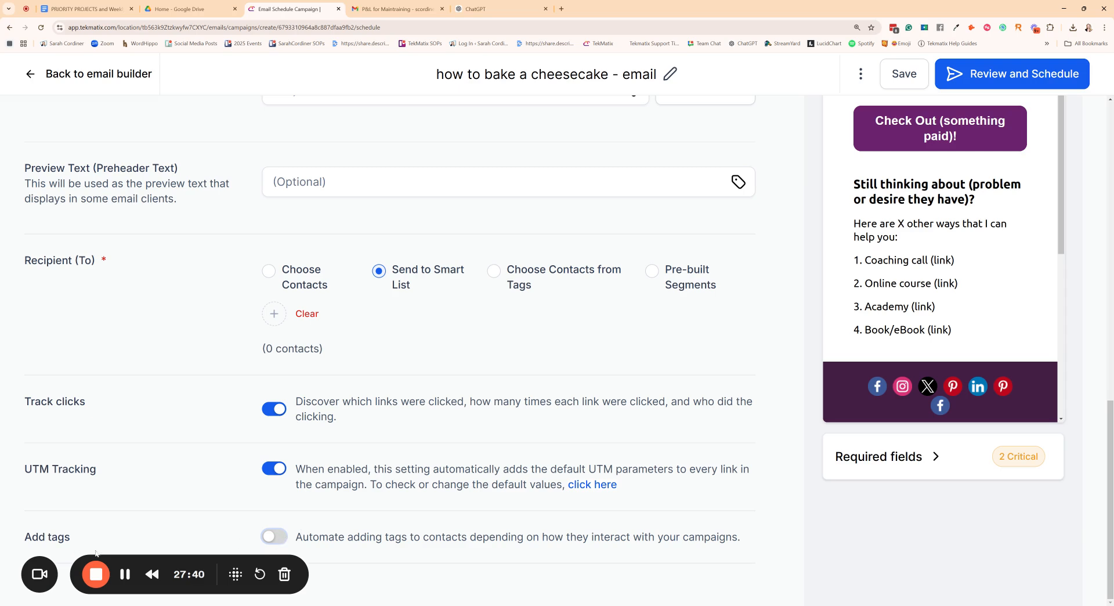
Try an Add tags condition of type Contact clicked on a link, check the available conditions and tags, cancel, and leave Add tags off
left_click(278, 537)
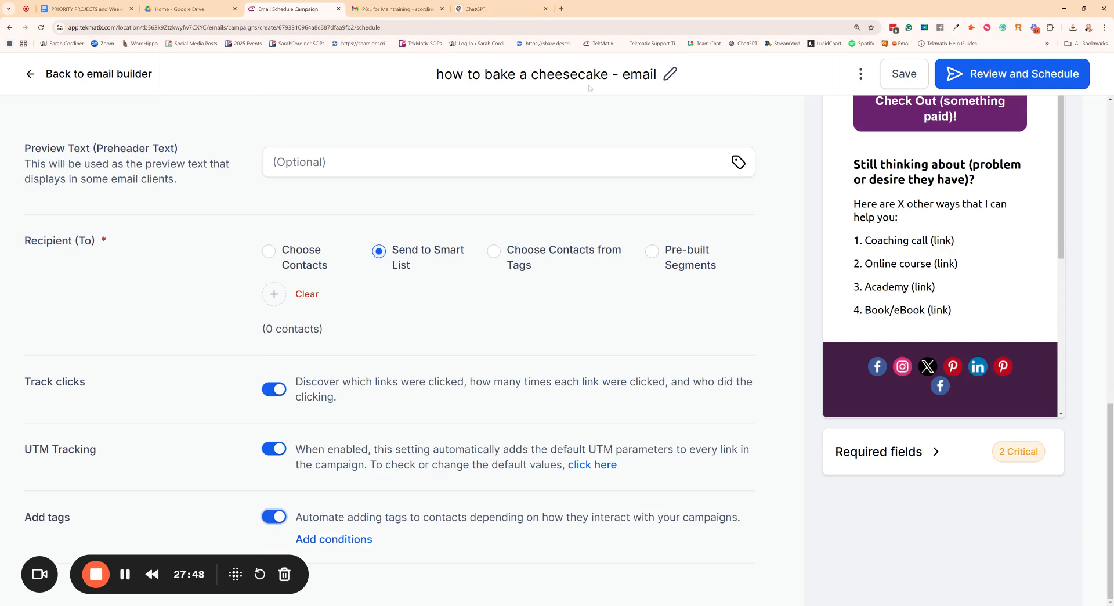
left_click(327, 540)
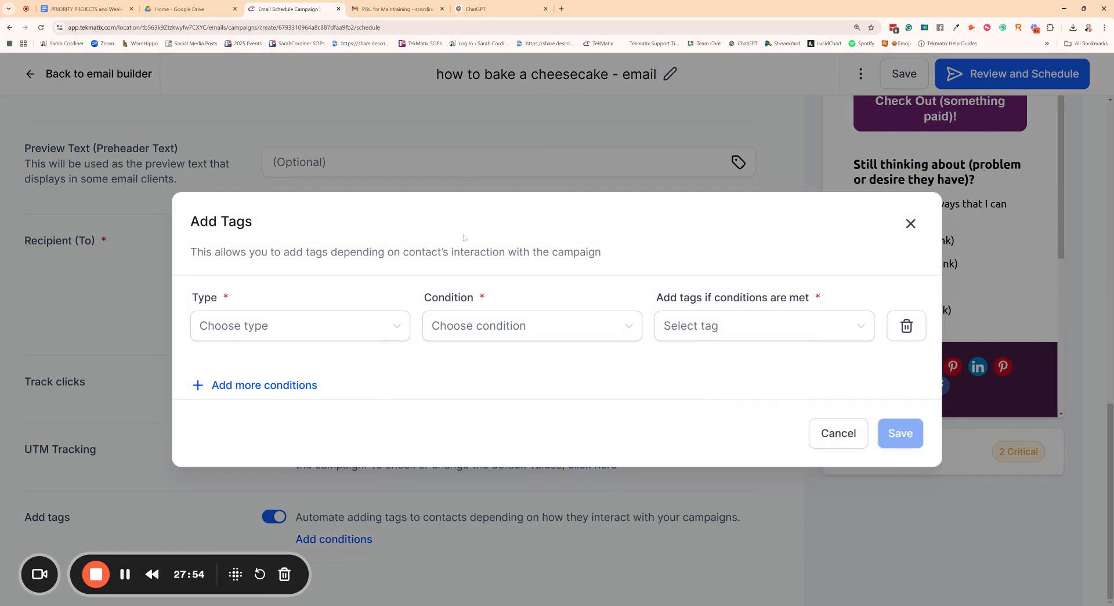
left_click(303, 325)
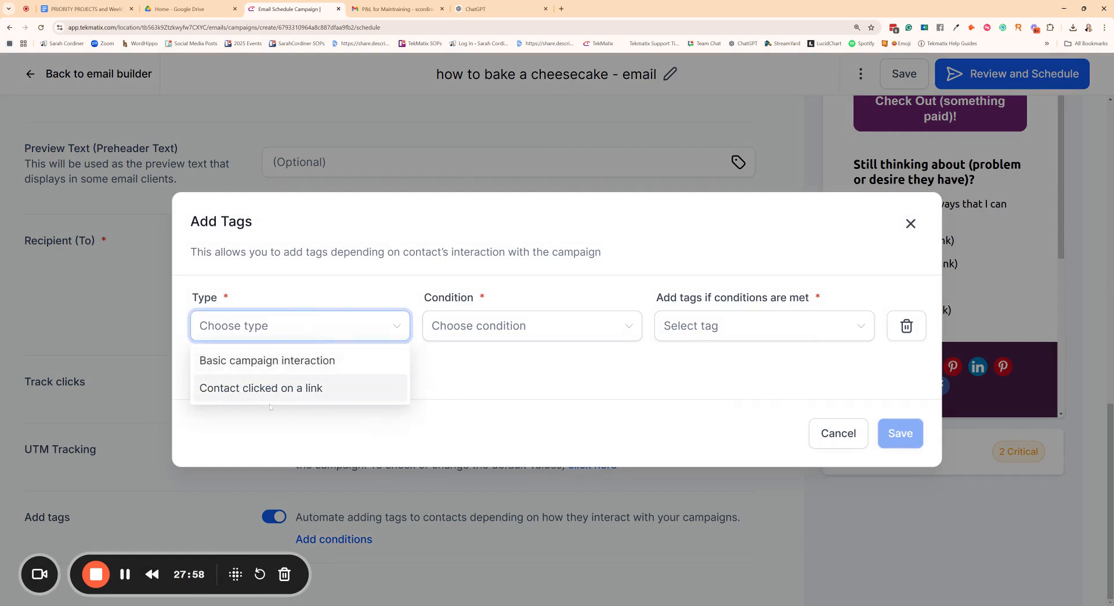
left_click(287, 389)
left_click(485, 326)
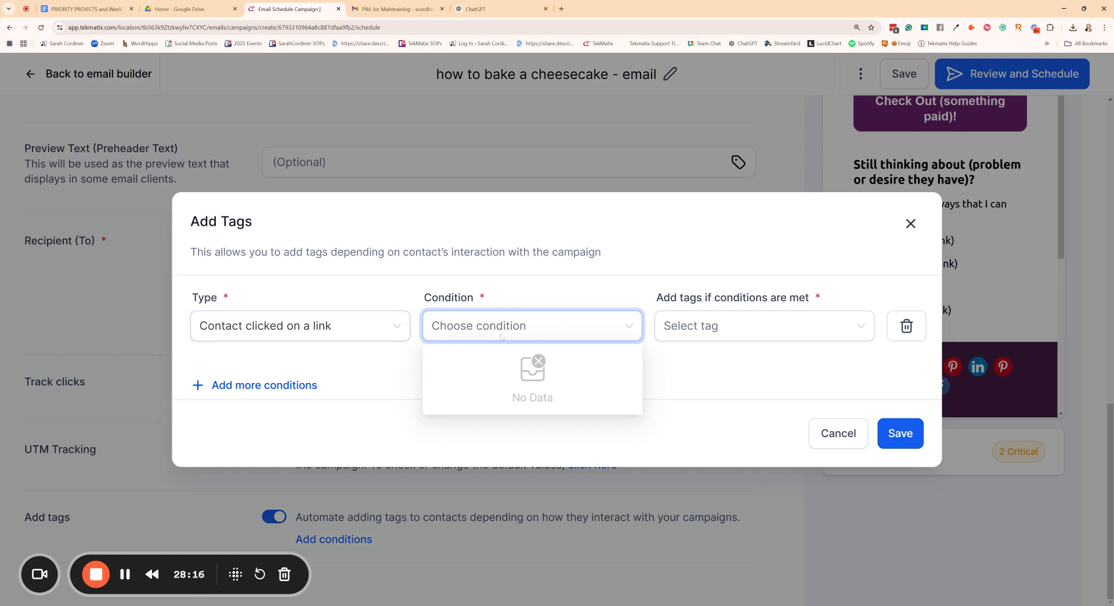
left_click(711, 327)
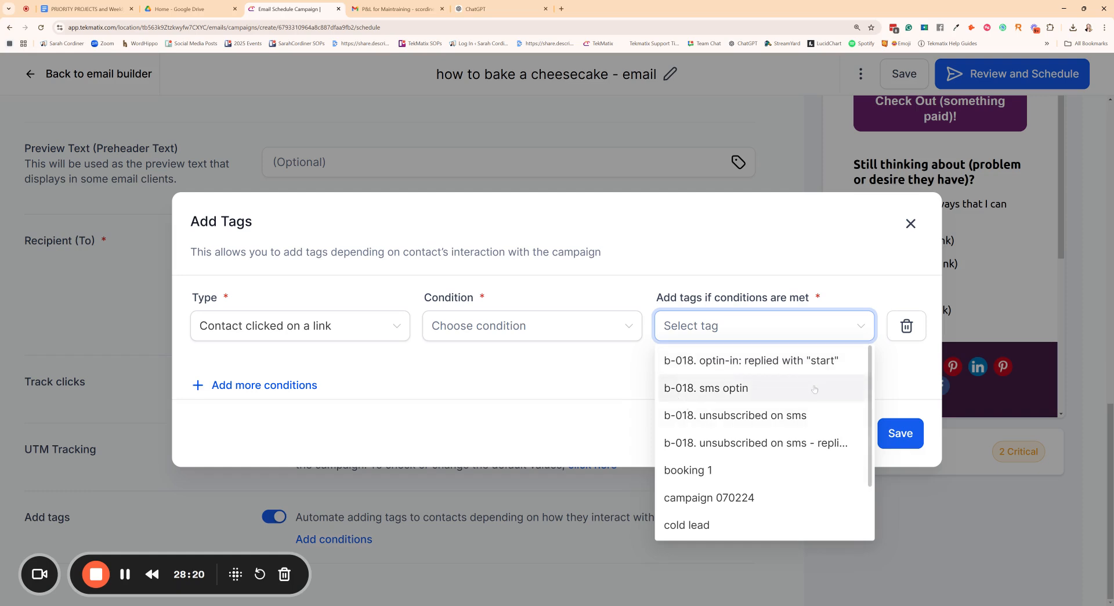
scroll(766, 407, "down", 1)
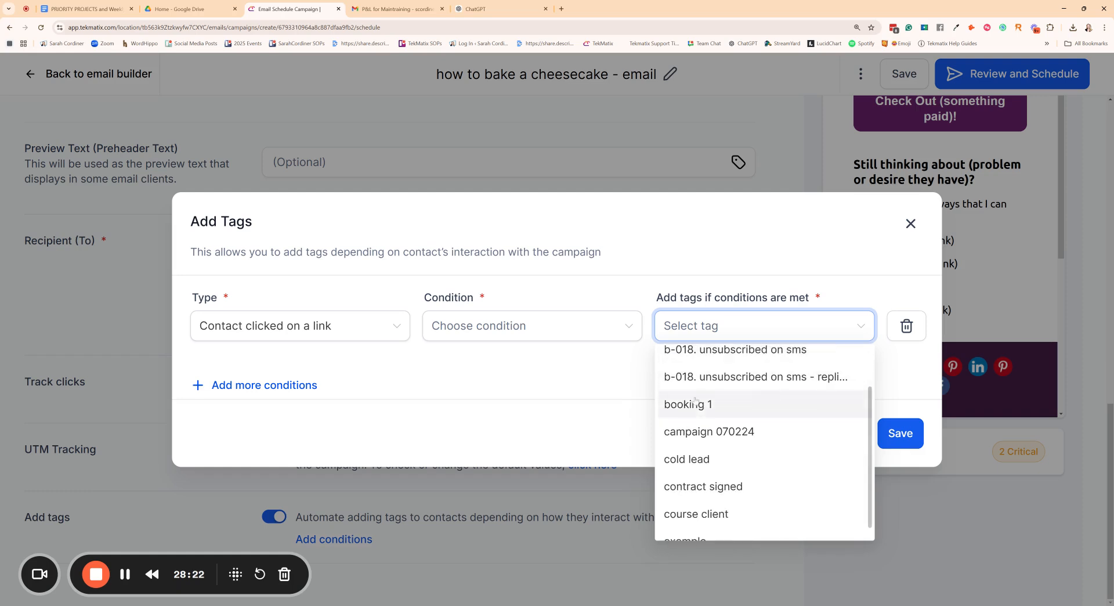
left_click(561, 394)
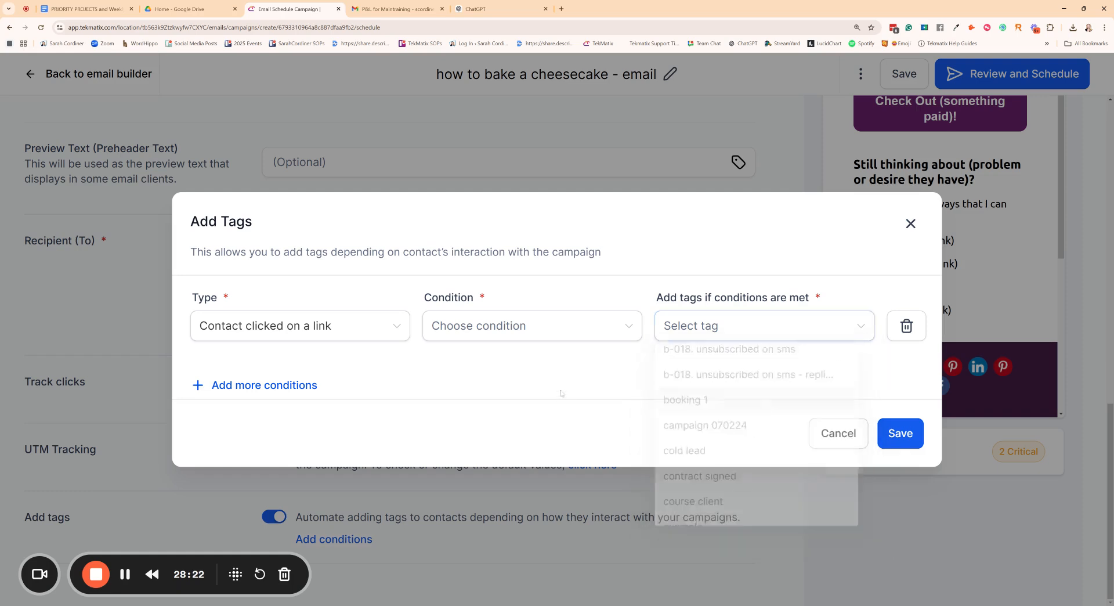
left_click(844, 437)
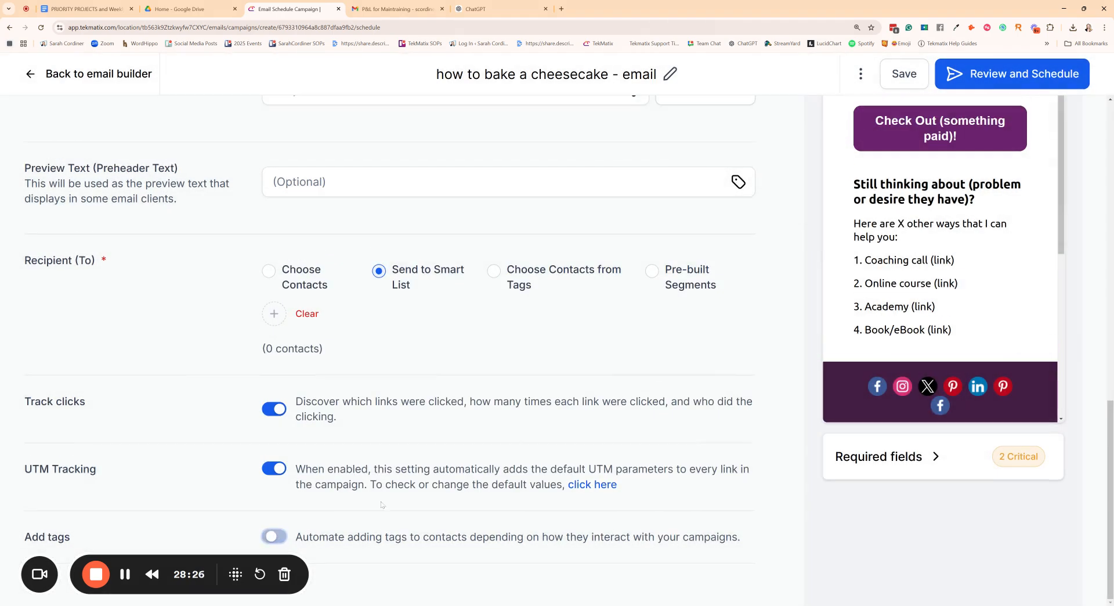
left_click(273, 535)
Review the campaign's tracking, recipient, subject and sender settings and its batch schedule, up to the Send or Schedule options
scroll(507, 348, "up", 1)
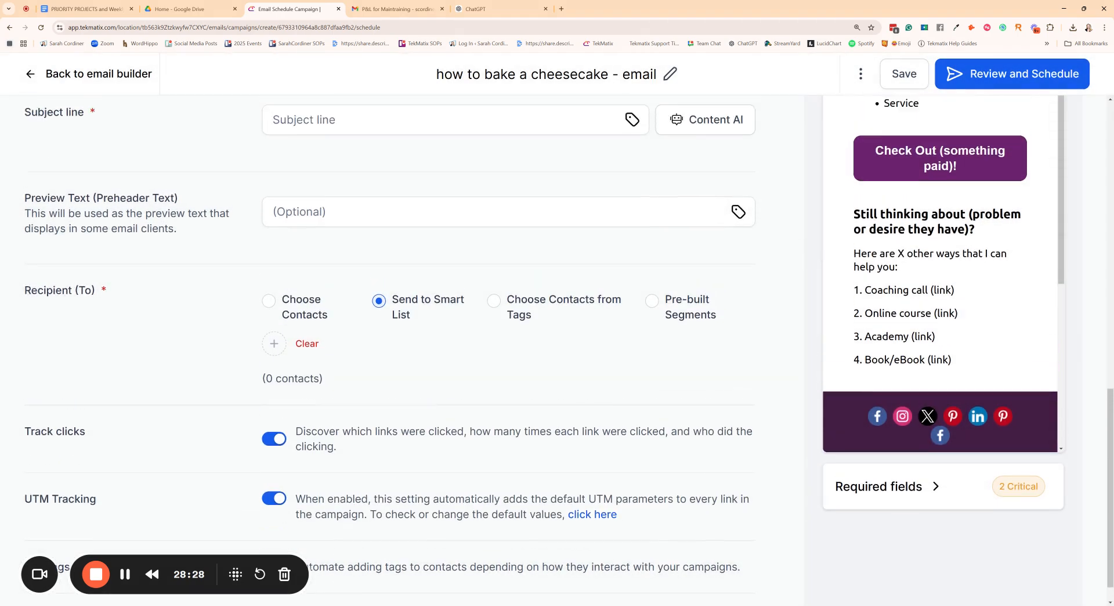
scroll(508, 348, "down", 1)
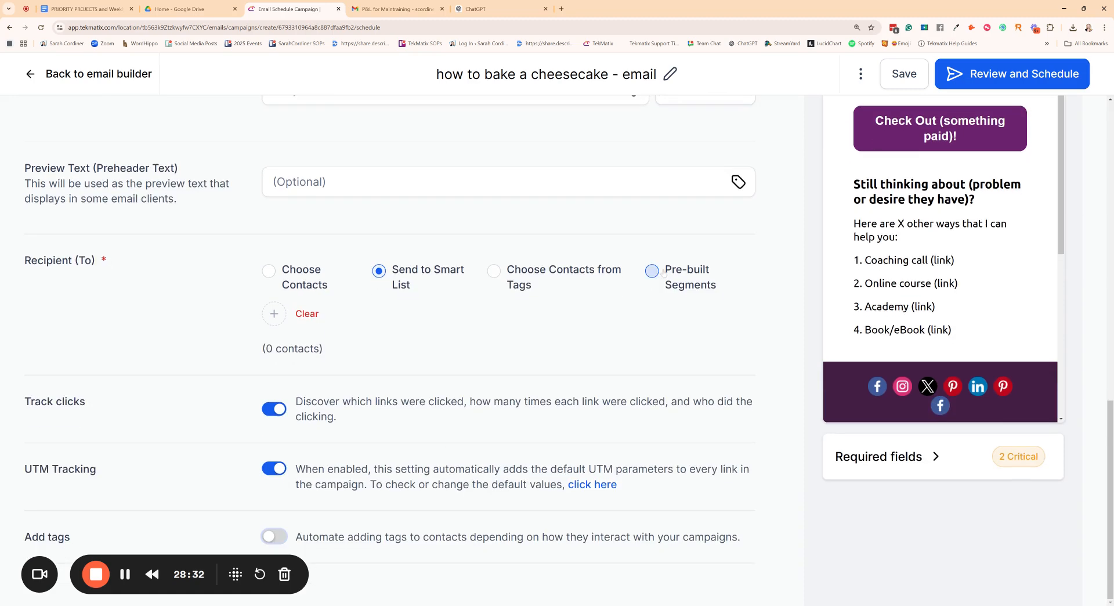
scroll(406, 349, "up", 5)
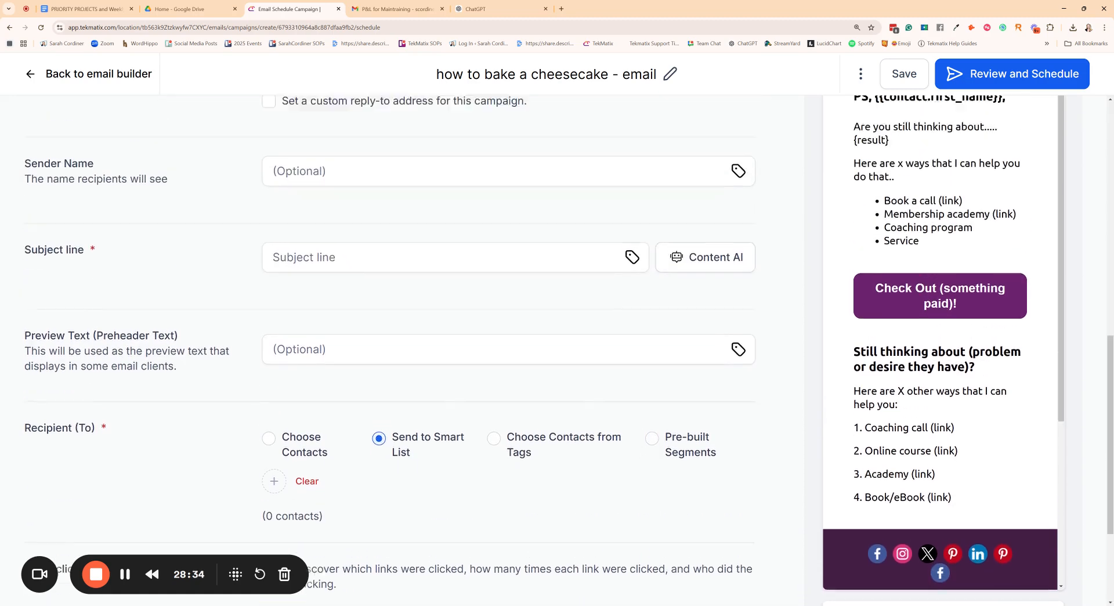
scroll(419, 390, "down", 3)
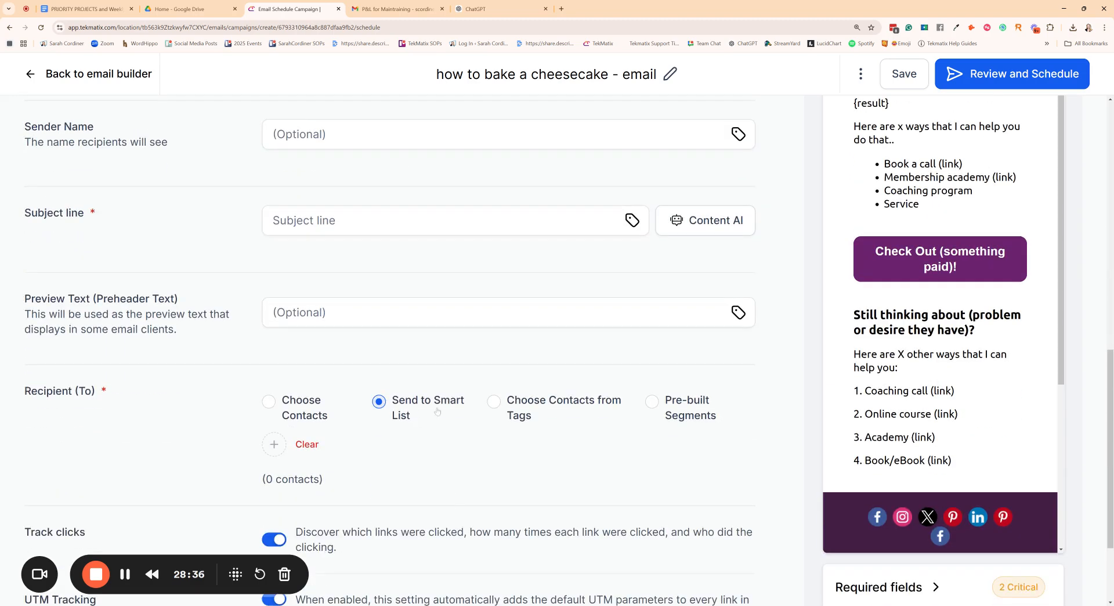
scroll(420, 390, "down", 2)
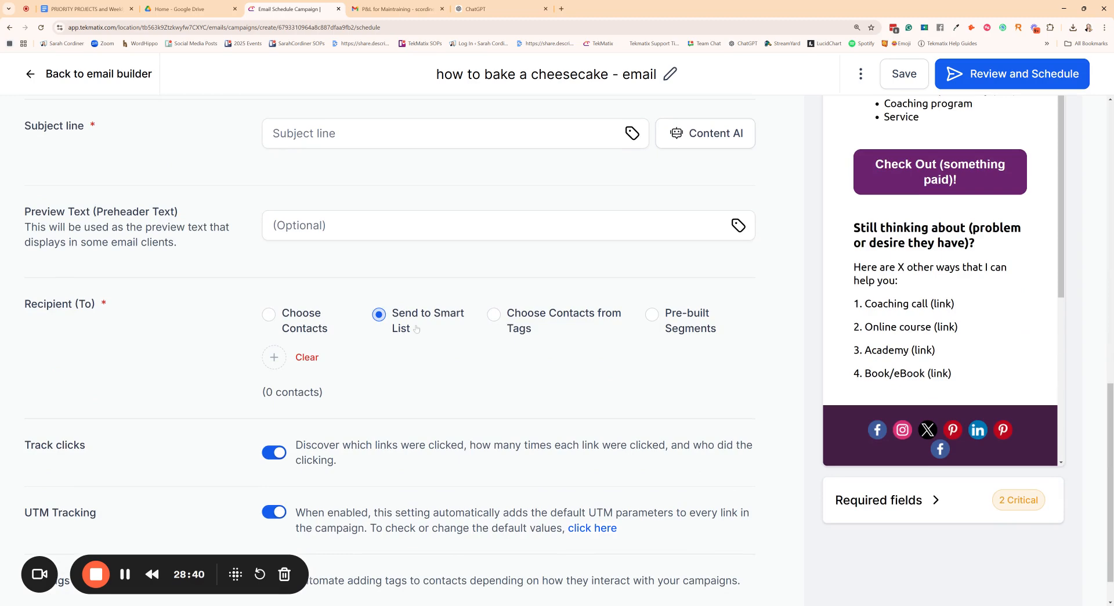
scroll(334, 462, "down", 1)
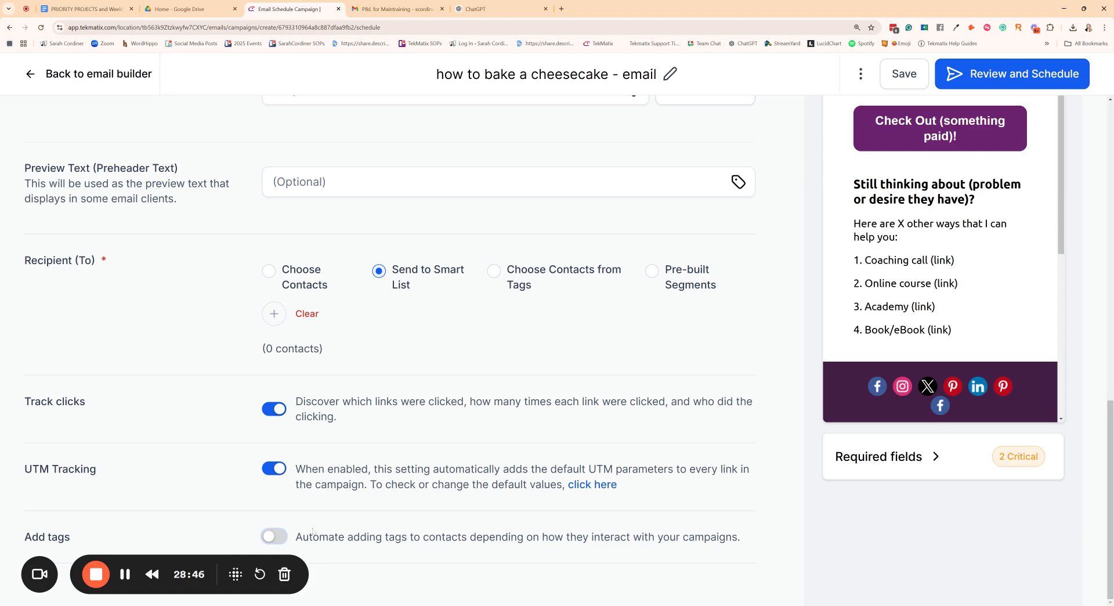
scroll(445, 510, "up", 5)
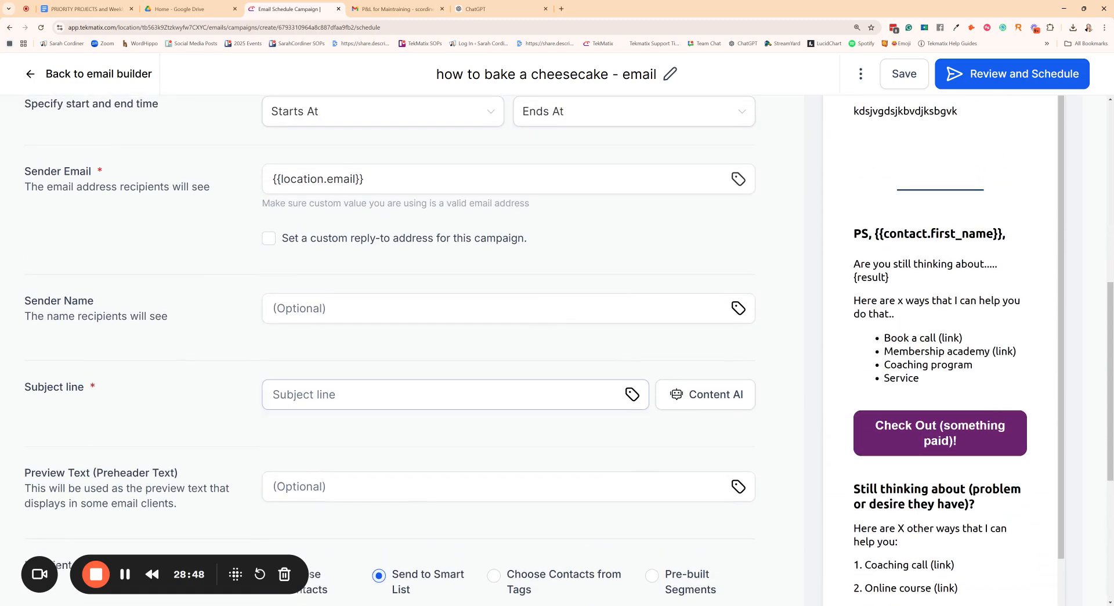
left_click(985, 62)
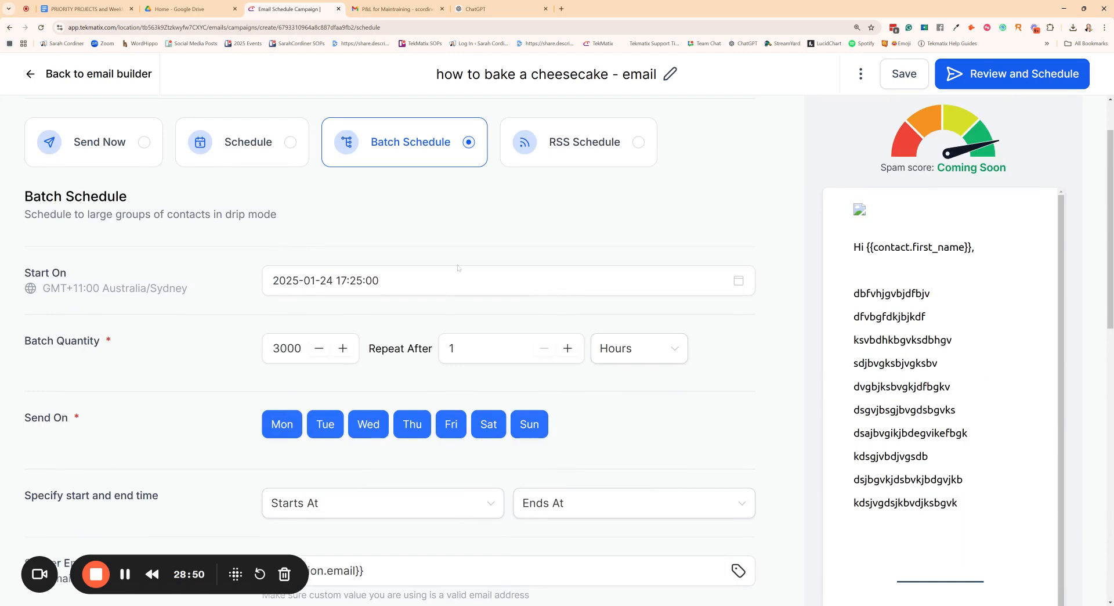
scroll(431, 387, "up", 3)
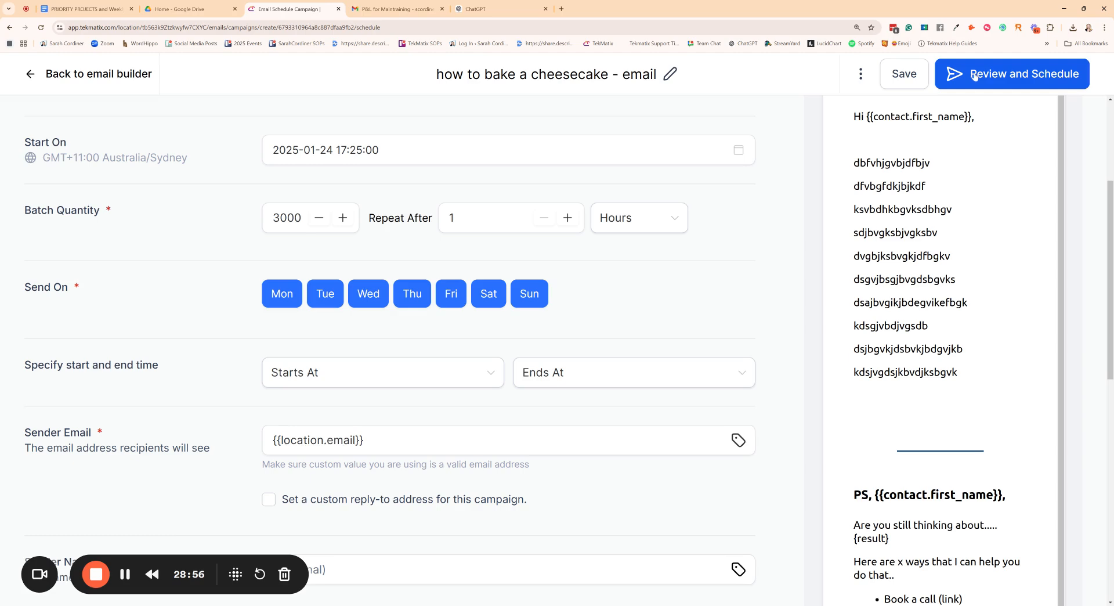
scroll(406, 232, "up", 4)
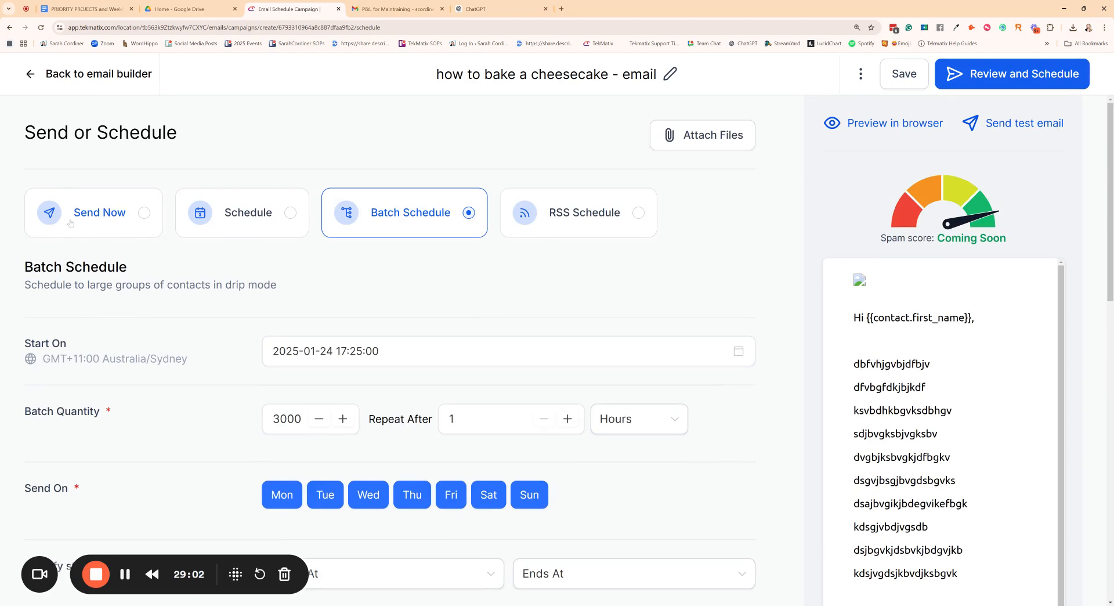
Leave the cheesecake email for the campaigns list, dismissing the calendar integration warning, and open the help widget
left_click(32, 75)
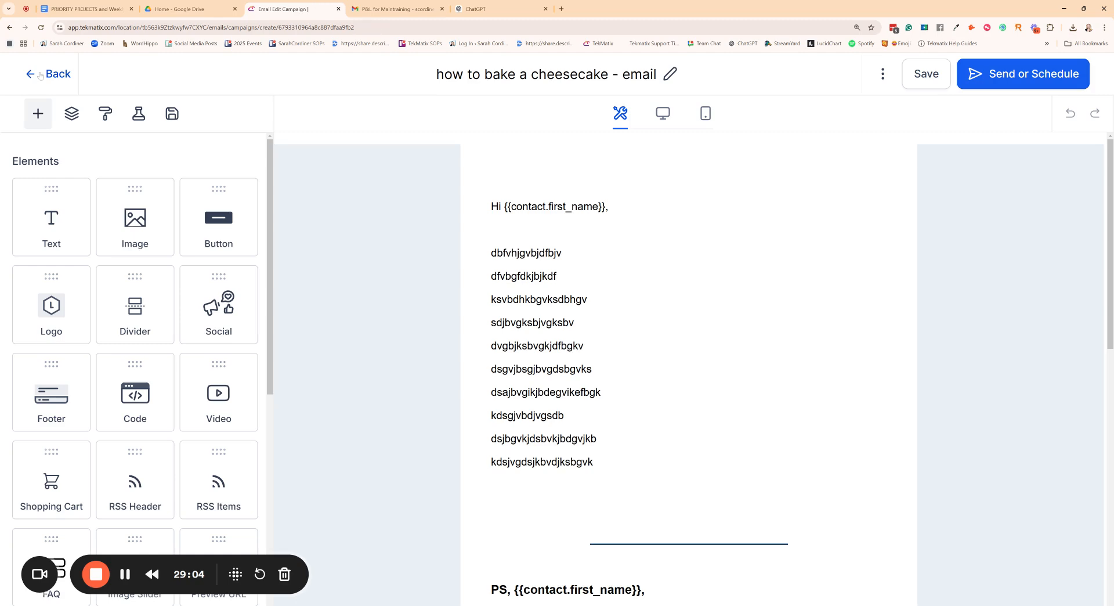
left_click(32, 76)
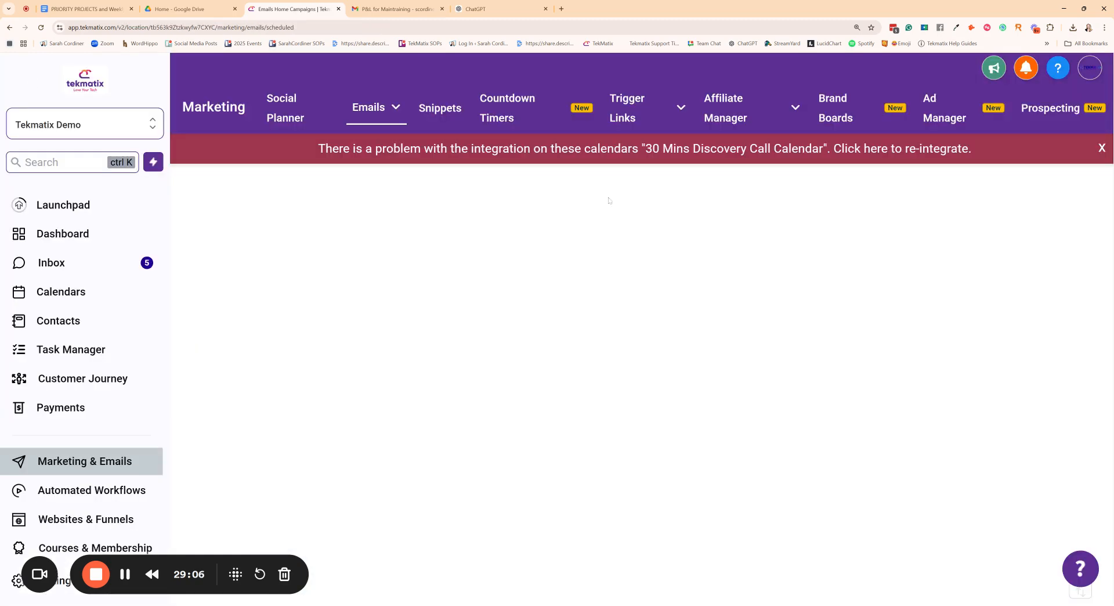
left_click(1100, 148)
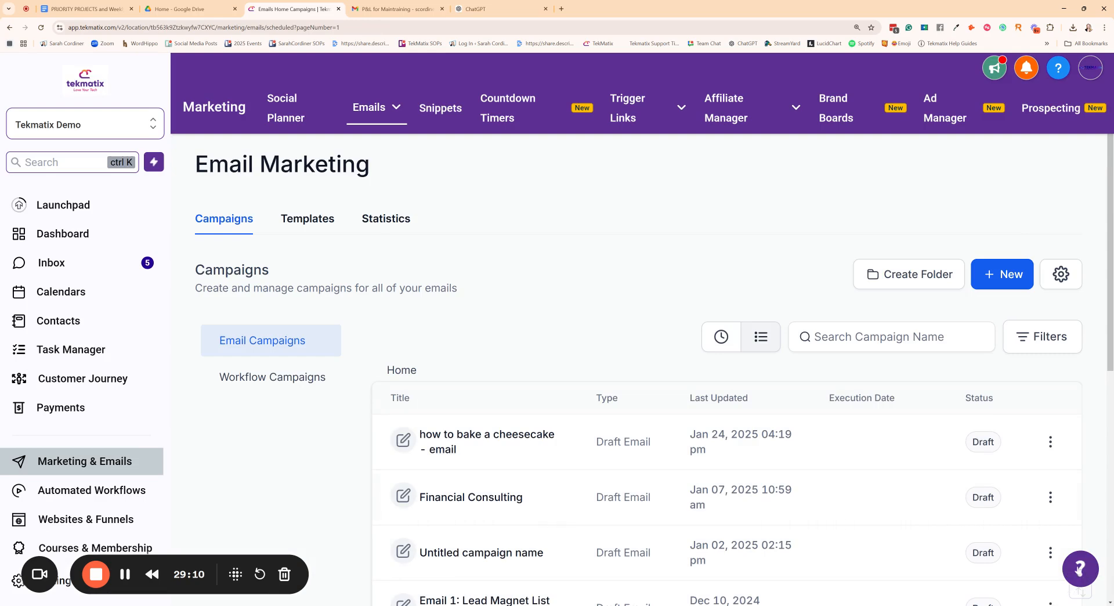
left_click(1087, 575)
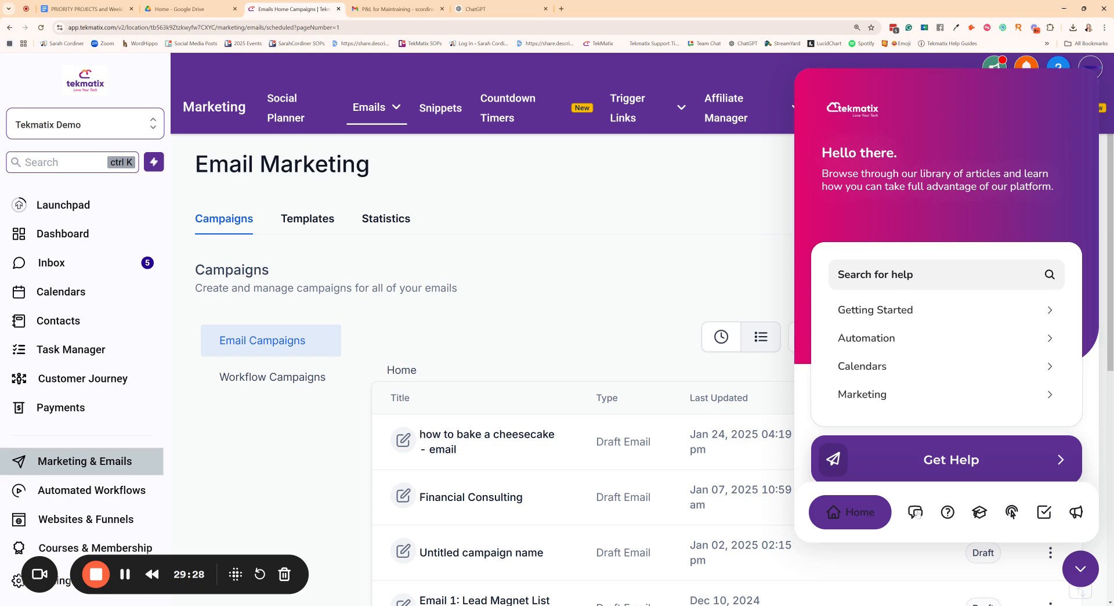
Open the tekmatix.com website in a new browser tab and examine the support options on its Book A Call page
left_click(561, 9)
type("tekmatix")
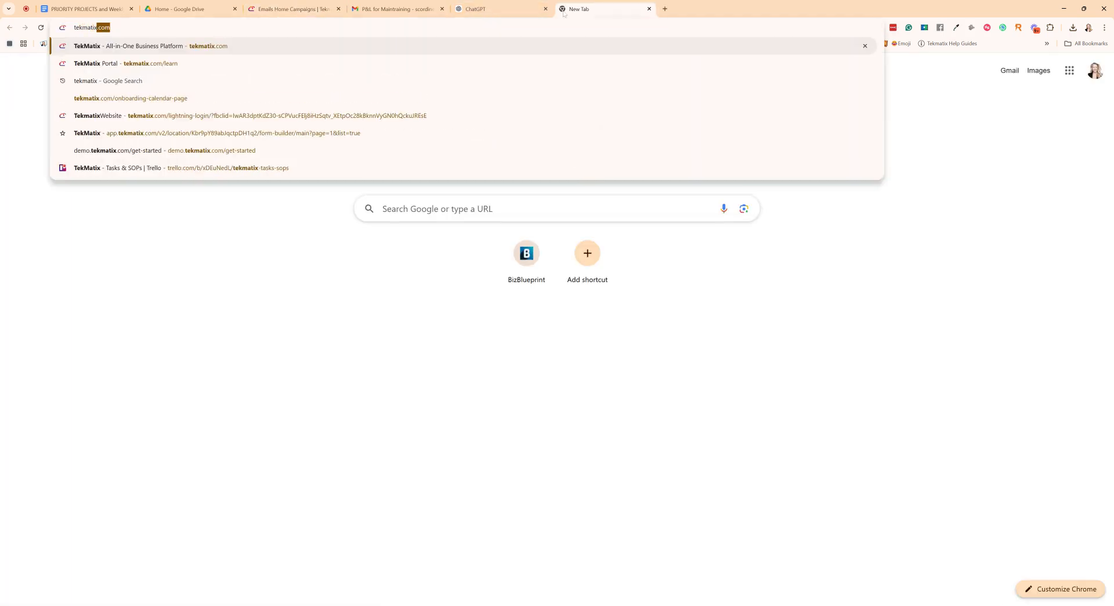
key("Return")
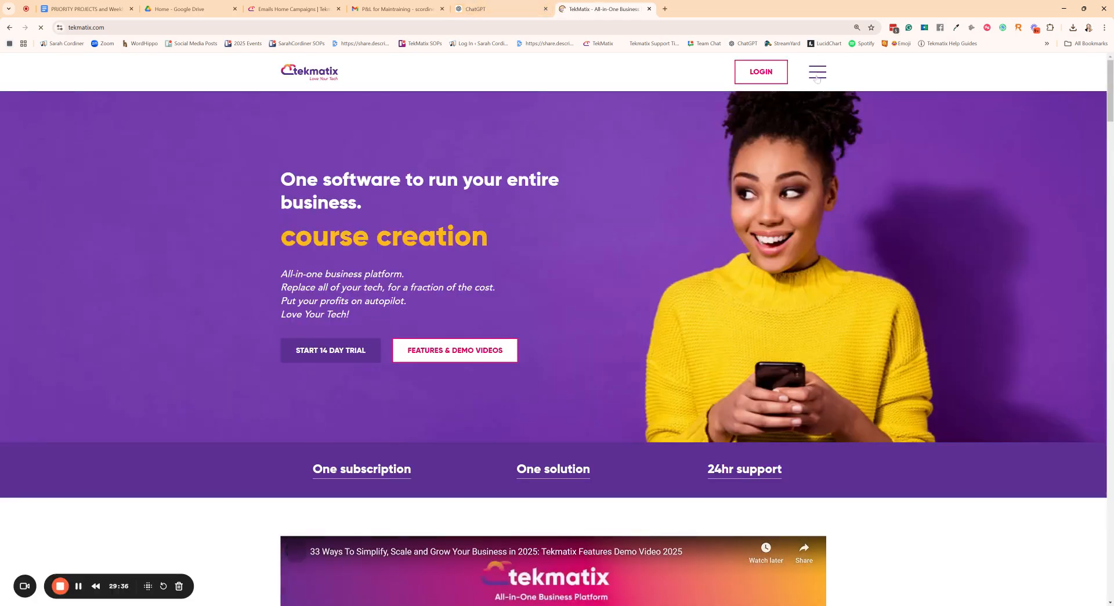
left_click(820, 74)
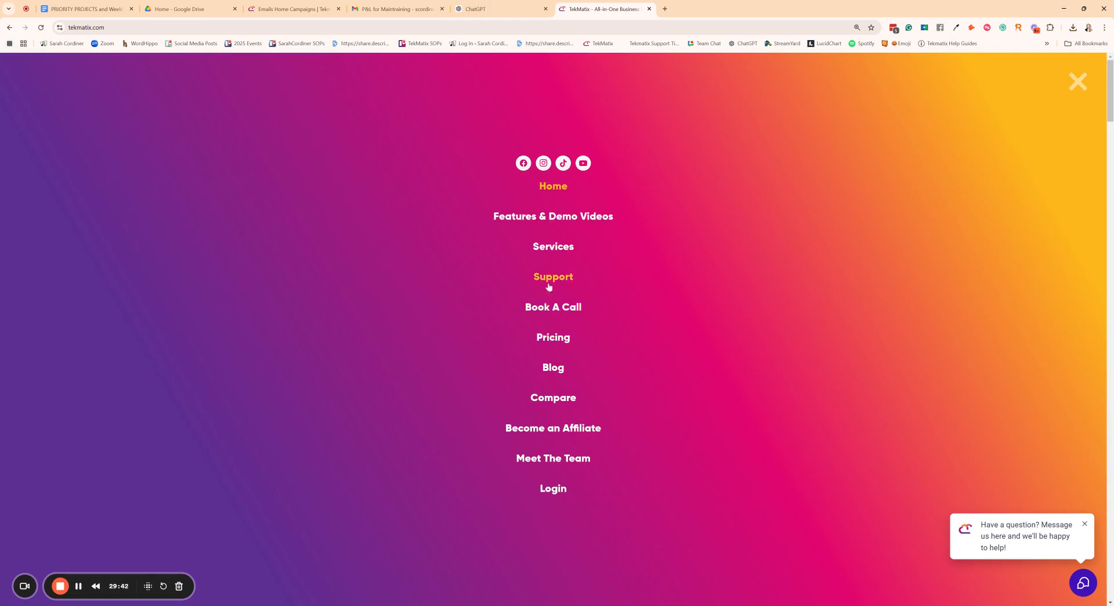
left_click(565, 306)
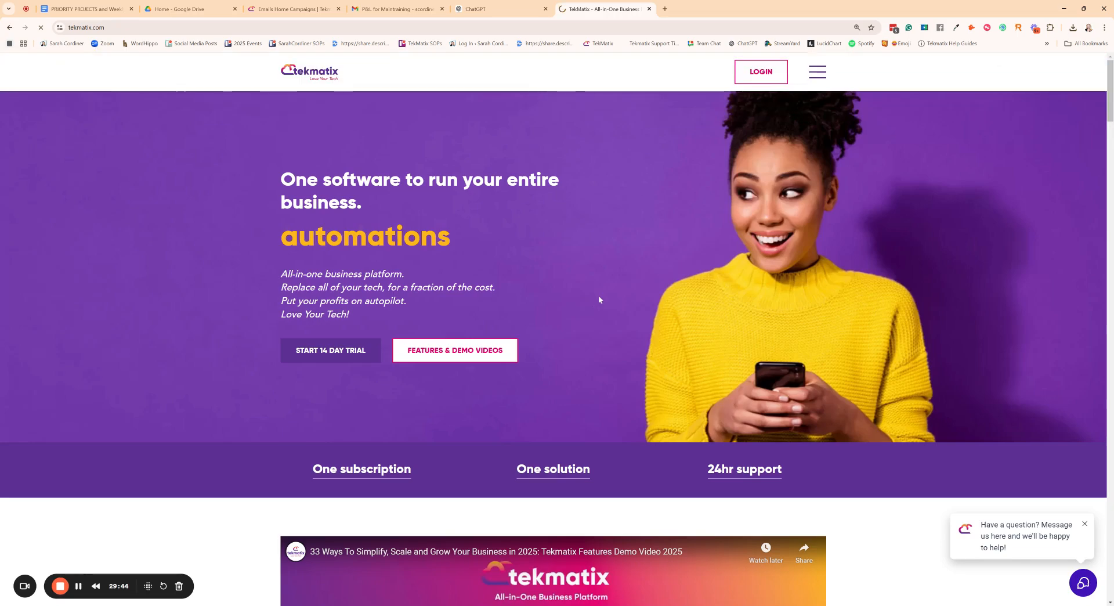
scroll(581, 307, "down", 5)
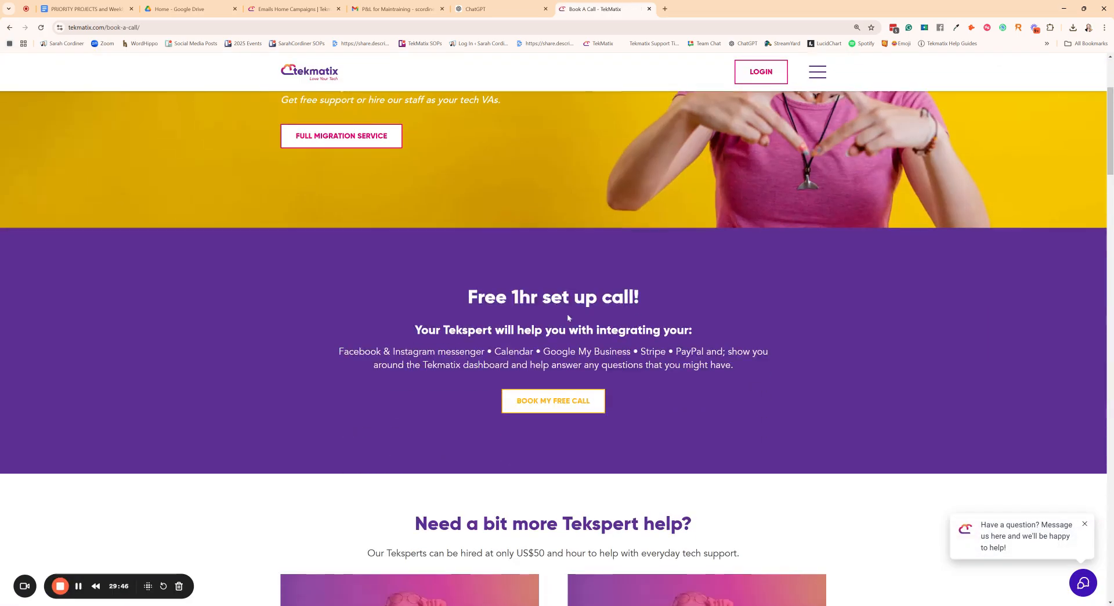
scroll(575, 310, "down", 5)
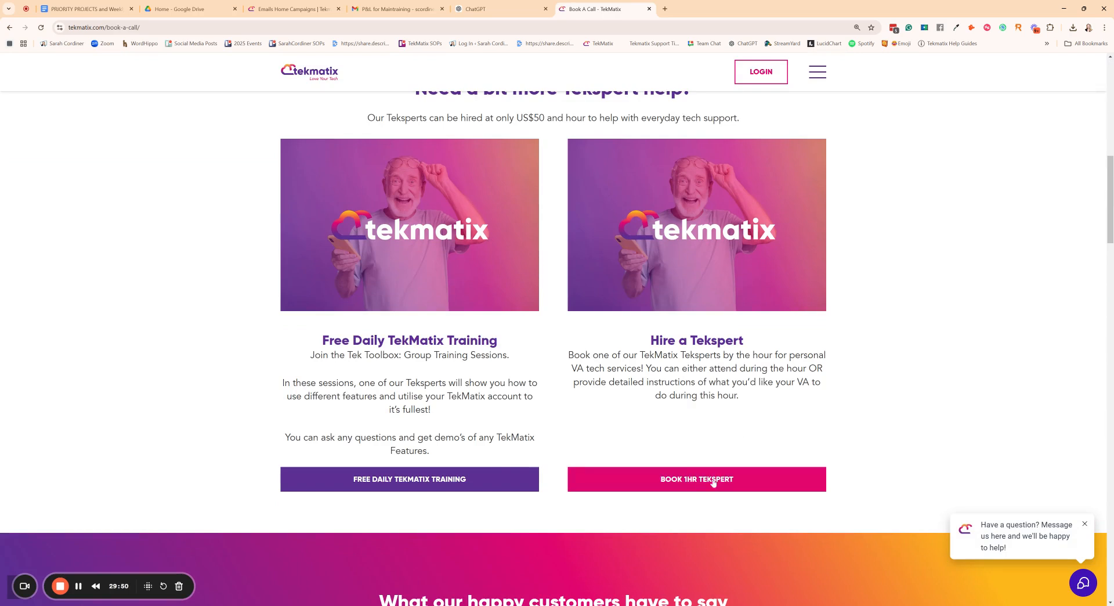
Open the booking page for a one-hour Tekspert call and examine its price, description and date selection
left_click(714, 483)
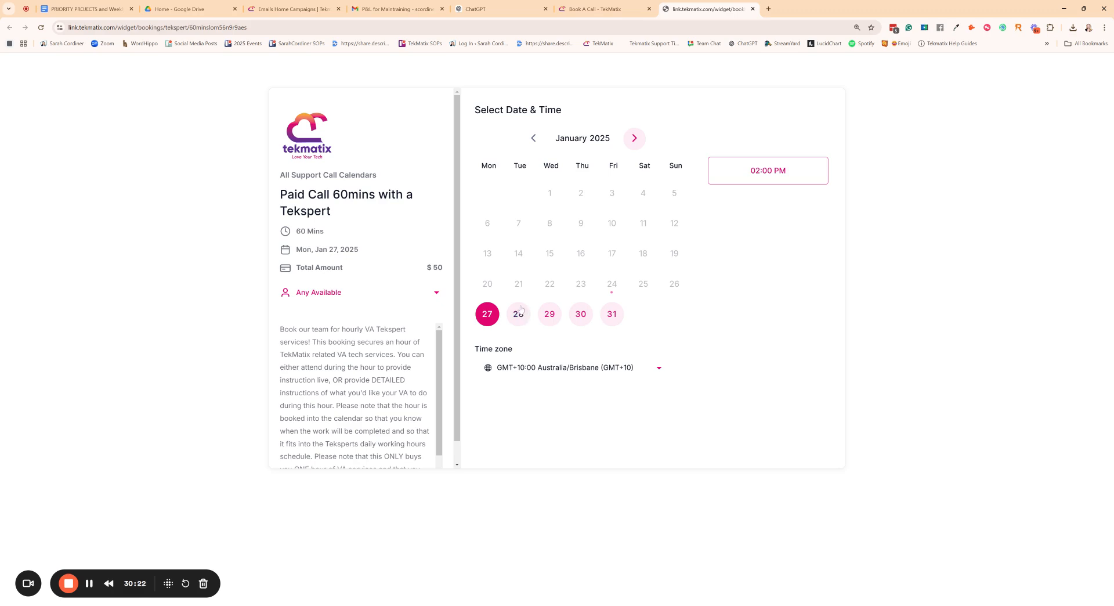
triple_click(430, 275)
left_click(864, 280)
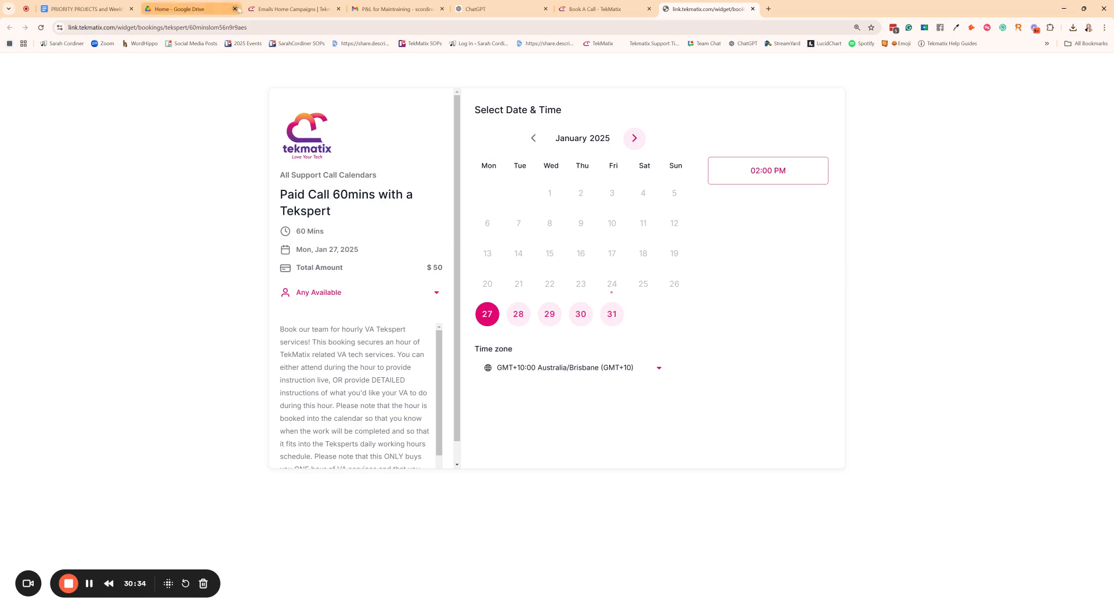
Return to the browser tab with the email campaigns list, close the help widget and reduce the page zoom
left_click(283, 10)
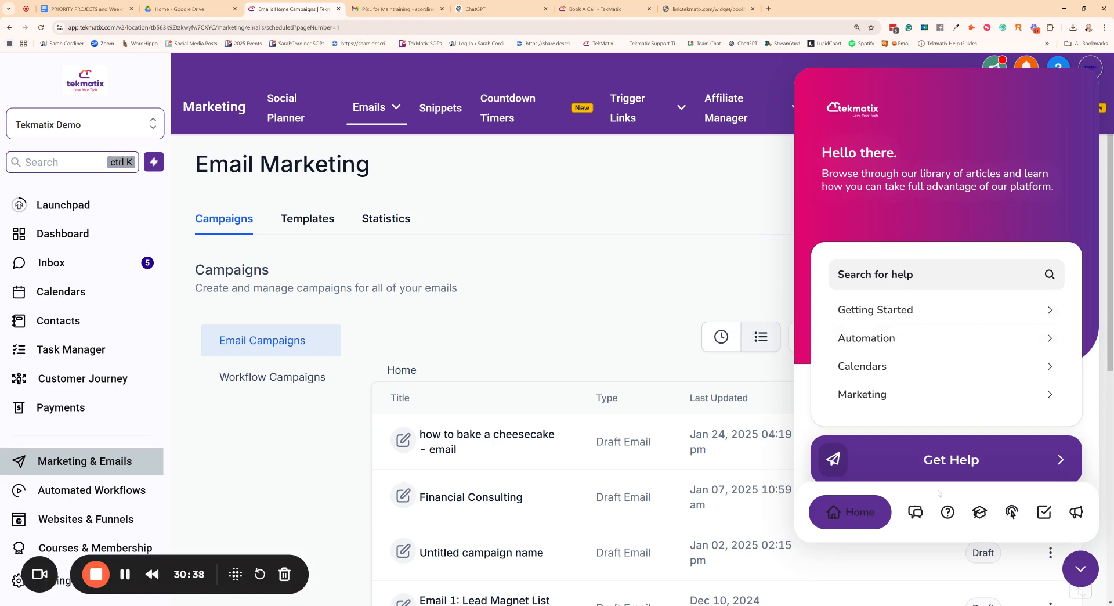
left_click(1086, 572)
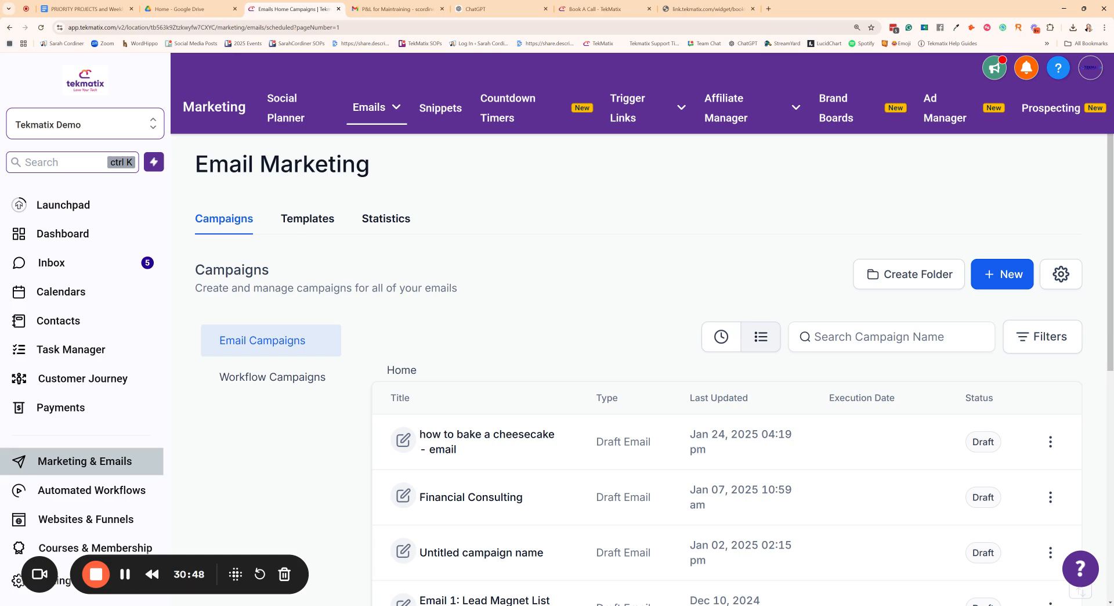
key("ctrl+minus")
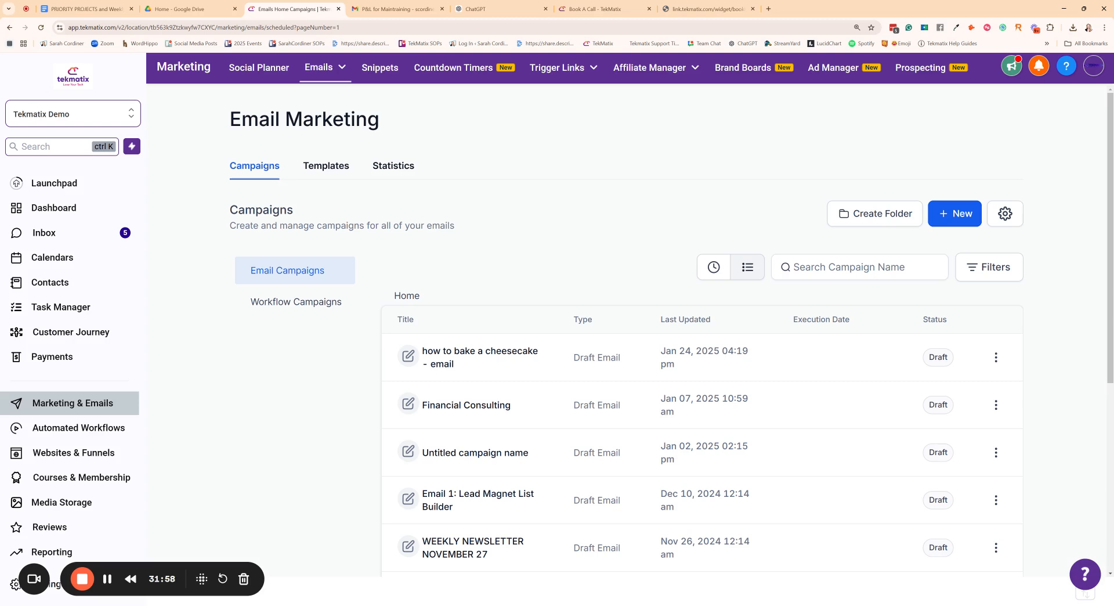
Show the choices available under Emails in Marketing
mouse_move(332, 72)
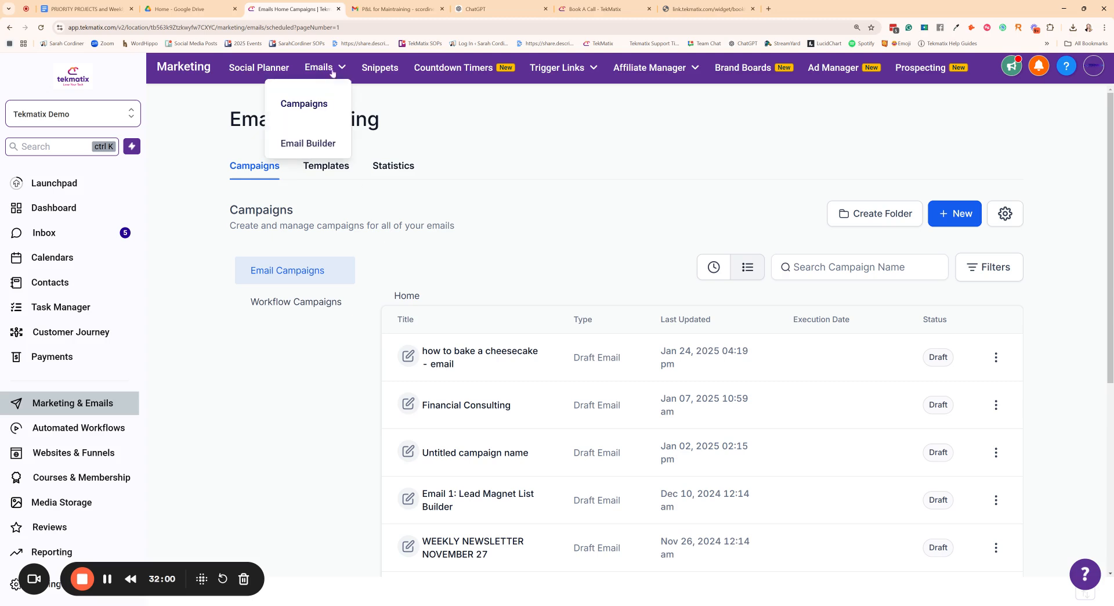